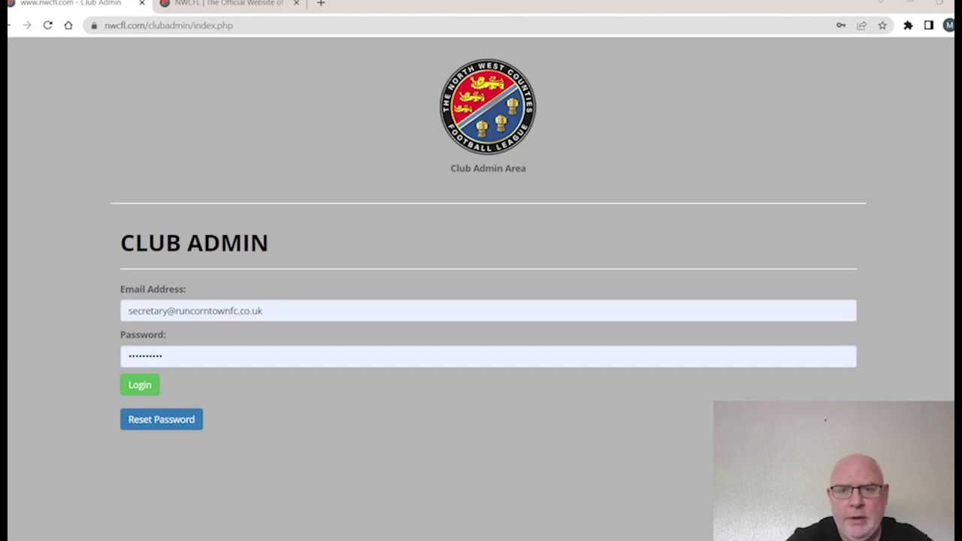
# Step: Switch to the public nwcfl.com league homepage tab
pyautogui.click(237, 4)
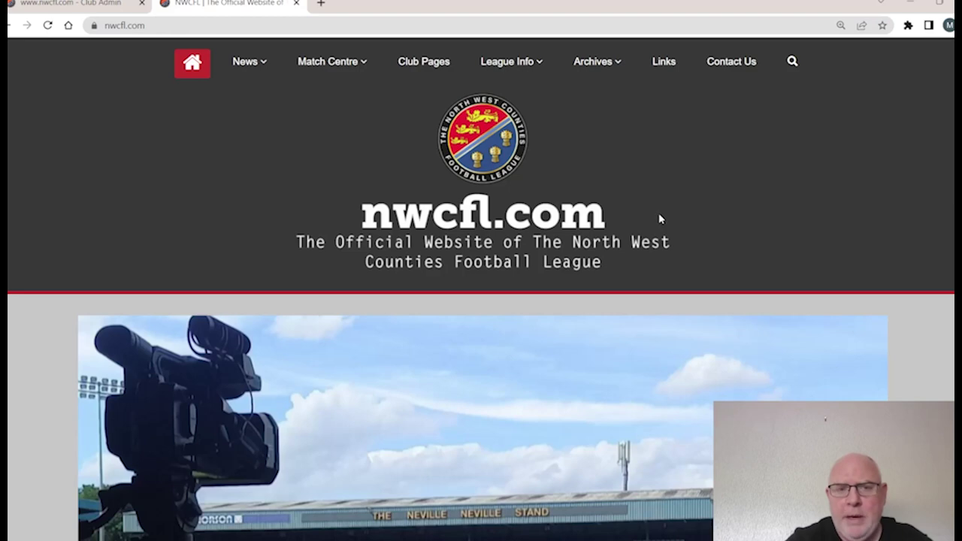
# Step: Open Links > Club Admin from the homepage footer, then close that extra login tab
pyautogui.scroll(-10, 656, 228)
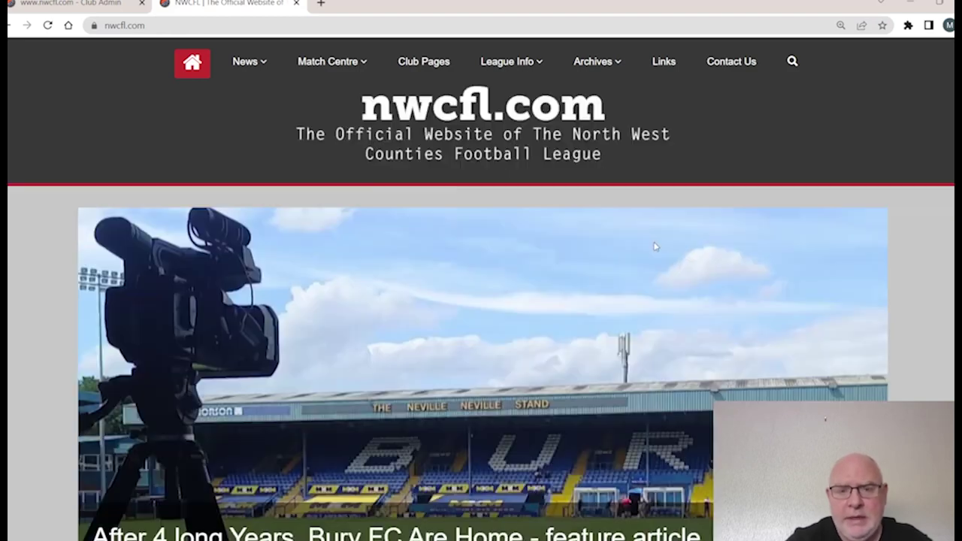
pyautogui.scroll(-10, 655, 259)
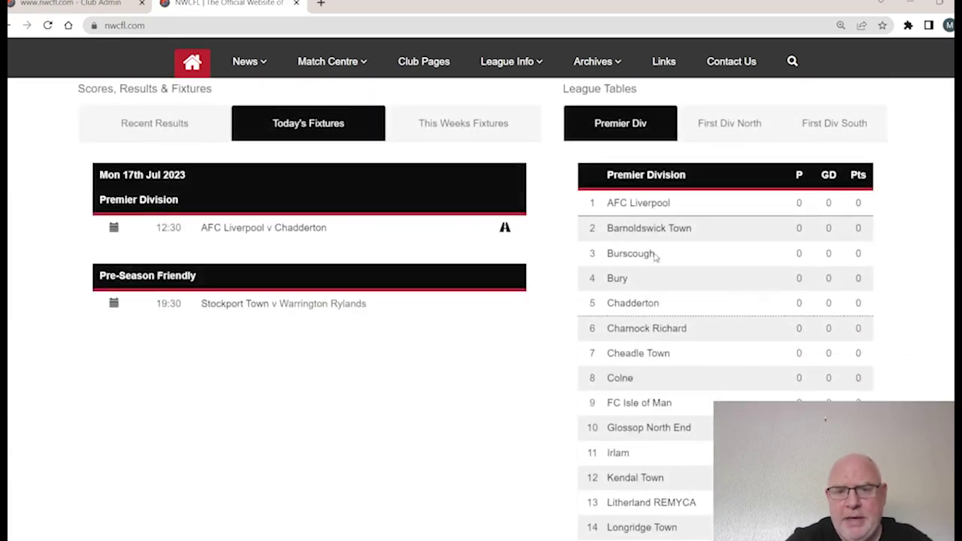
pyautogui.scroll(4, 656, 258)
pyautogui.scroll(-12, 655, 258)
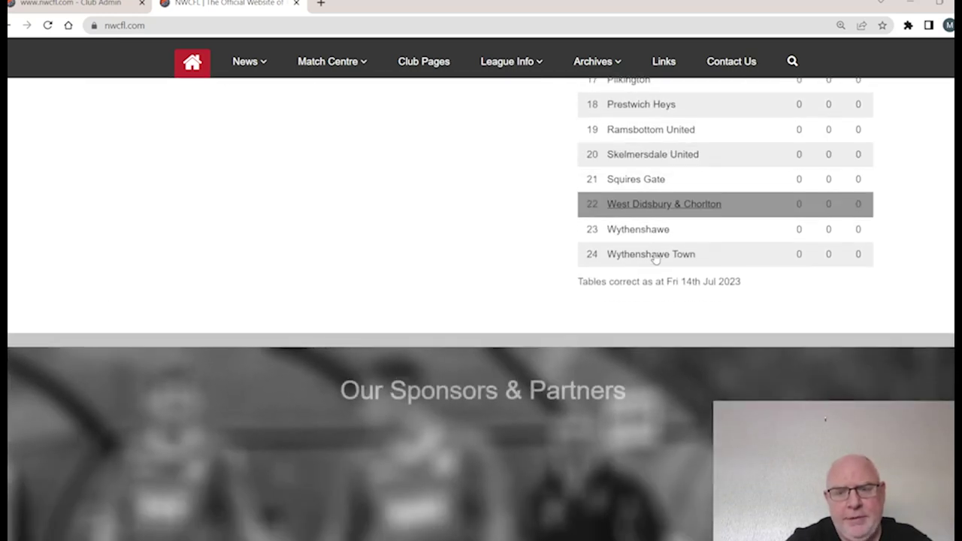
pyautogui.scroll(-8, 654, 258)
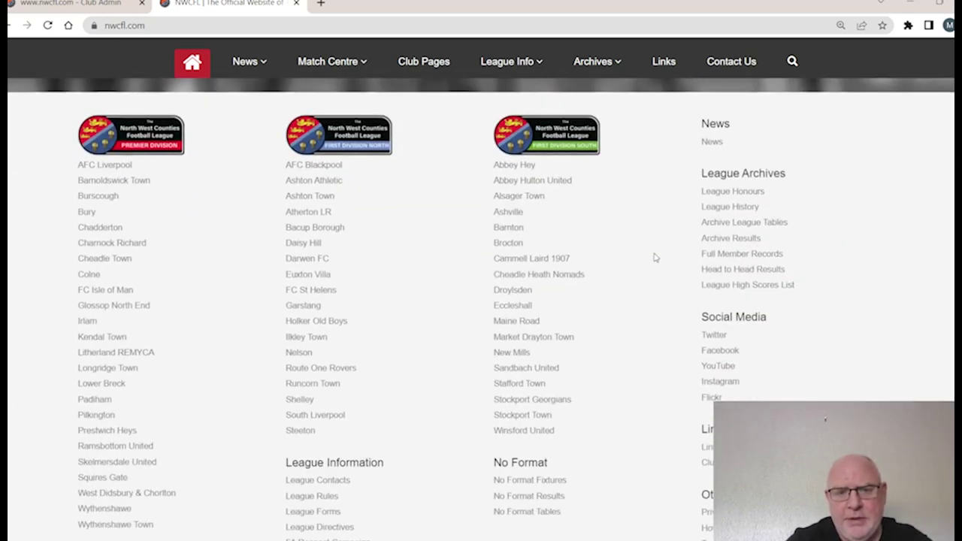
pyautogui.scroll(1, 654, 258)
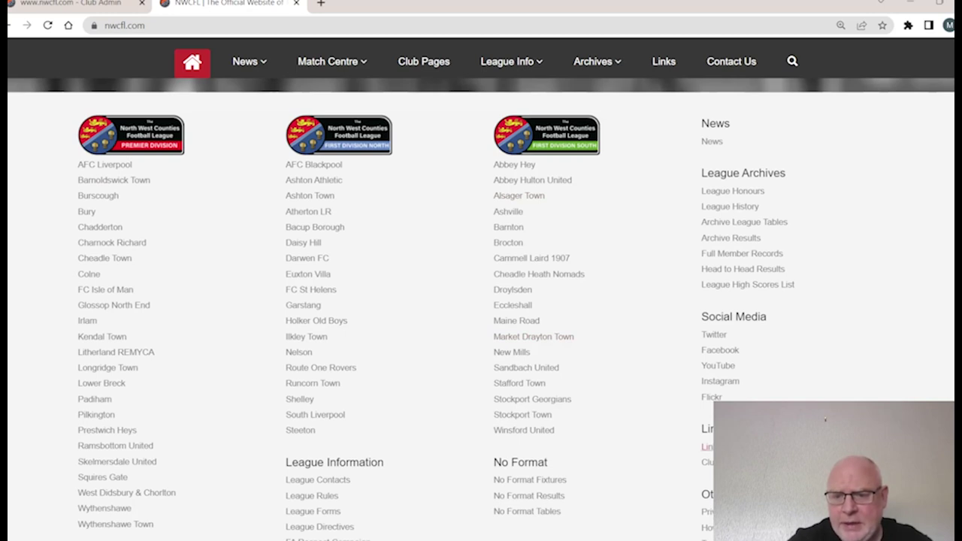
pyautogui.scroll(-1, 737, 376)
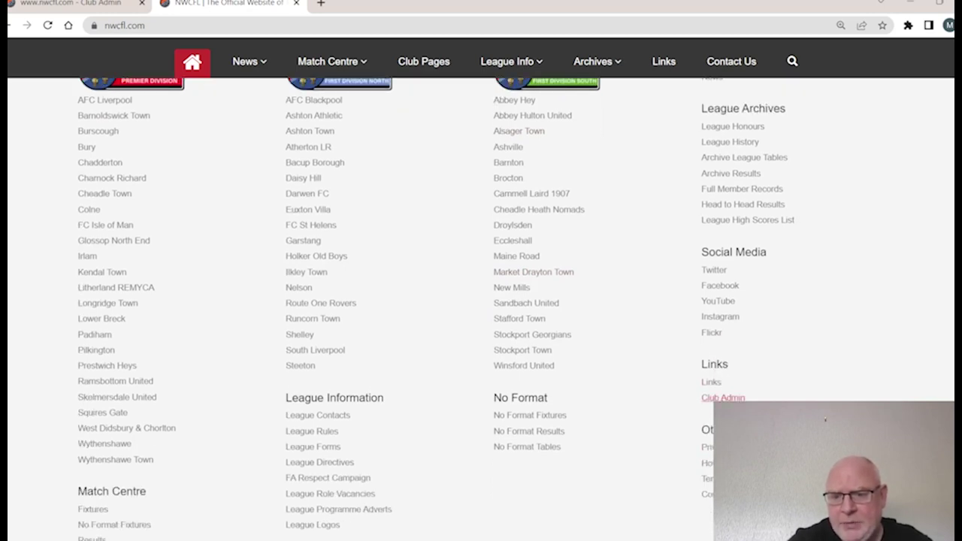
pyautogui.click(721, 398)
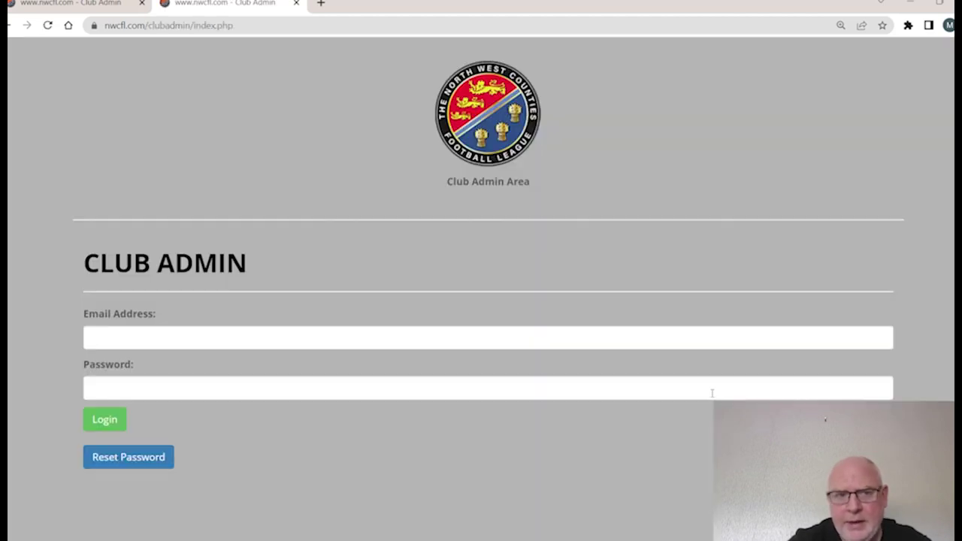
pyautogui.click(297, 4)
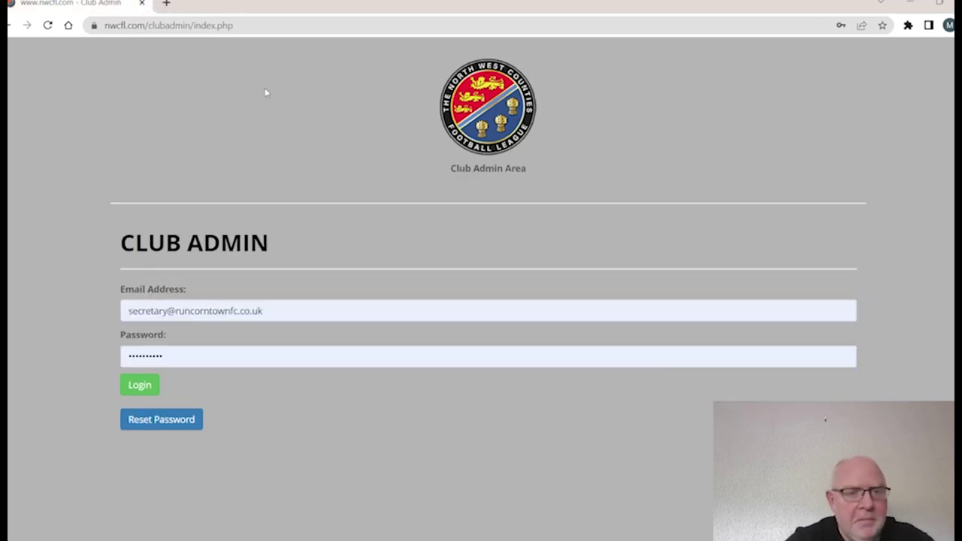
pyautogui.moveTo(545, 169); pyautogui.dragTo(472, 169)
pyautogui.click(496, 174)
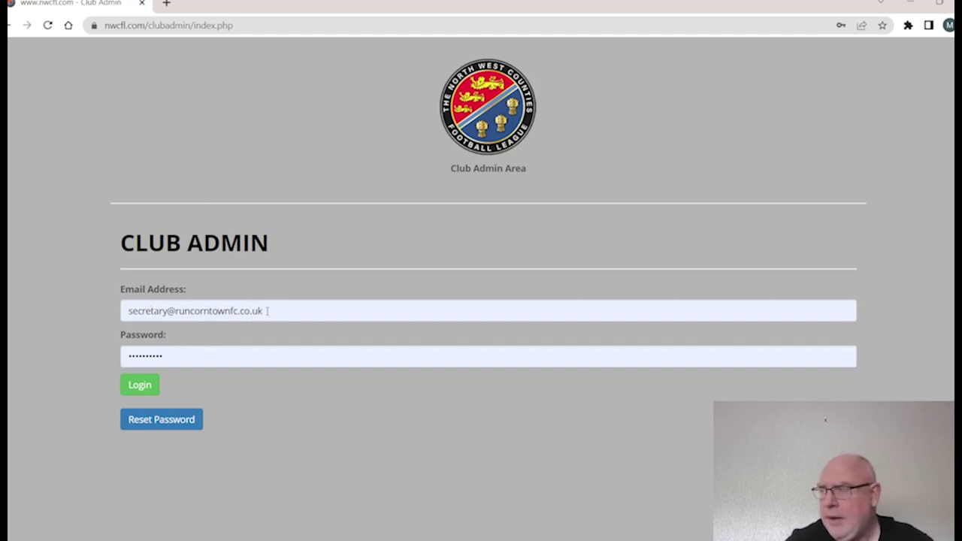
# Step: Sign in with the saved email and password to reach the Club Admin dashboard
pyautogui.click(146, 392)
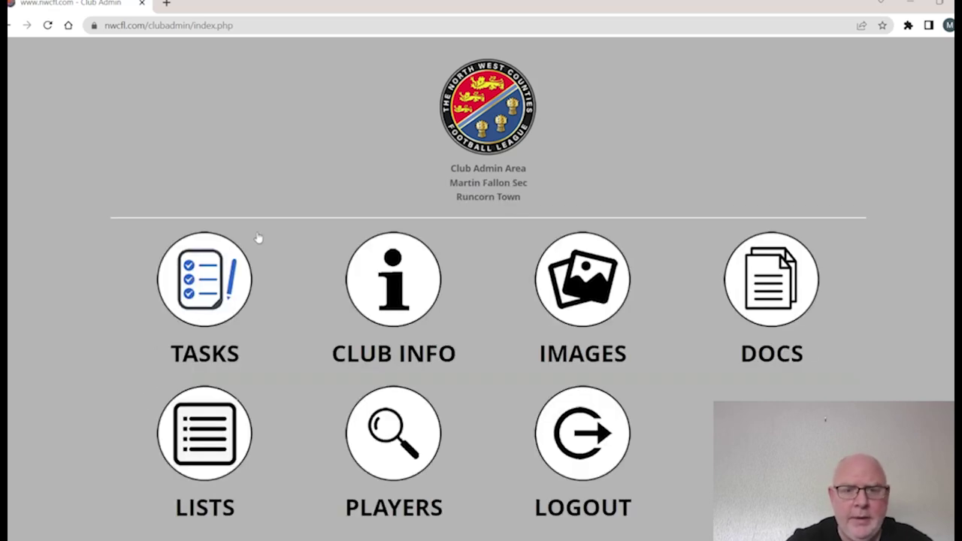
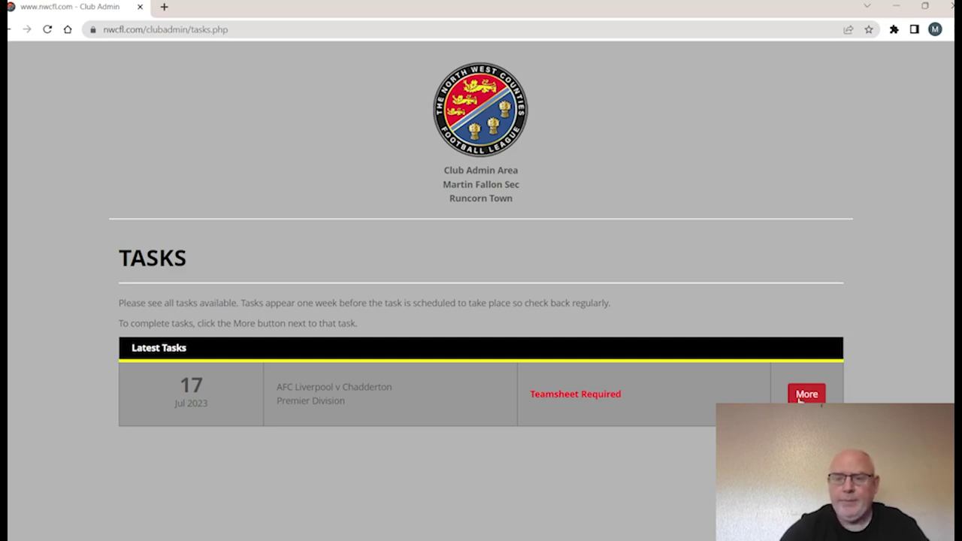
# Step: Open the AFC Liverpool v Chadderton match page and scroll down to its list of forms
pyautogui.click(802, 397)
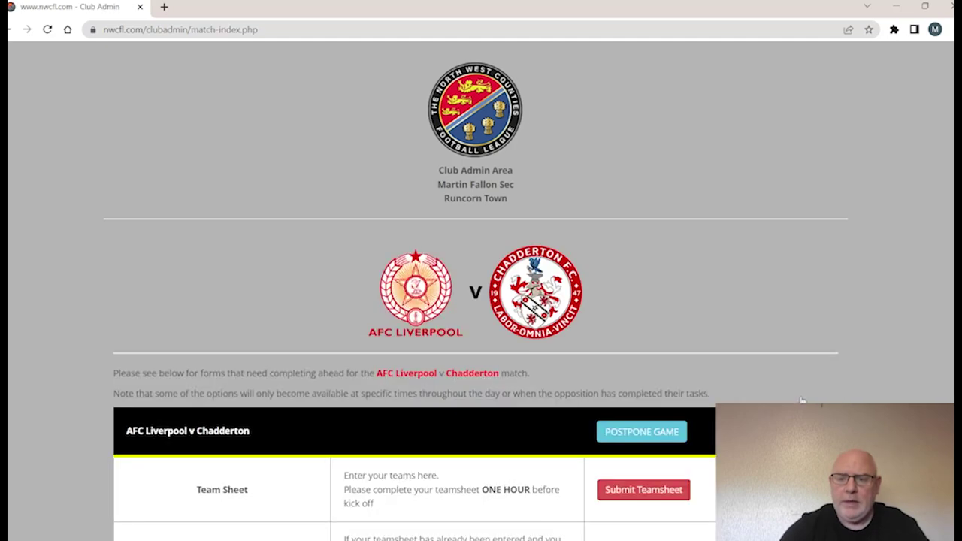
pyautogui.scroll(-3, 901, 225)
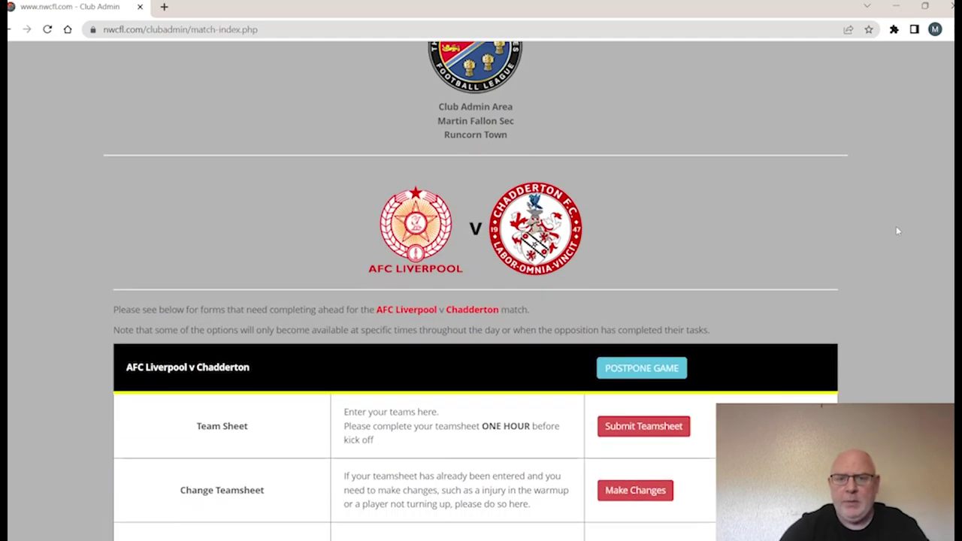
pyautogui.scroll(-2, 893, 240)
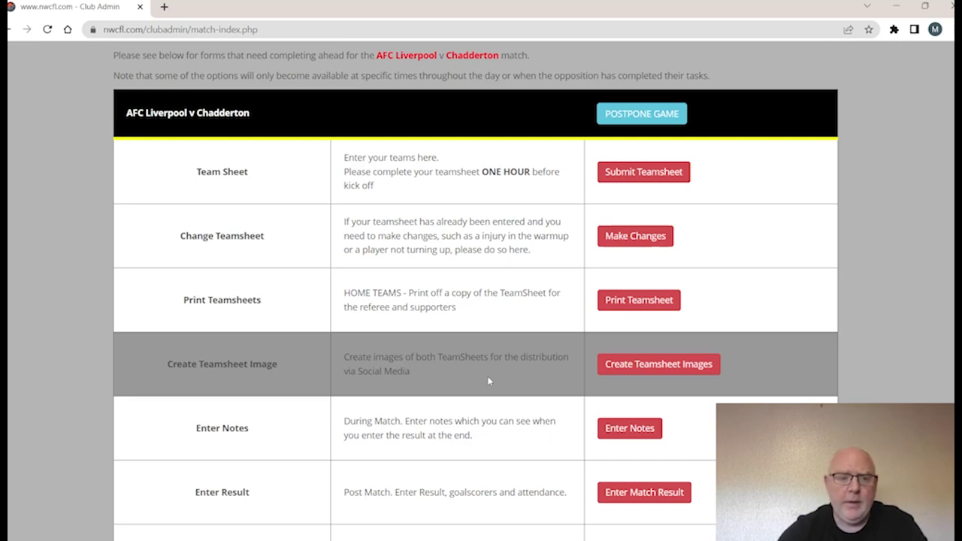
pyautogui.scroll(-1, 487, 381)
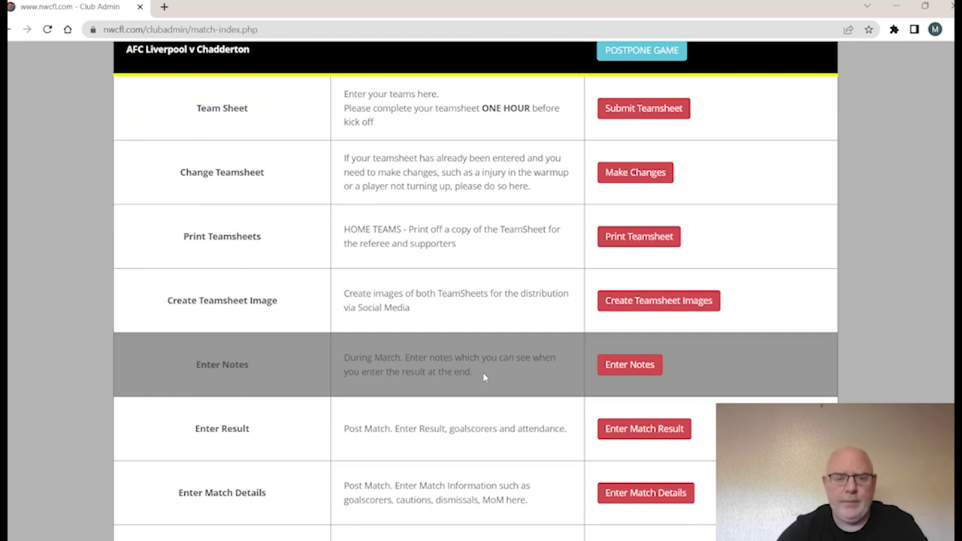
pyautogui.scroll(-1, 484, 377)
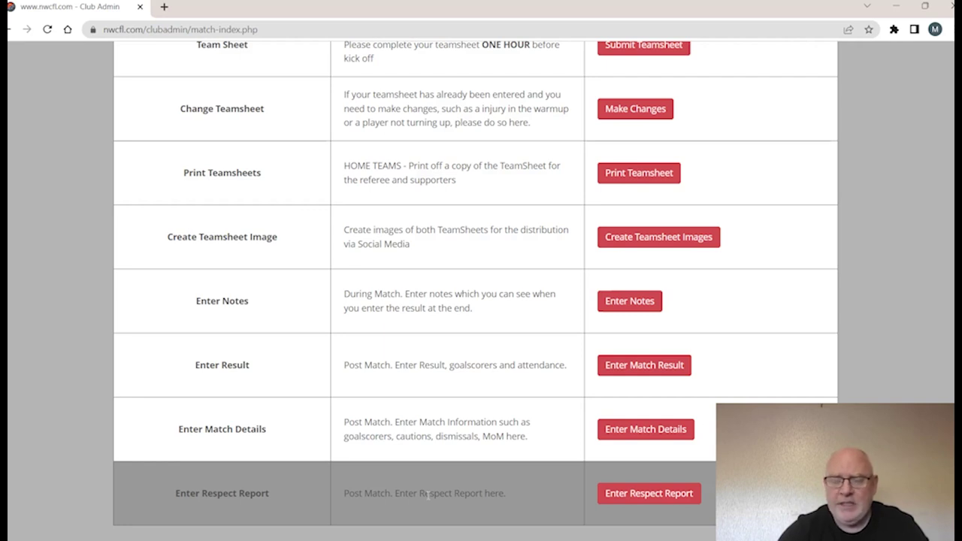
pyautogui.scroll(4, 495, 416)
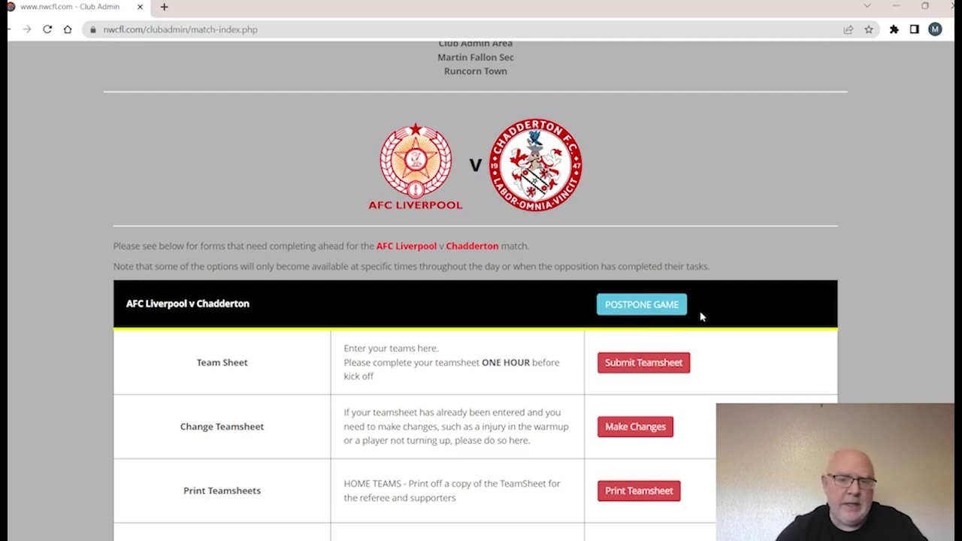
# Step: Start postponing AFC Liverpool v Chadderton and show the Postponement Reason options
pyautogui.click(639, 303)
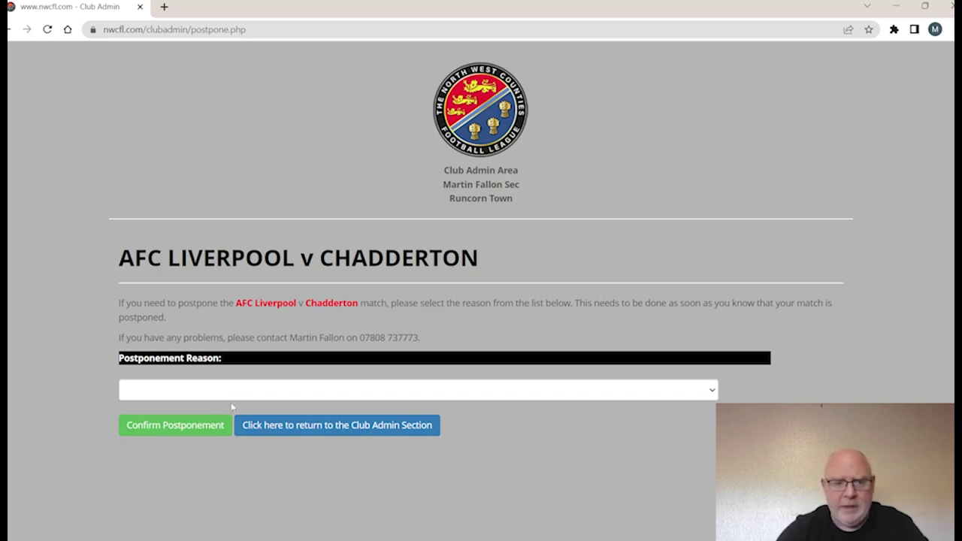
pyautogui.click(185, 395)
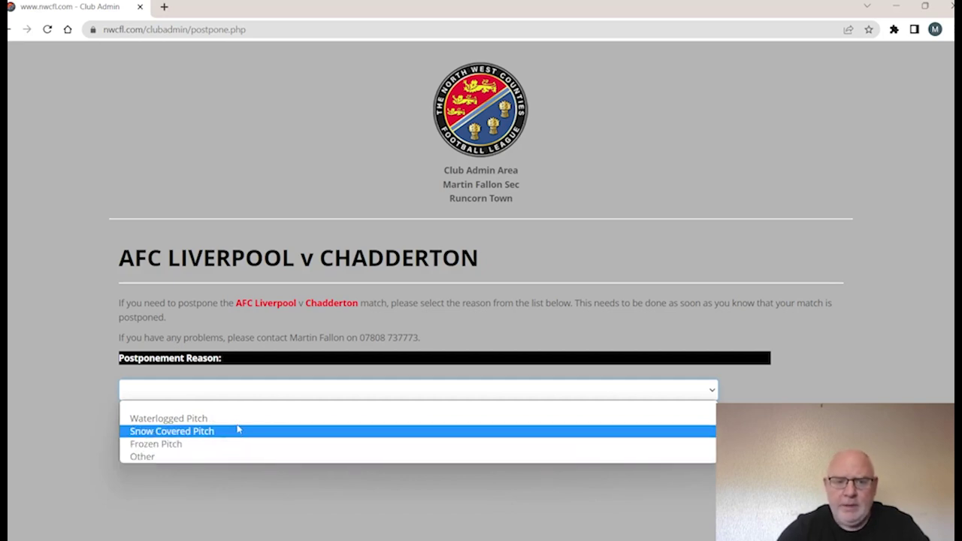
# Step: Choose Waterlogged Pitch as the postponement reason and confirm the postponement
pyautogui.click(237, 419)
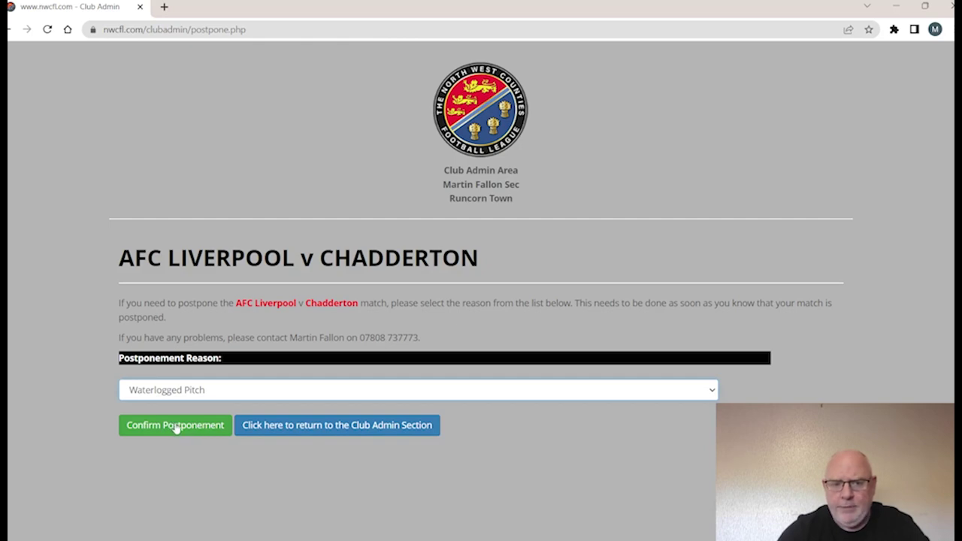
pyautogui.click(205, 398)
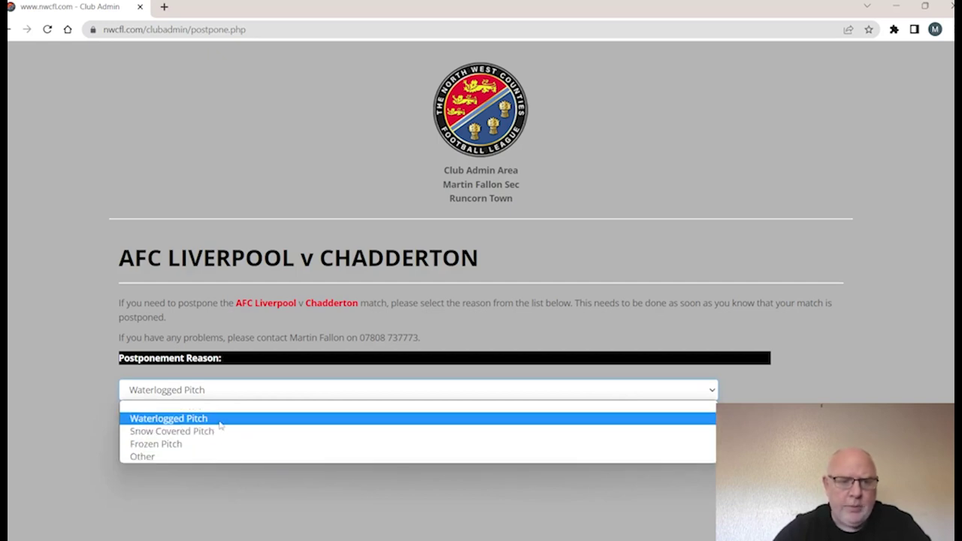
pyautogui.click(219, 422)
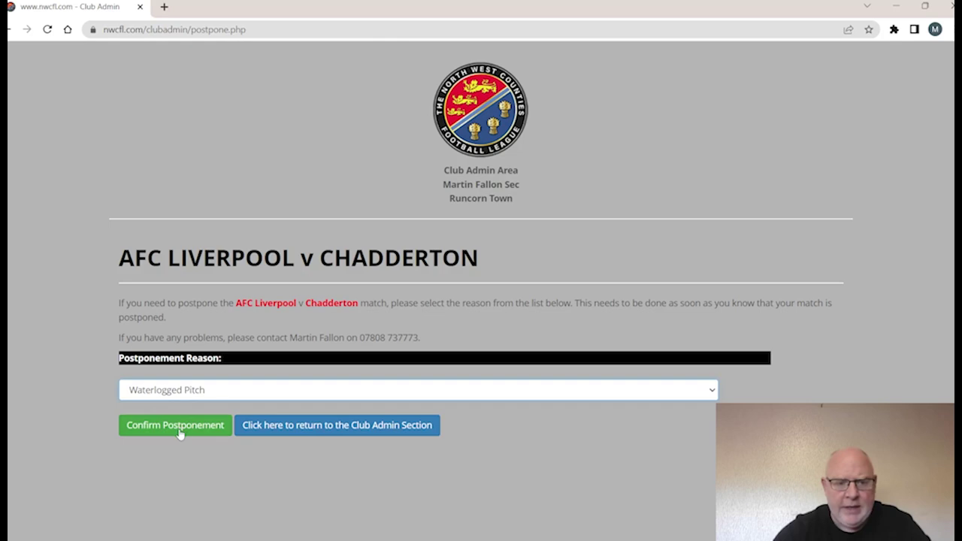
pyautogui.click(178, 430)
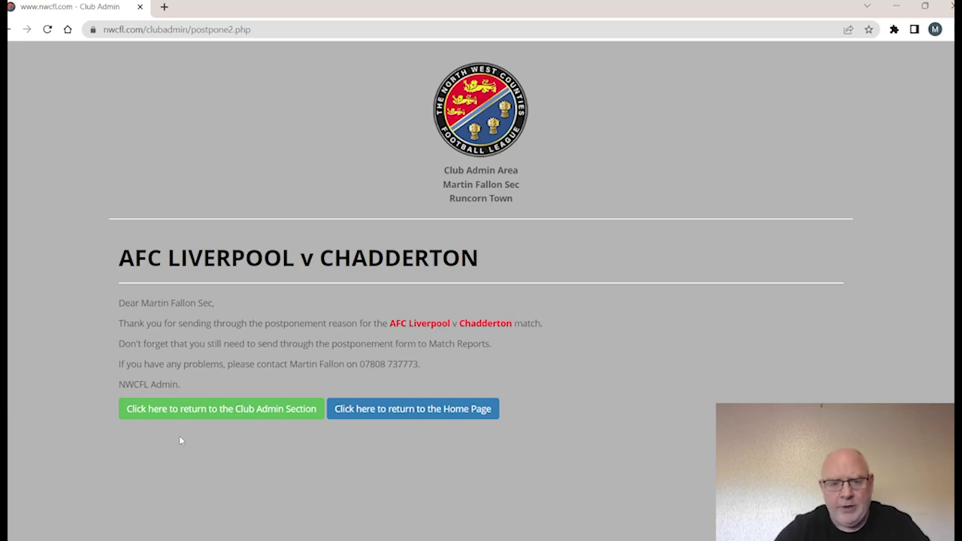
# Step: Read the postponement thank-you page, then return to the Club Admin section
pyautogui.moveTo(187, 384); pyautogui.dragTo(140, 343)
pyautogui.click(145, 340)
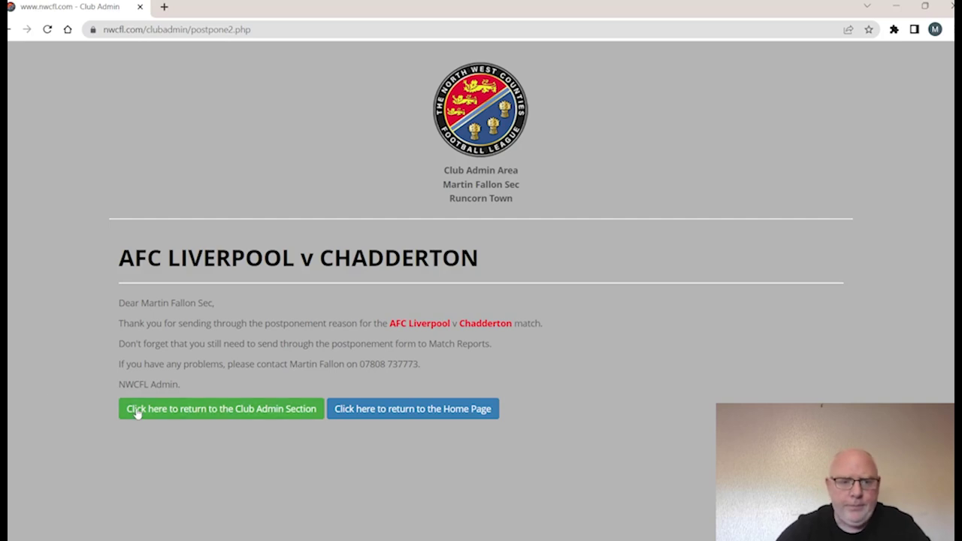
pyautogui.click(260, 410)
# Step: From the club tasks, open the AFC Liverpool v Chadderton match and its Submit Teamsheet form
pyautogui.click(224, 302)
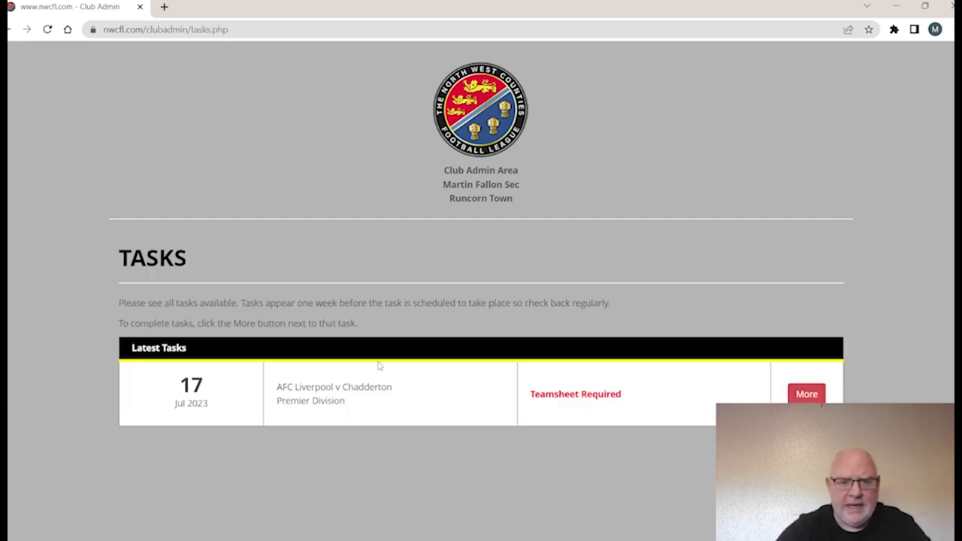
pyautogui.click(806, 396)
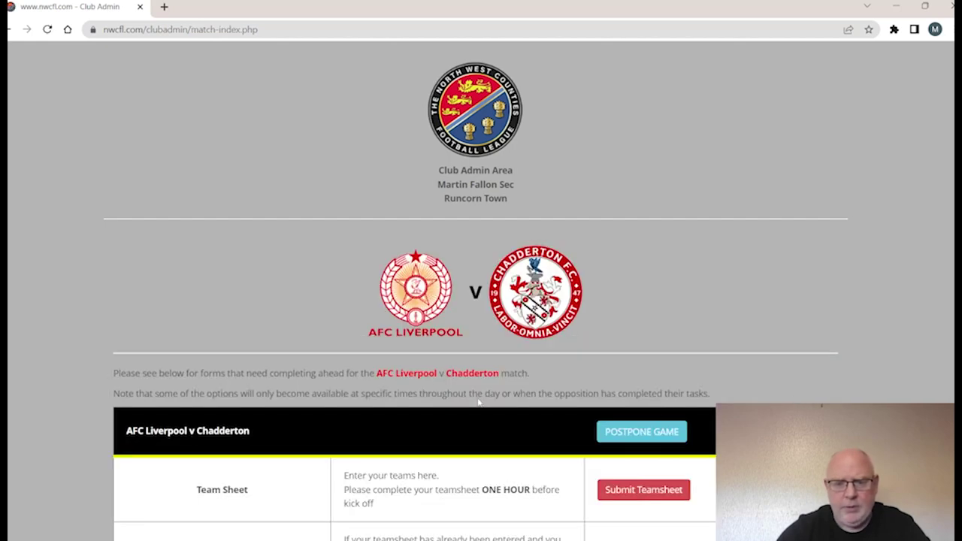
pyautogui.scroll(-3, 478, 402)
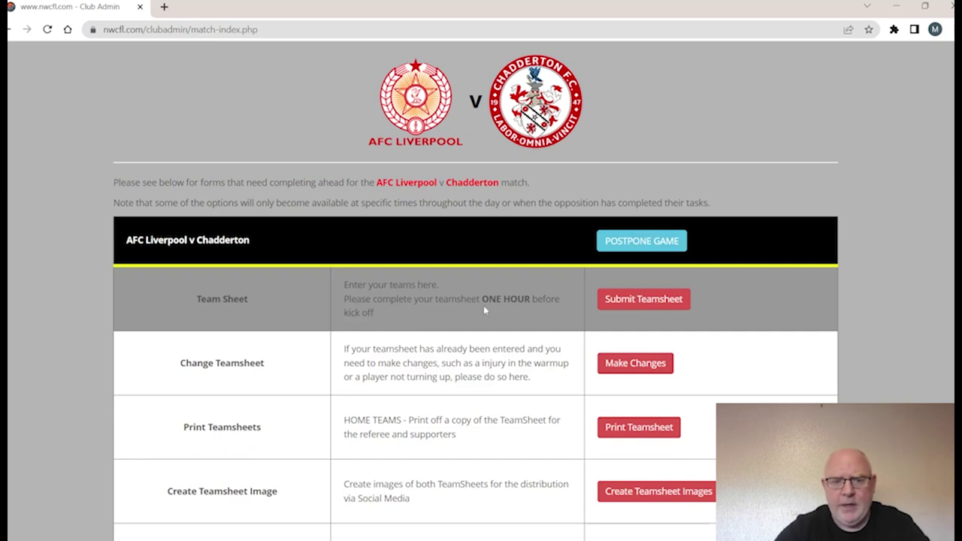
pyautogui.click(636, 304)
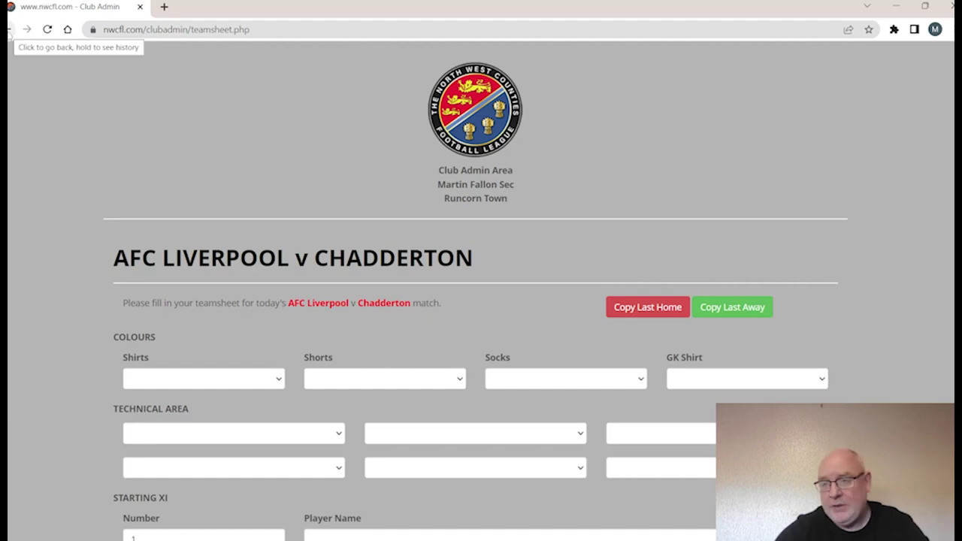
pyautogui.scroll(-3, 119, 204)
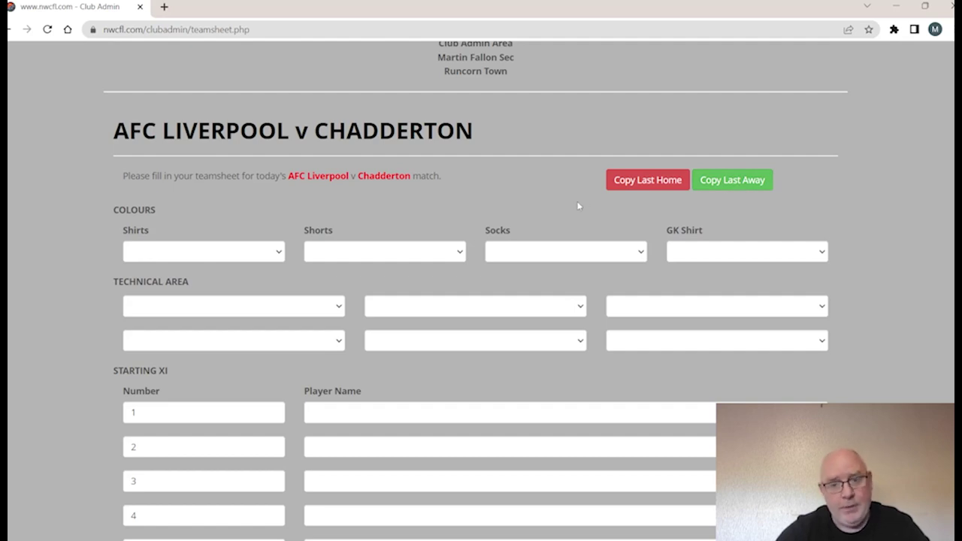
pyautogui.click(635, 182)
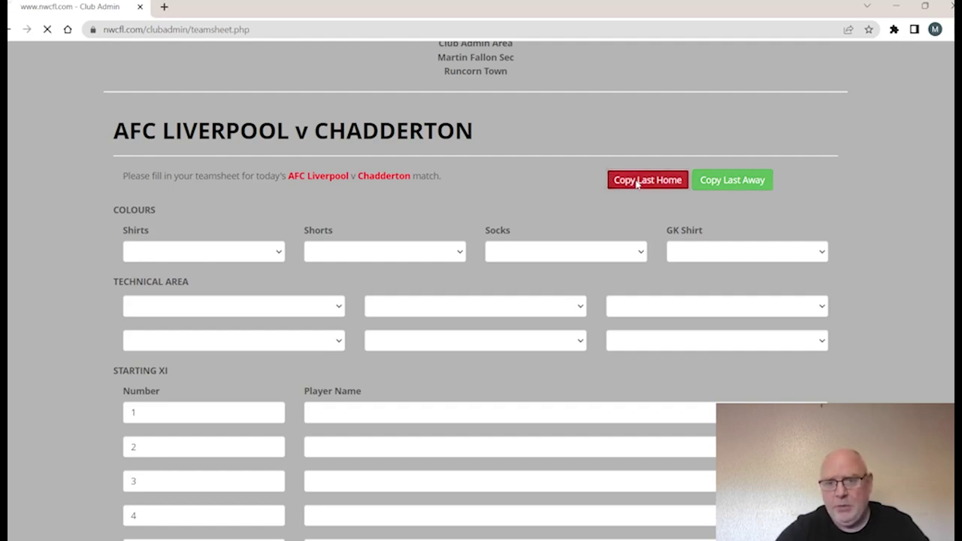
pyautogui.click(719, 307)
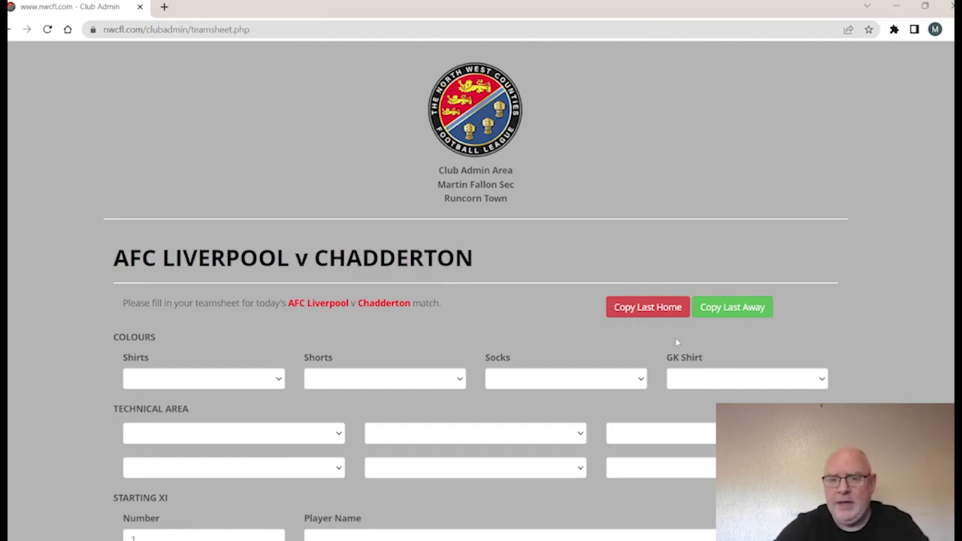
pyautogui.click(646, 313)
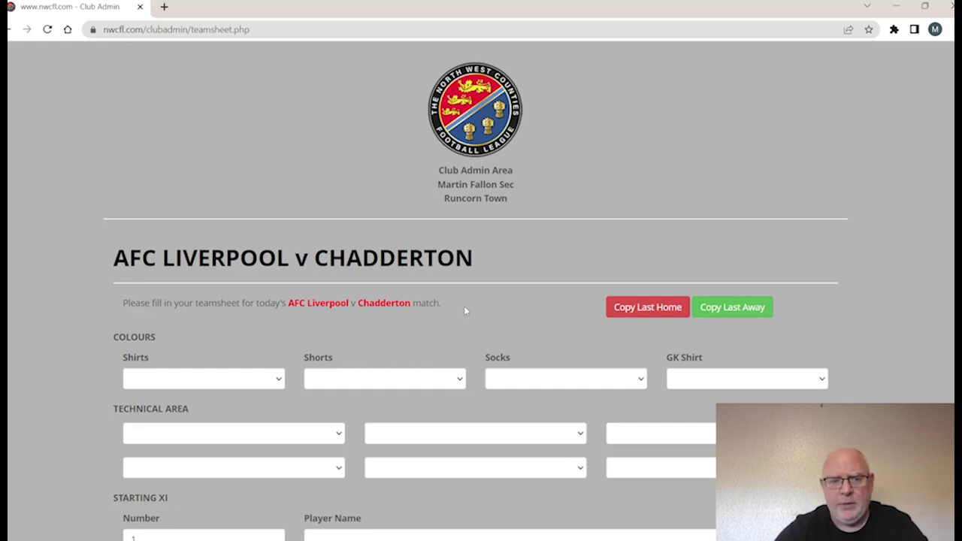
pyautogui.scroll(-2, 459, 316)
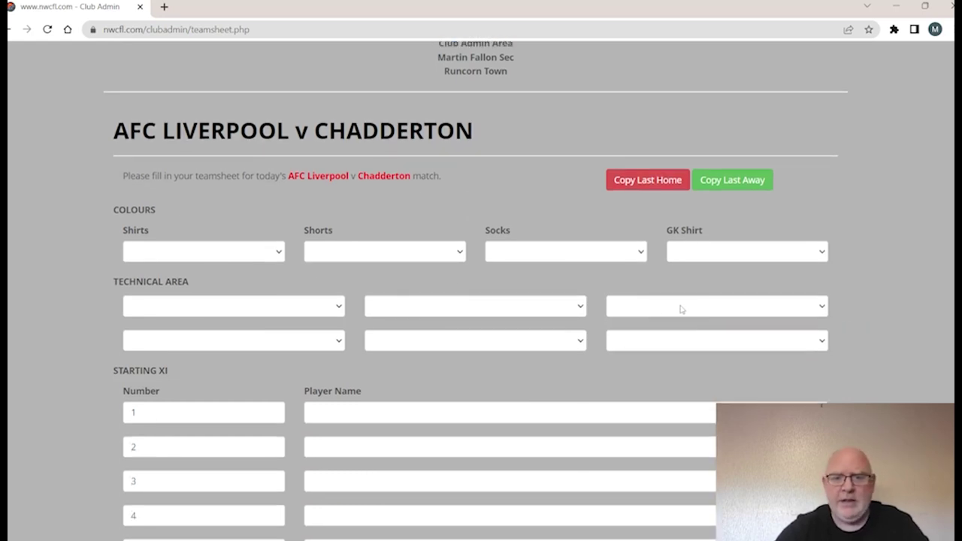
pyautogui.scroll(-4, 293, 316)
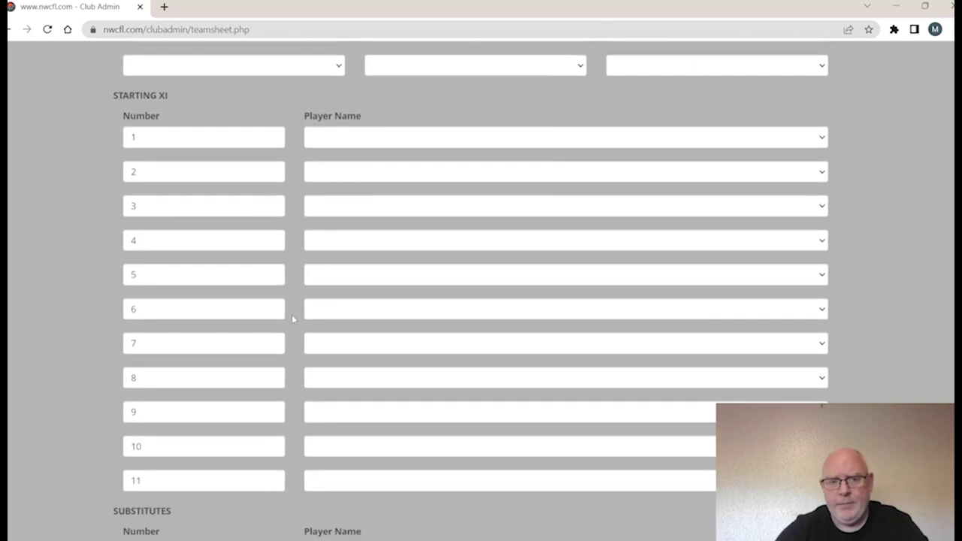
pyautogui.scroll(-5, 291, 315)
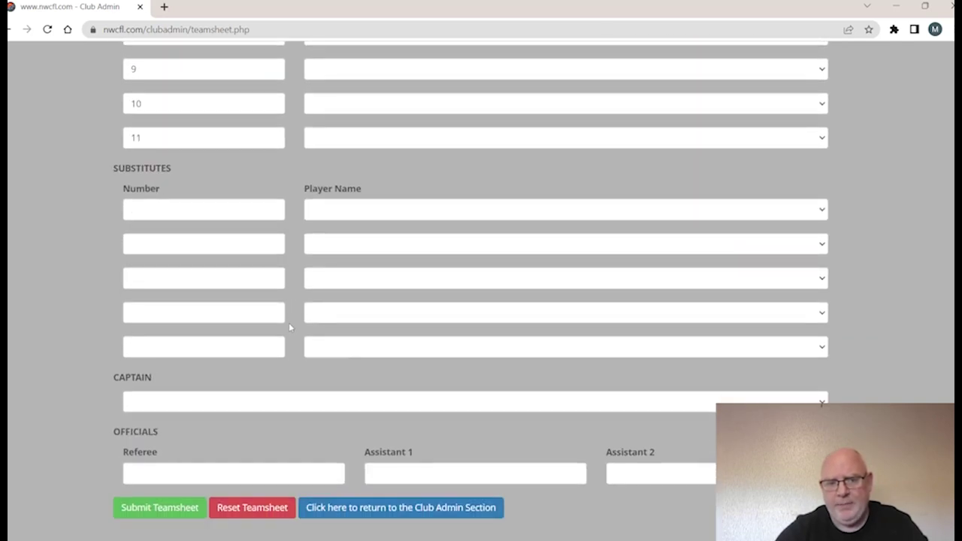
pyautogui.scroll(10, 290, 326)
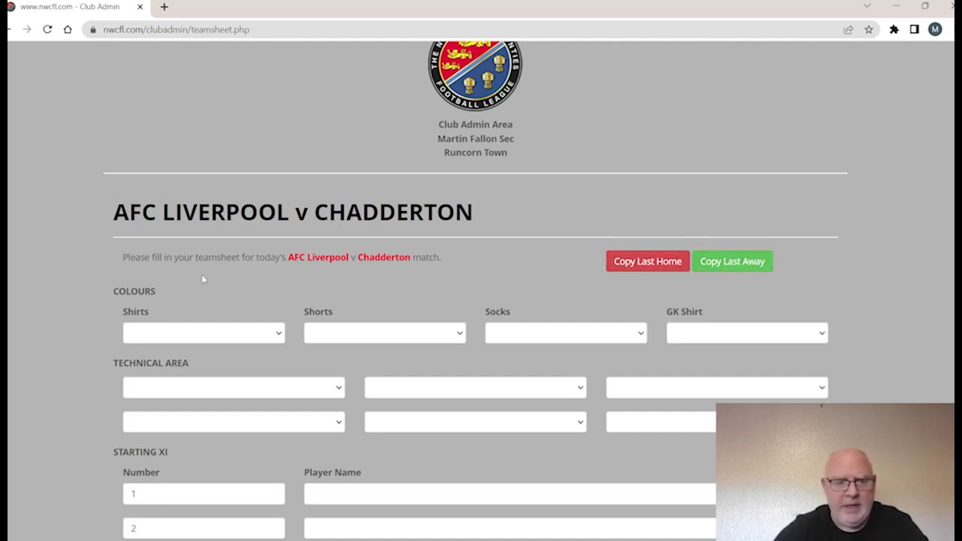
pyautogui.scroll(-1, 201, 278)
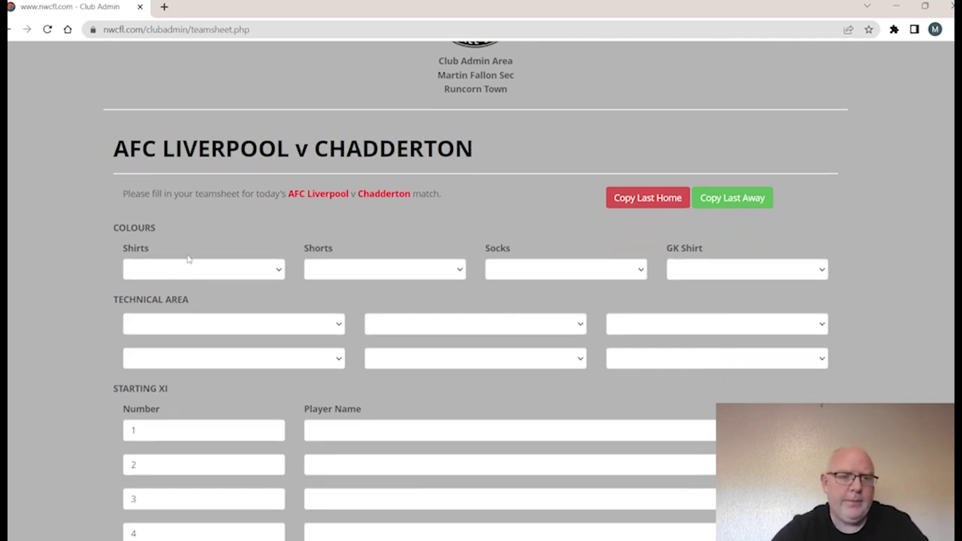
pyautogui.scroll(-1, 177, 201)
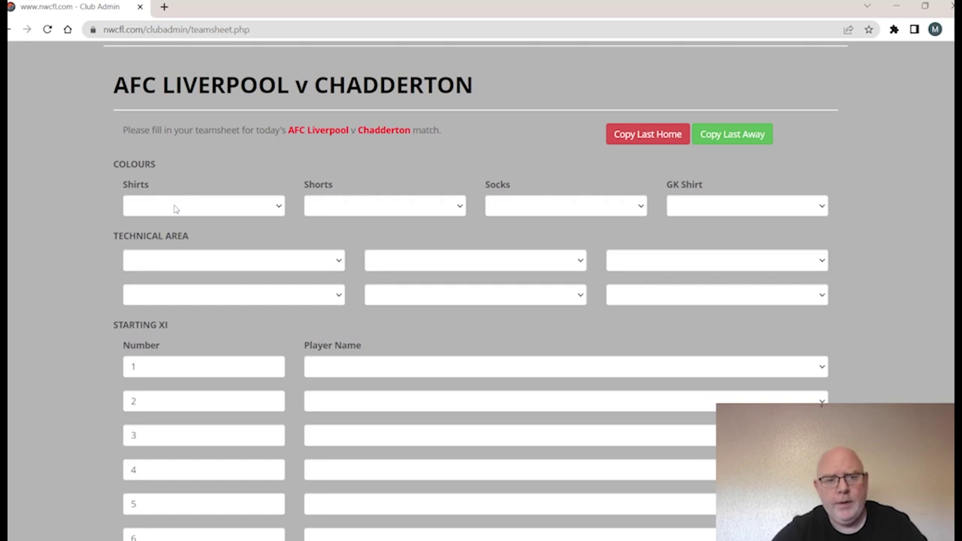
# Step: Set the teamsheet shirt colour to Red
pyautogui.click(175, 209)
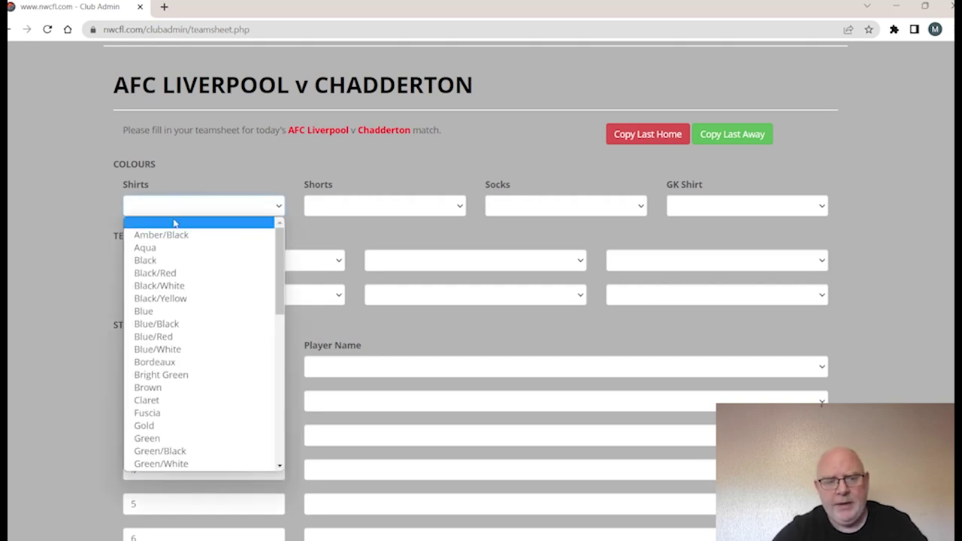
pyautogui.scroll(-3, 172, 323)
pyautogui.scroll(-3, 173, 365)
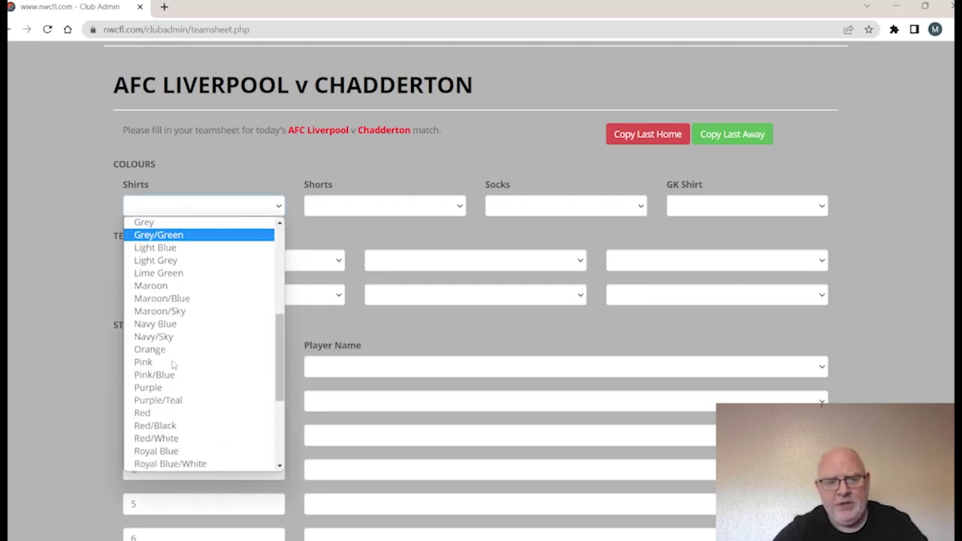
pyautogui.click(165, 417)
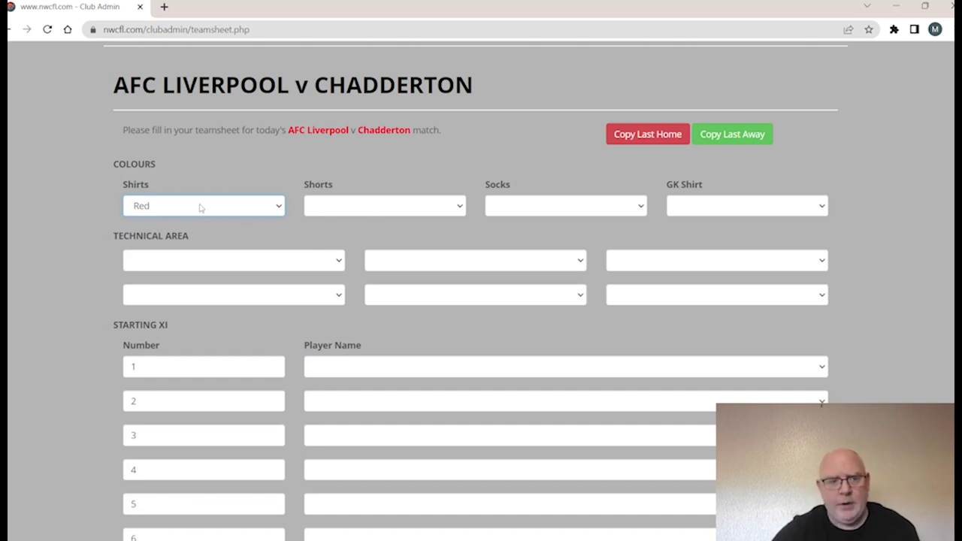
# Step: Set both the shorts and socks colours to Red using the keyboard
pyautogui.press('Tab')
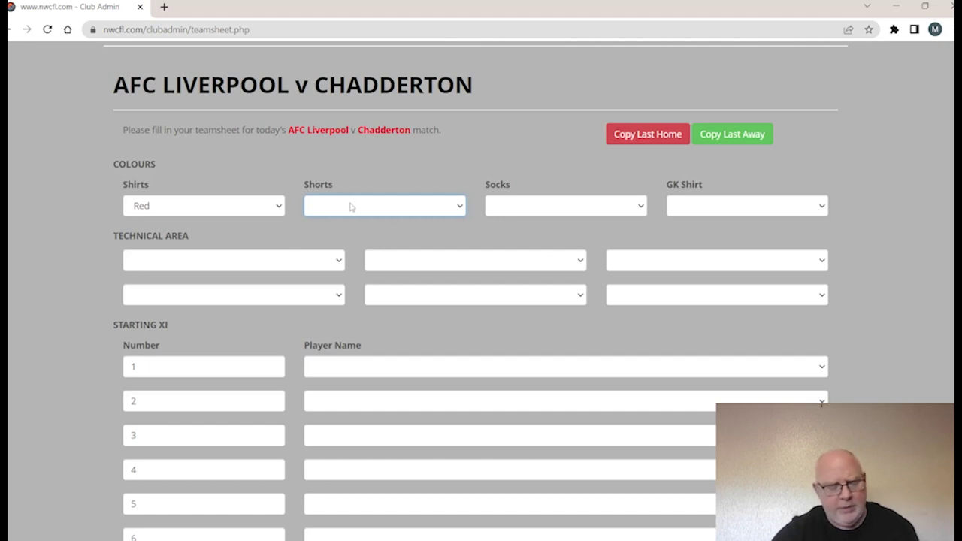
pyautogui.press('r')
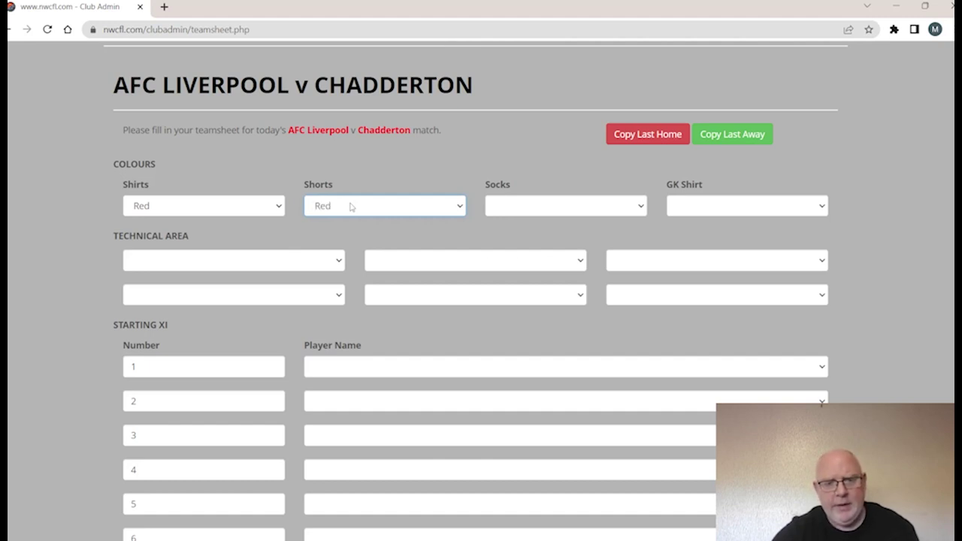
pyautogui.press('b')
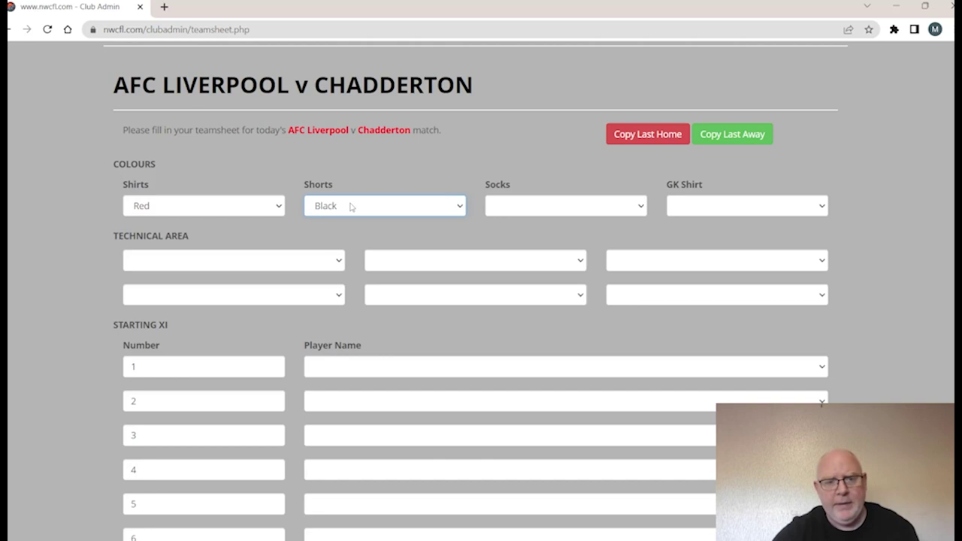
pyautogui.press('p')
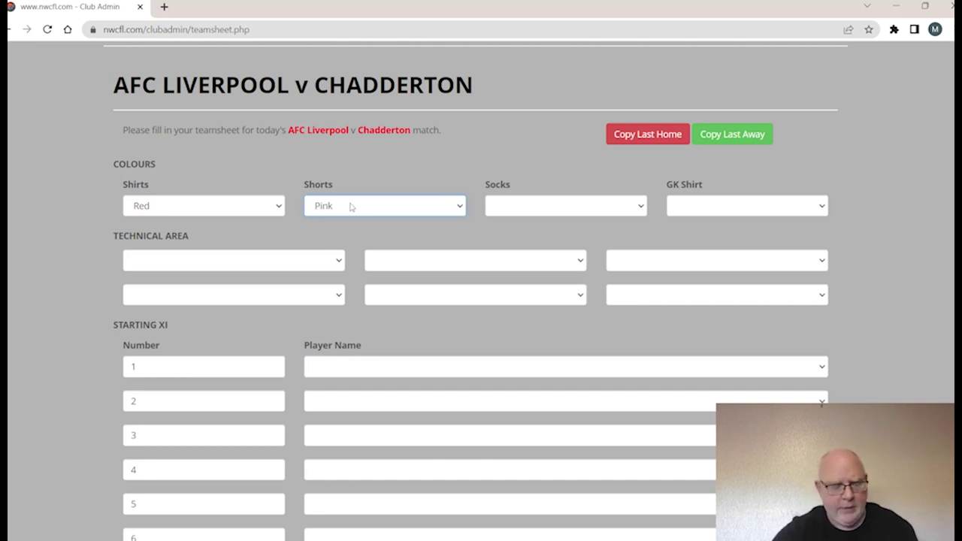
pyautogui.press('r')
pyautogui.press('Tab')
pyautogui.press('r')
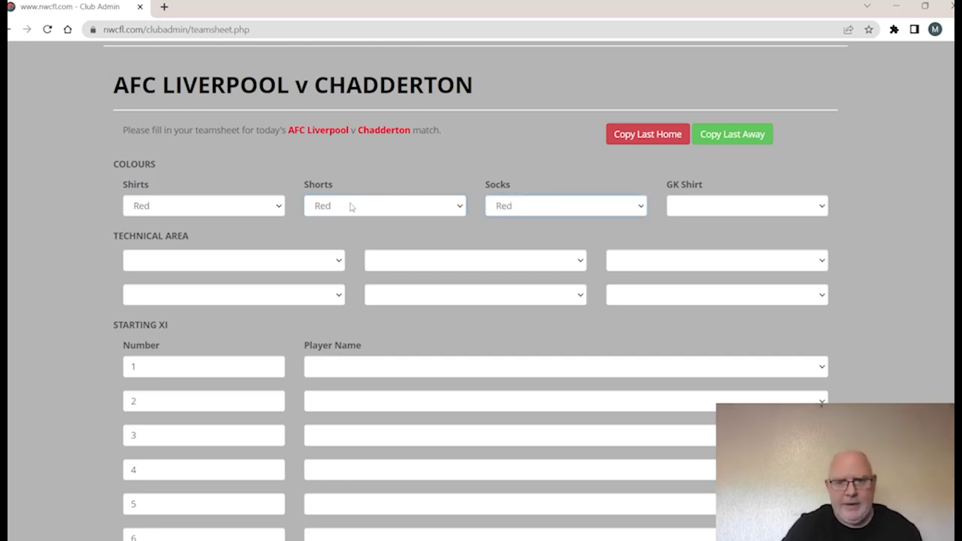
pyautogui.press('Tab')
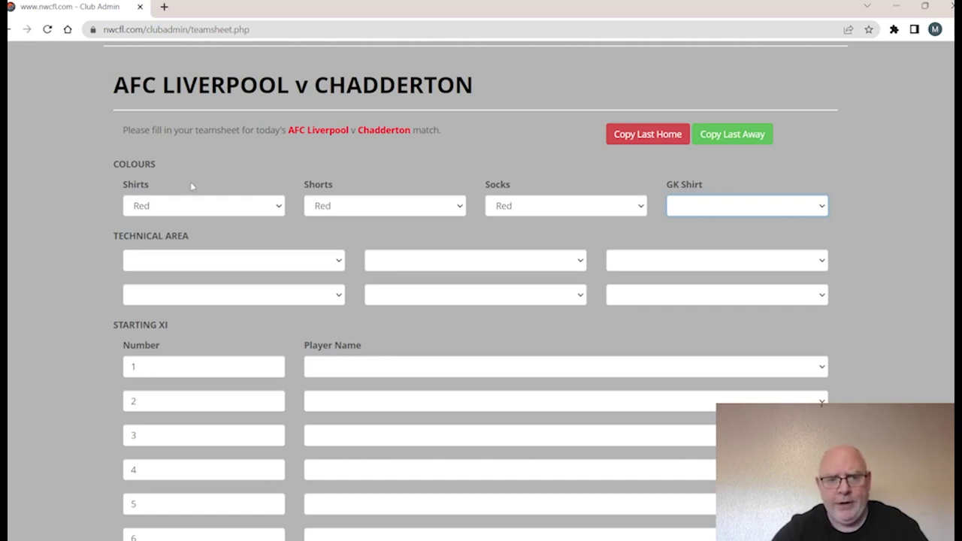
# Step: Choose Gold in the GK Shirt dropdown for the goalkeeper's kit
pyautogui.click(733, 208)
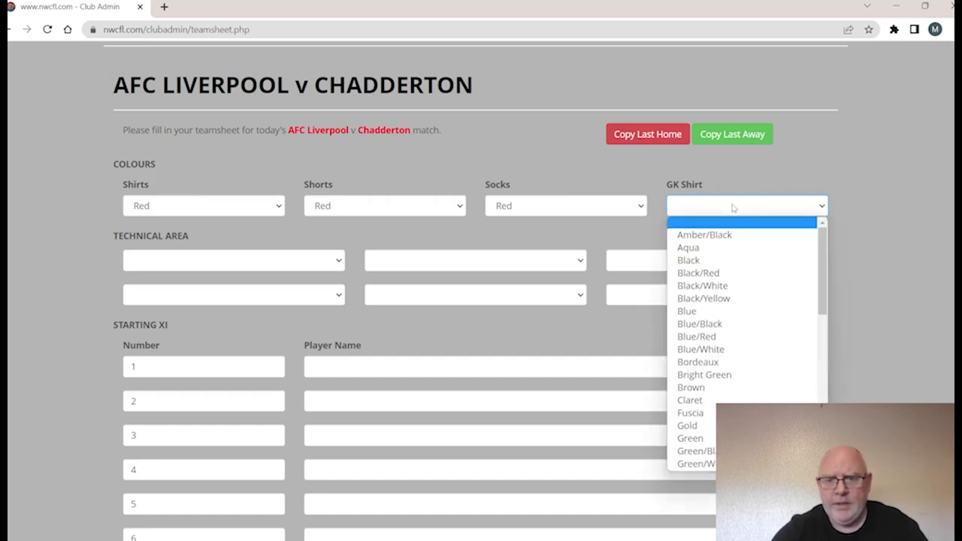
pyautogui.scroll(-3, 717, 301)
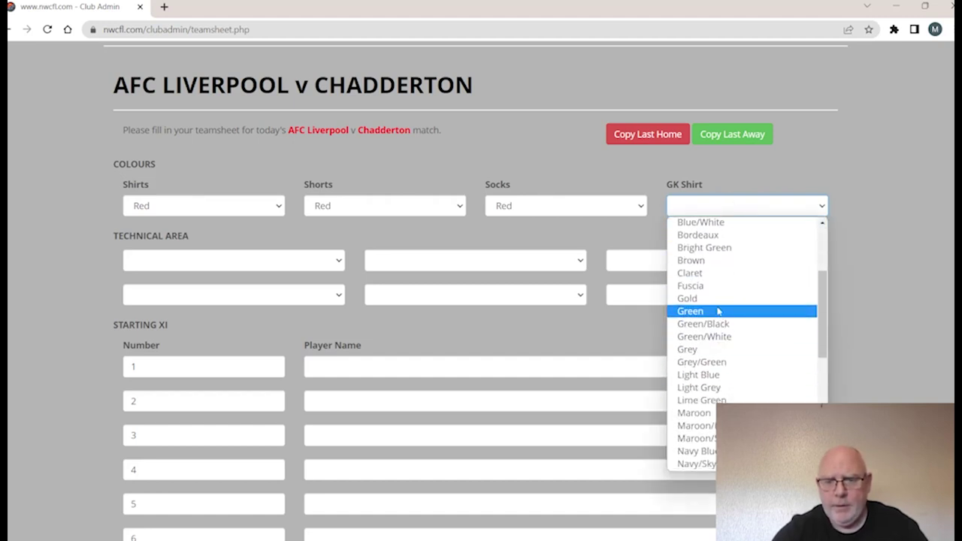
pyautogui.click(716, 300)
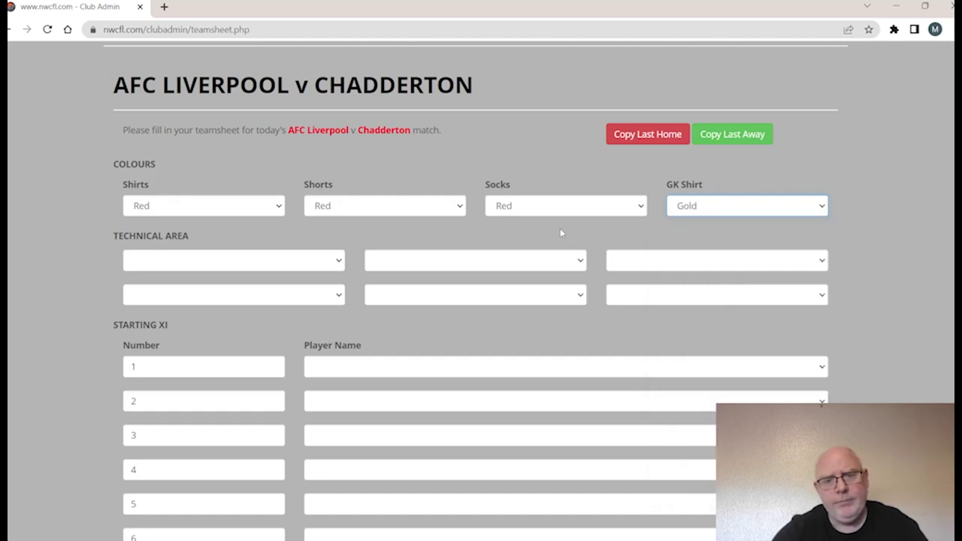
pyautogui.click(635, 224)
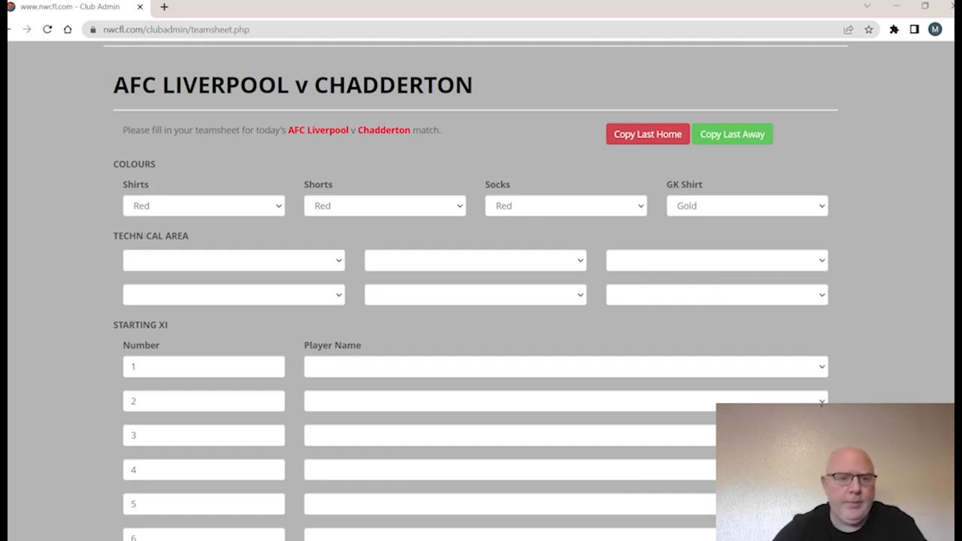
# Step: Pick a staff member for each of the first three Technical Area places
pyautogui.click(170, 265)
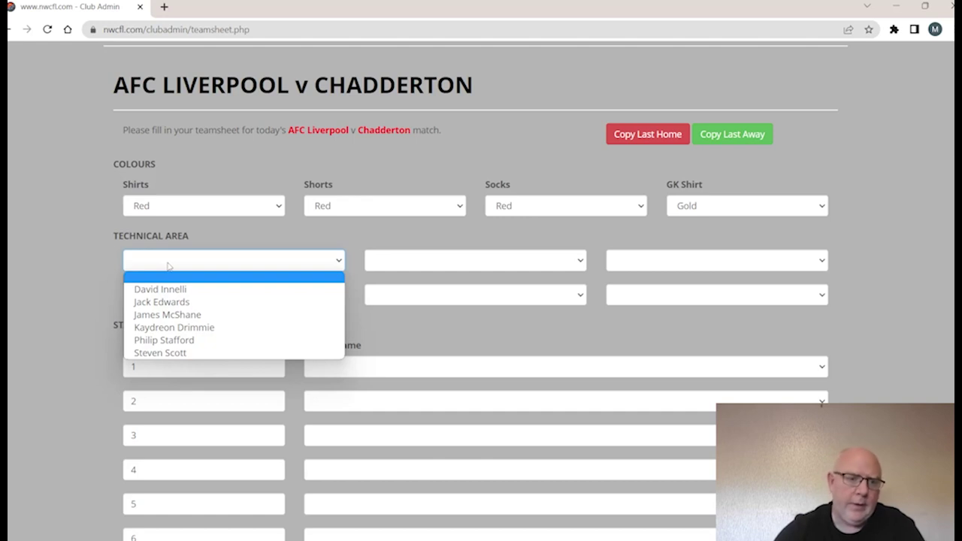
pyautogui.click(188, 342)
pyautogui.click(395, 265)
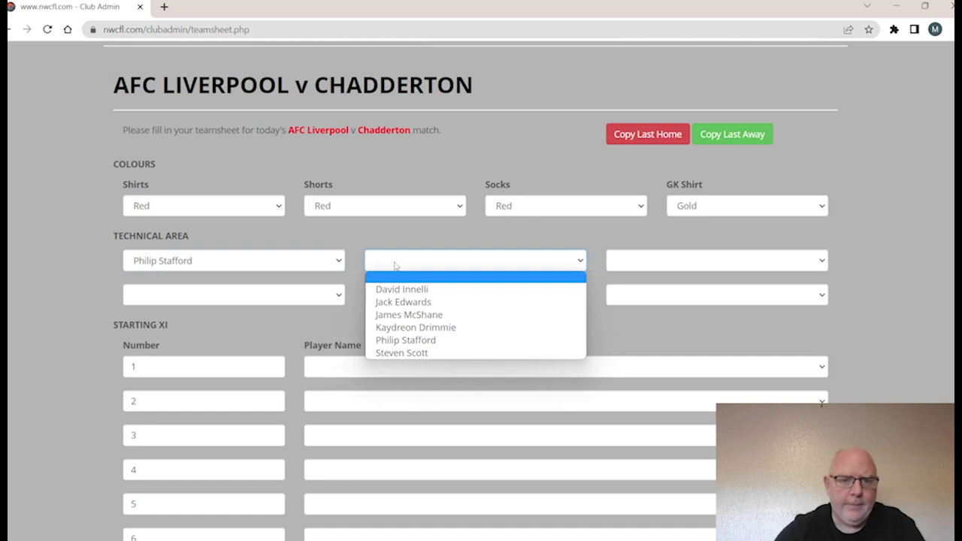
pyautogui.click(411, 315)
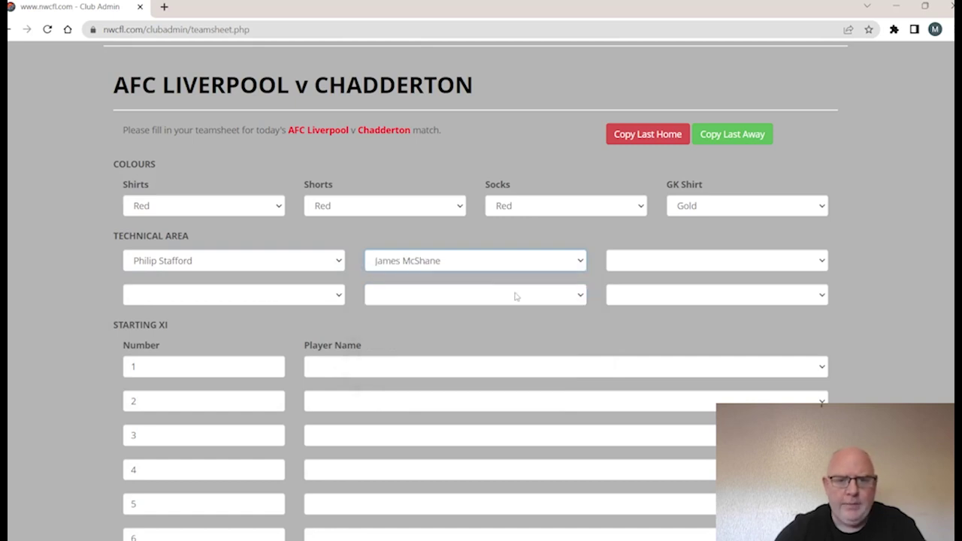
pyautogui.click(639, 262)
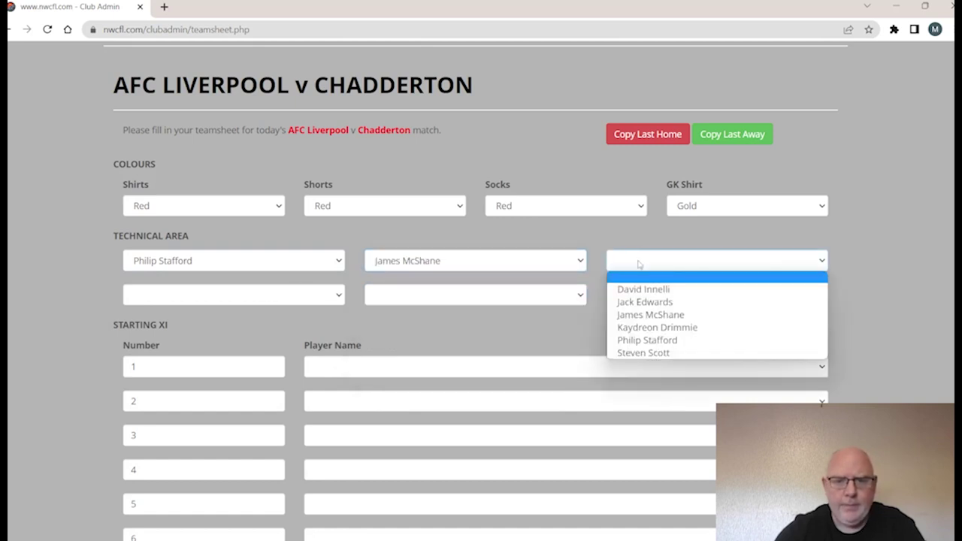
pyautogui.click(673, 353)
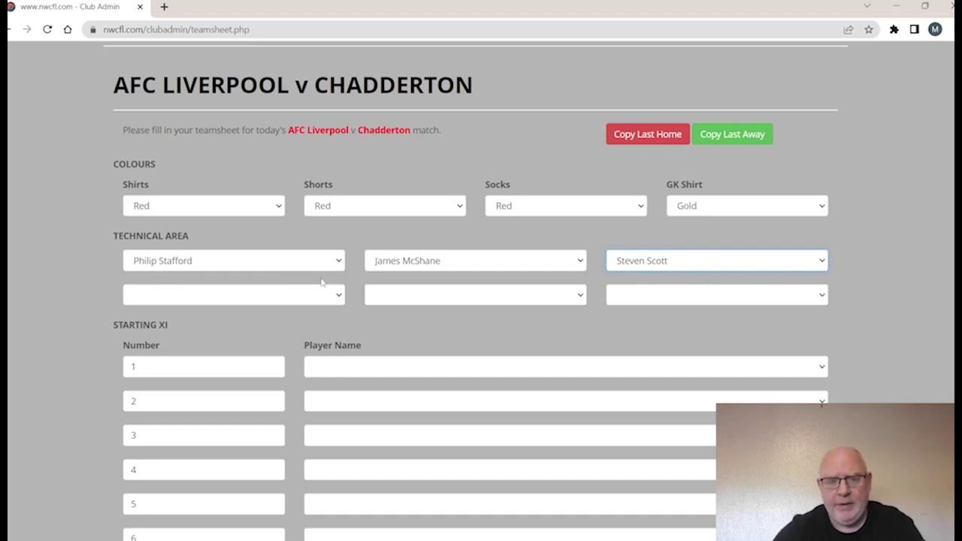
# Step: Select the starting players for Starting XI places 1 to 4
pyautogui.scroll(-2, 481, 301)
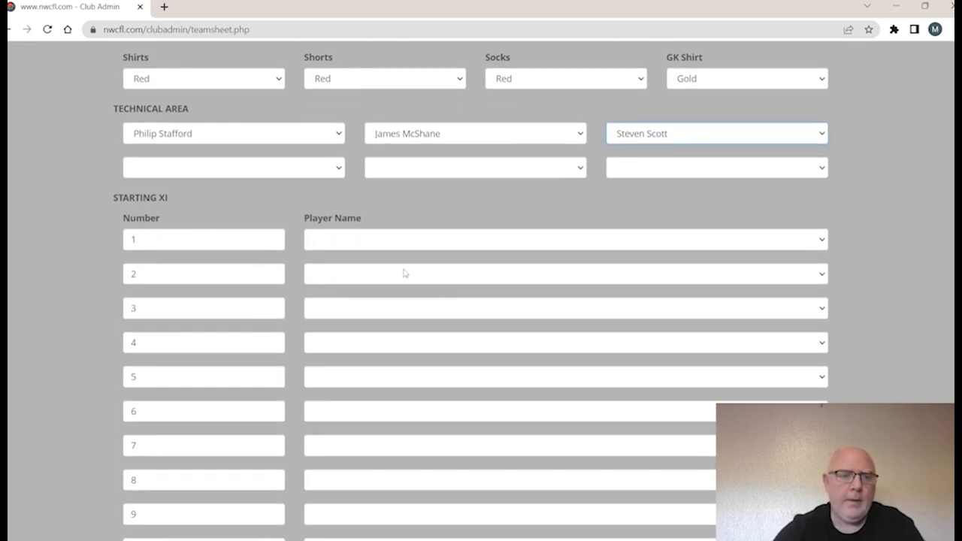
pyautogui.scroll(-1, 328, 229)
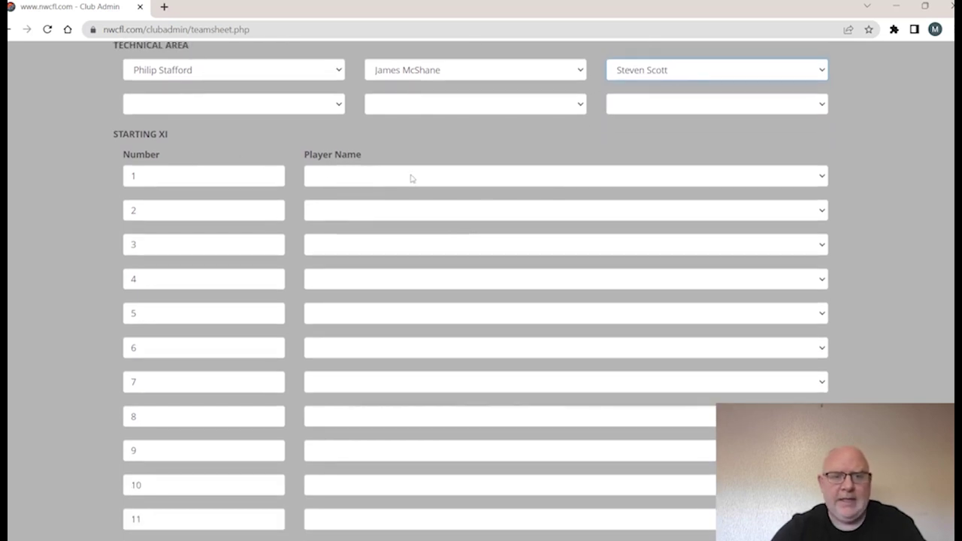
pyautogui.click(411, 178)
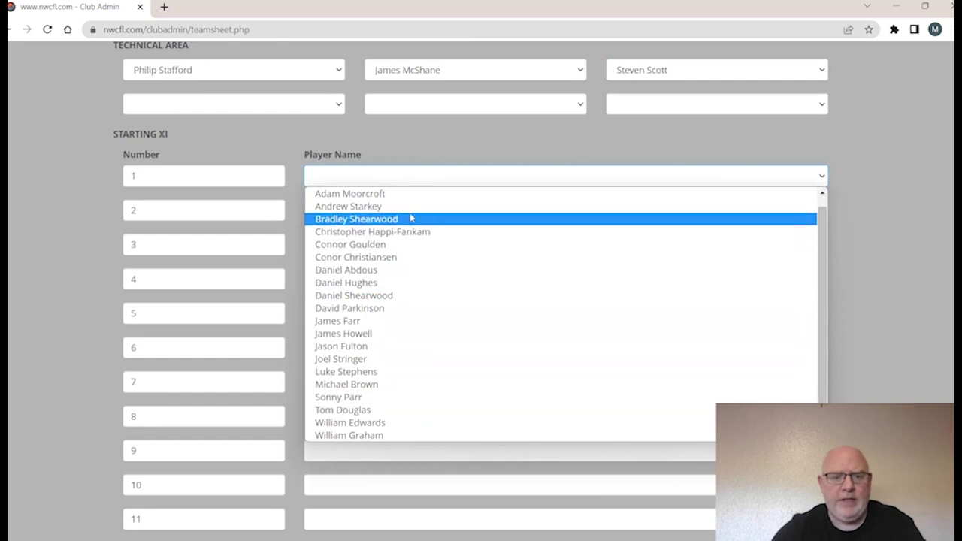
pyautogui.scroll(1, 399, 316)
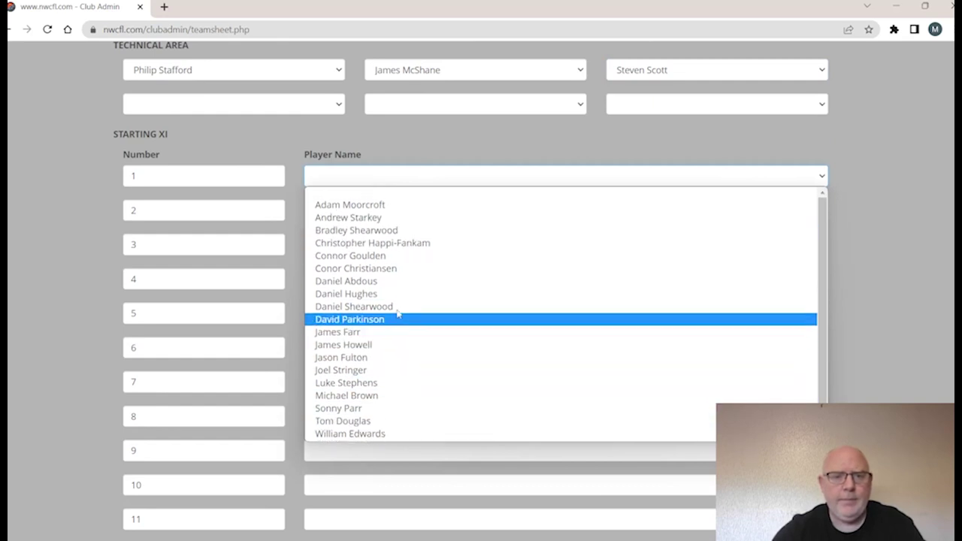
pyautogui.click(389, 205)
pyautogui.click(377, 213)
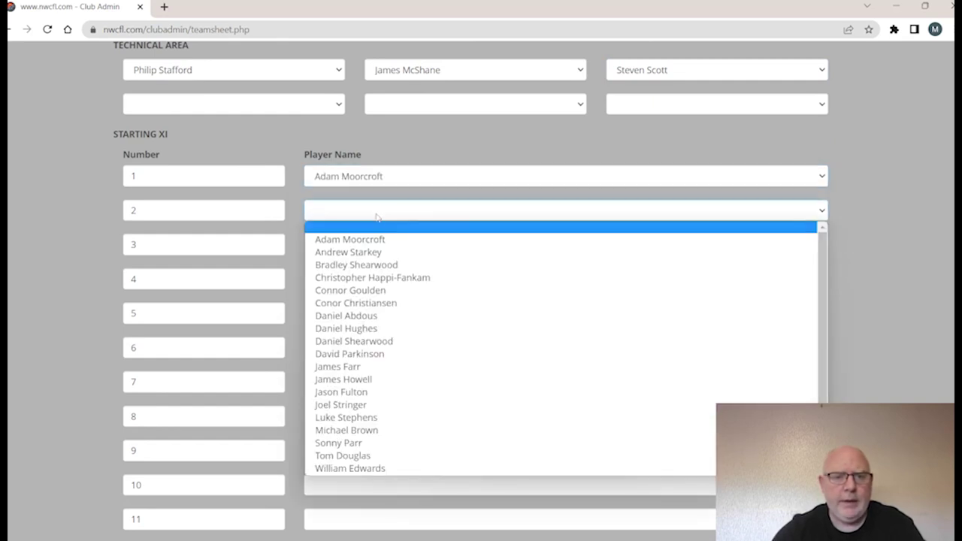
pyautogui.click(385, 353)
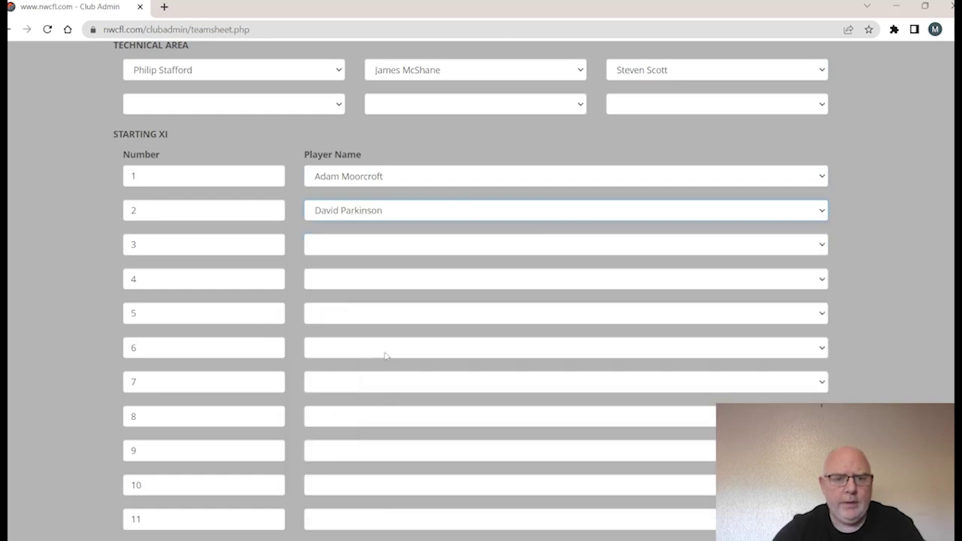
pyautogui.click(371, 246)
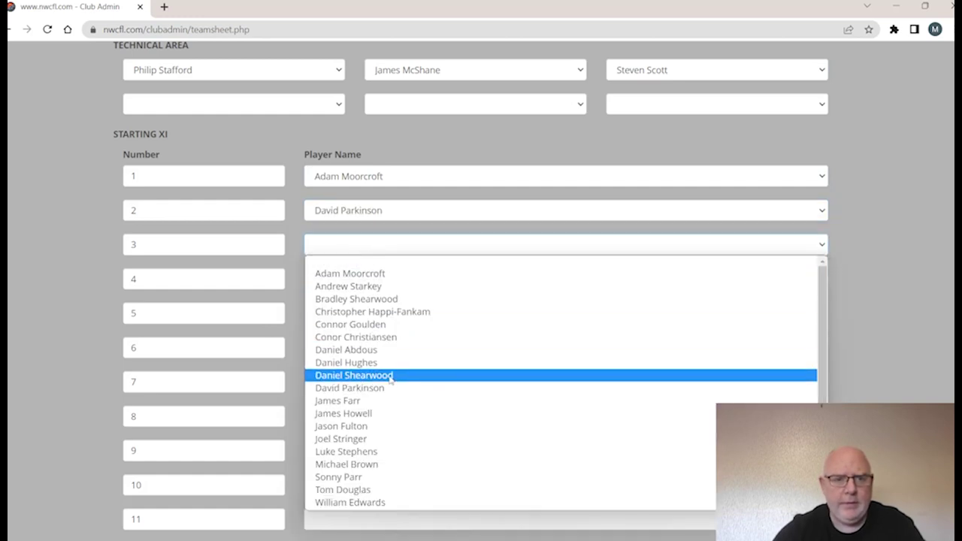
pyautogui.click(390, 326)
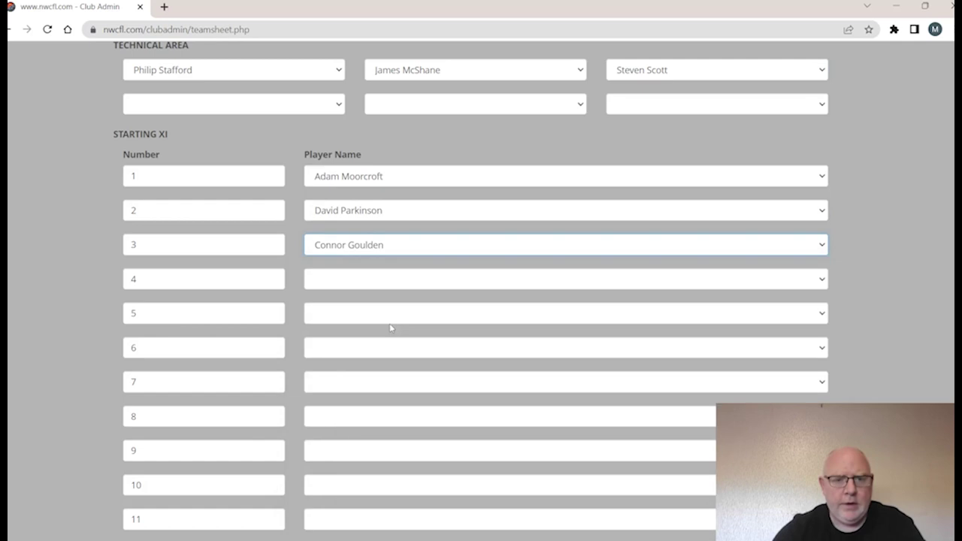
pyautogui.click(374, 282)
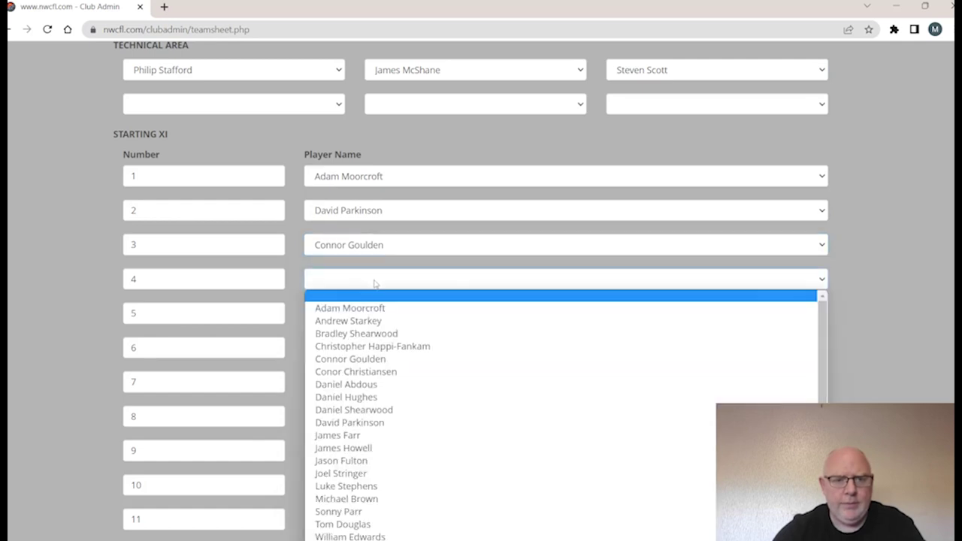
pyautogui.click(371, 501)
# Step: Select the starting players for Starting XI places 5 to 8
pyautogui.click(348, 319)
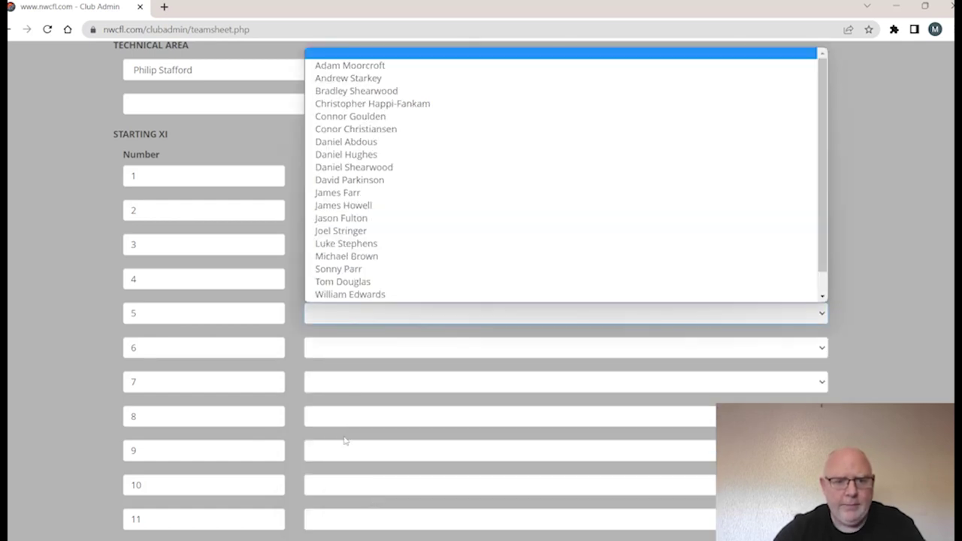
pyautogui.click(349, 274)
pyautogui.click(345, 348)
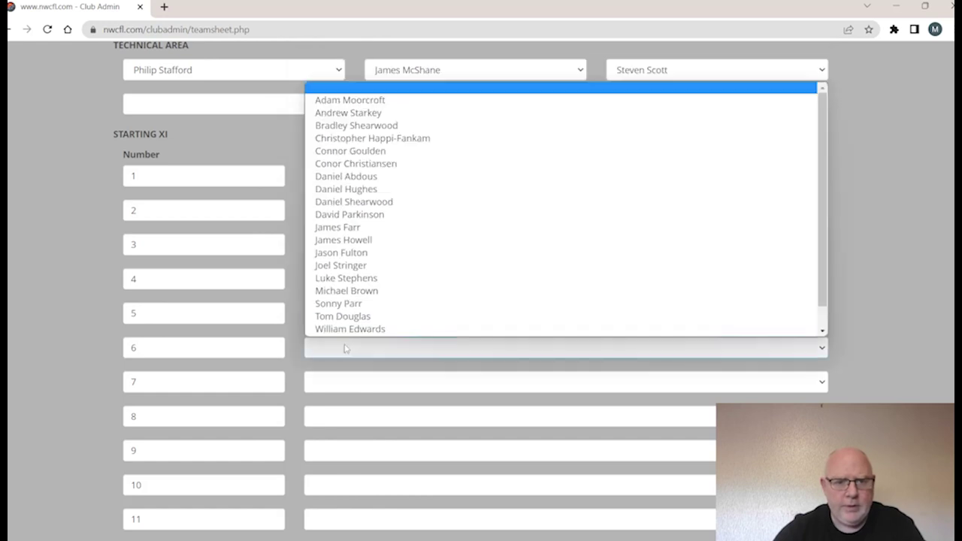
pyautogui.click(345, 259)
pyautogui.click(357, 381)
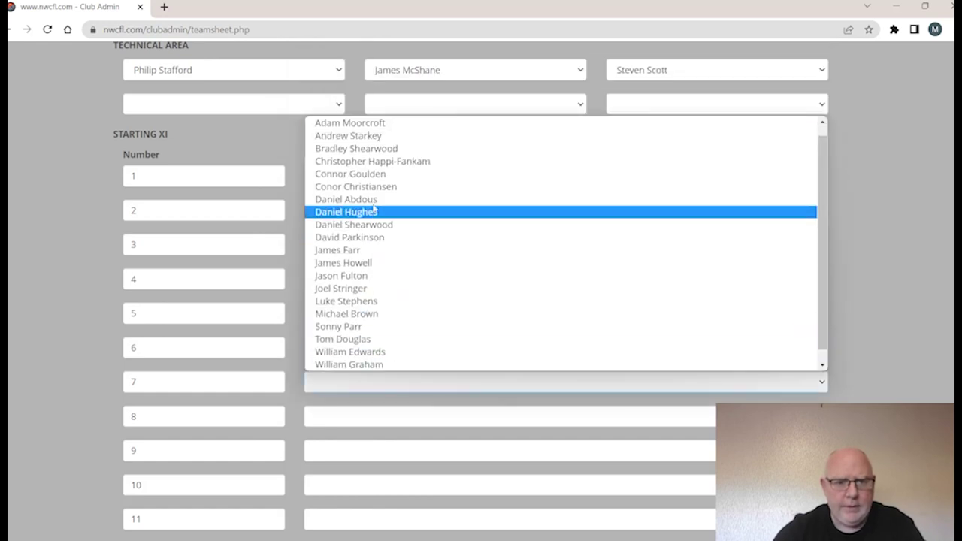
pyautogui.click(379, 186)
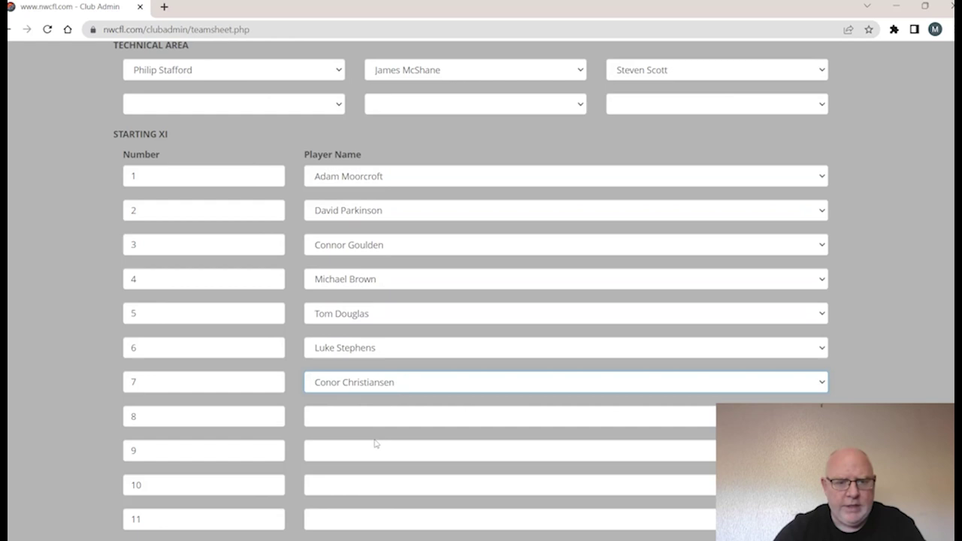
pyautogui.click(374, 416)
pyautogui.scroll(-1, 373, 372)
pyautogui.click(373, 370)
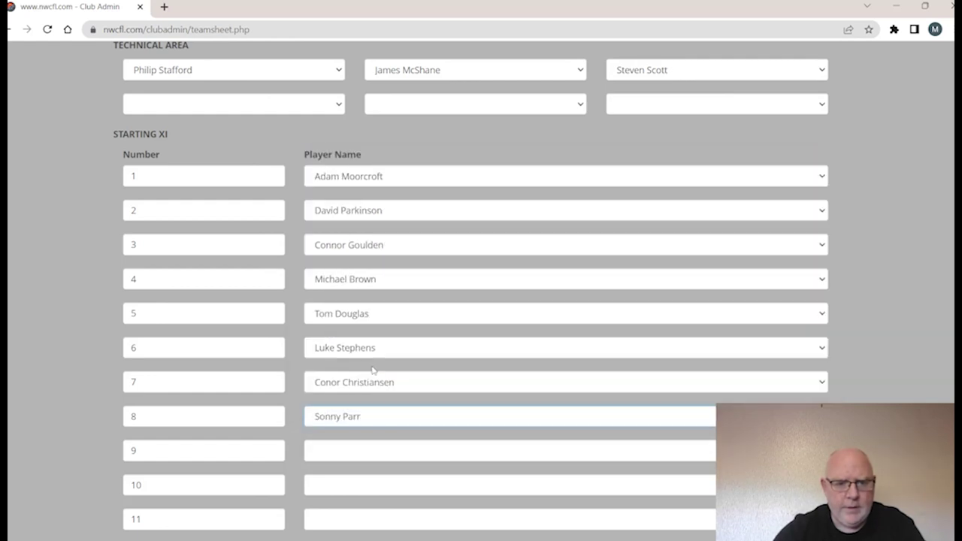
# Step: Select the chosen players for Starting XI places 9, 10 and 11
pyautogui.click(365, 458)
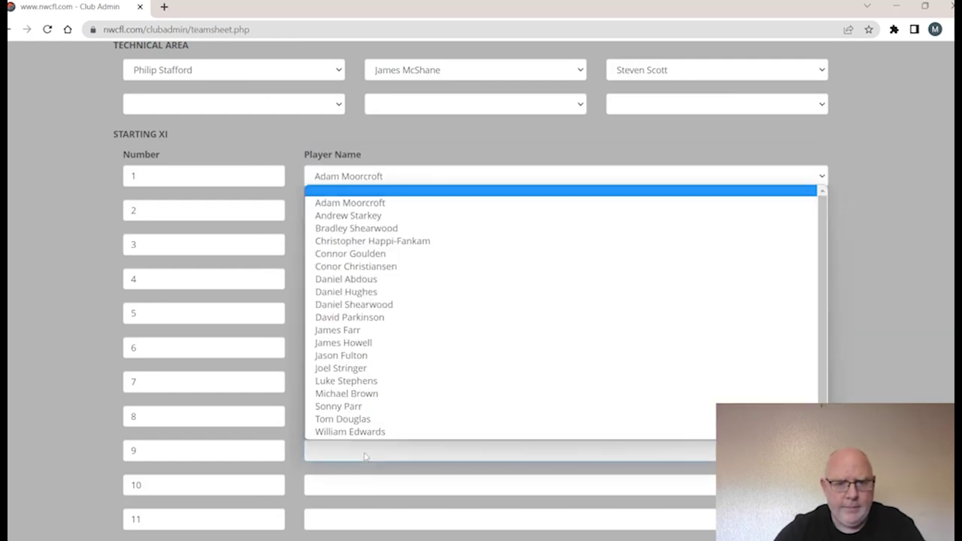
pyautogui.click(378, 196)
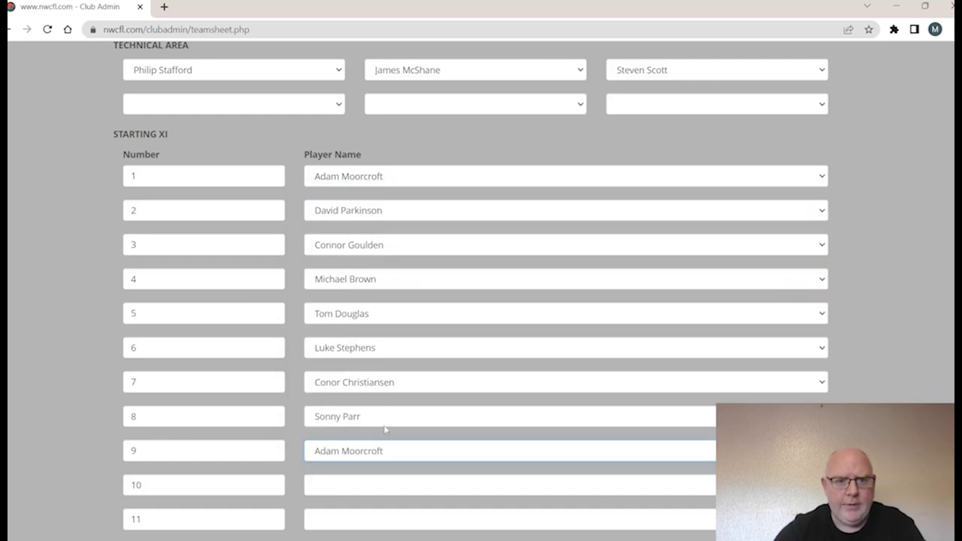
pyautogui.click(369, 487)
pyautogui.click(406, 265)
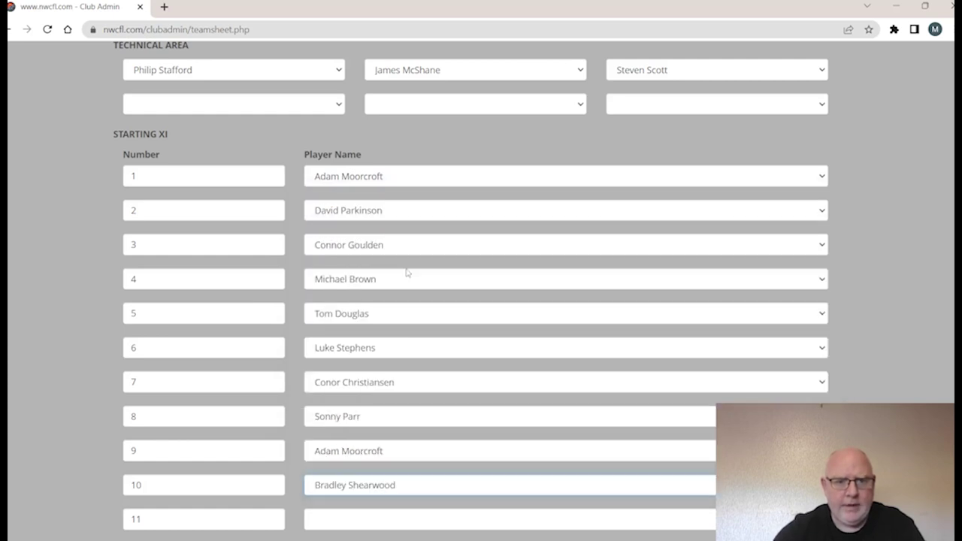
pyautogui.scroll(-1, 389, 399)
pyautogui.click(358, 456)
pyautogui.scroll(-1, 361, 436)
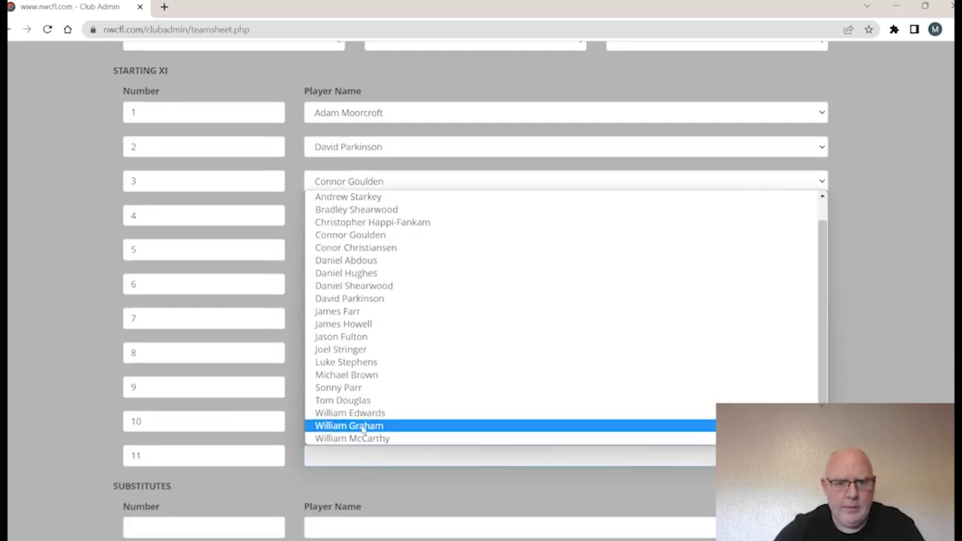
pyautogui.click(369, 440)
pyautogui.scroll(-1, 373, 457)
pyautogui.scroll(-2, 370, 451)
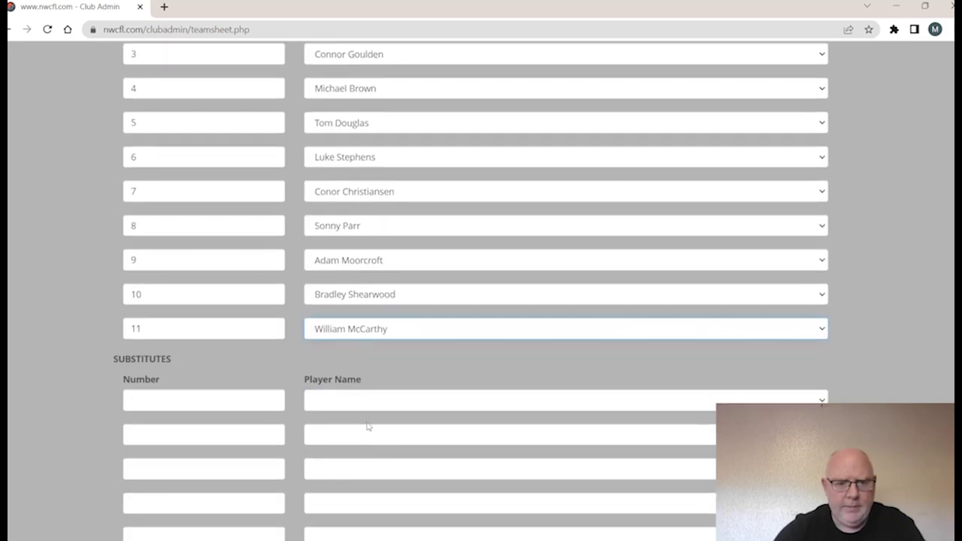
# Step: Choose the first three substitutes from the Player Name dropdowns
pyautogui.scroll(3, 363, 397)
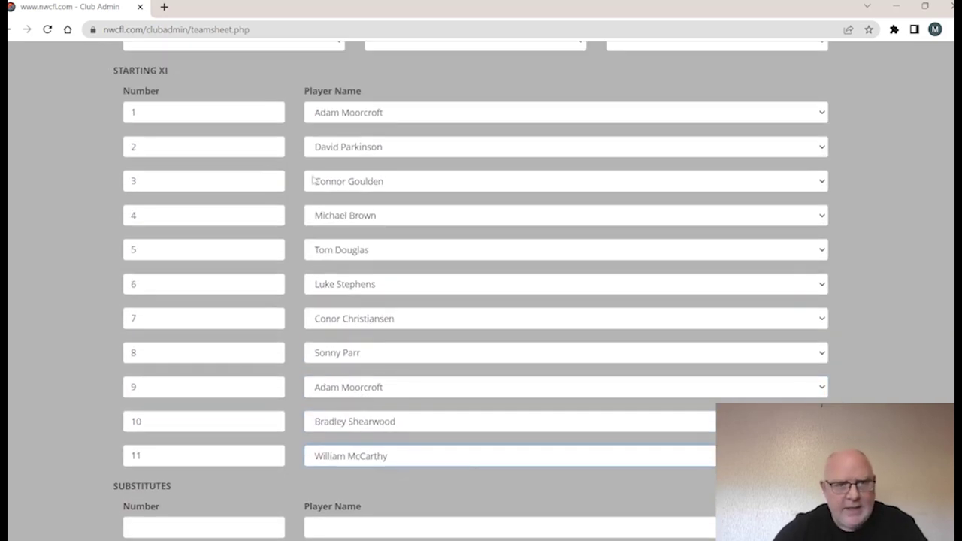
pyautogui.scroll(-1, 362, 424)
pyautogui.scroll(-5, 363, 425)
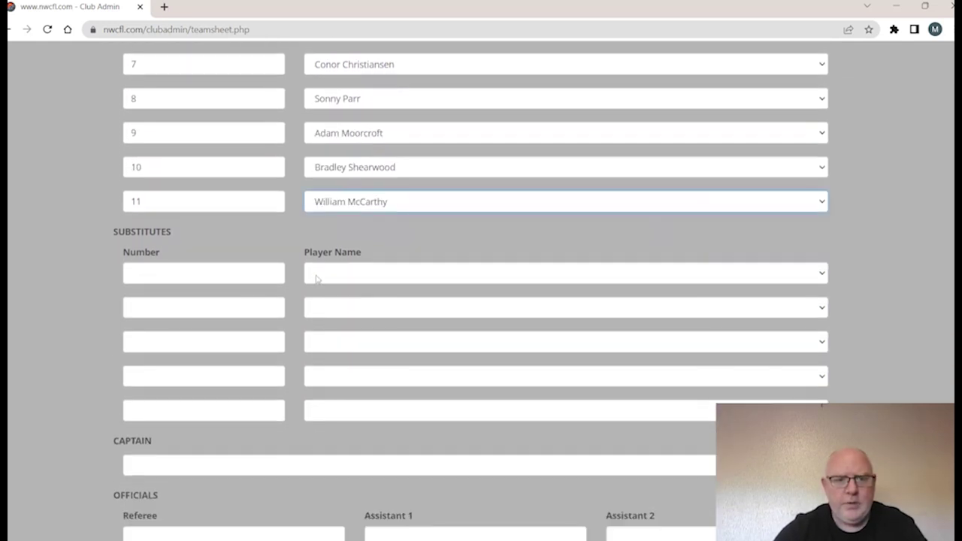
pyautogui.click(357, 275)
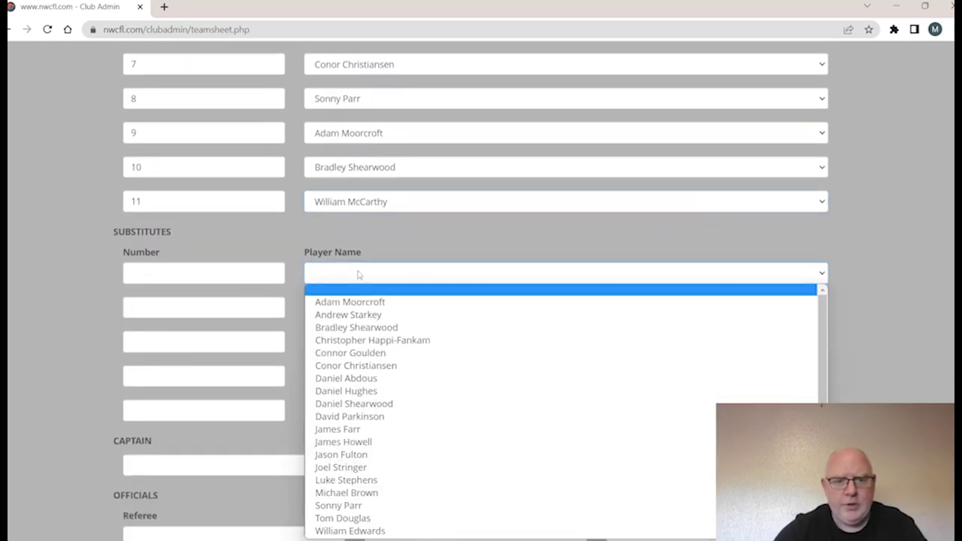
pyautogui.click(369, 420)
pyautogui.click(368, 313)
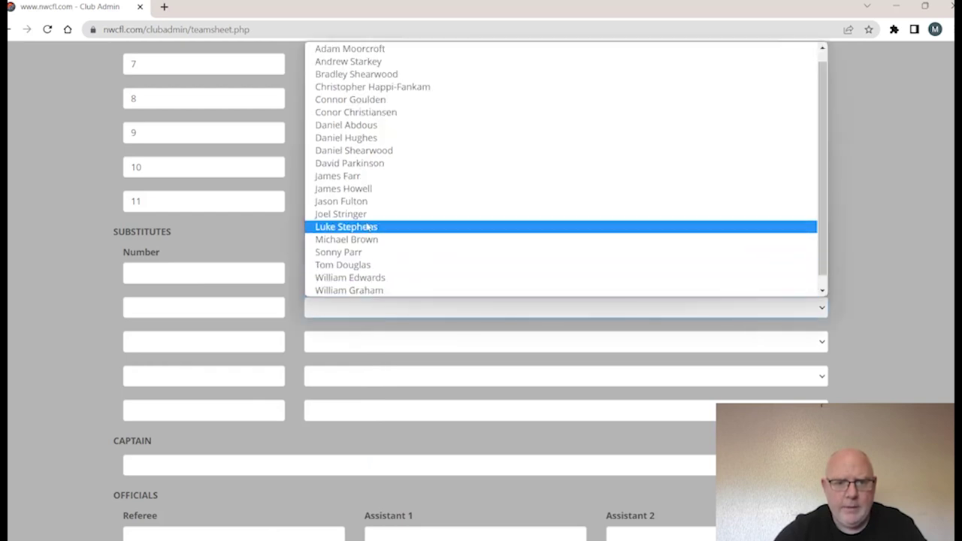
pyautogui.click(360, 201)
pyautogui.click(357, 341)
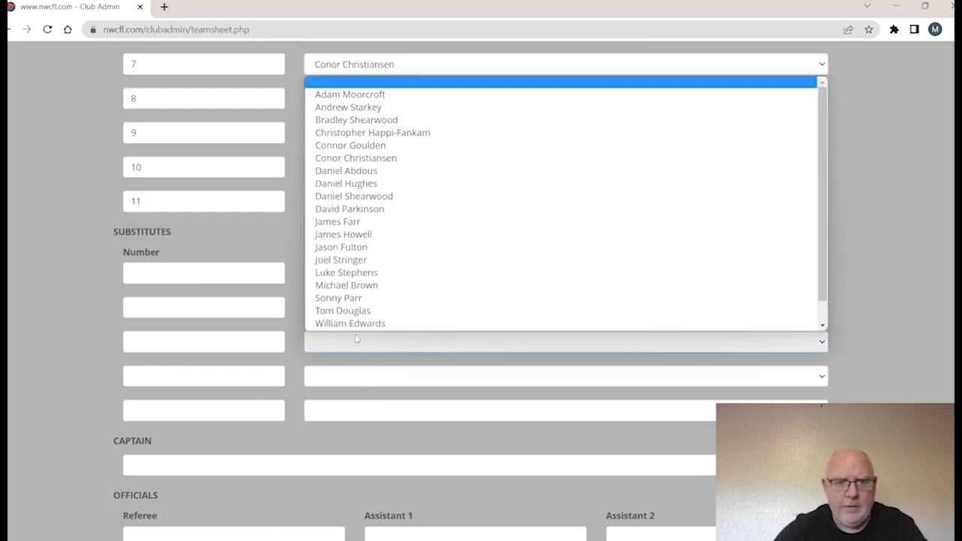
pyautogui.click(369, 185)
# Step: Choose the fourth and fifth substitutes to complete the bench
pyautogui.click(367, 380)
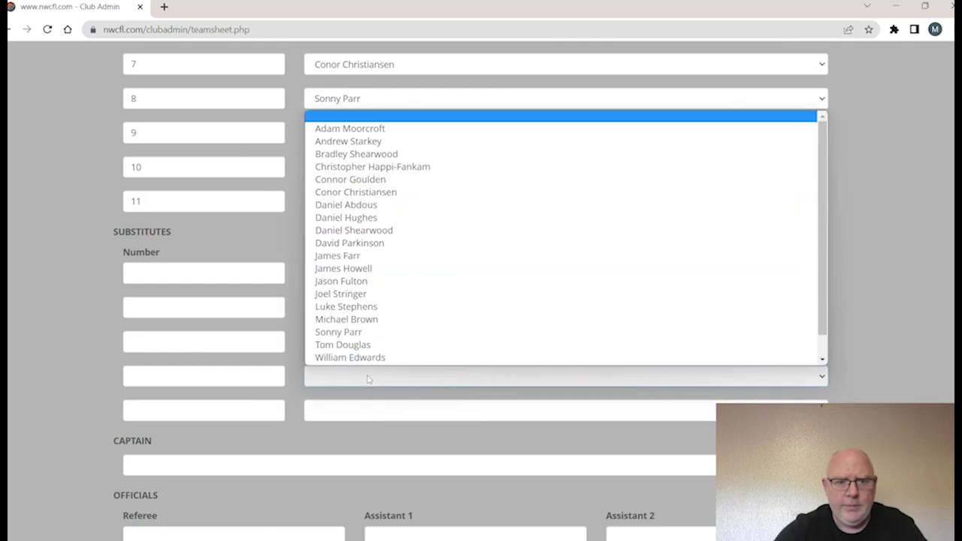
pyautogui.click(378, 274)
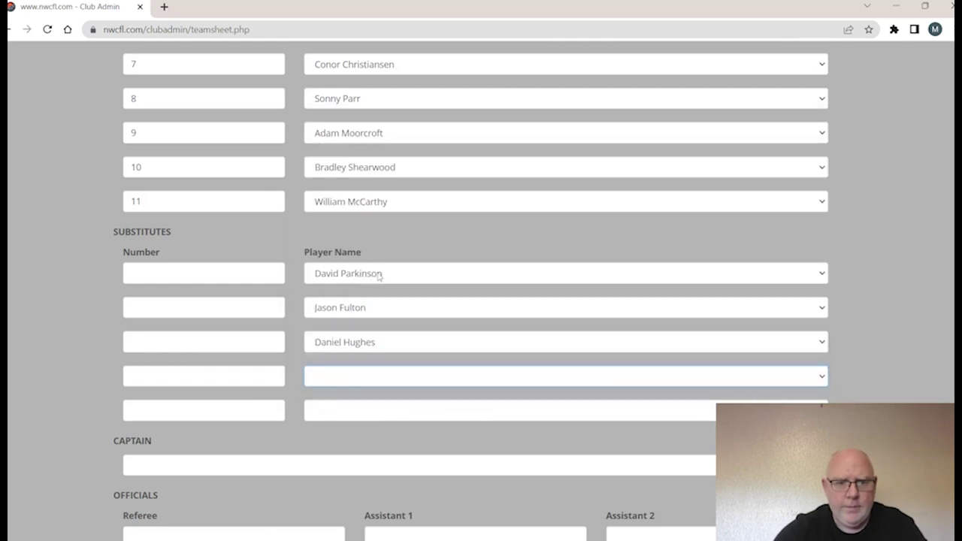
pyautogui.click(376, 413)
pyautogui.scroll(-1, 378, 385)
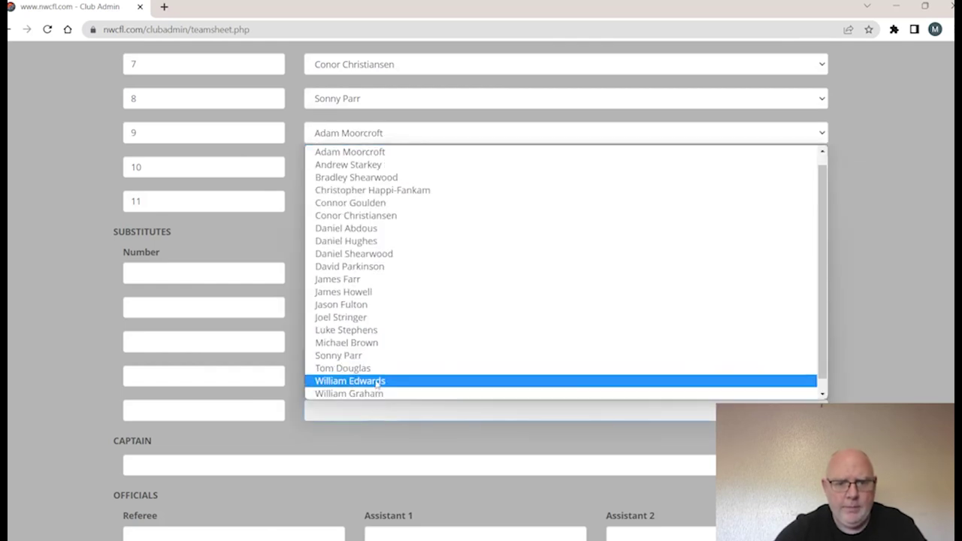
pyautogui.click(408, 385)
pyautogui.scroll(3, 338, 376)
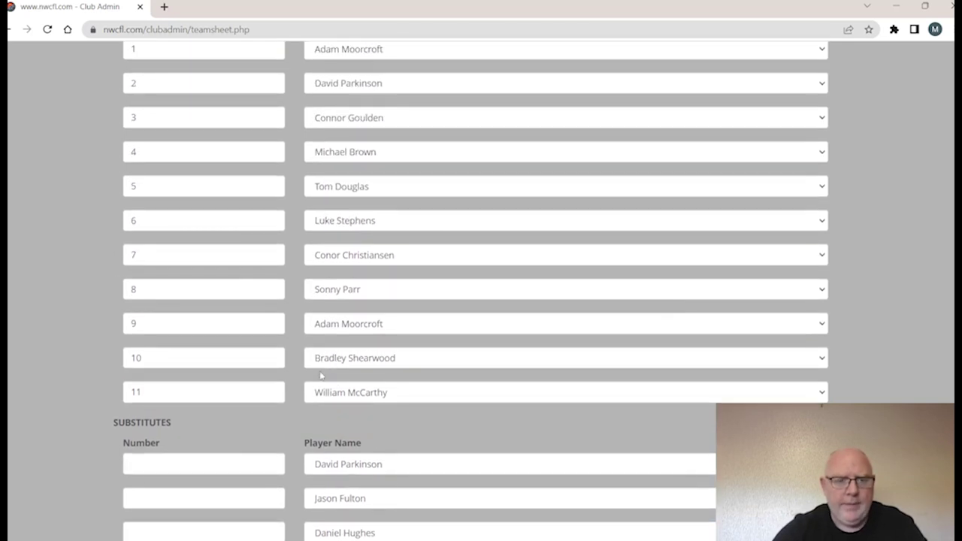
# Step: Change the third Starting XI player's shirt number from 3 to 18
pyautogui.scroll(2, 320, 376)
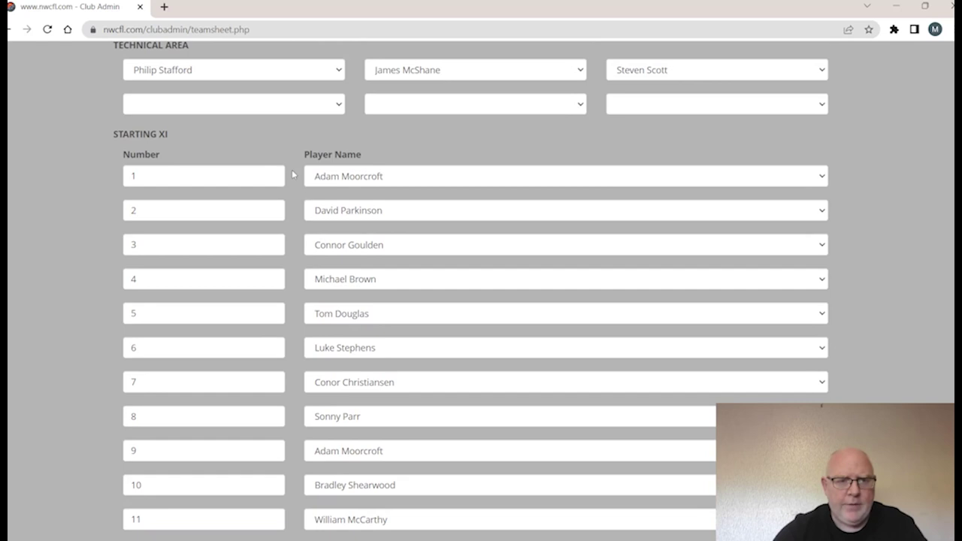
pyautogui.scroll(-1, 294, 180)
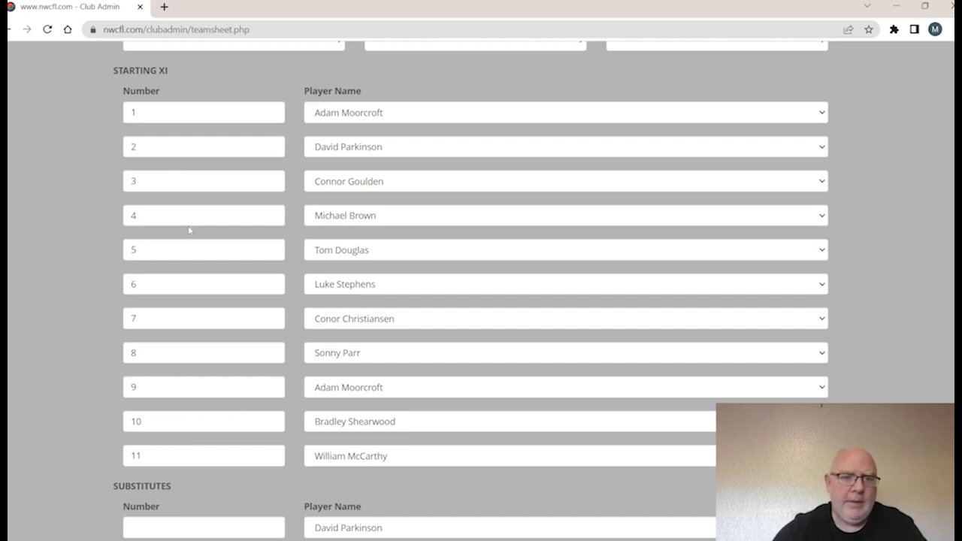
pyautogui.moveTo(147, 181); pyautogui.dragTo(123, 187)
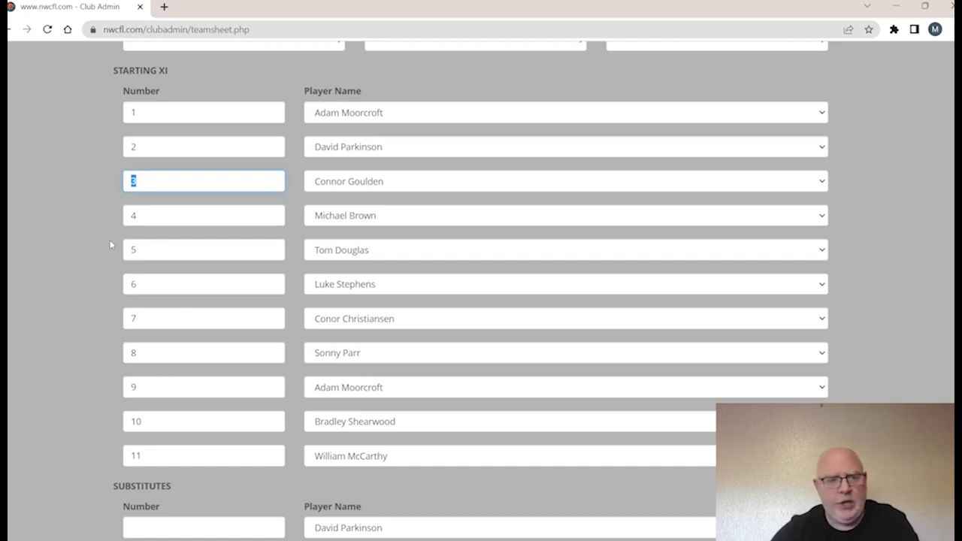
pyautogui.write('18')
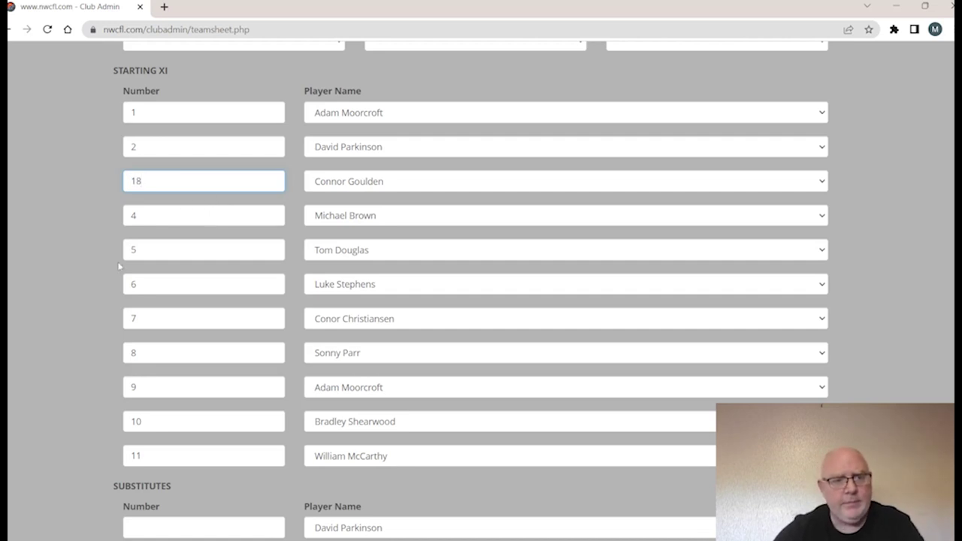
pyautogui.scroll(-2, 113, 298)
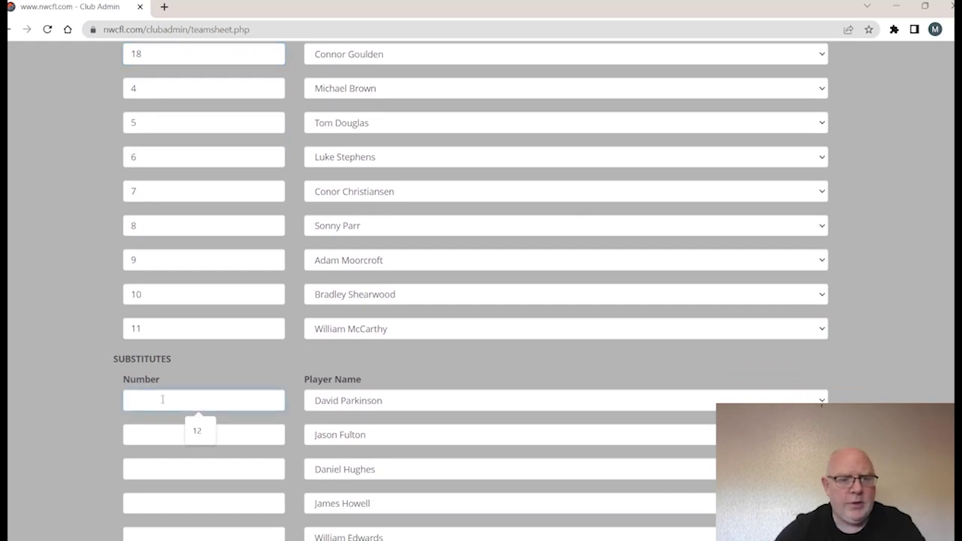
pyautogui.scroll(-1, 161, 399)
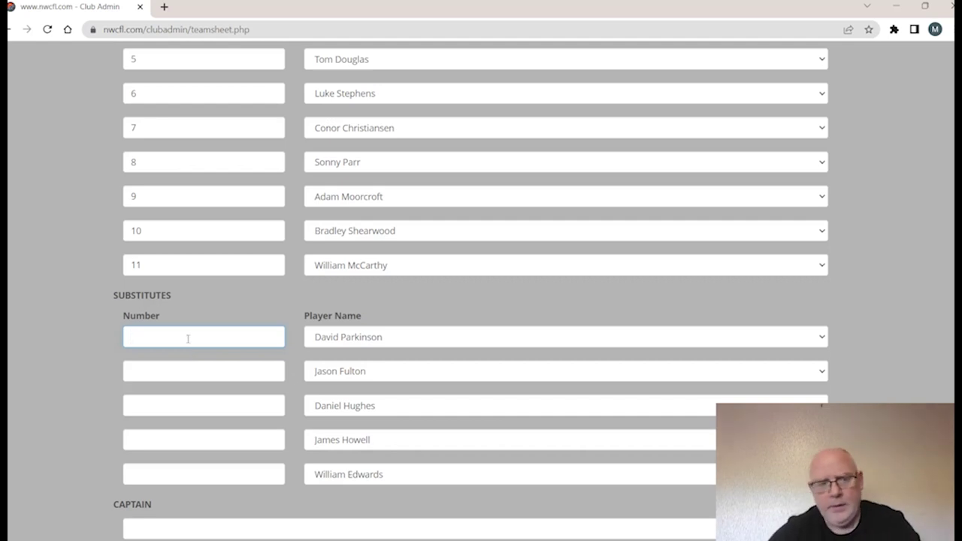
# Step: Enter shirt numbers 12, 14, 15, 16 and 17 for the five substitutes
pyautogui.write('12')
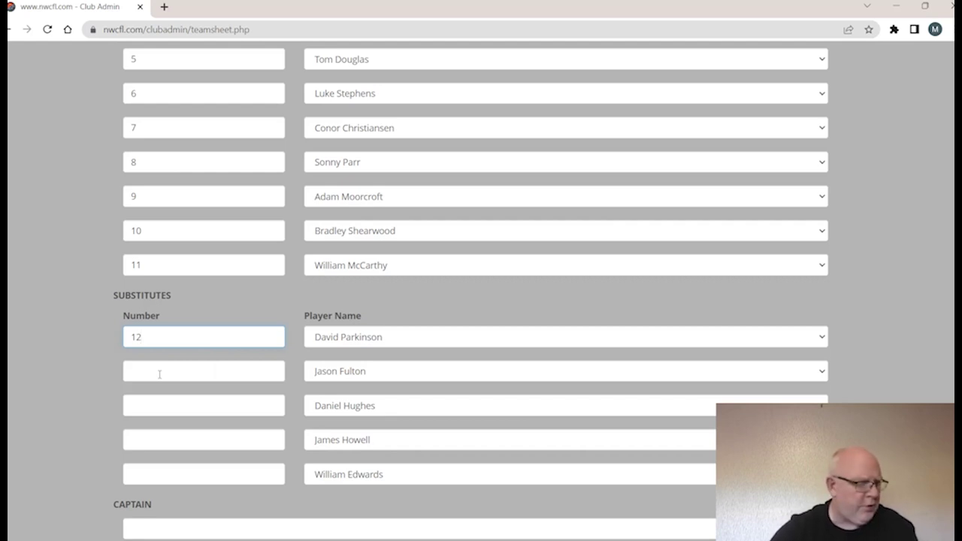
pyautogui.click(158, 374)
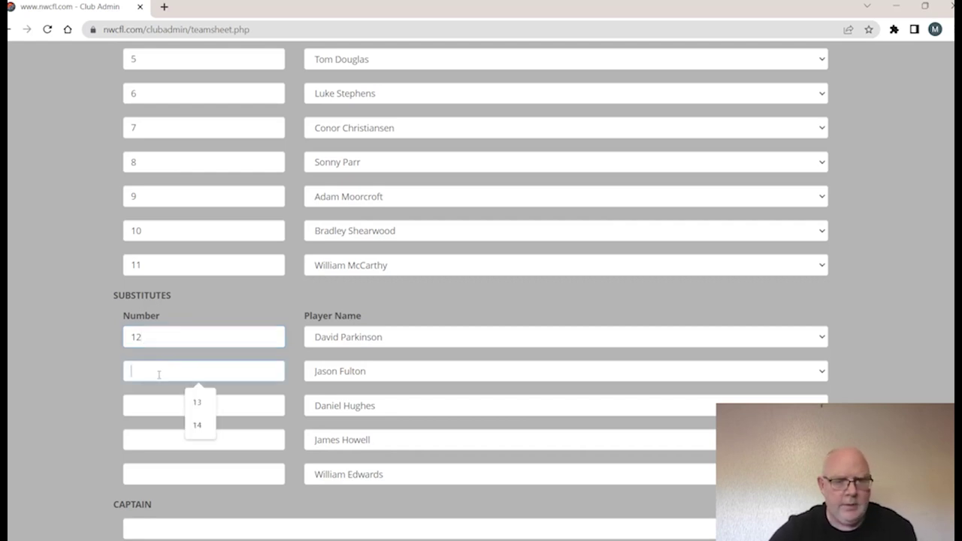
pyautogui.write('14')
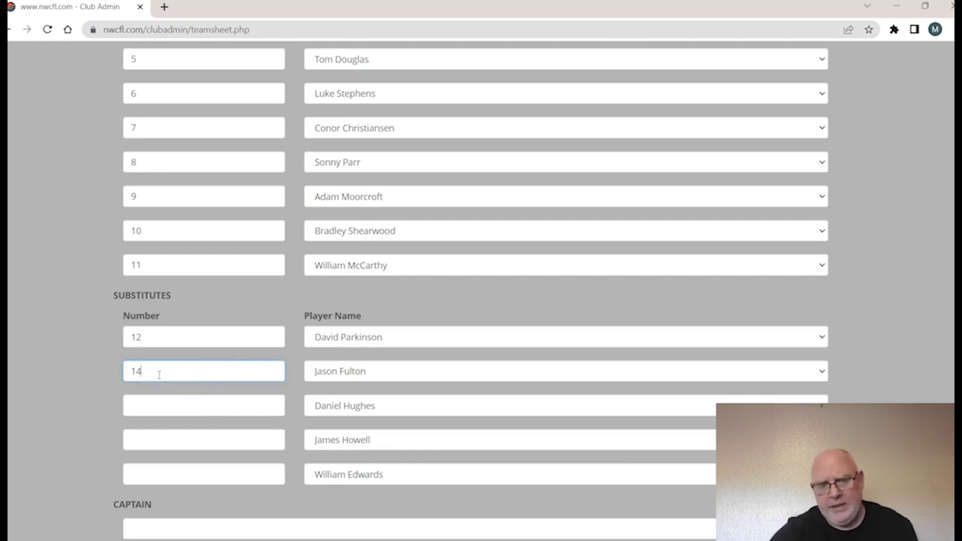
pyautogui.press('Tab')
pyautogui.write('15')
pyautogui.press('Tab')
pyautogui.write('16')
pyautogui.press('Tab')
pyautogui.write('17')
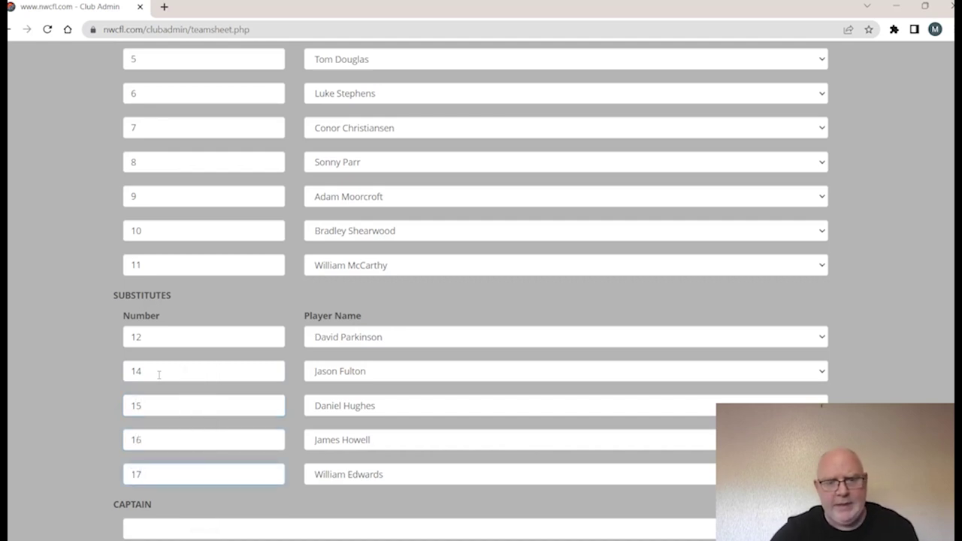
# Step: Pick the chosen player as team captain from the Captain dropdown
pyautogui.scroll(-2, 285, 305)
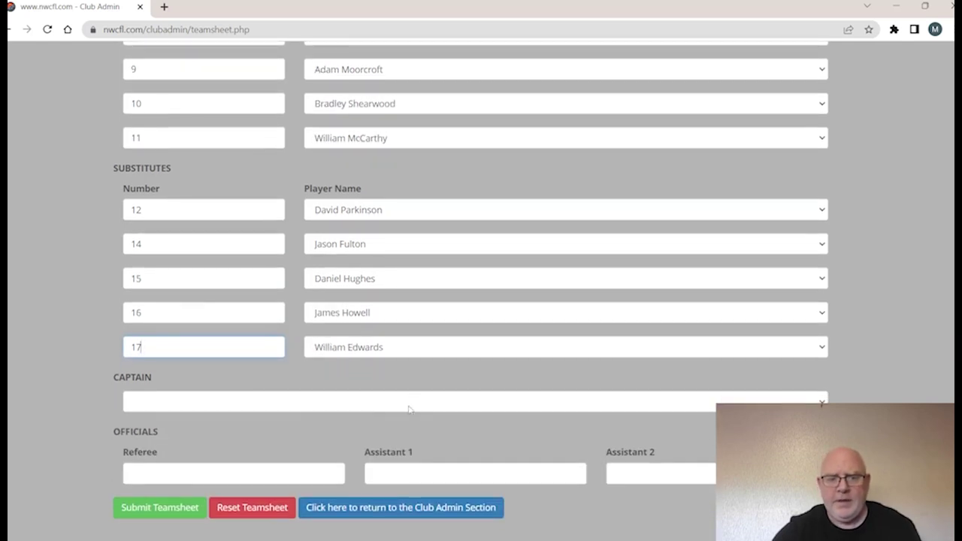
pyautogui.click(374, 406)
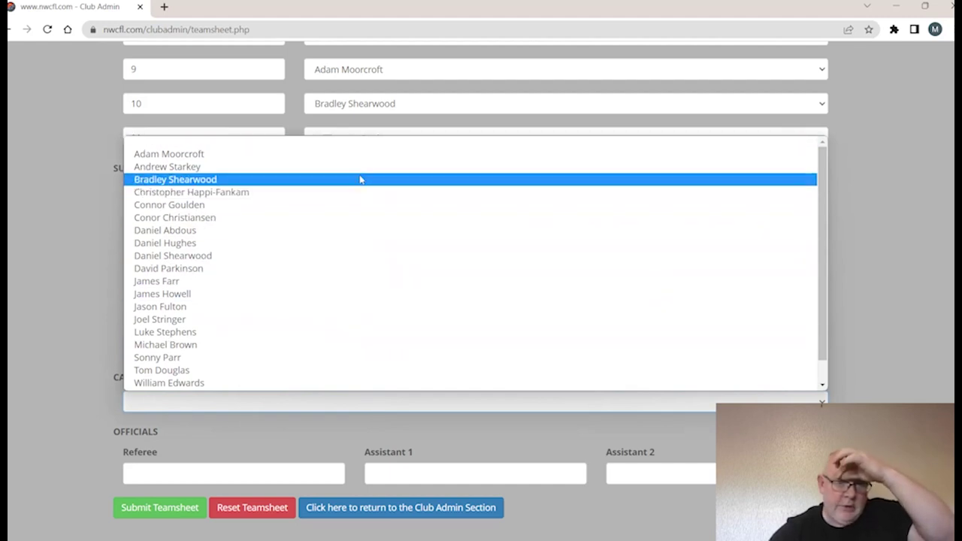
pyautogui.scroll(-1, 312, 331)
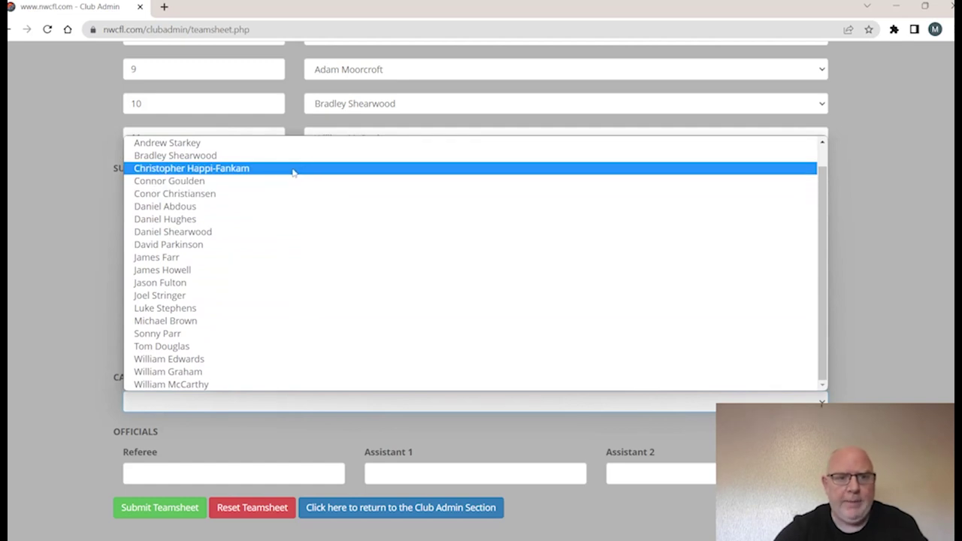
pyautogui.click(294, 168)
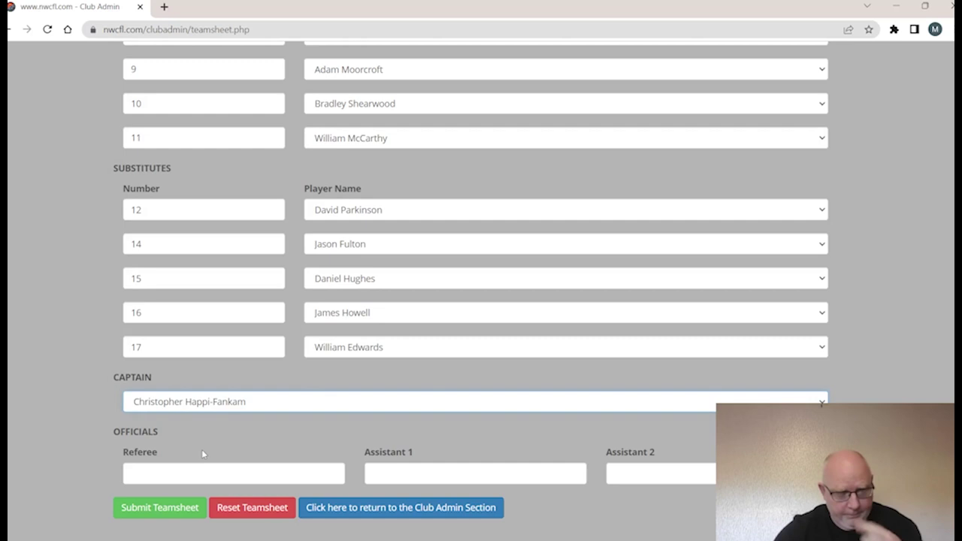
# Step: Type the referee's and both assistant referees' names into the Officials fields
pyautogui.click(166, 475)
pyautogui.write('t')
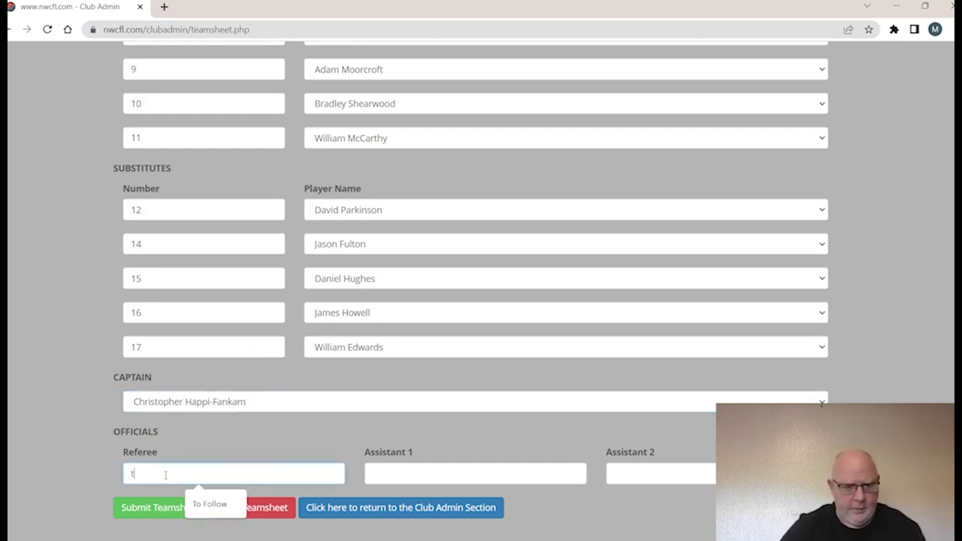
pyautogui.press('BackSpace')
pyautogui.write('Terry')
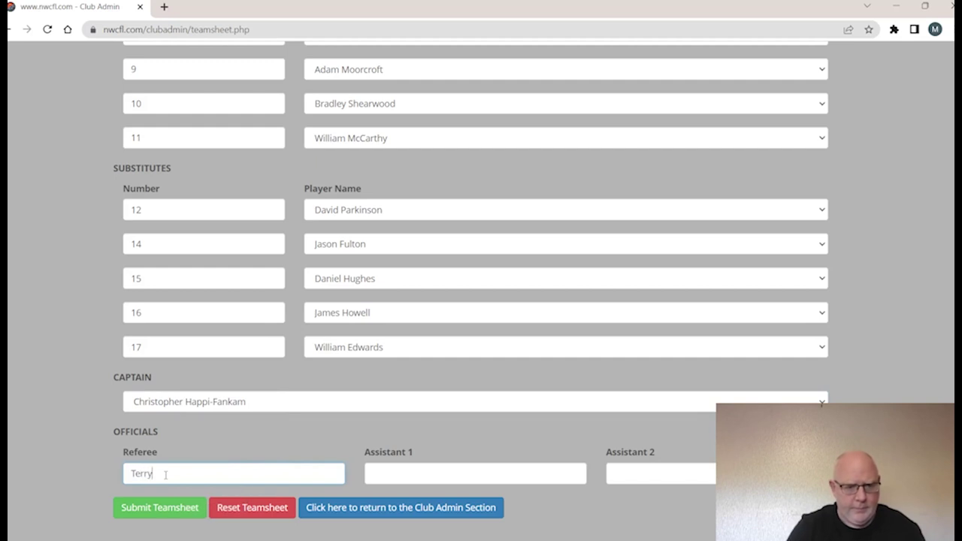
pyautogui.write(' Tank')
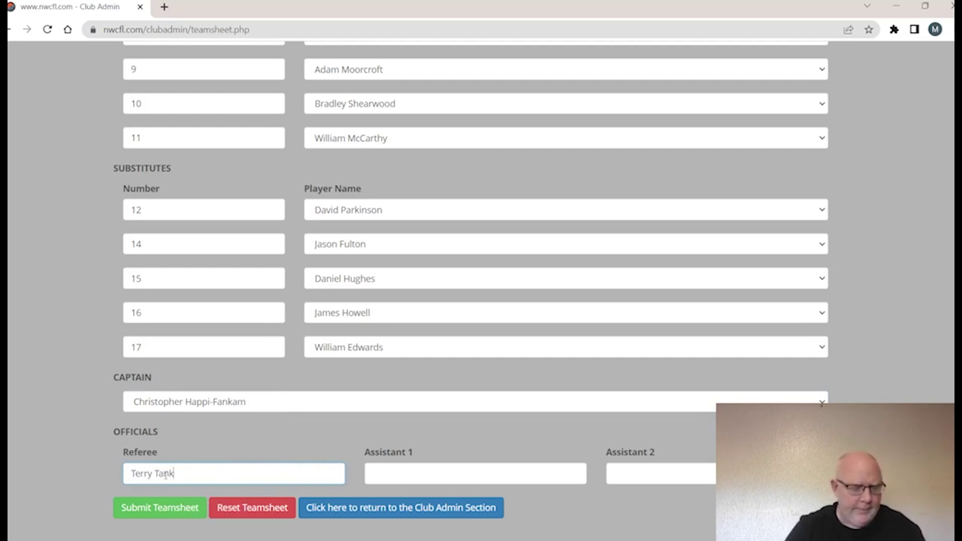
pyautogui.press('Tab')
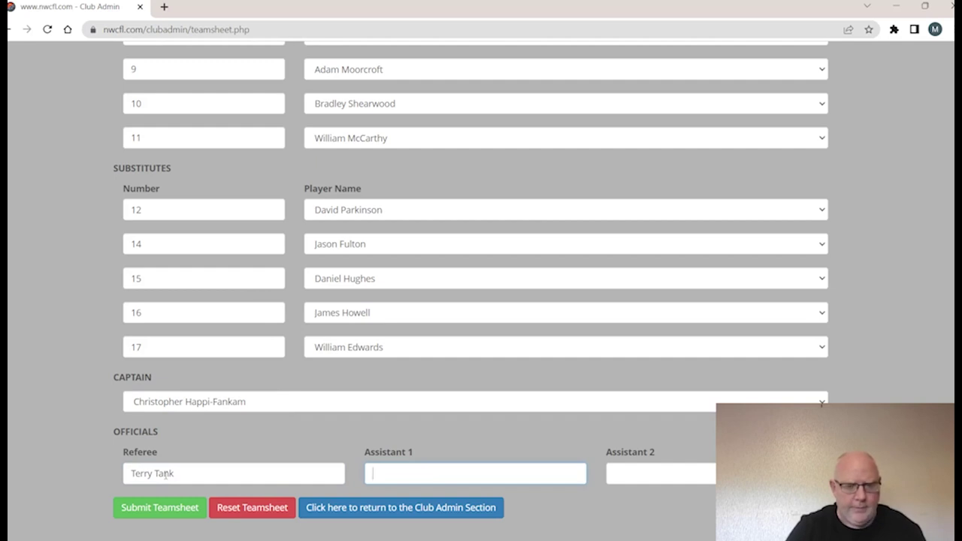
pyautogui.write('Paul ')
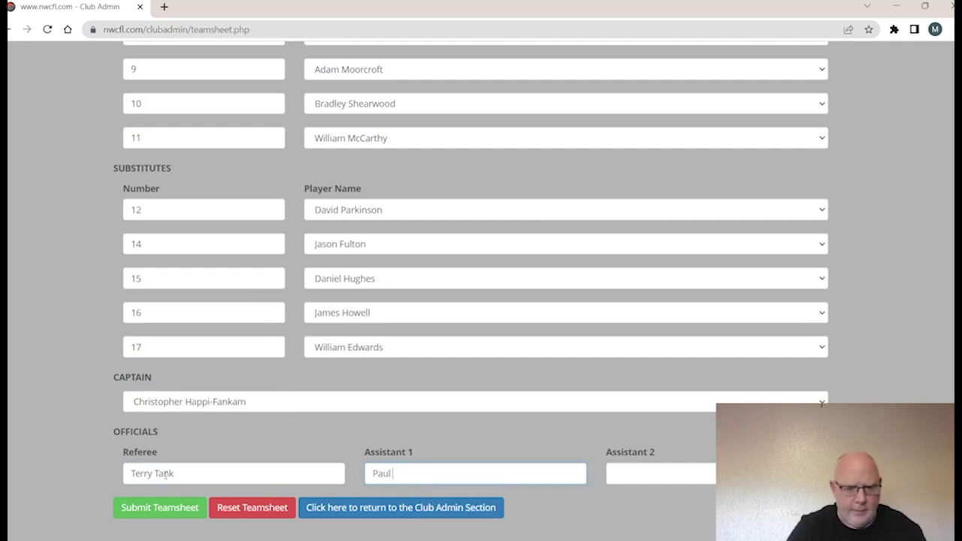
pyautogui.write('Potts')
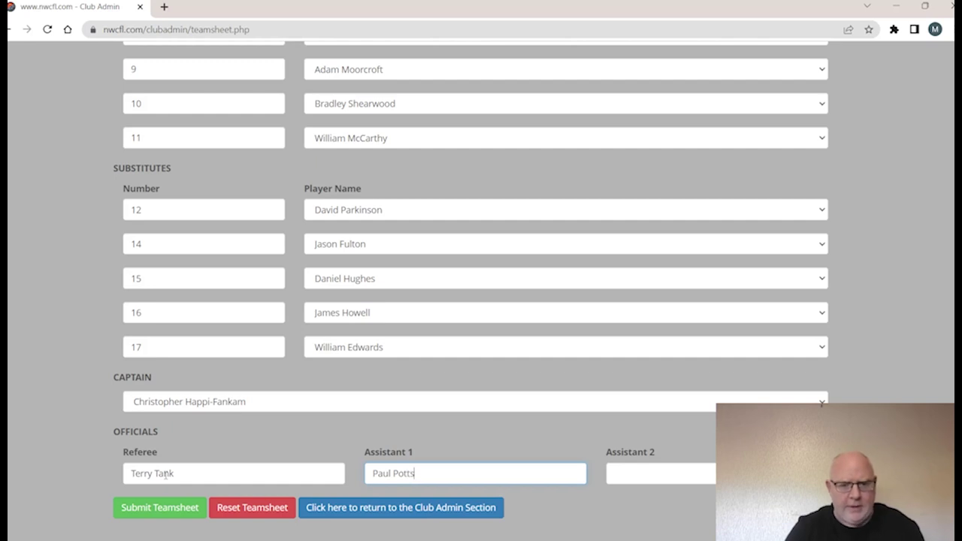
pyautogui.press('Tab')
pyautogui.write('Bill')
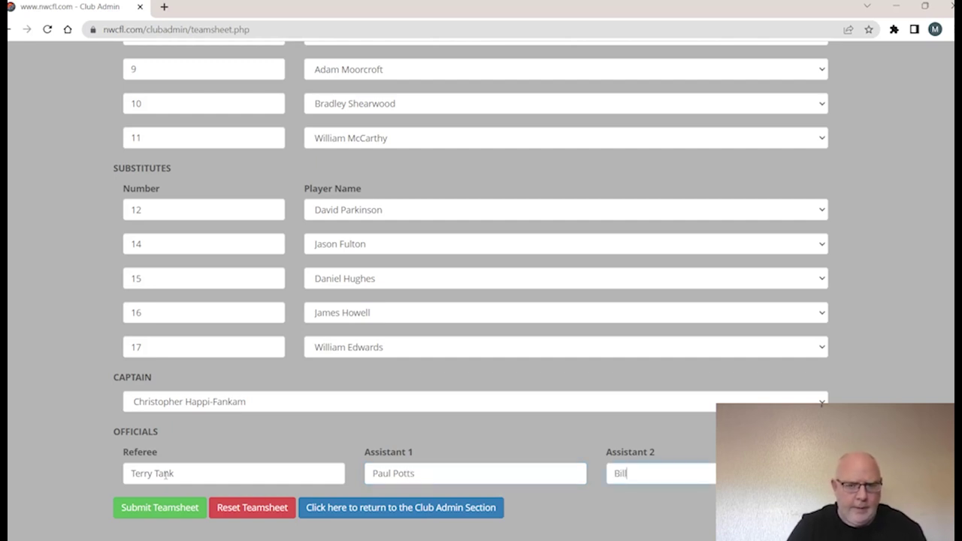
pyautogui.write('y Bingham')
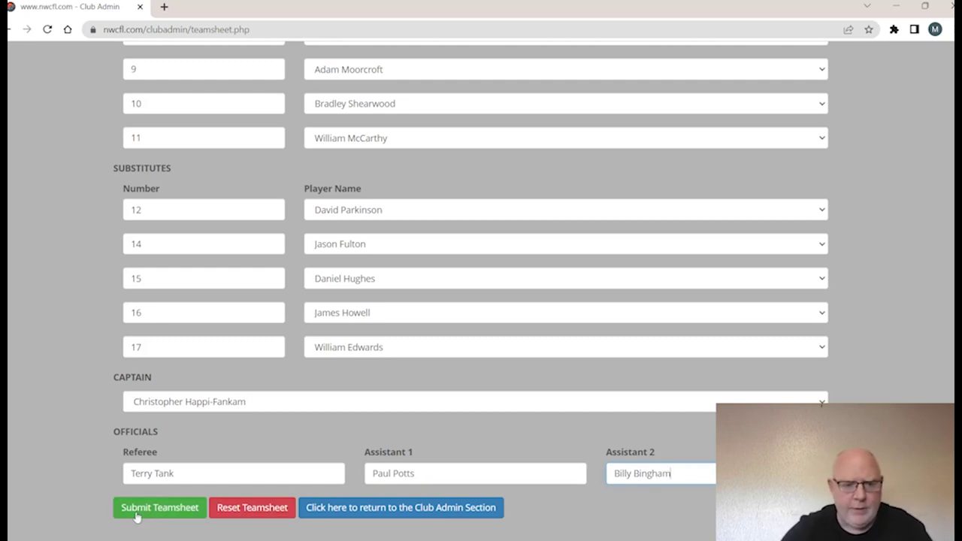
pyautogui.scroll(5, 208, 295)
pyautogui.scroll(2, 209, 295)
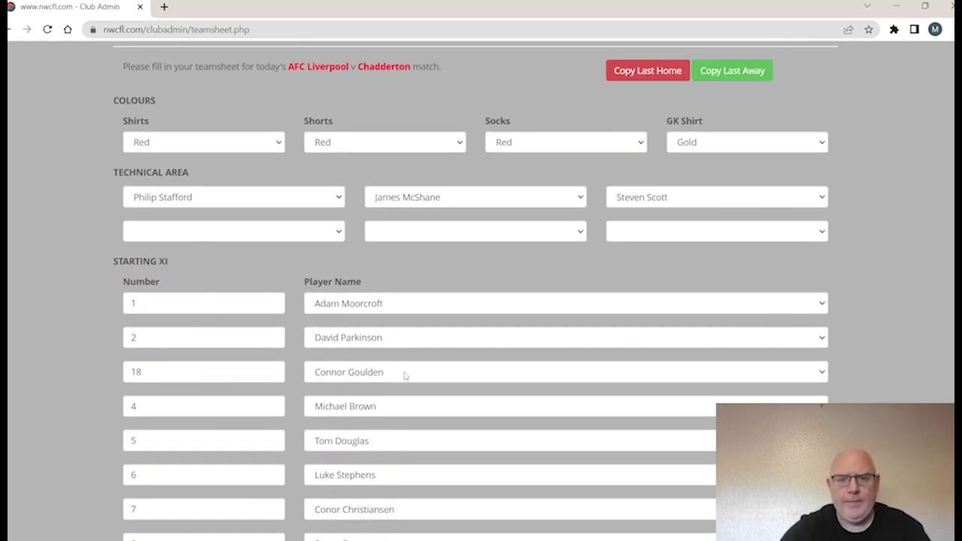
pyautogui.scroll(-7, 498, 435)
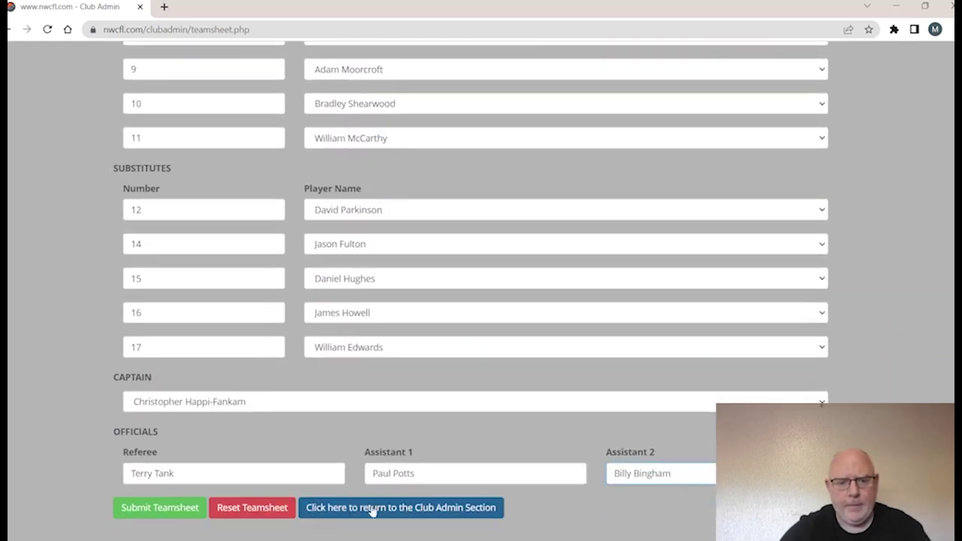
pyautogui.scroll(1, 414, 378)
pyautogui.scroll(5, 414, 379)
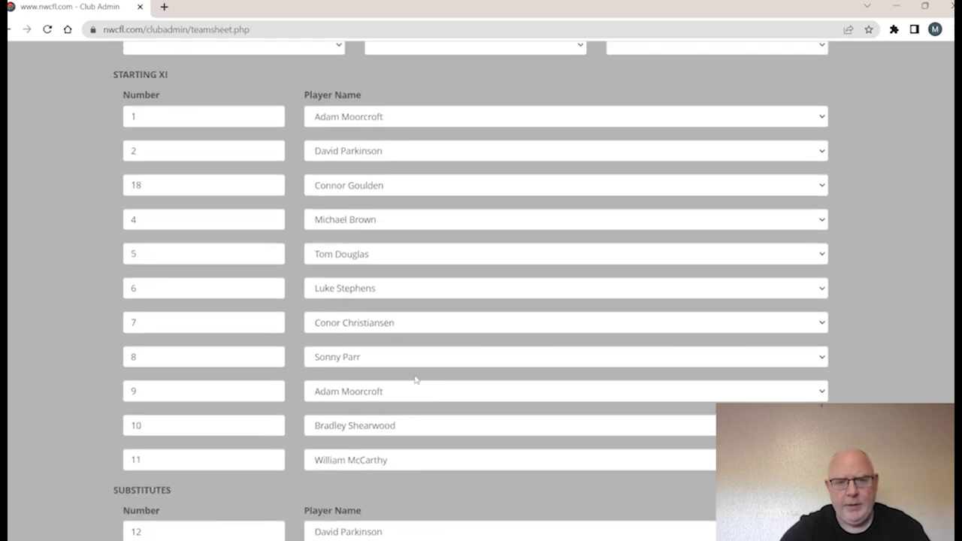
pyautogui.scroll(2, 411, 382)
pyautogui.scroll(1, 411, 382)
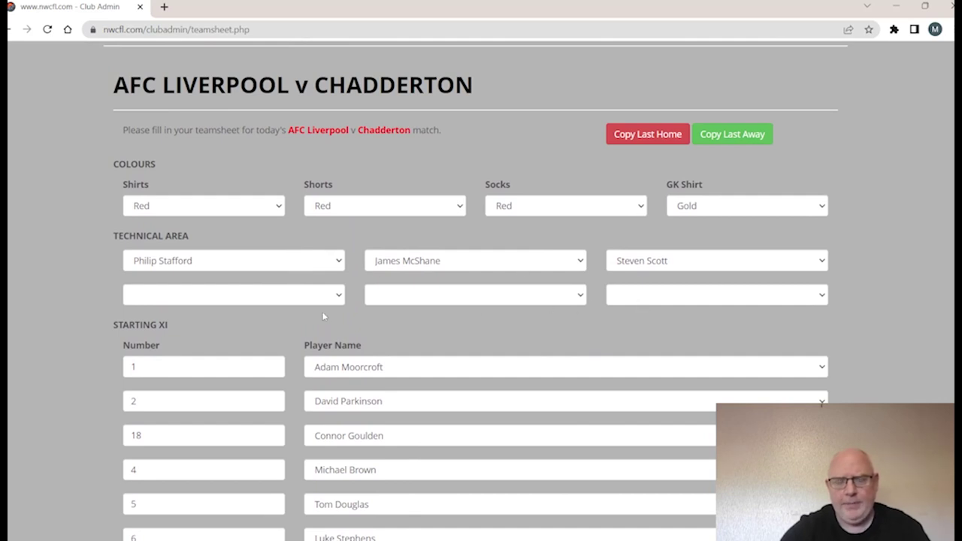
pyautogui.scroll(-1, 328, 317)
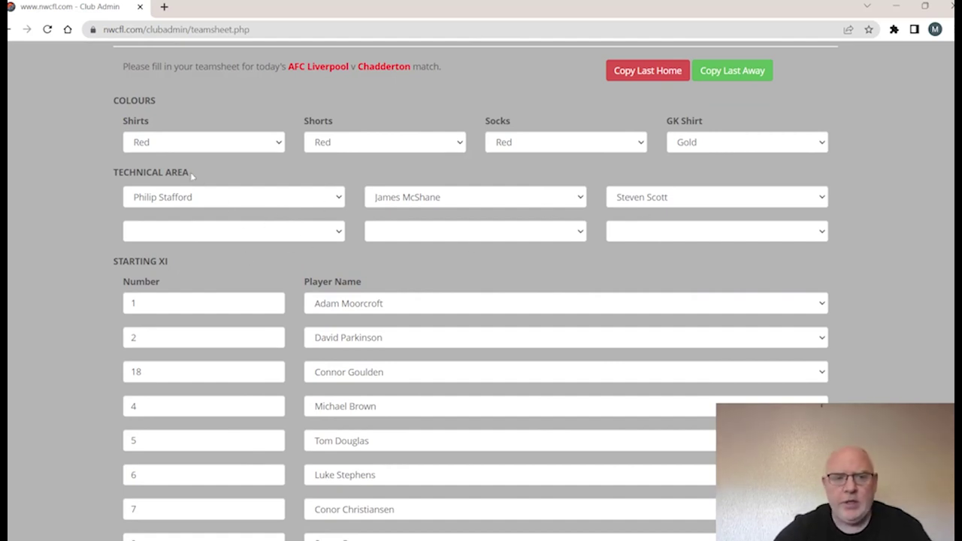
pyautogui.scroll(-5, 296, 337)
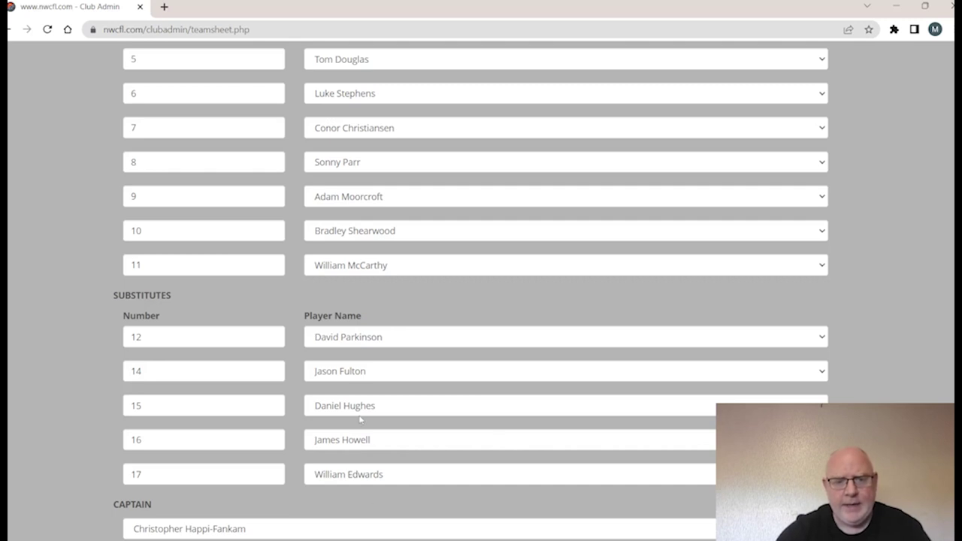
pyautogui.scroll(4, 364, 344)
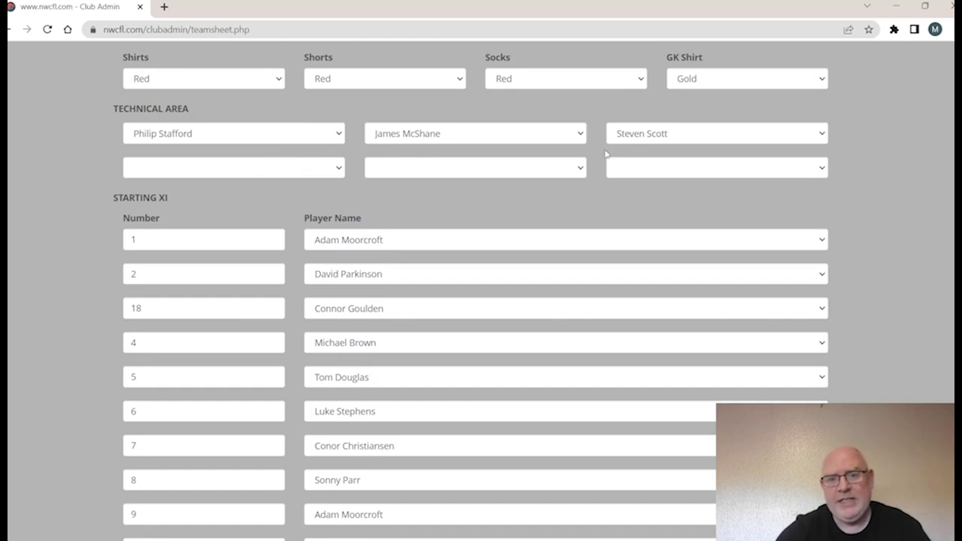
pyautogui.scroll(-3, 475, 396)
pyautogui.scroll(-1, 475, 396)
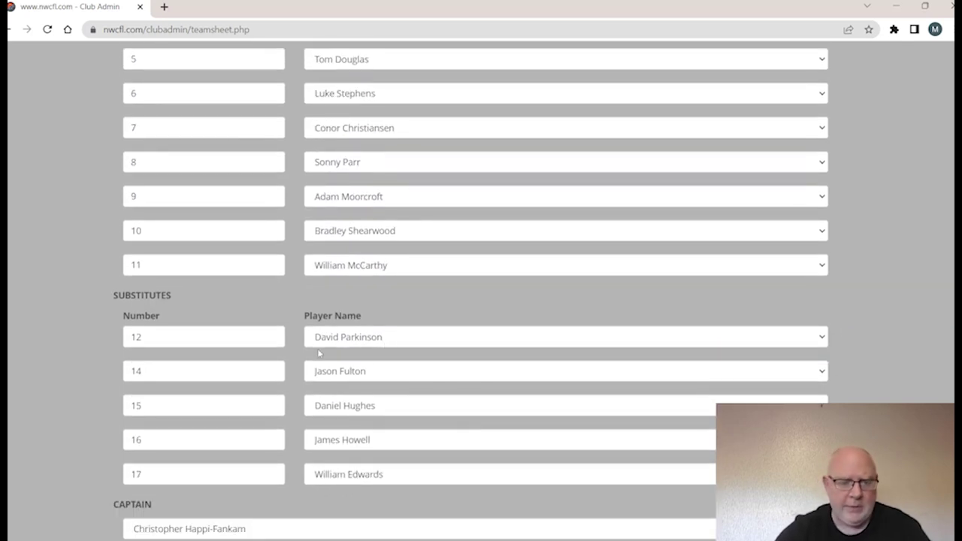
pyautogui.scroll(-2, 295, 361)
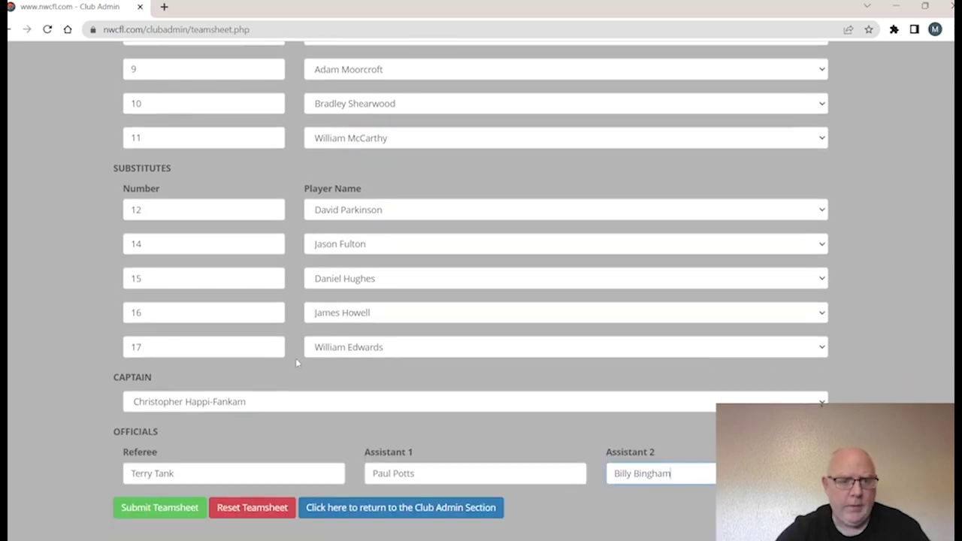
pyautogui.scroll(1, 295, 359)
pyautogui.scroll(5, 295, 357)
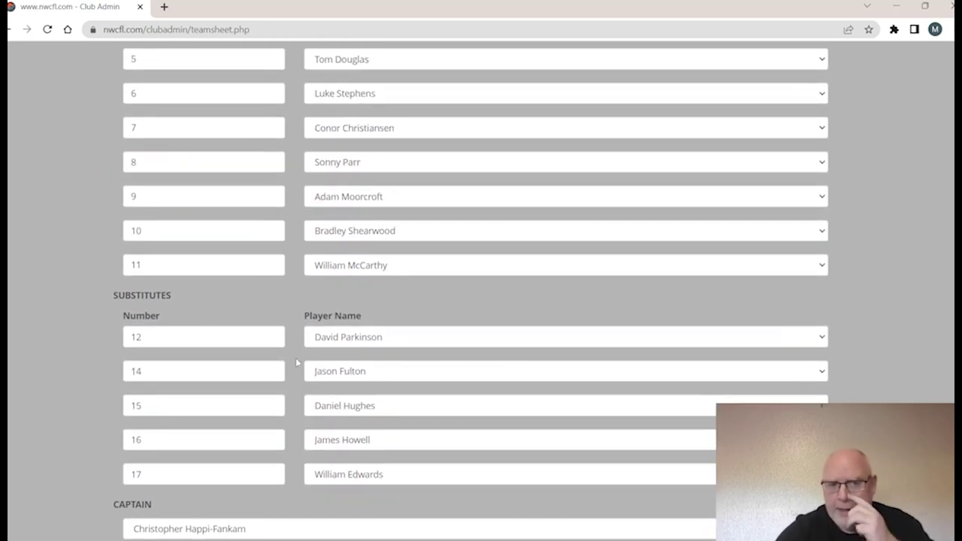
pyautogui.scroll(1, 301, 308)
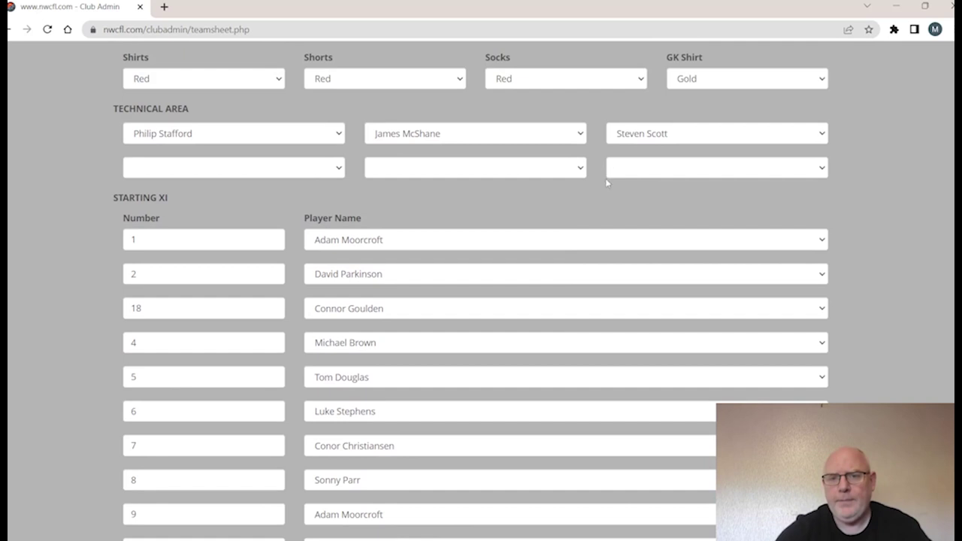
pyautogui.scroll(-6, 500, 438)
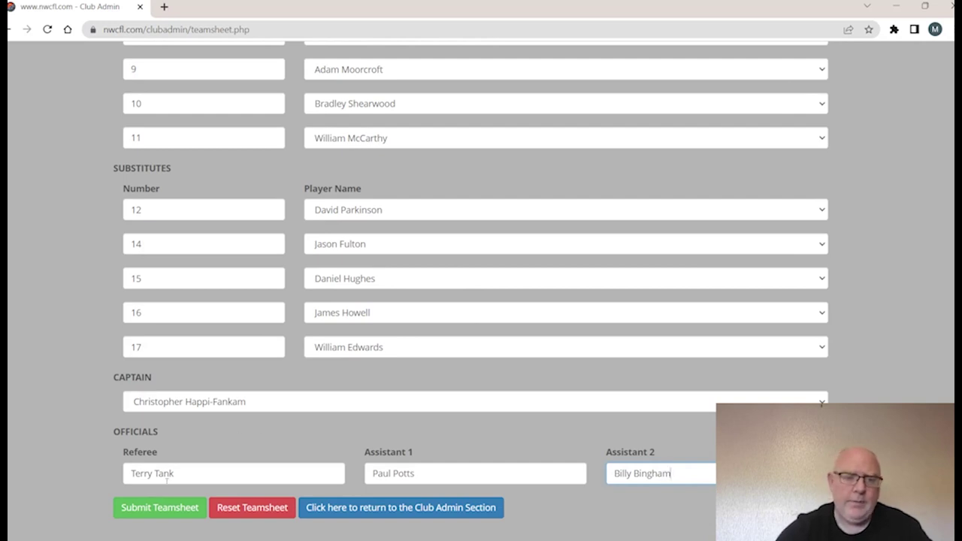
pyautogui.scroll(5, 312, 449)
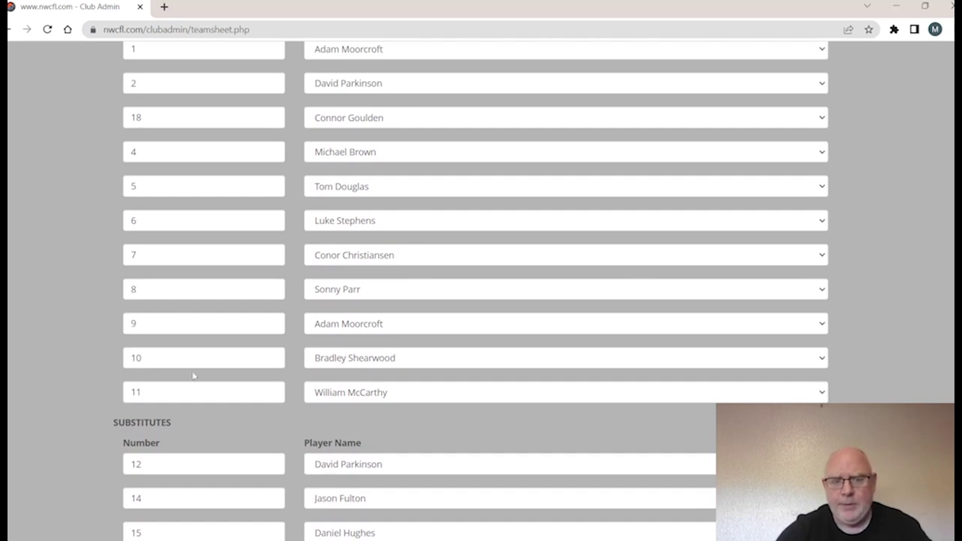
pyautogui.scroll(-3, 112, 395)
pyautogui.scroll(-1, 107, 409)
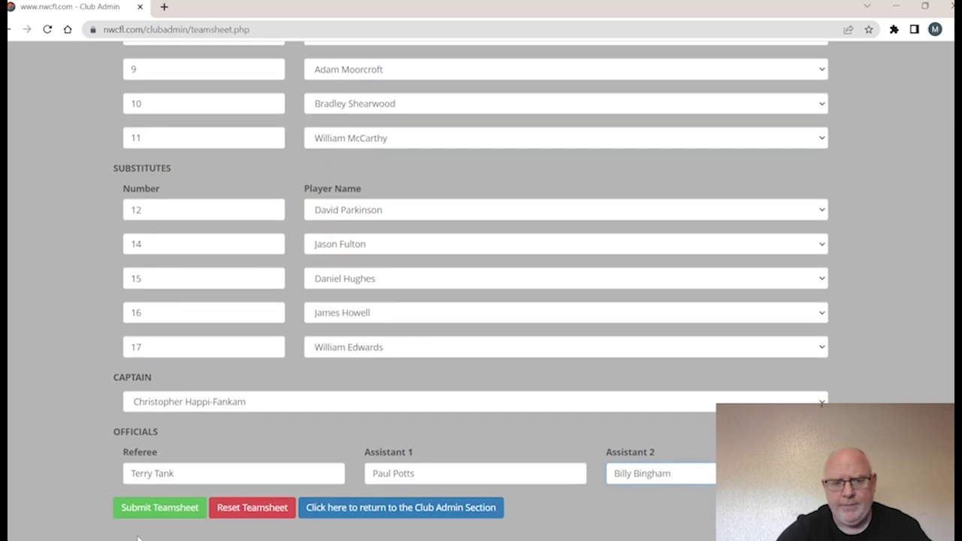
# Step: Submit the teamsheet, then return to the form to fix the duplicate-player and captain errors
pyautogui.click(152, 508)
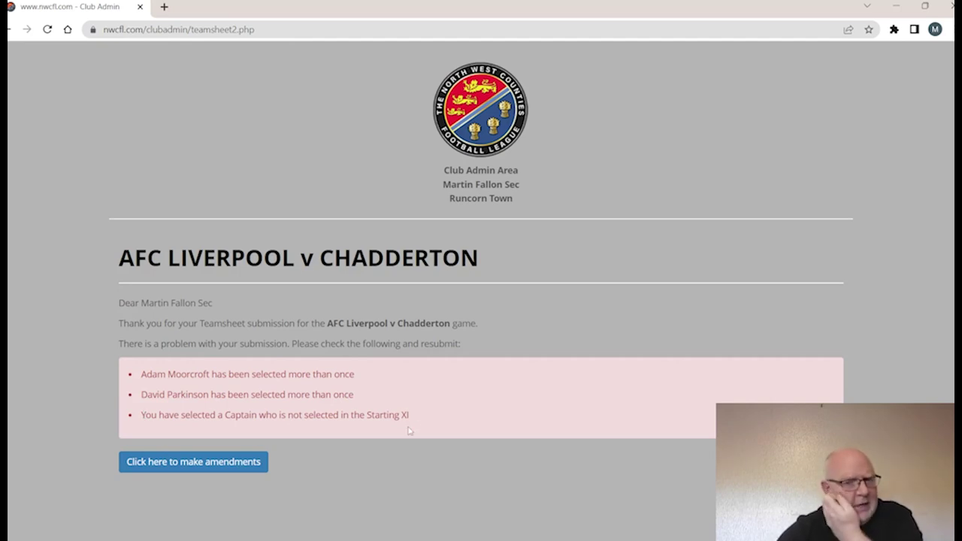
pyautogui.click(229, 462)
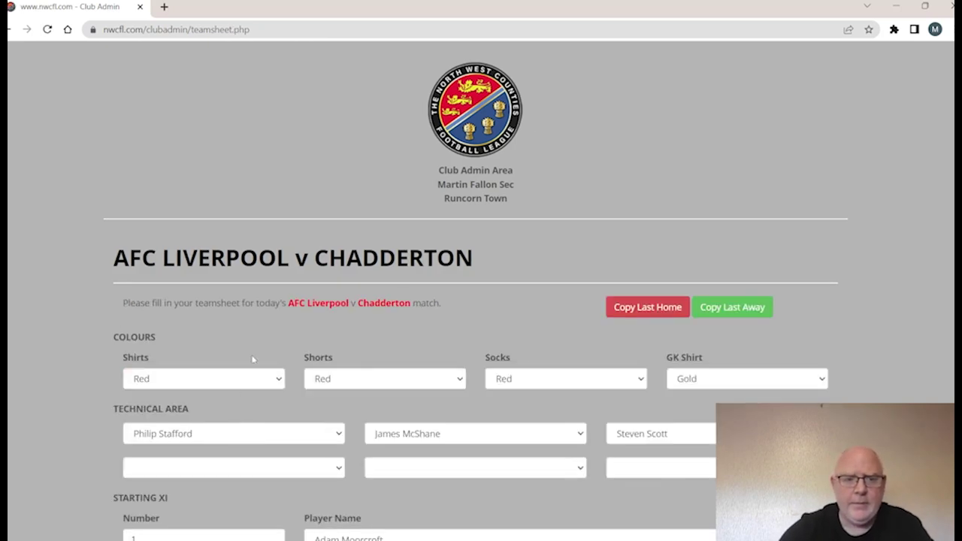
# Step: Replace the duplicated players at shirt number 9 and substitute number 12
pyautogui.scroll(-3, 254, 353)
pyautogui.scroll(-2, 254, 346)
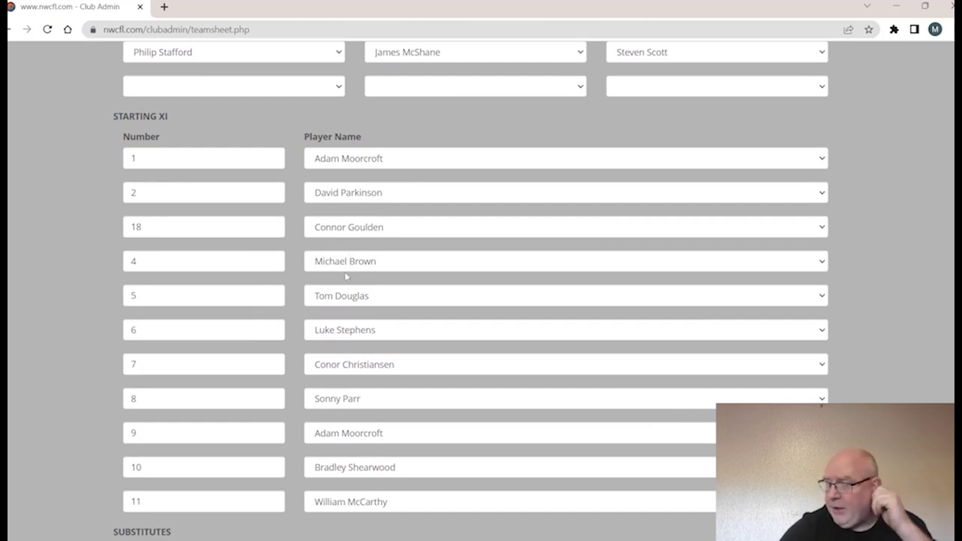
pyautogui.click(356, 439)
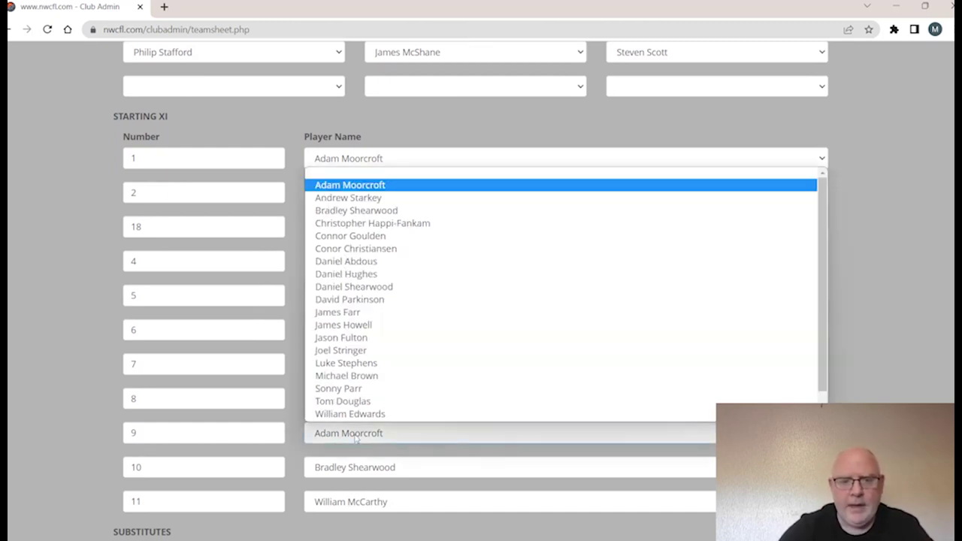
pyautogui.click(361, 199)
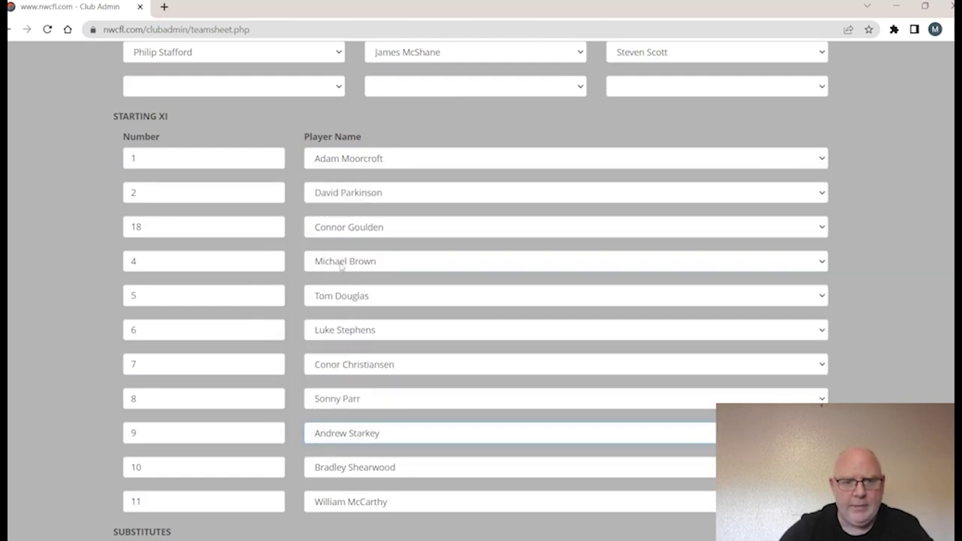
pyautogui.scroll(-3, 327, 300)
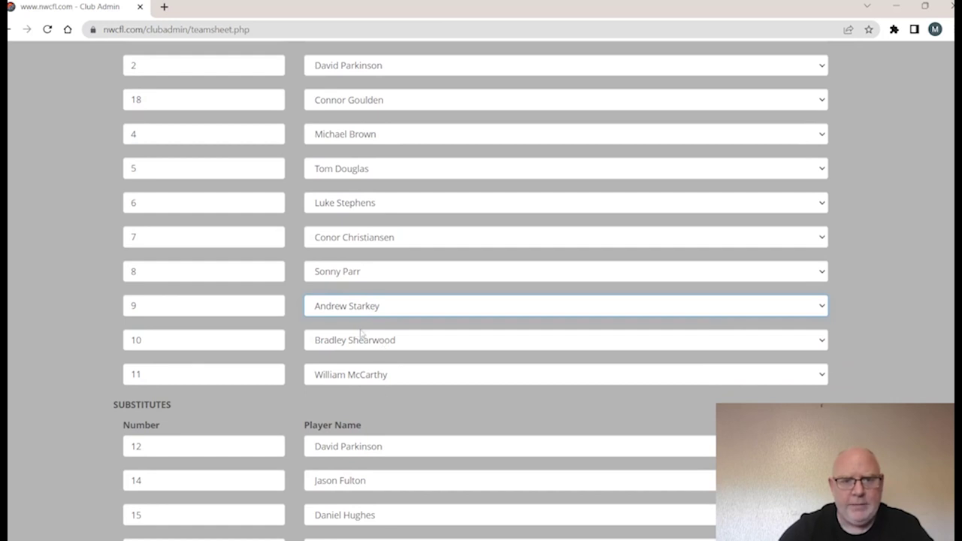
pyautogui.click(365, 447)
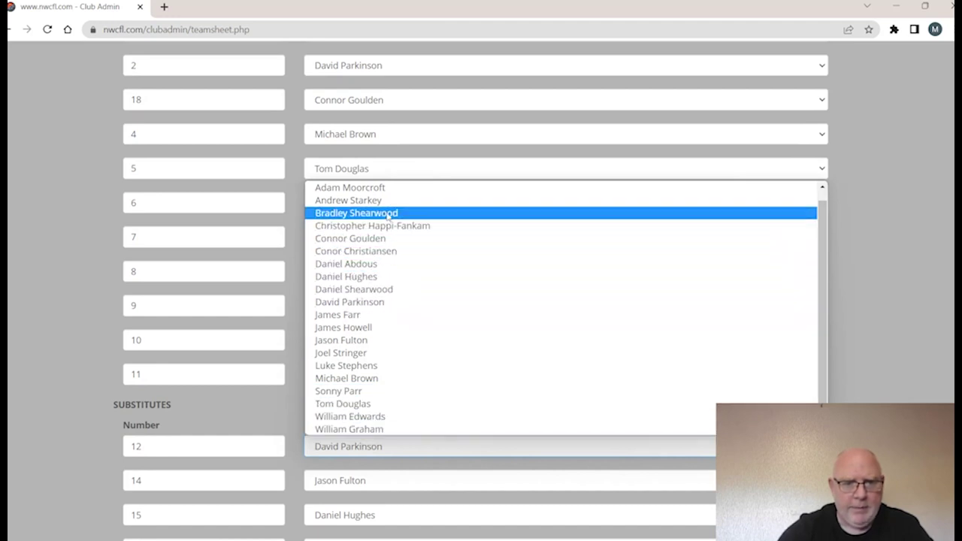
pyautogui.click(382, 266)
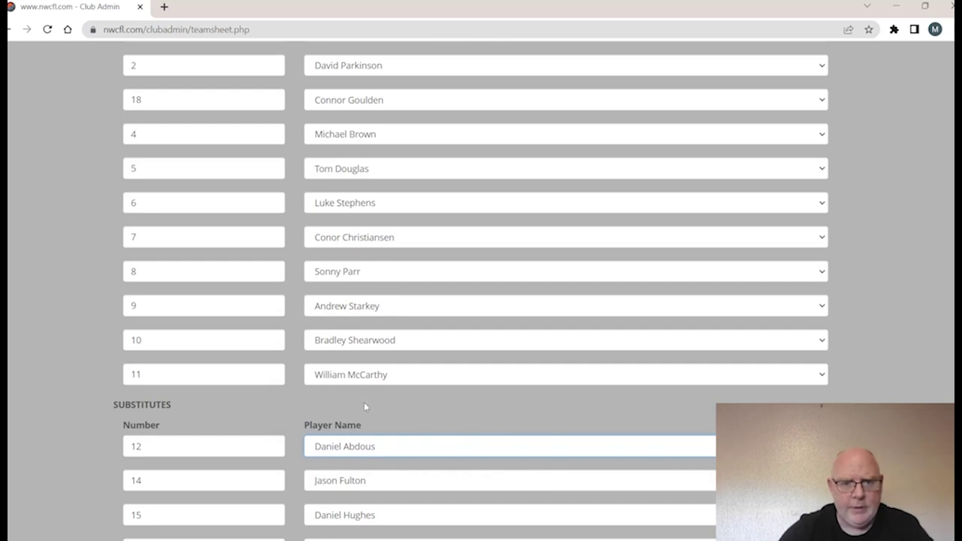
# Step: Choose the new captain and resubmit the teamsheet for confirmation
pyautogui.scroll(-1, 371, 412)
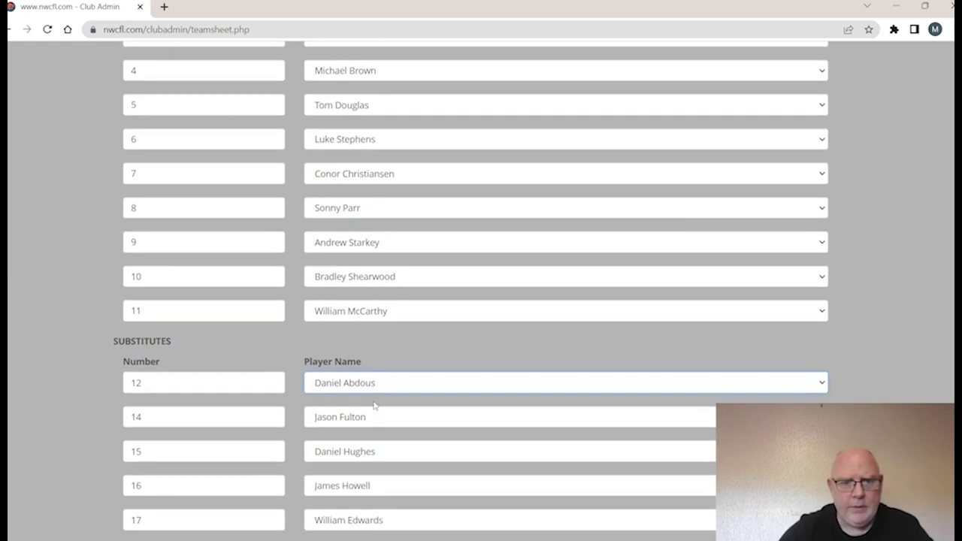
pyautogui.scroll(1, 372, 399)
pyautogui.scroll(-3, 364, 386)
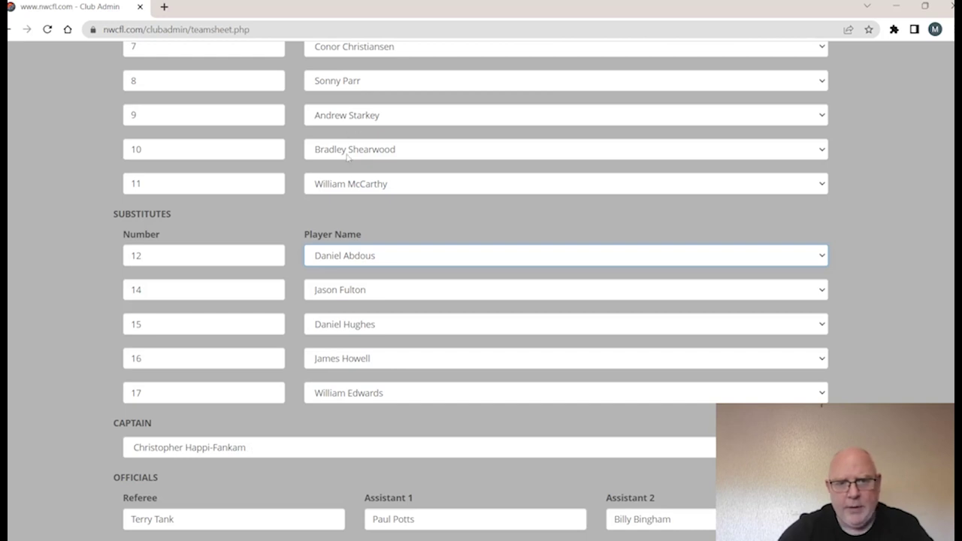
pyautogui.click(293, 447)
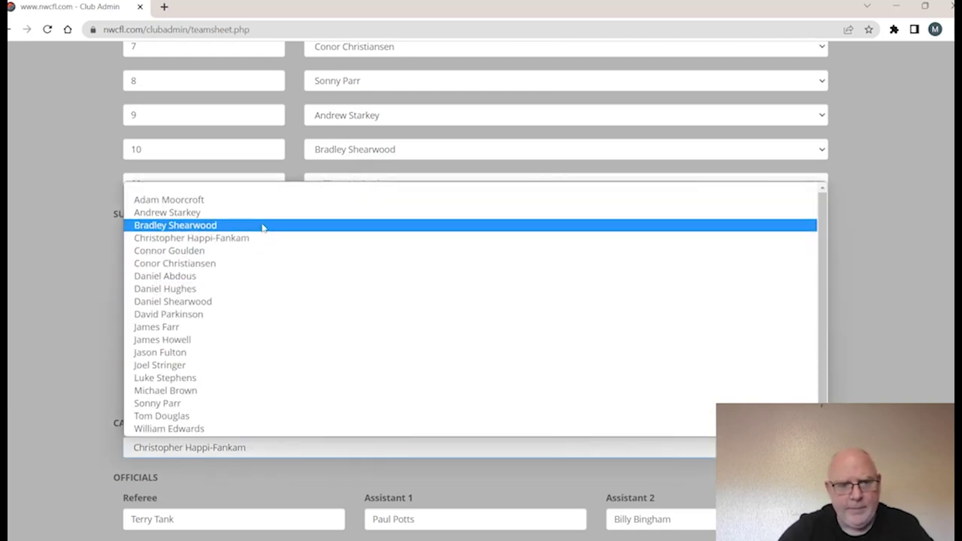
pyautogui.click(262, 223)
pyautogui.scroll(-1, 45, 443)
pyautogui.click(160, 508)
pyautogui.scroll(-3, 509, 326)
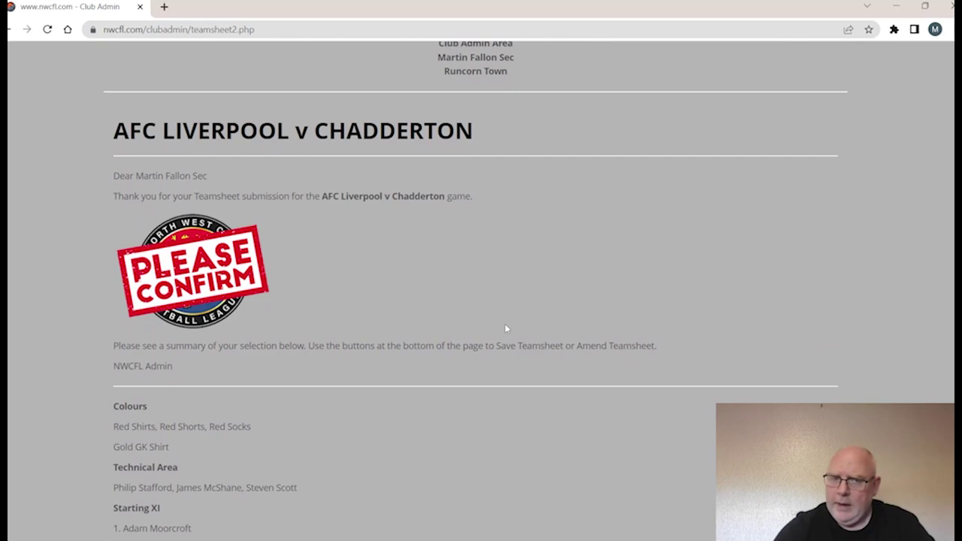
# Step: Review the confirmation summary, including the number 18 line, and save the teamsheet
pyautogui.scroll(1, 505, 328)
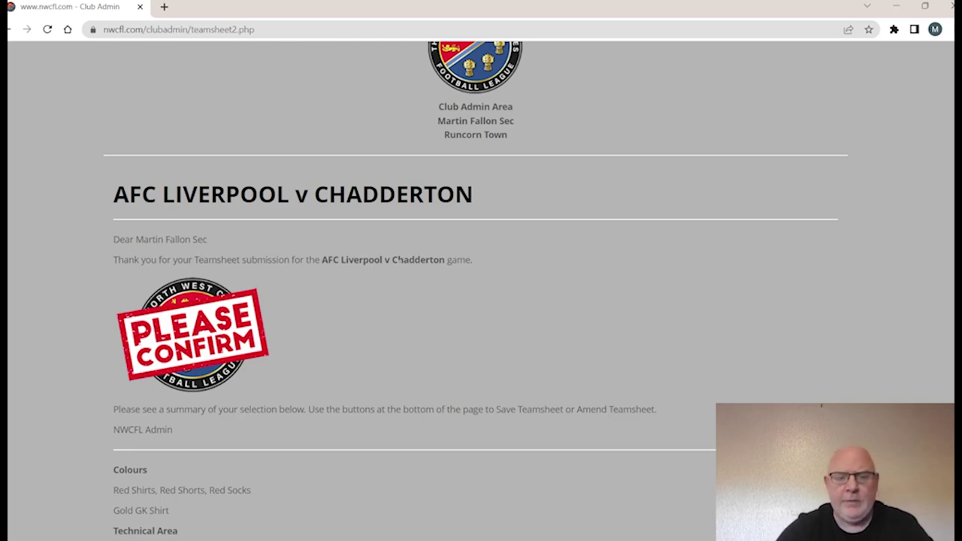
pyautogui.scroll(-2, 429, 283)
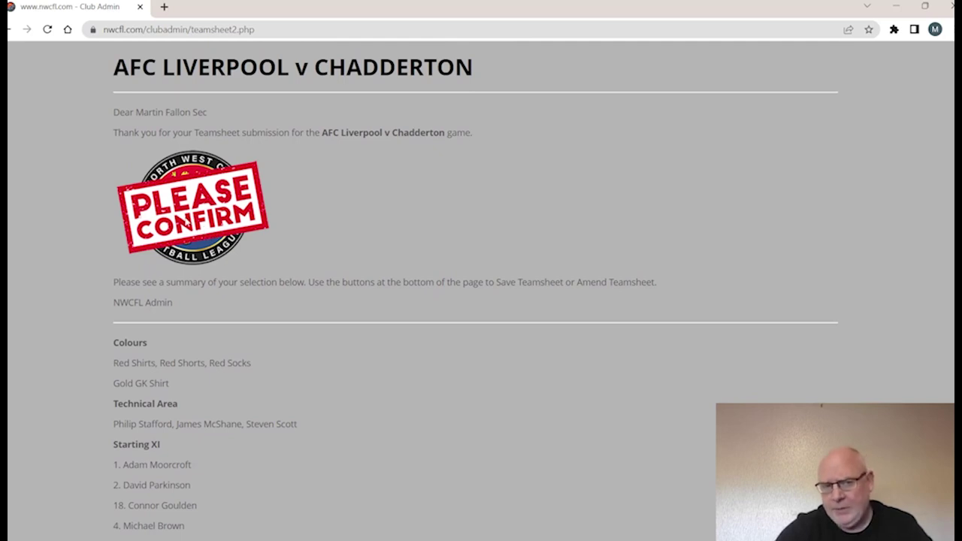
pyautogui.scroll(-1, 248, 275)
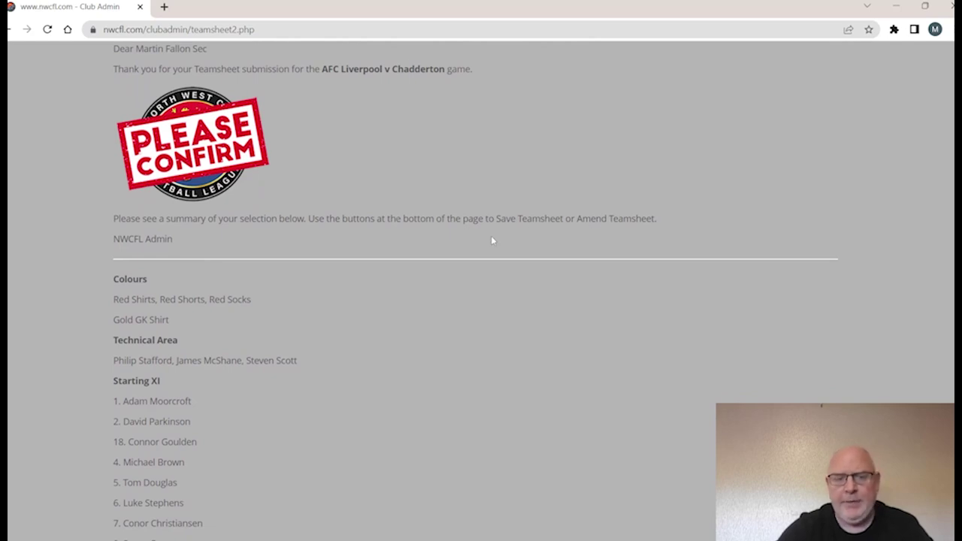
pyautogui.scroll(-3, 332, 251)
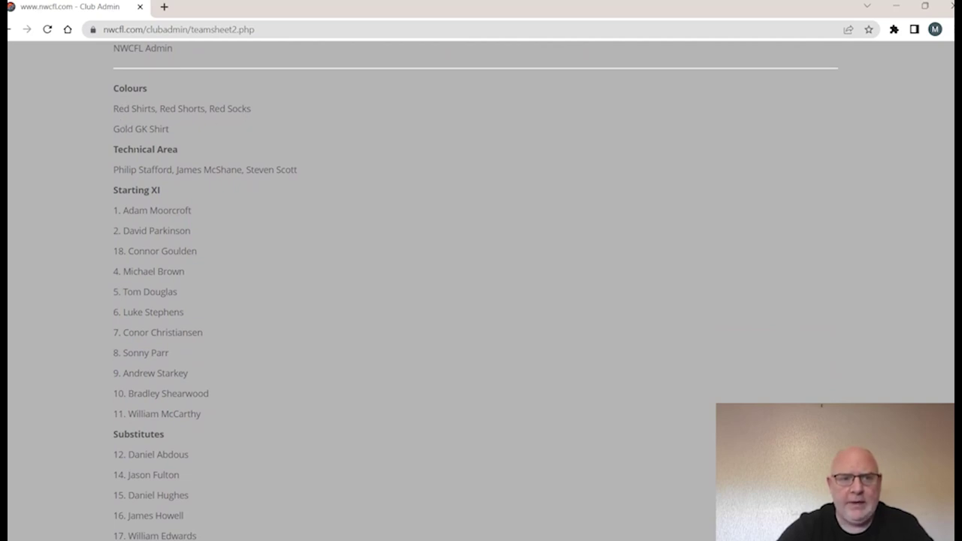
pyautogui.scroll(-1, 263, 195)
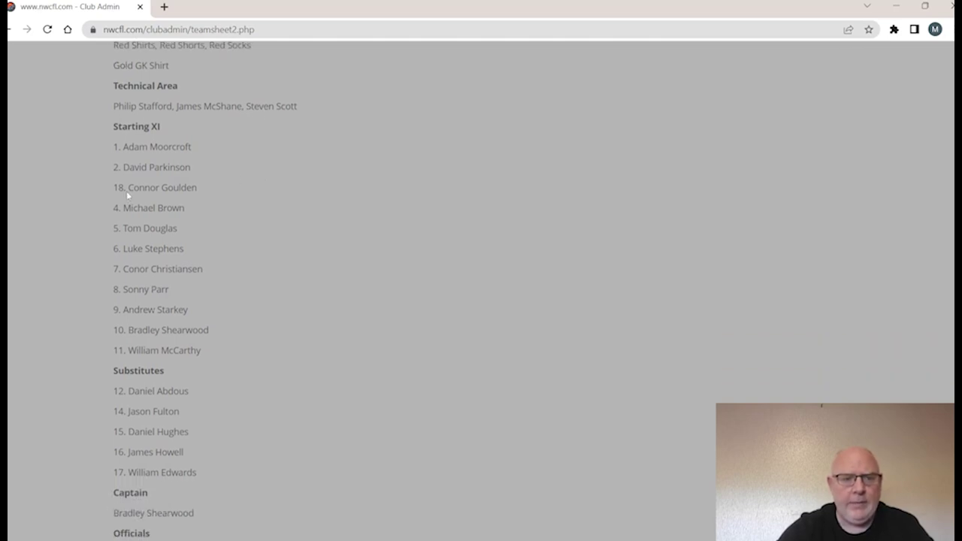
pyautogui.tripleClick(121, 188)
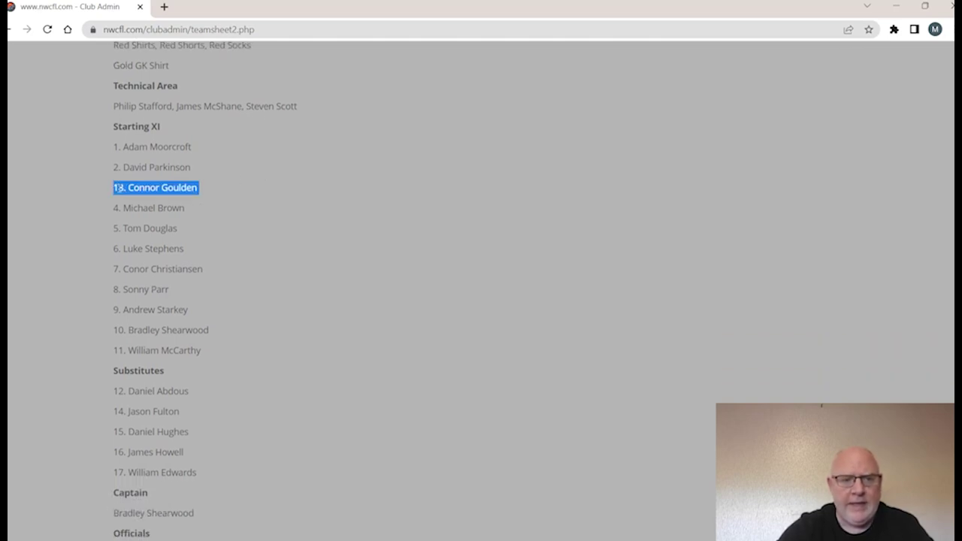
pyautogui.click(206, 194)
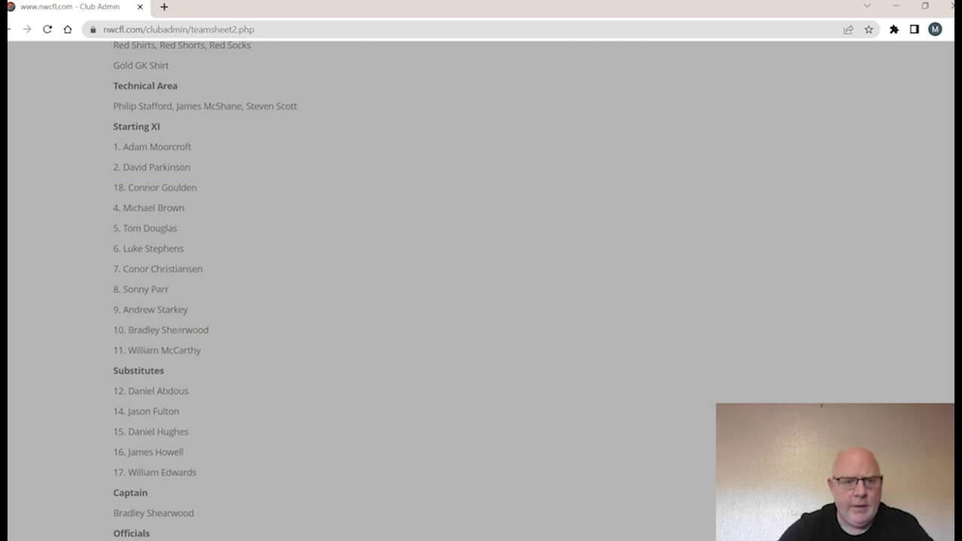
pyautogui.scroll(-2, 180, 381)
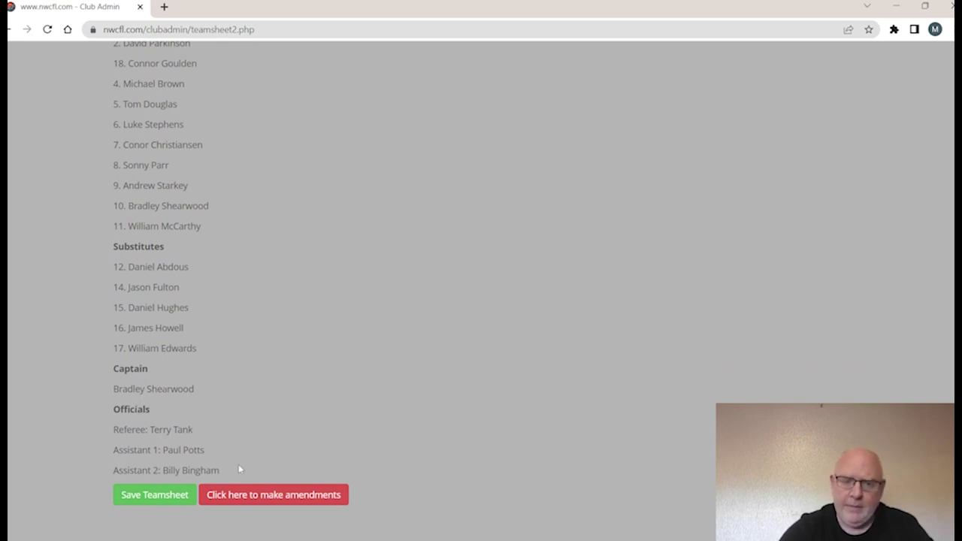
pyautogui.click(155, 494)
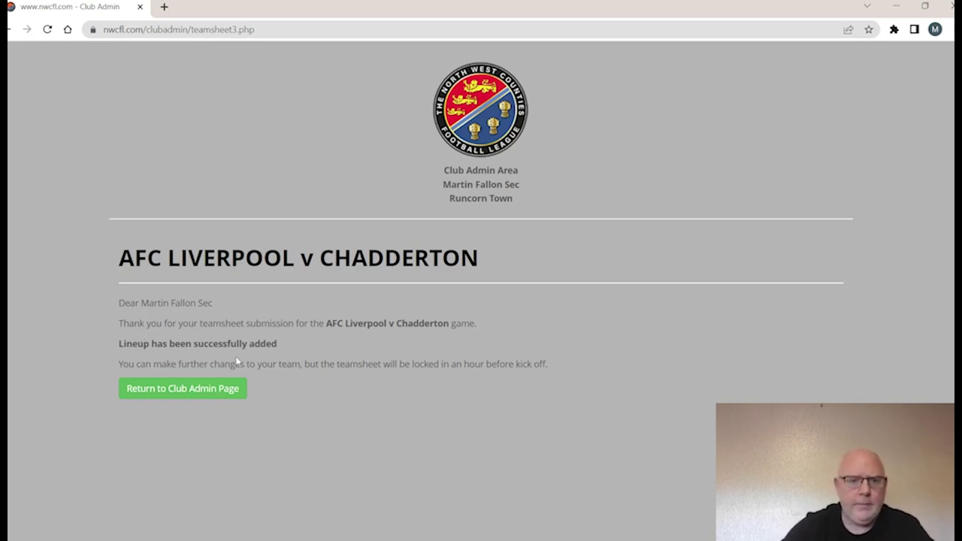
# Step: Return to the Club Admin home page and open the Tasks list
pyautogui.click(197, 392)
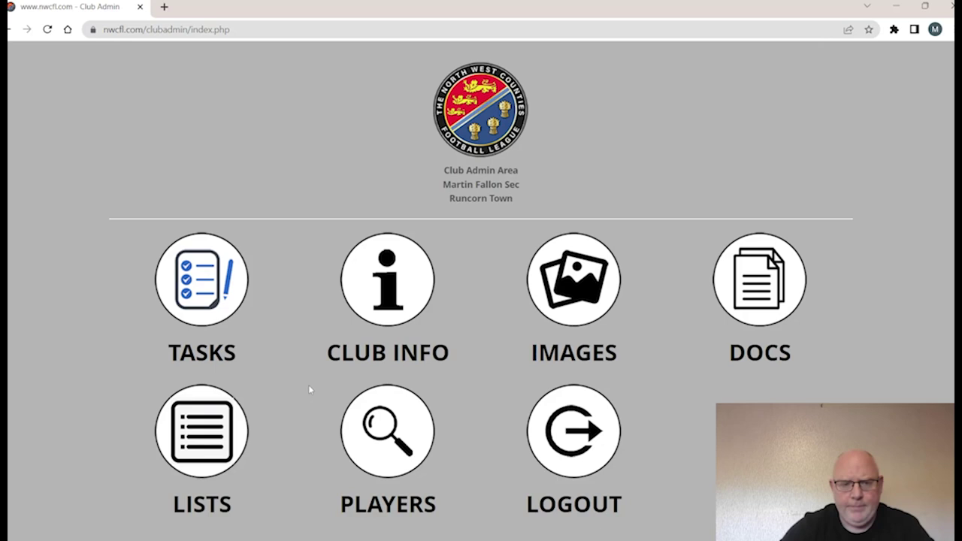
pyautogui.click(218, 288)
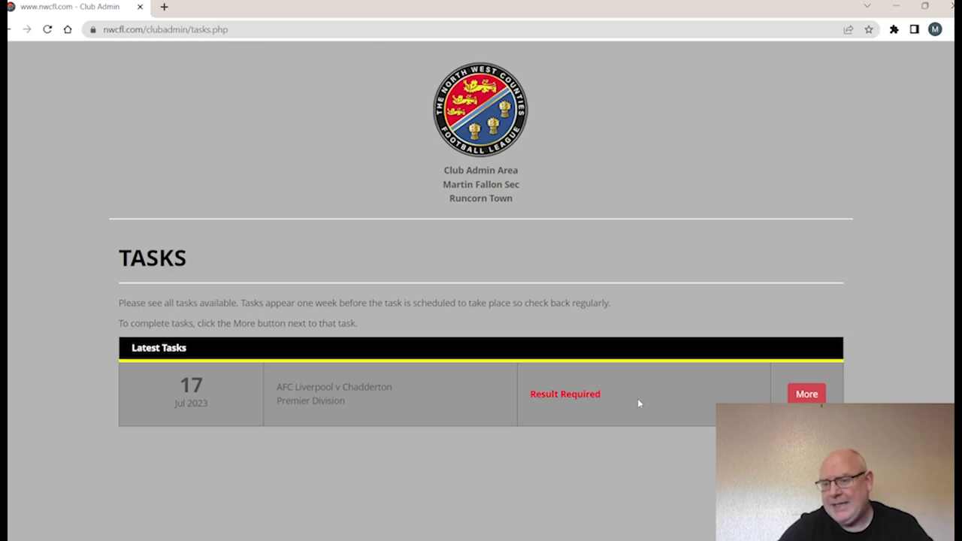
# Step: Open the AFC Liverpool v Chadderton task's match forms via its More button
pyautogui.click(801, 394)
pyautogui.scroll(-5, 748, 391)
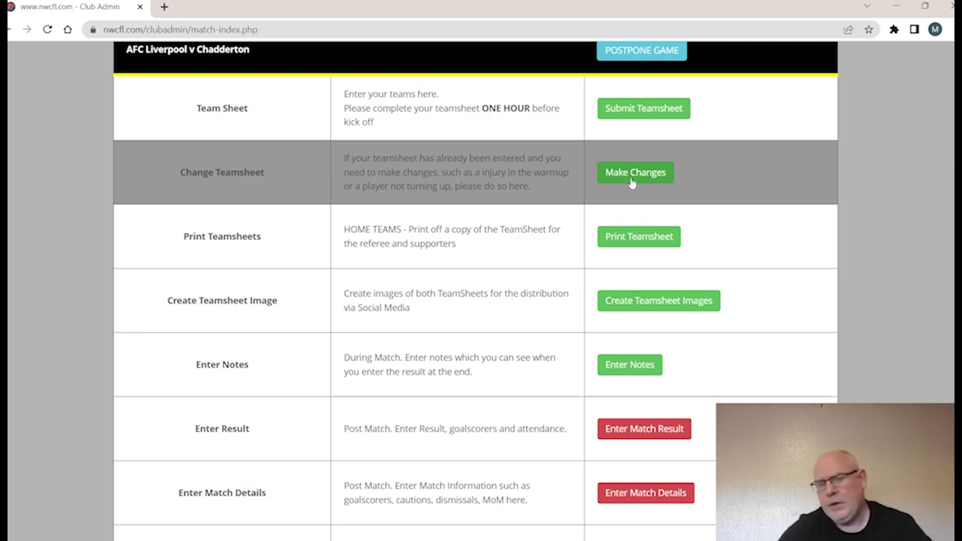
# Step: Open the Change Teamsheet form for the submitted AFC Liverpool lineup
pyautogui.click(631, 184)
pyautogui.scroll(-4, 632, 184)
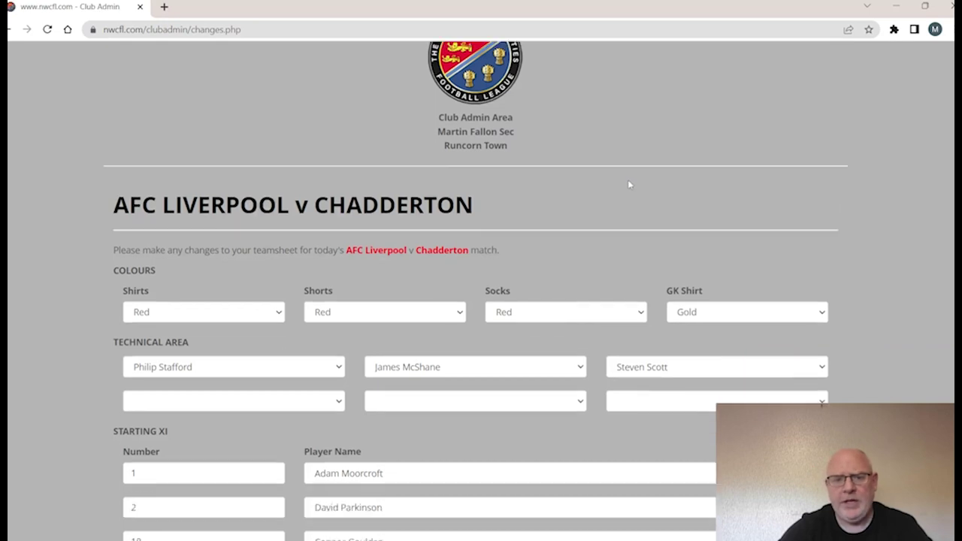
pyautogui.scroll(1, 491, 202)
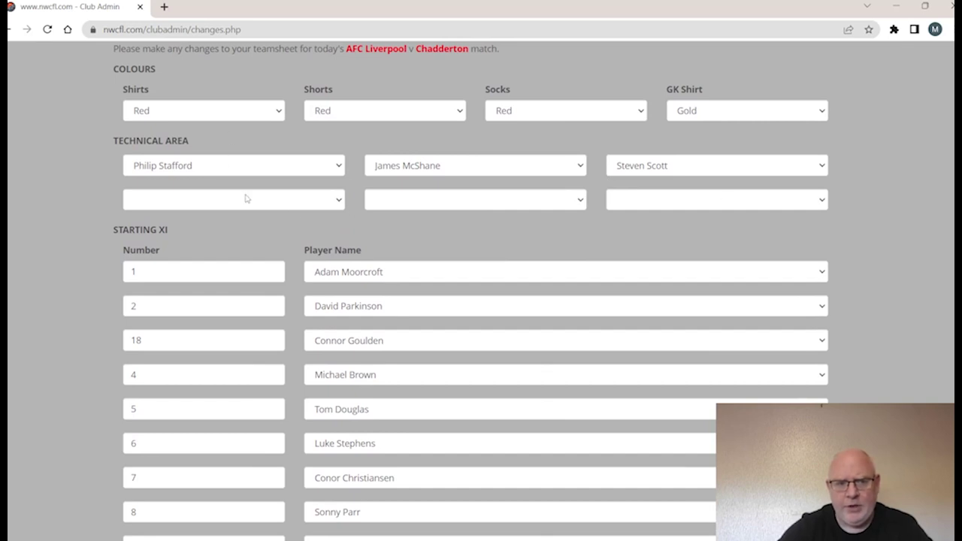
pyautogui.scroll(-5, 380, 337)
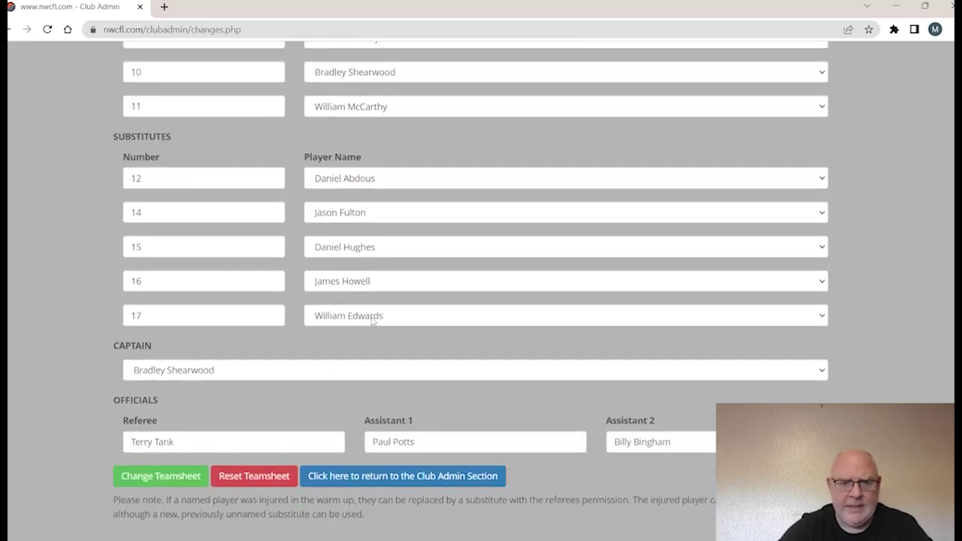
pyautogui.scroll(3, 372, 320)
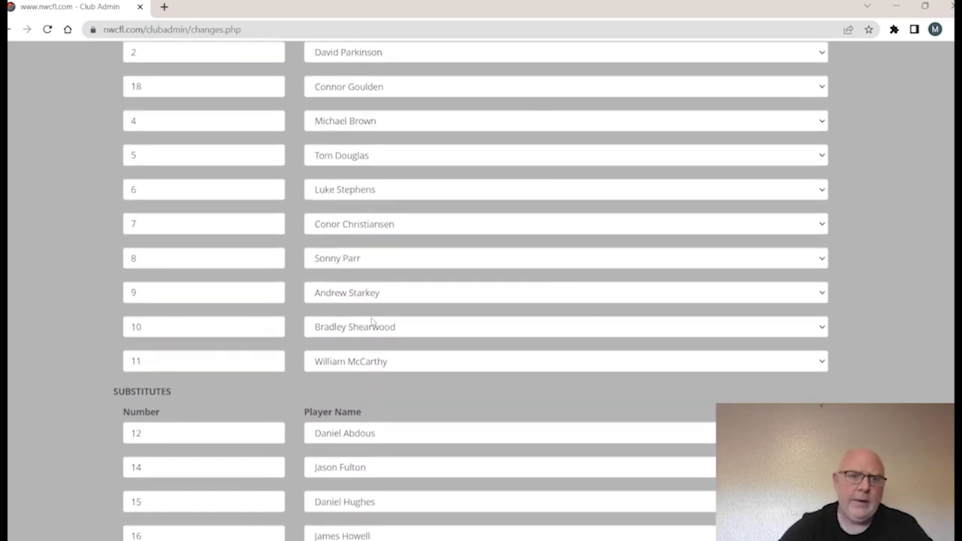
pyautogui.scroll(1, 371, 321)
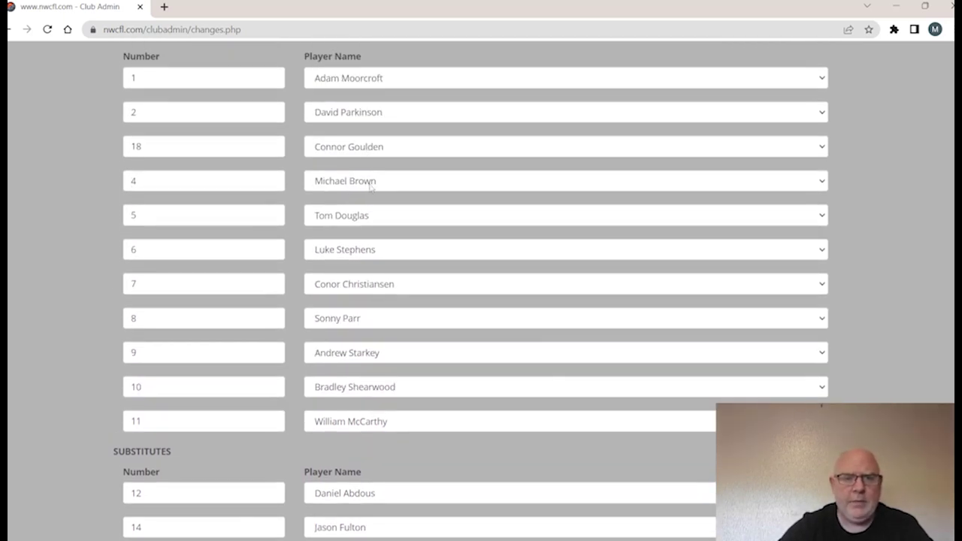
# Step: Swap the player at shirt number 4 for a different squad player
pyautogui.click(371, 188)
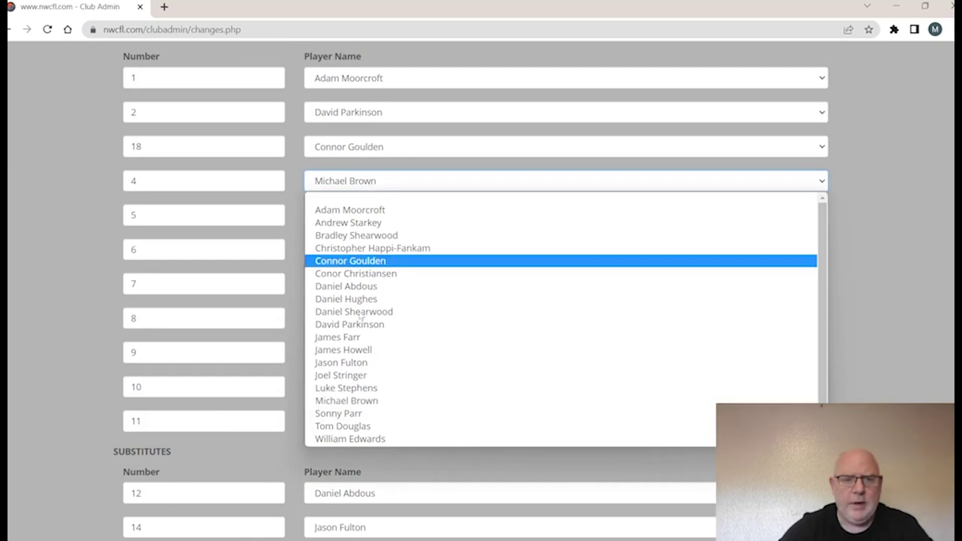
pyautogui.click(360, 377)
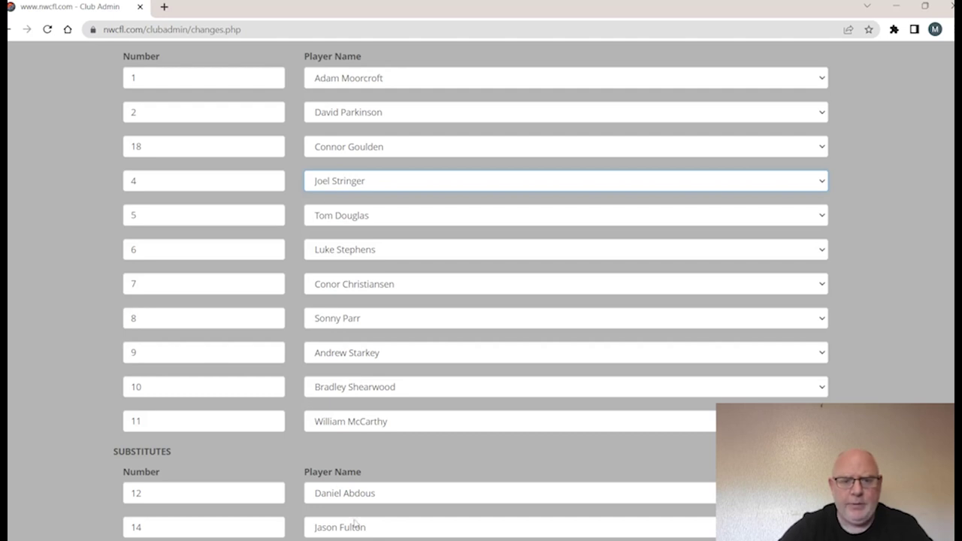
pyautogui.scroll(-1, 353, 518)
pyautogui.scroll(-1, 352, 500)
pyautogui.scroll(1, 347, 401)
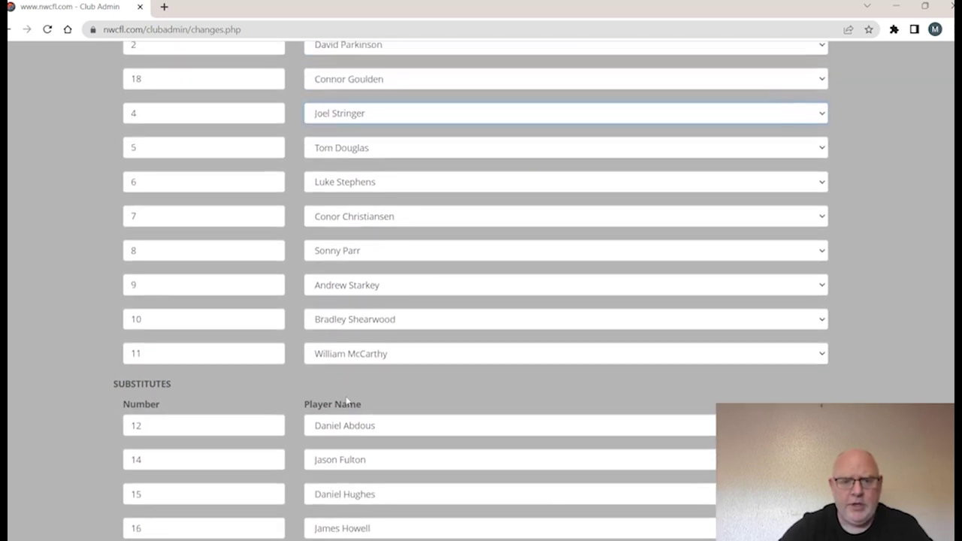
pyautogui.scroll(2, 353, 463)
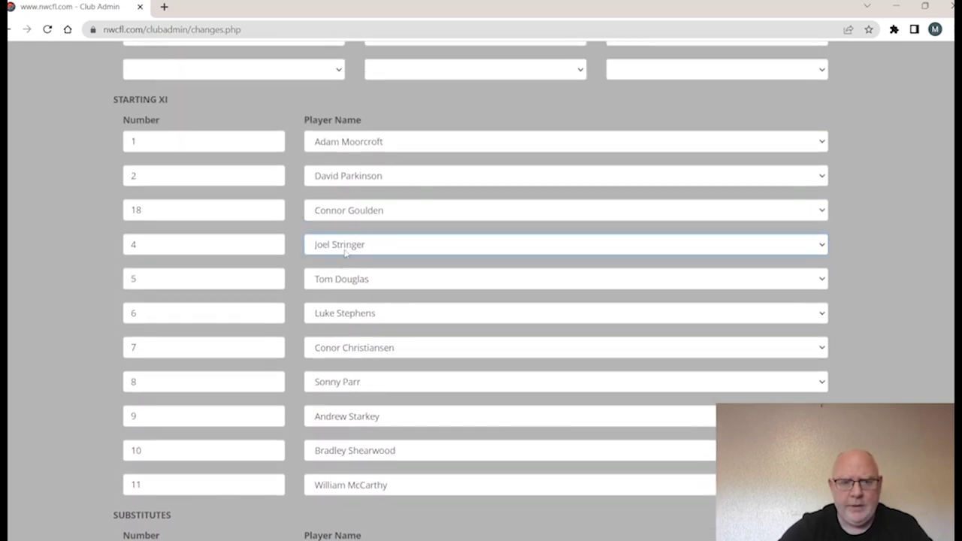
pyautogui.click(344, 248)
pyautogui.click(361, 426)
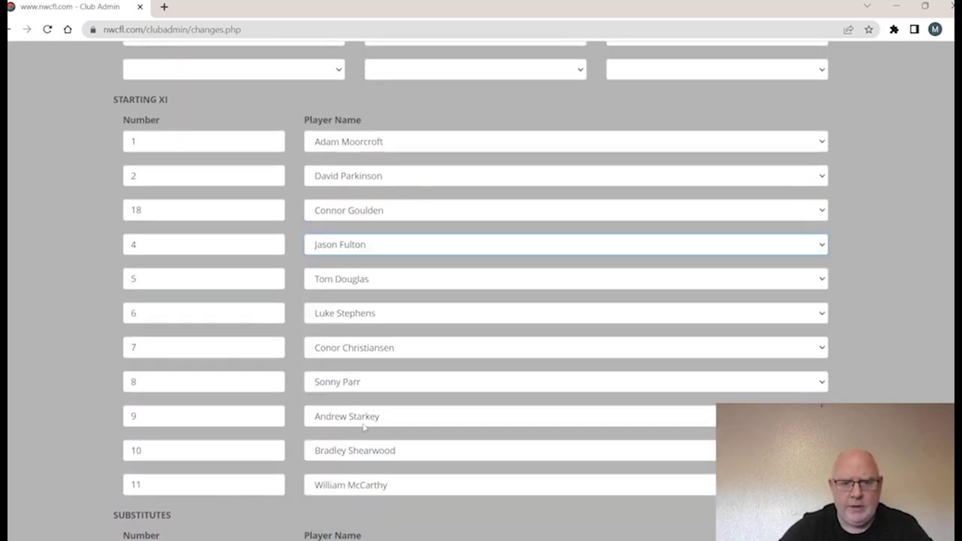
pyautogui.scroll(-1, 346, 323)
pyautogui.click(344, 180)
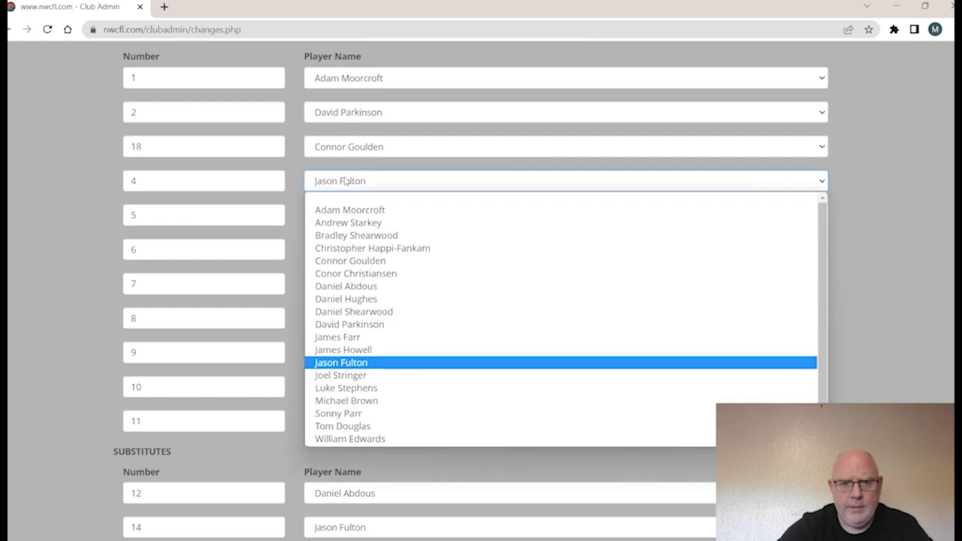
pyautogui.click(342, 180)
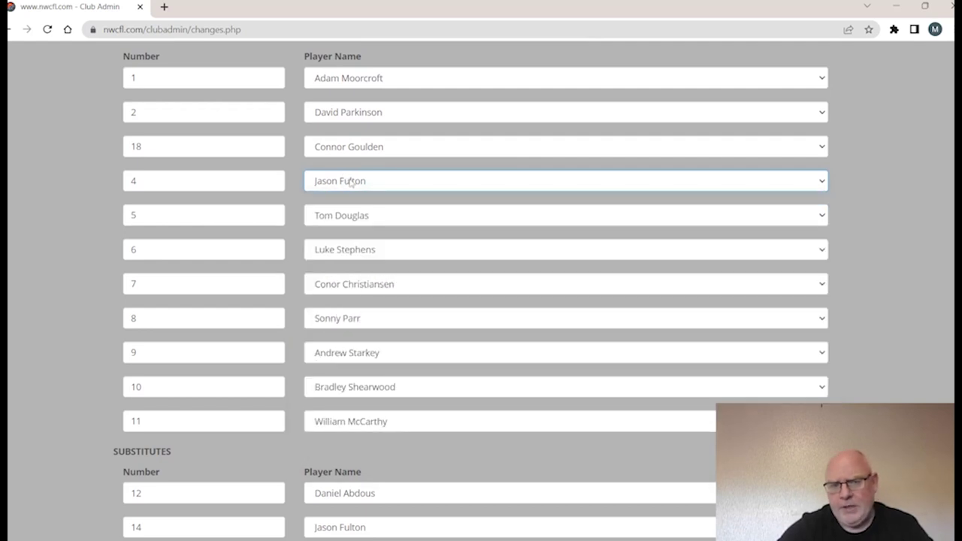
# Step: Choose a replacement player for substitute number 14
pyautogui.scroll(-2, 350, 185)
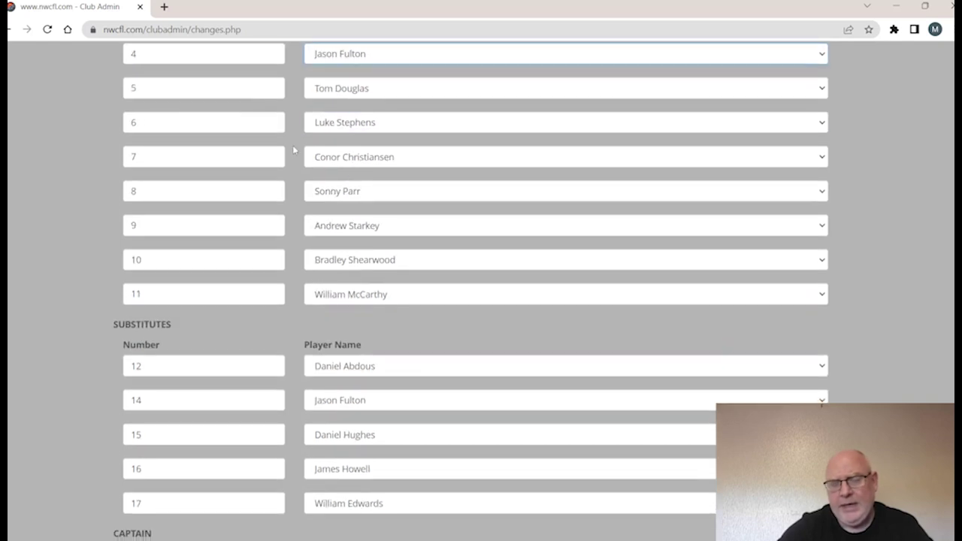
pyautogui.scroll(-1, 331, 445)
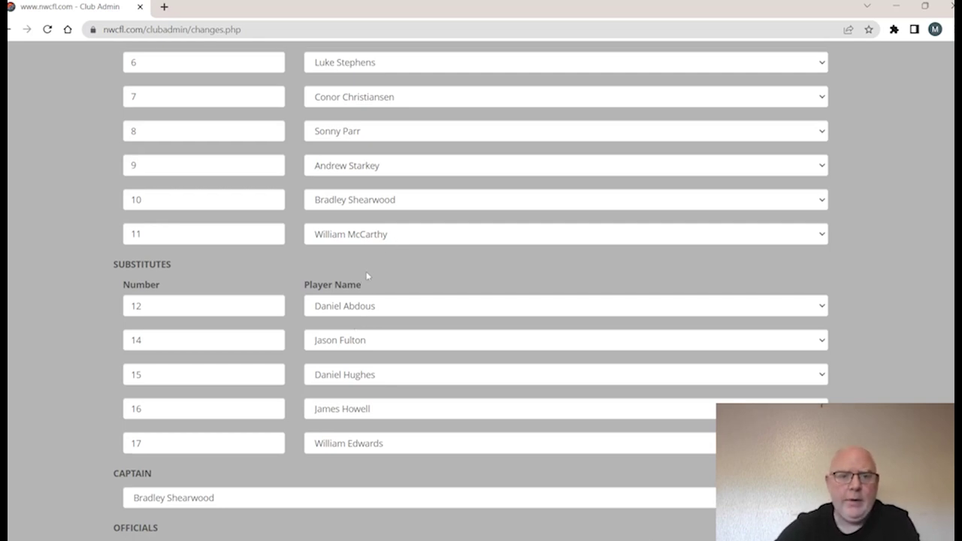
pyautogui.scroll(2, 368, 272)
pyautogui.scroll(-3, 367, 345)
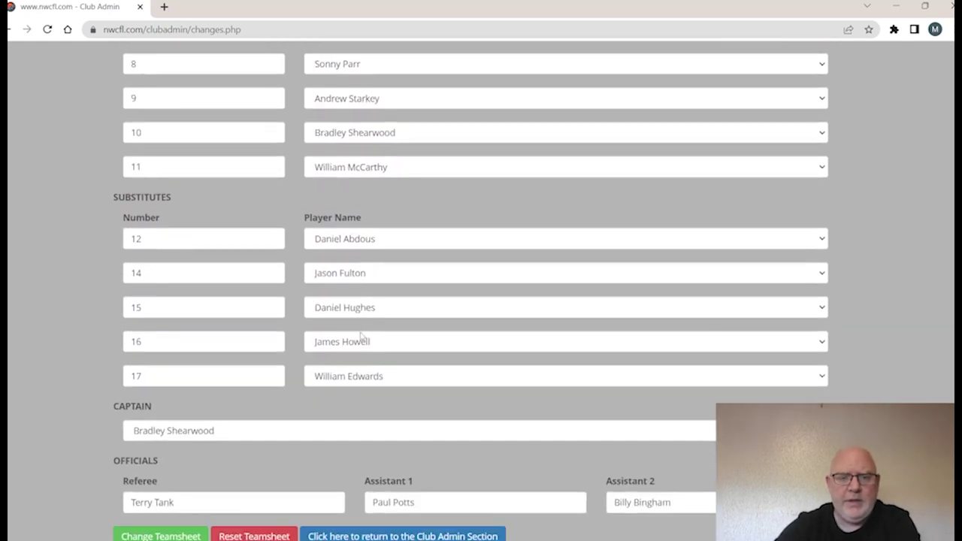
pyautogui.click(357, 272)
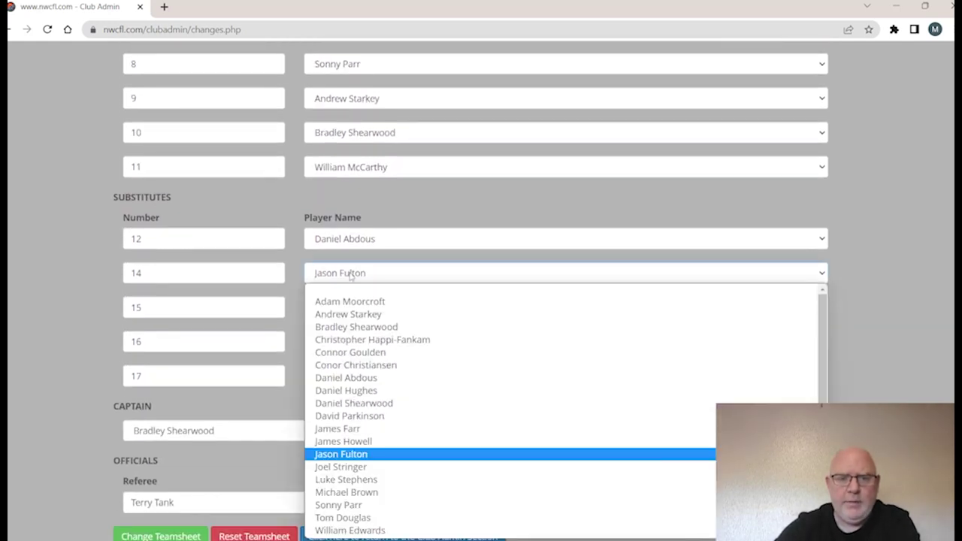
pyautogui.click(378, 432)
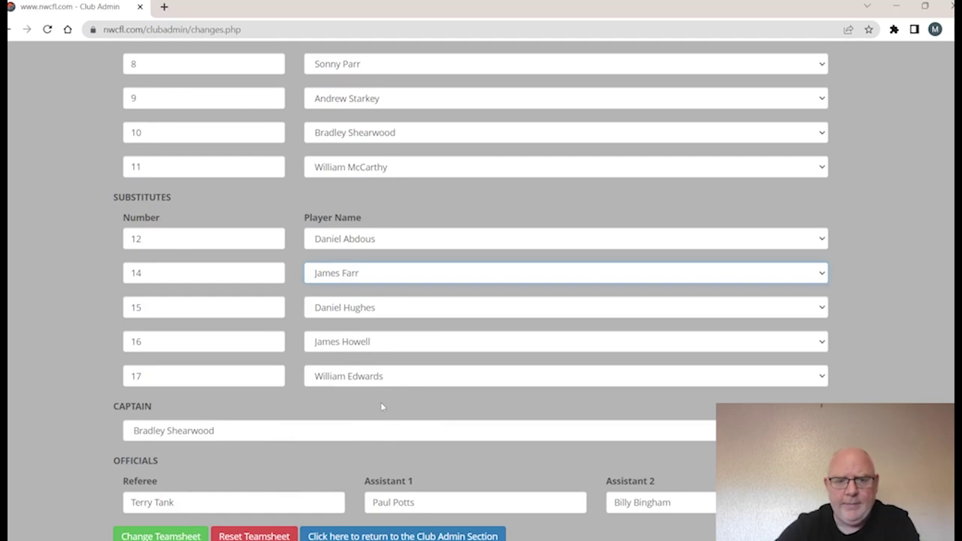
pyautogui.scroll(2, 381, 395)
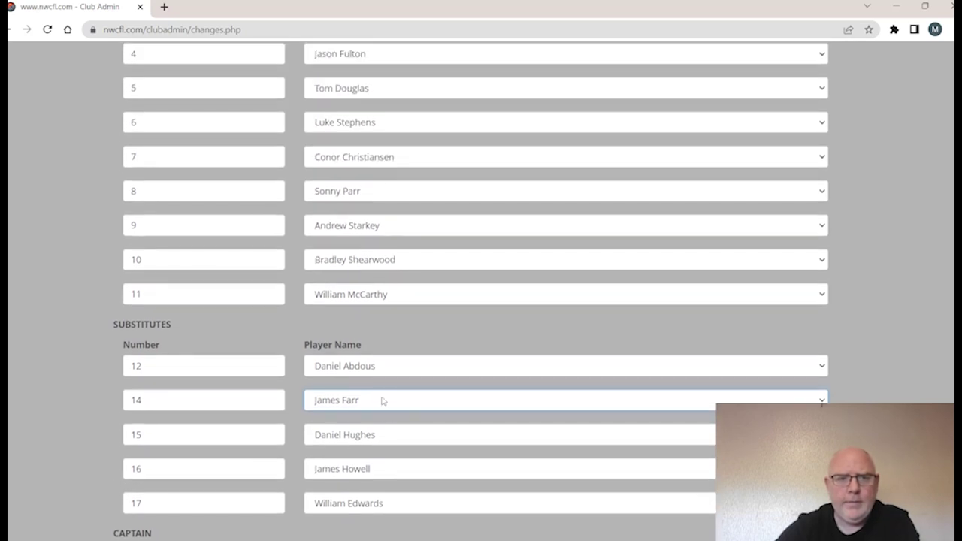
pyautogui.scroll(-3, 382, 401)
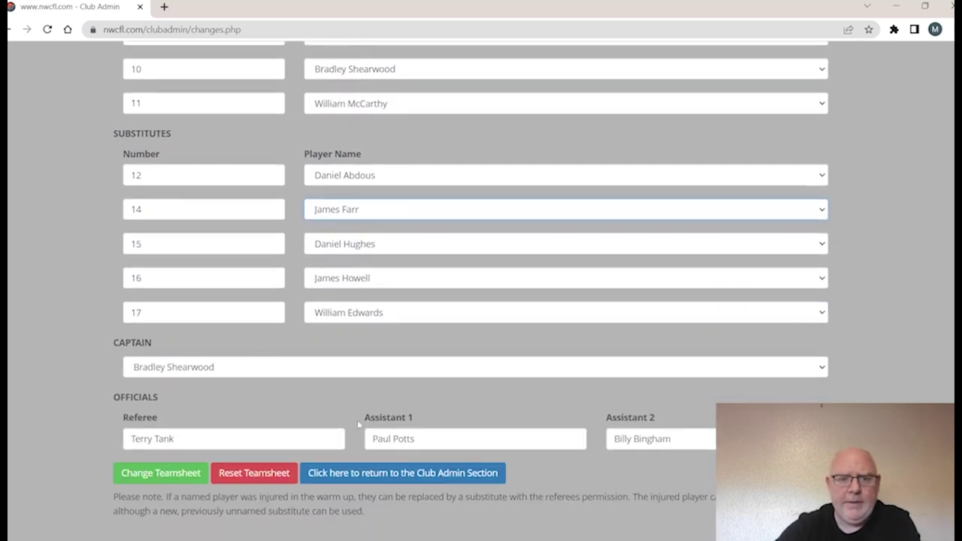
# Step: Review the Please Confirm summary of the teamsheet changes and save the amended lineup
pyautogui.click(151, 477)
pyautogui.scroll(-4, 343, 405)
pyautogui.scroll(3, 343, 405)
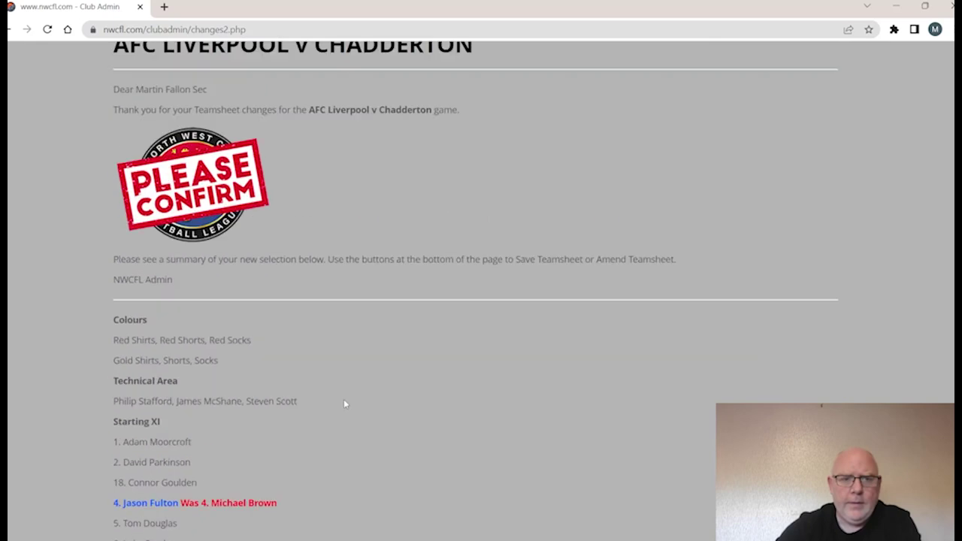
pyautogui.scroll(-2, 291, 282)
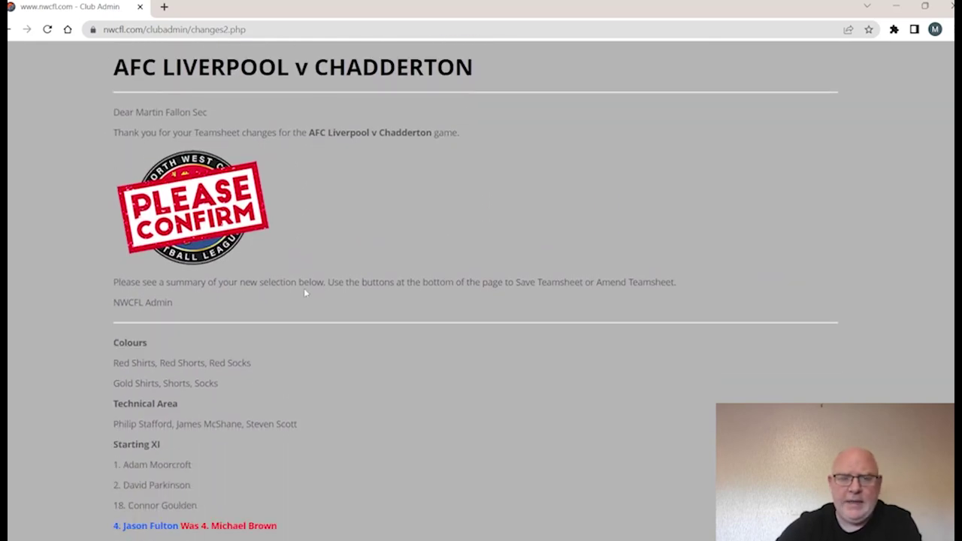
pyautogui.scroll(-1, 306, 292)
pyautogui.scroll(-3, 313, 321)
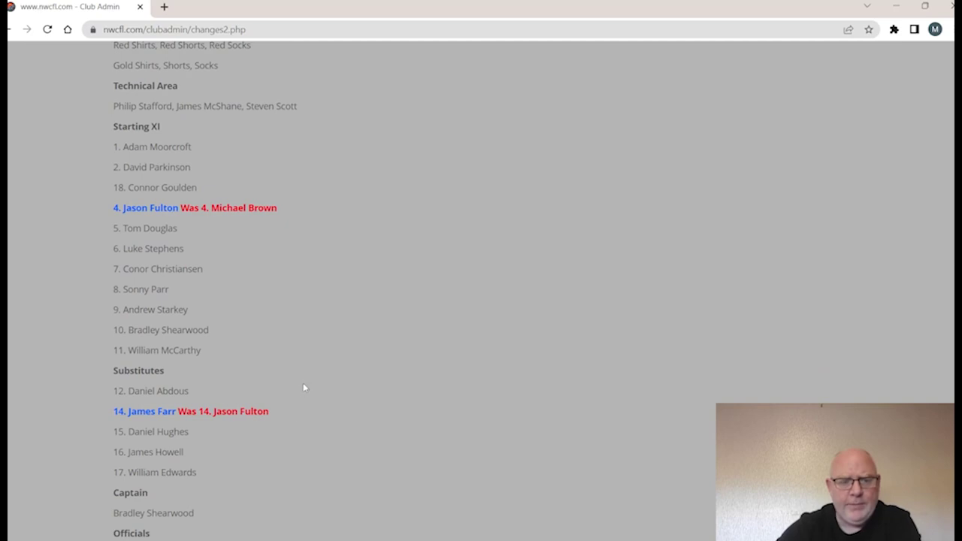
pyautogui.scroll(-2, 303, 383)
pyautogui.scroll(3, 301, 361)
pyautogui.scroll(-3, 293, 287)
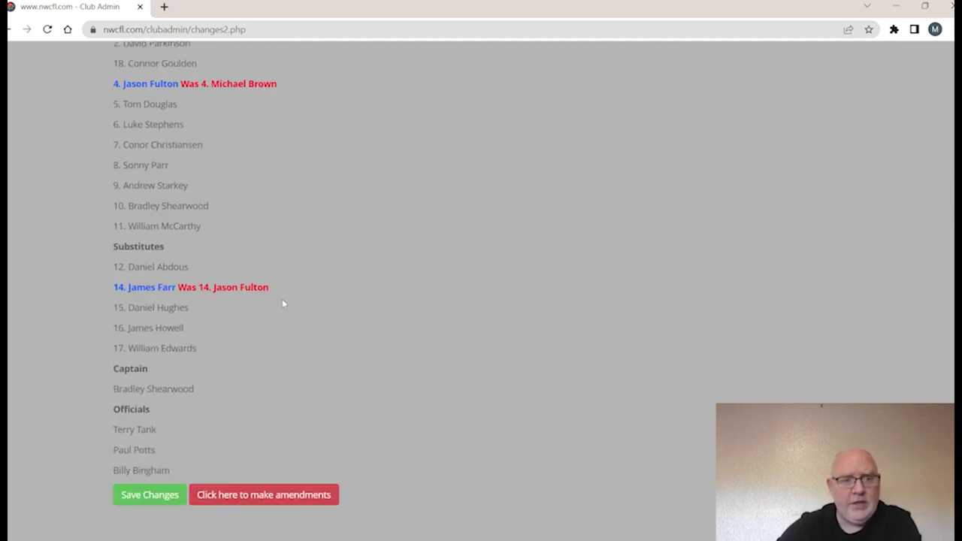
pyautogui.click(154, 495)
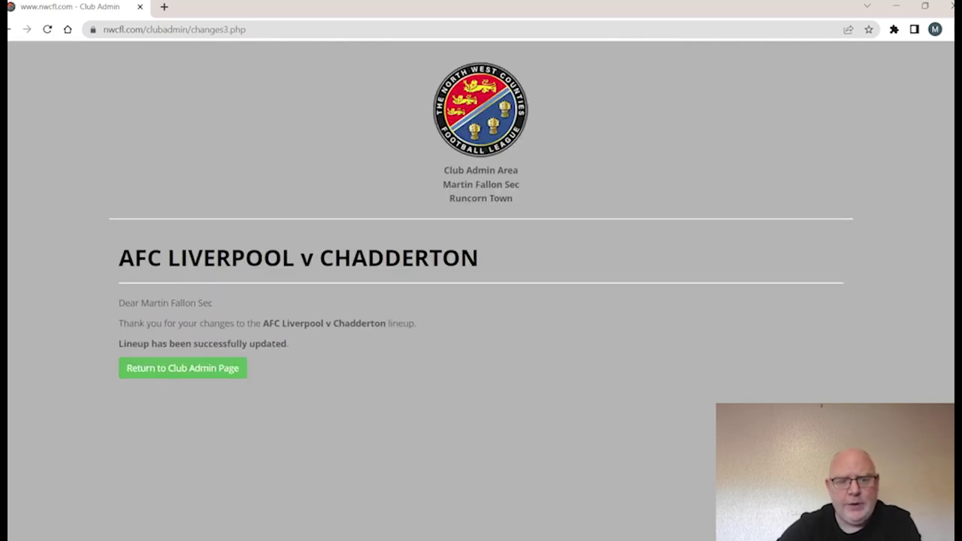
# Step: Go back through Club Admin tasks to the AFC Liverpool v Chadderton fixture and try Print Teamsheet
pyautogui.click(185, 369)
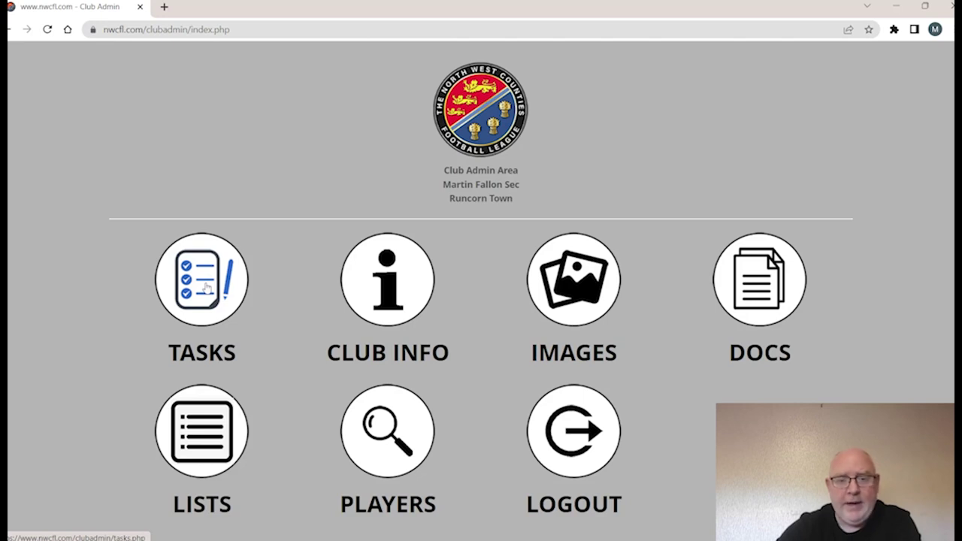
pyautogui.click(207, 287)
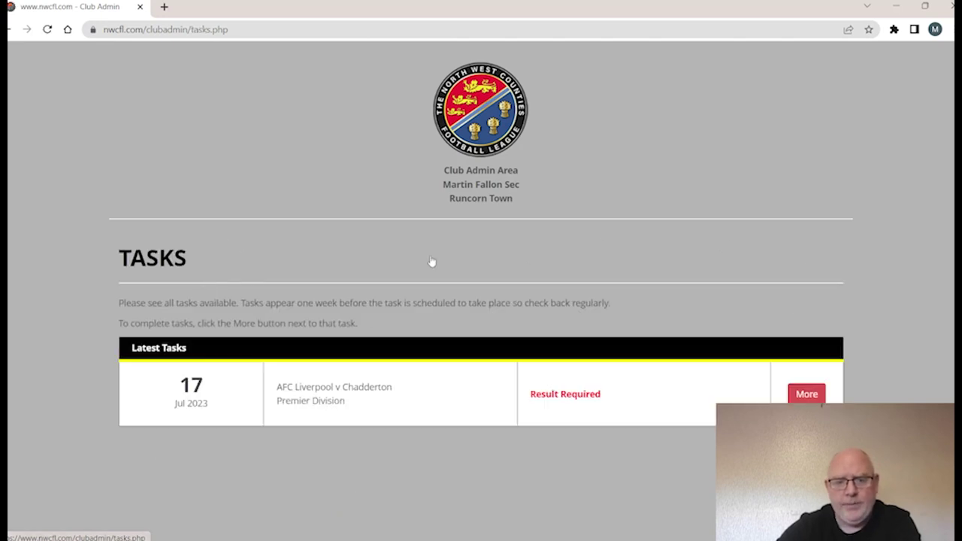
pyautogui.click(809, 396)
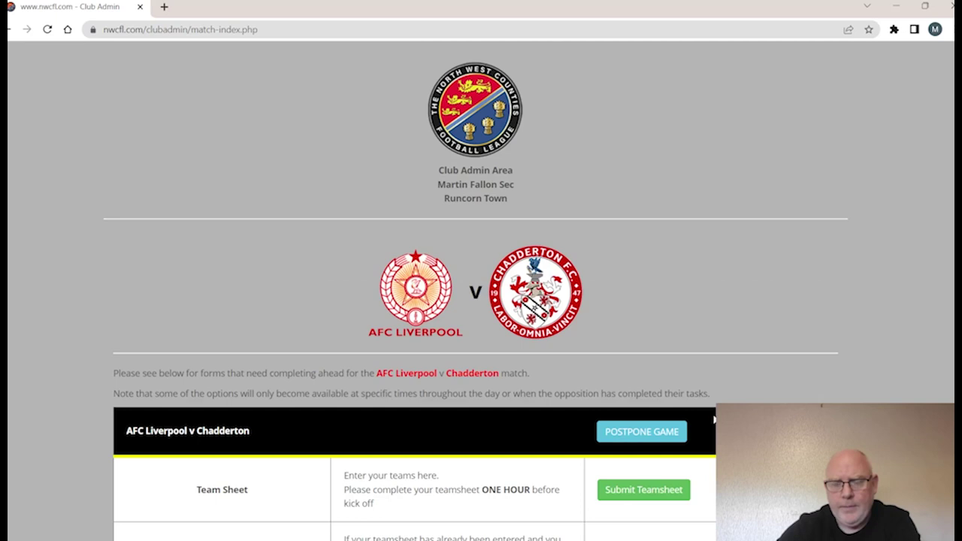
pyautogui.scroll(-5, 397, 320)
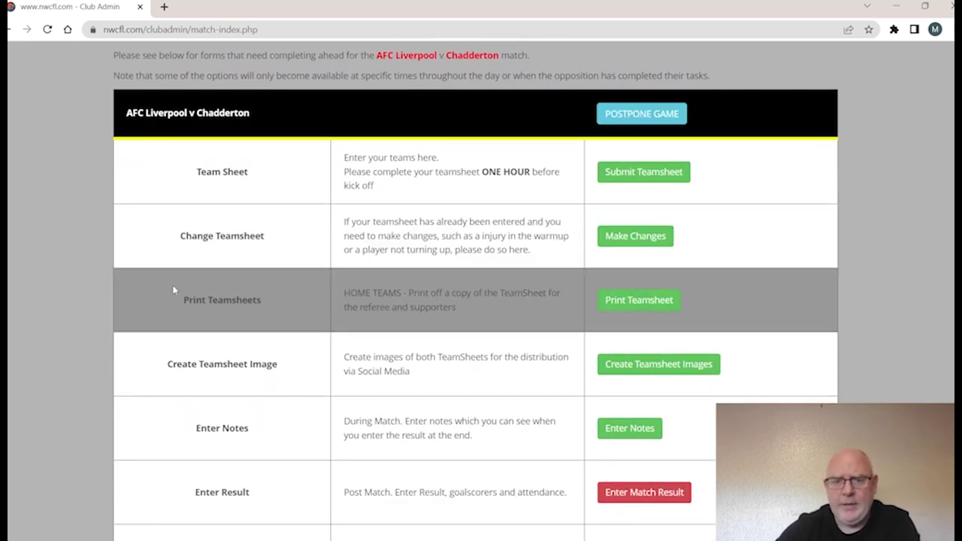
pyautogui.click(659, 302)
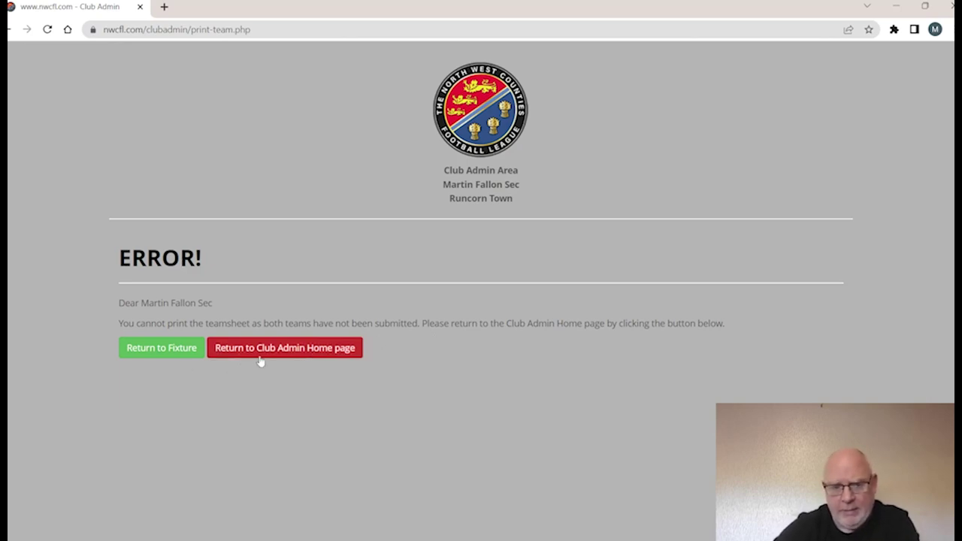
# Step: Return to the fixture and try Create Teamsheet Images, which also fails
pyautogui.click(164, 350)
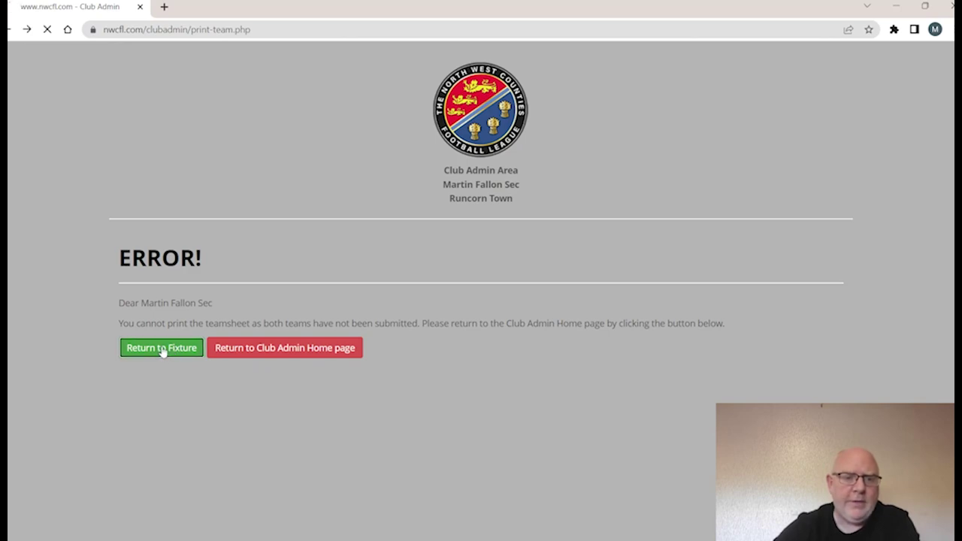
pyautogui.click(629, 365)
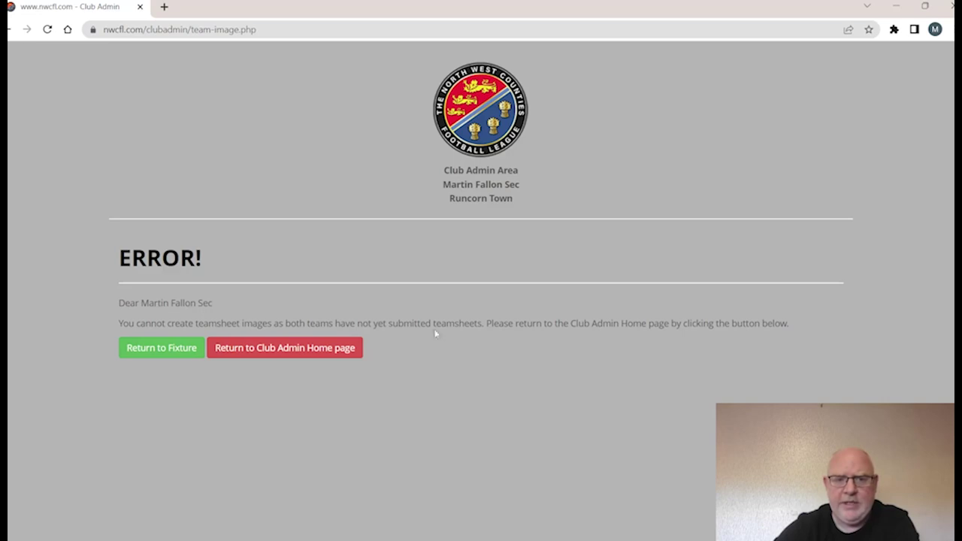
pyautogui.click(161, 348)
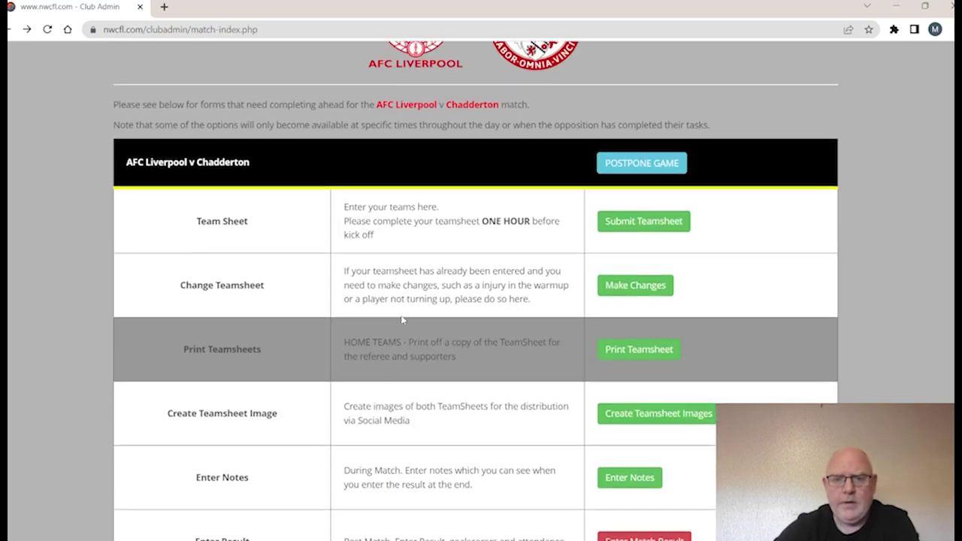
# Step: Navigate Home > Tasks > More back to the AFC Liverpool v Chadderton match forms
pyautogui.scroll(3, 402, 321)
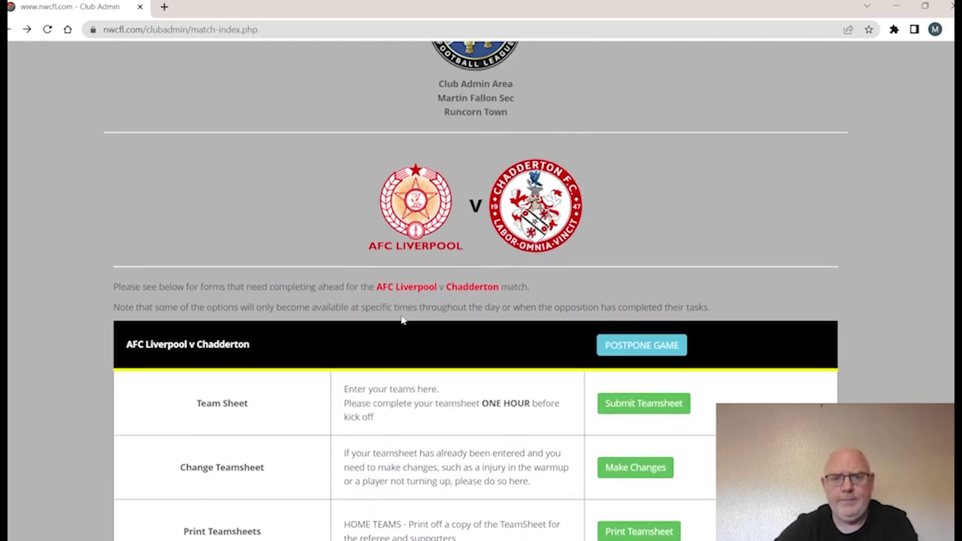
pyautogui.scroll(2, 402, 321)
pyautogui.click(141, 432)
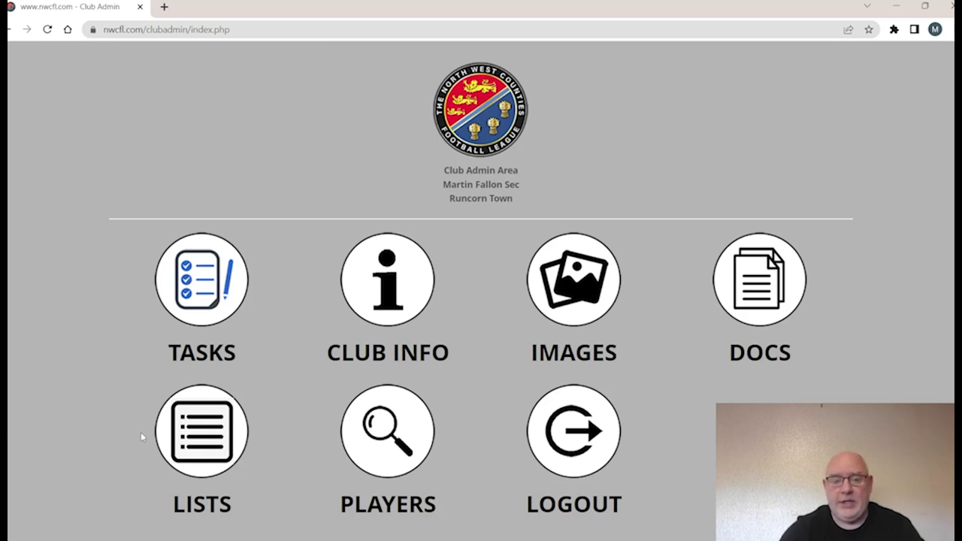
pyautogui.click(195, 299)
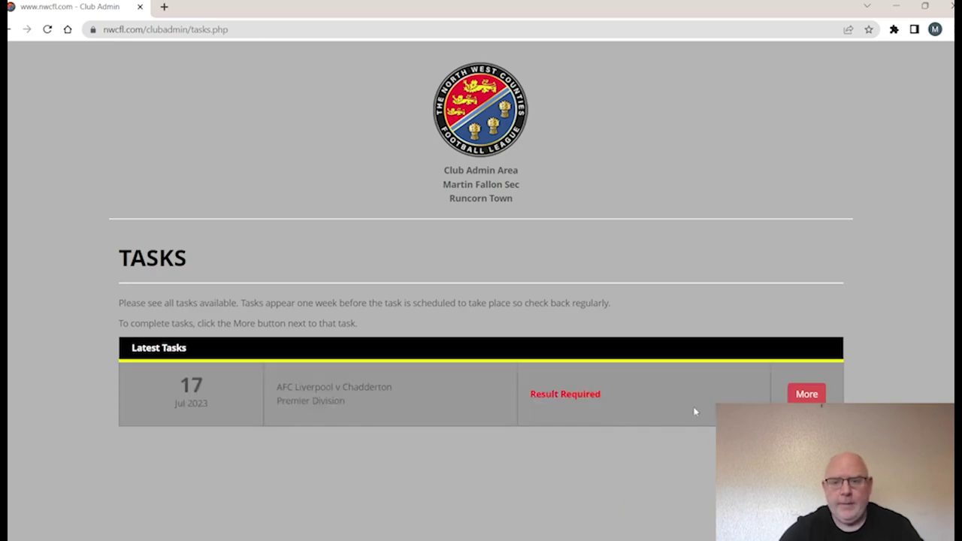
pyautogui.click(806, 394)
pyautogui.scroll(-3, 537, 403)
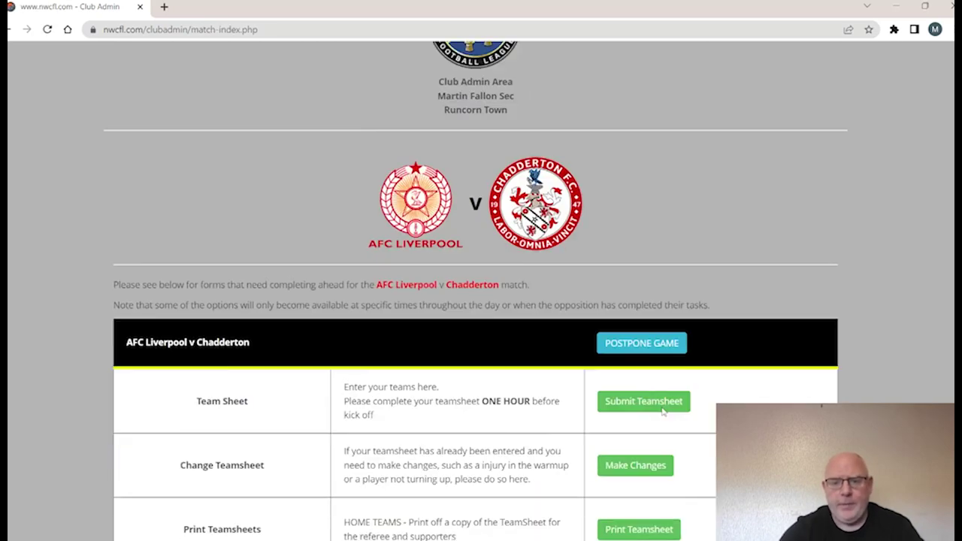
# Step: Open the printable teamsheet PDF and scroll through both lineups, colours and match officials
pyautogui.click(631, 366)
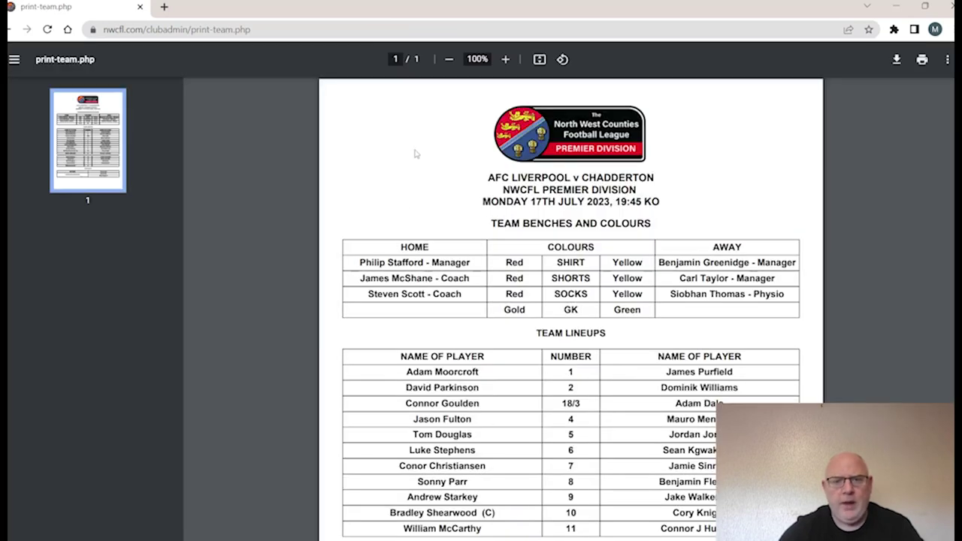
pyautogui.scroll(-2, 464, 260)
pyautogui.scroll(2, 464, 249)
pyautogui.scroll(-2, 454, 182)
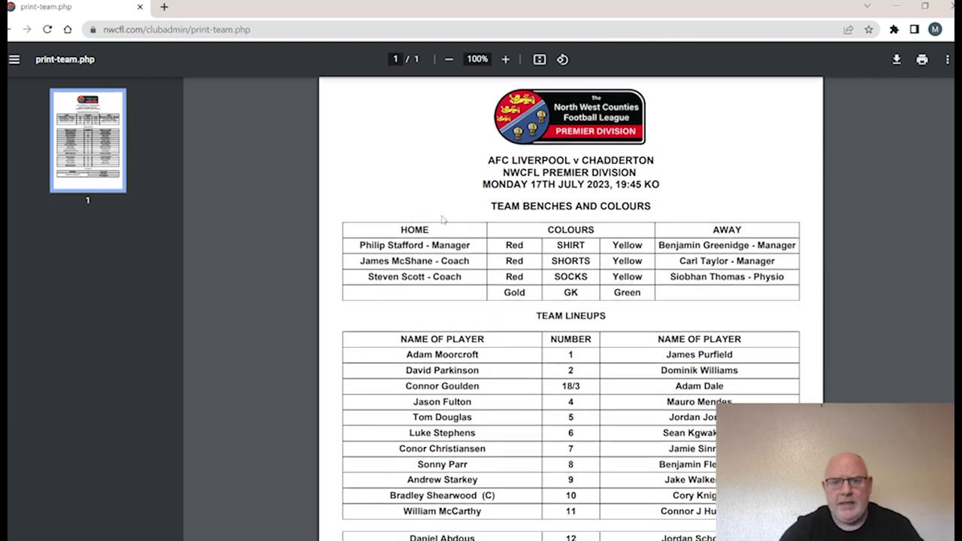
pyautogui.scroll(2, 465, 178)
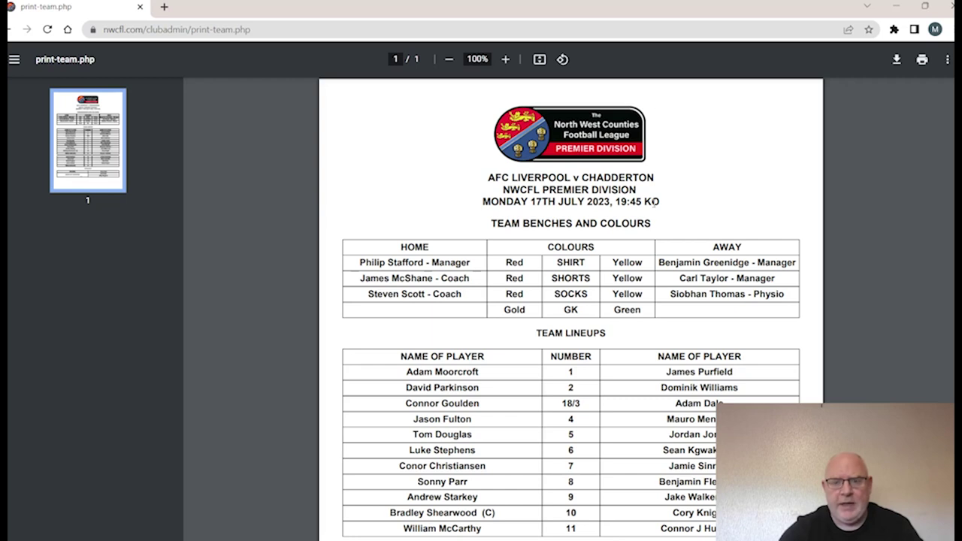
pyautogui.scroll(-1, 601, 255)
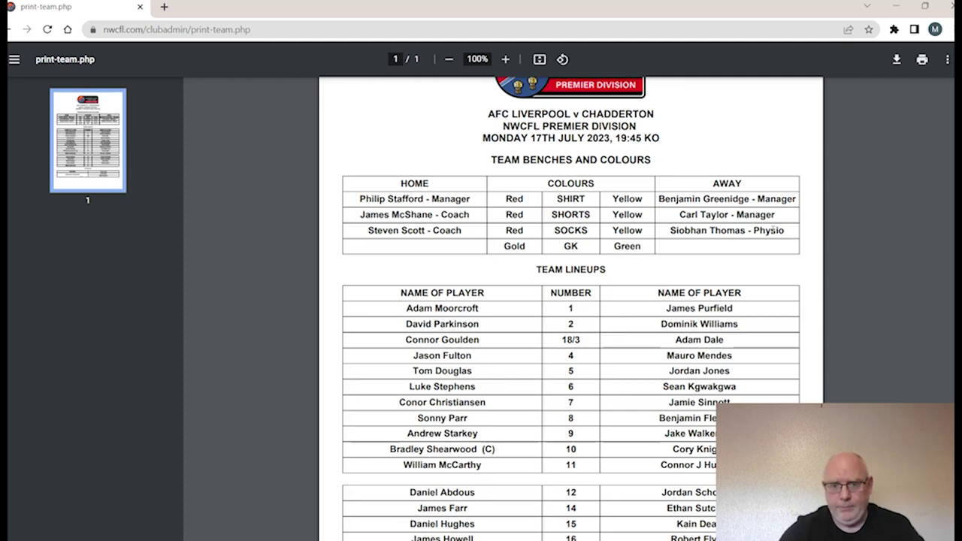
pyautogui.scroll(-1, 758, 244)
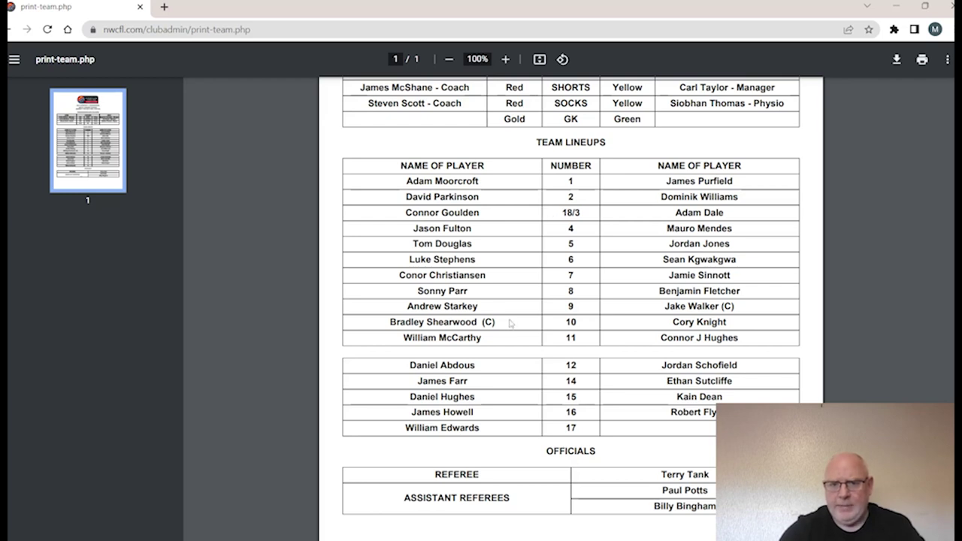
pyautogui.scroll(1, 736, 301)
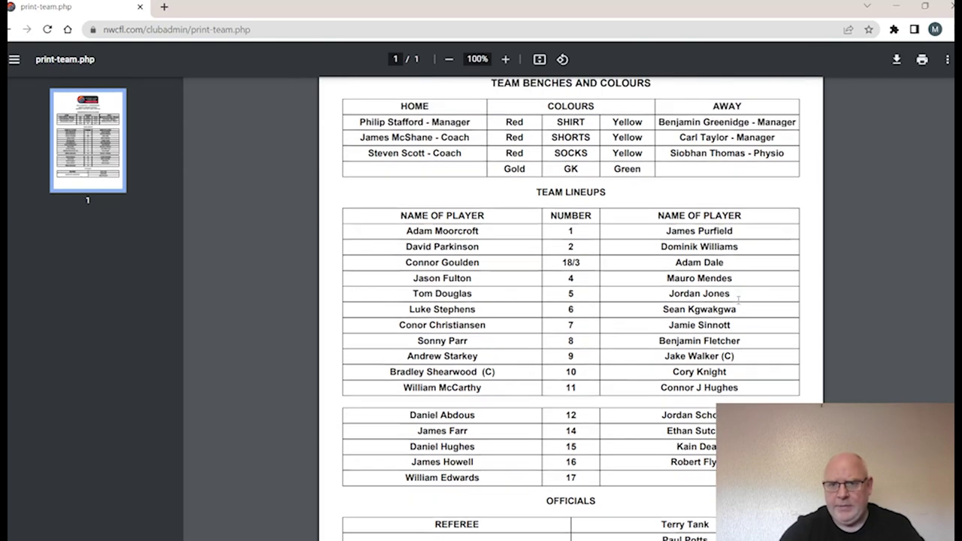
pyautogui.scroll(-2, 738, 304)
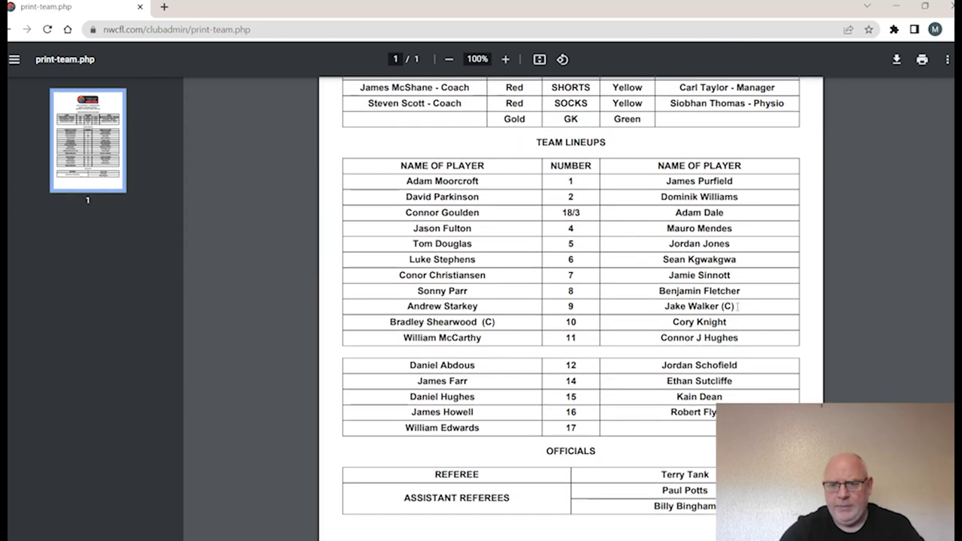
pyautogui.scroll(1, 596, 376)
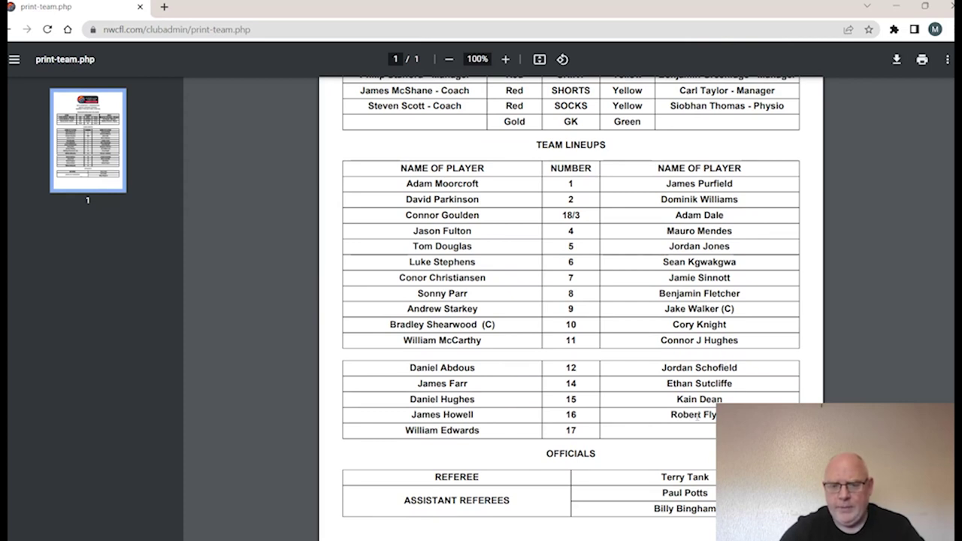
pyautogui.scroll(-1, 697, 417)
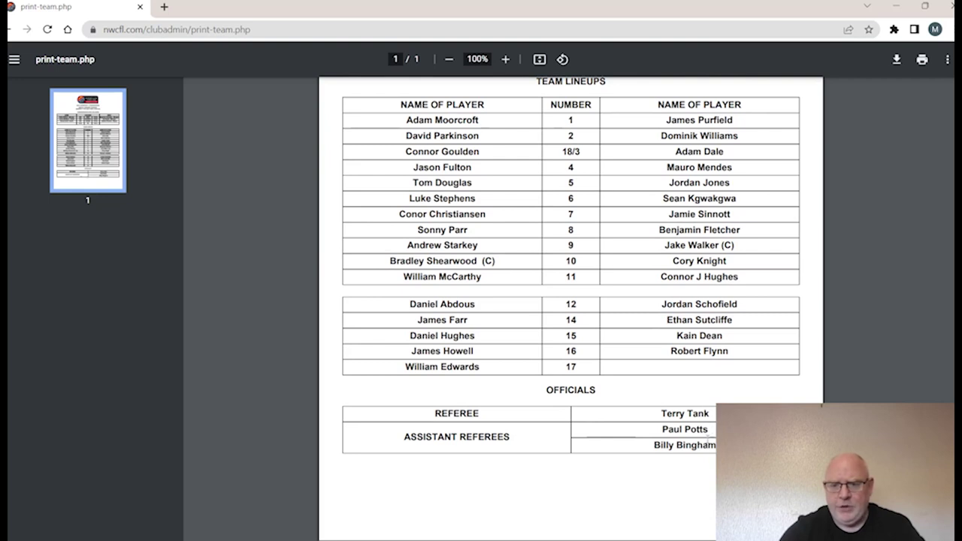
pyautogui.scroll(4, 591, 300)
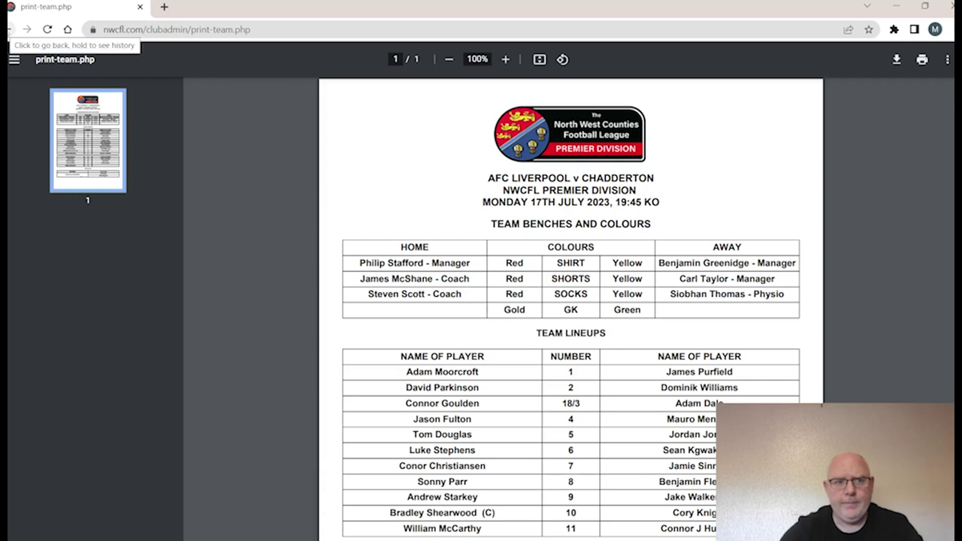
# Step: Generate the teamsheet images and scroll through both teams' lineup graphics
pyautogui.click(9, 29)
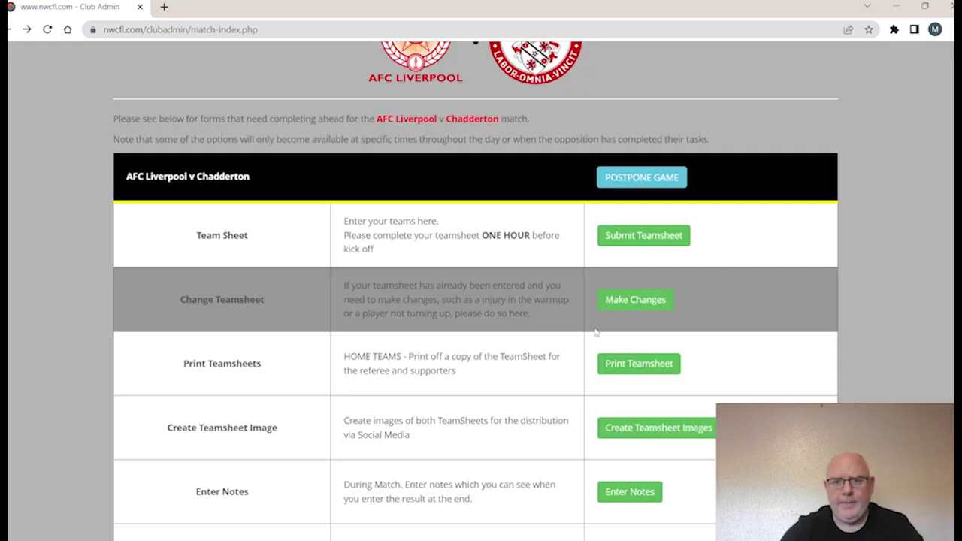
pyautogui.click(668, 429)
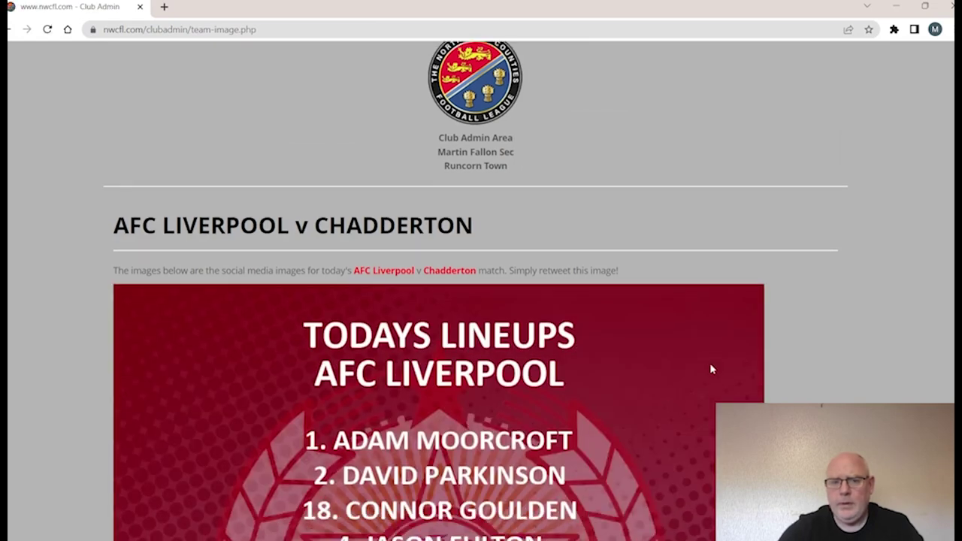
pyautogui.scroll(-4, 711, 369)
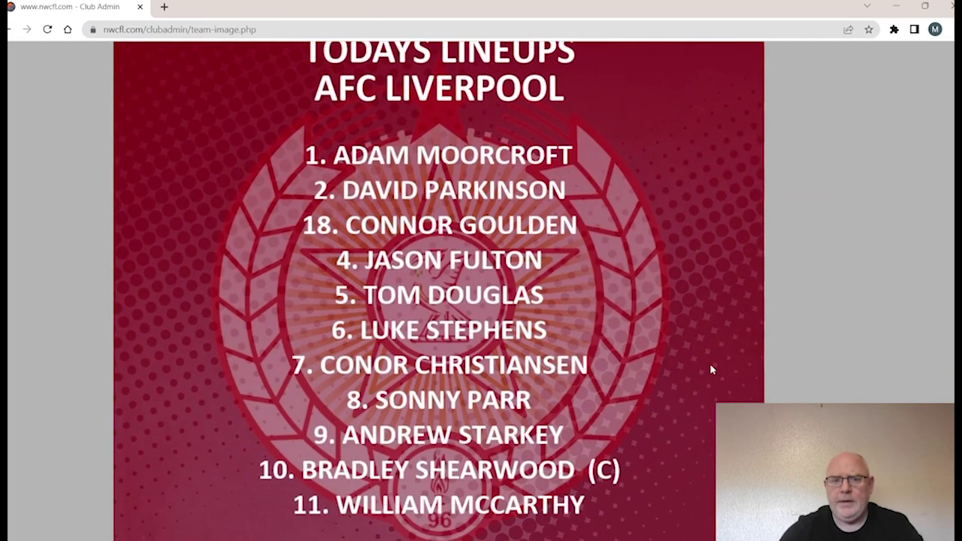
pyautogui.scroll(-1, 711, 369)
pyautogui.scroll(-1, 691, 388)
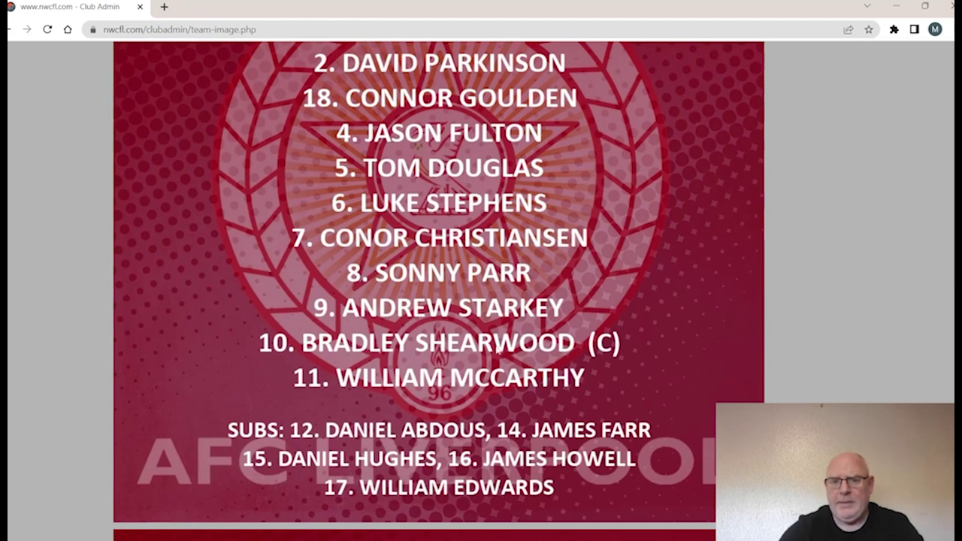
pyautogui.scroll(3, 498, 345)
pyautogui.scroll(-2, 502, 334)
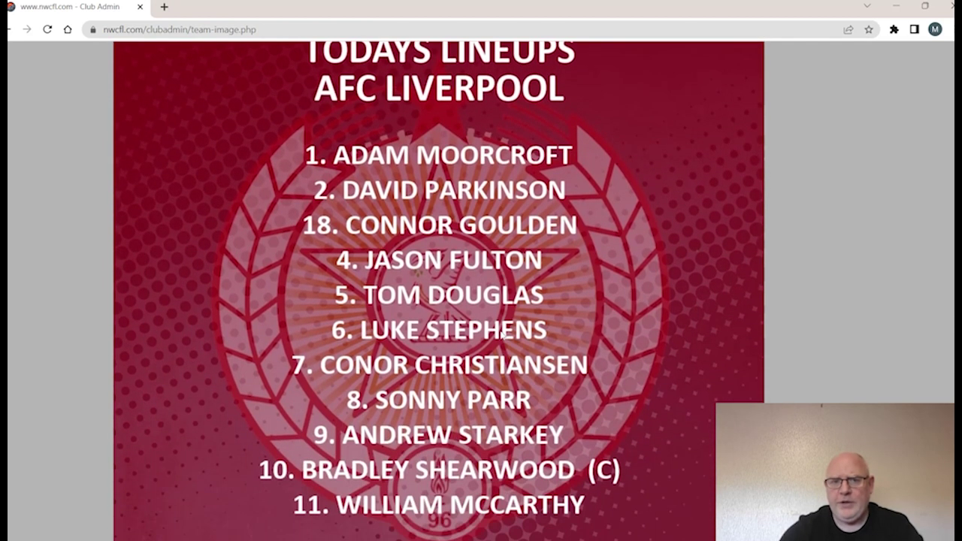
pyautogui.scroll(-8, 501, 335)
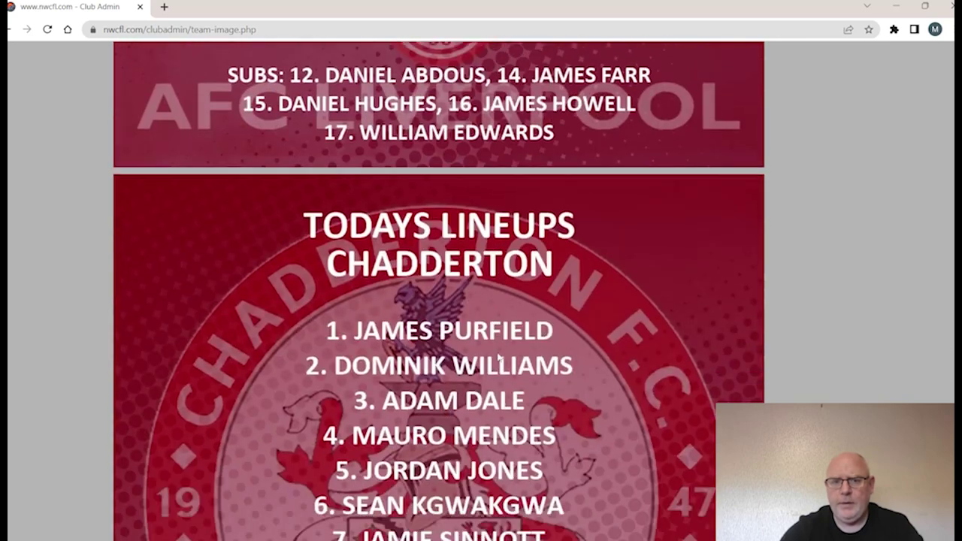
pyautogui.scroll(-3, 495, 367)
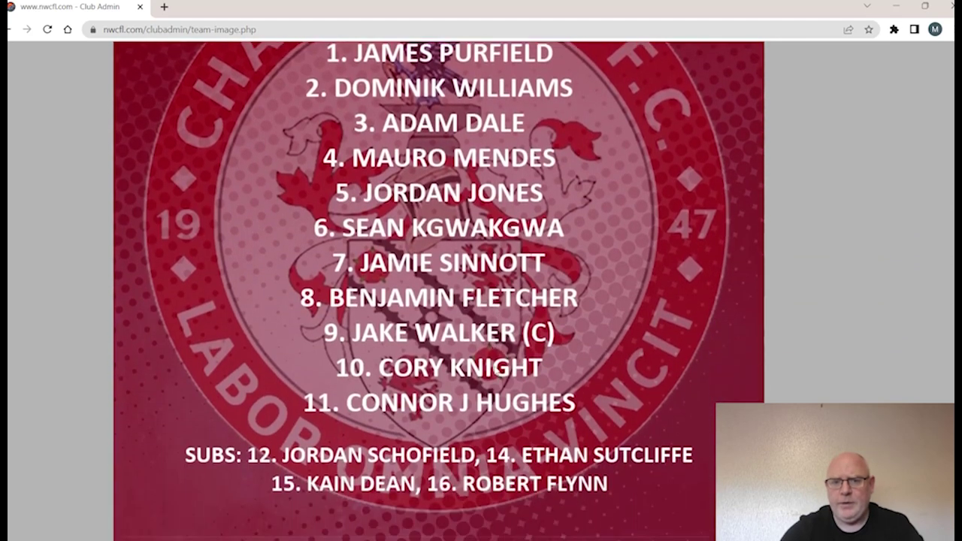
pyautogui.scroll(1, 497, 375)
pyautogui.scroll(4, 498, 376)
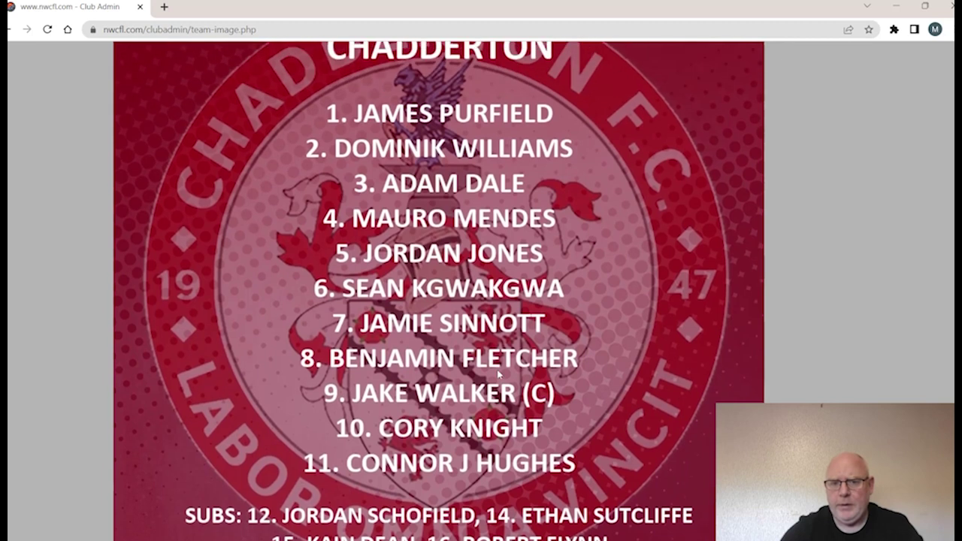
pyautogui.scroll(2, 498, 374)
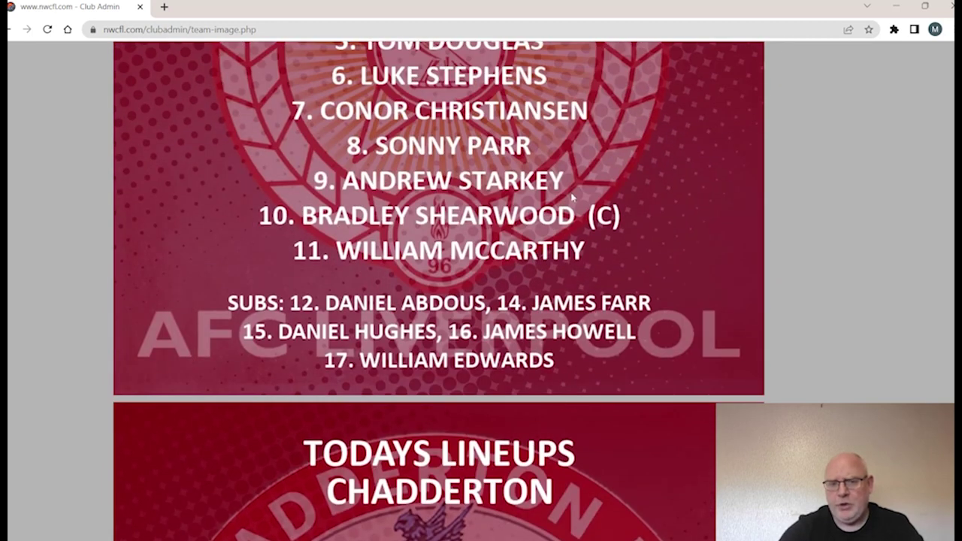
# Step: Copy the AFC Liverpool lineup image to the clipboard
pyautogui.rightClick(565, 165)
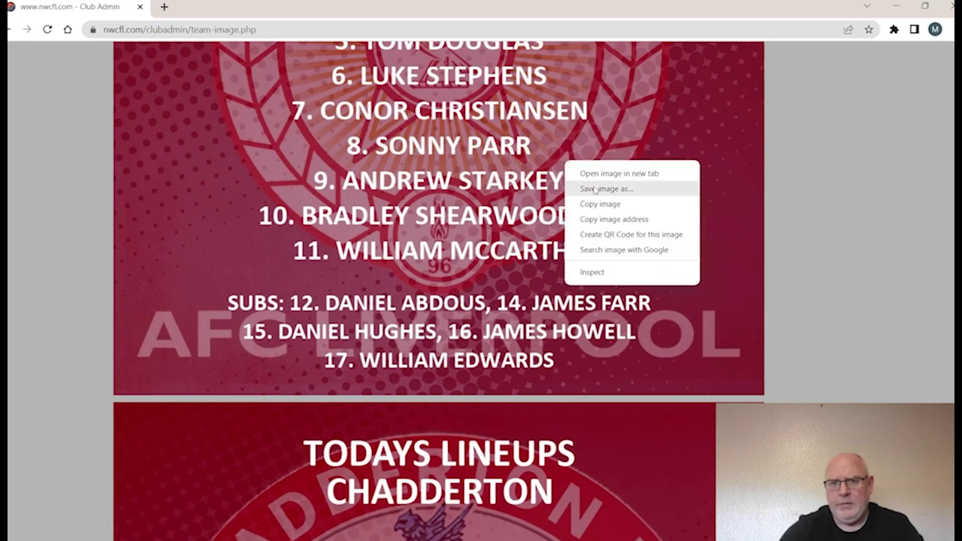
pyautogui.click(607, 204)
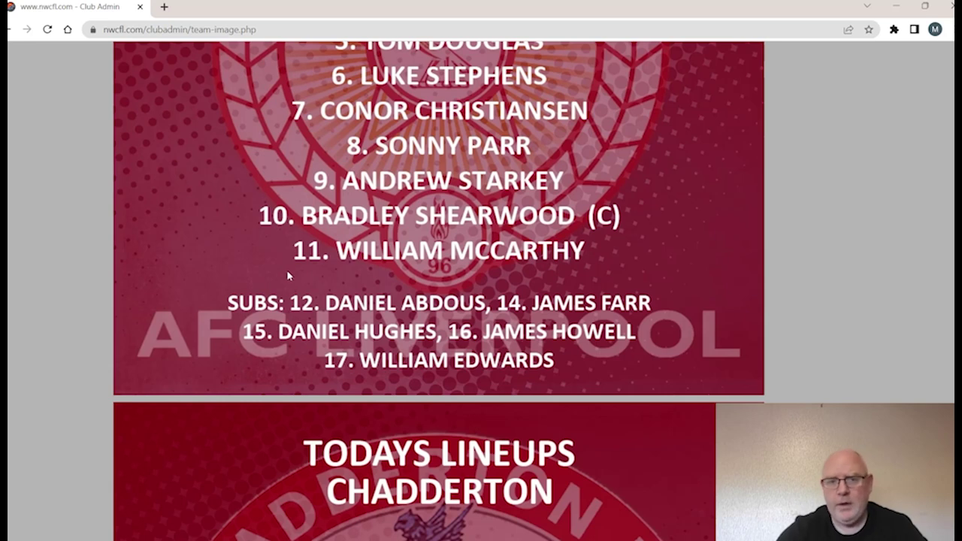
pyautogui.scroll(-3, 443, 372)
pyautogui.scroll(-5, 443, 377)
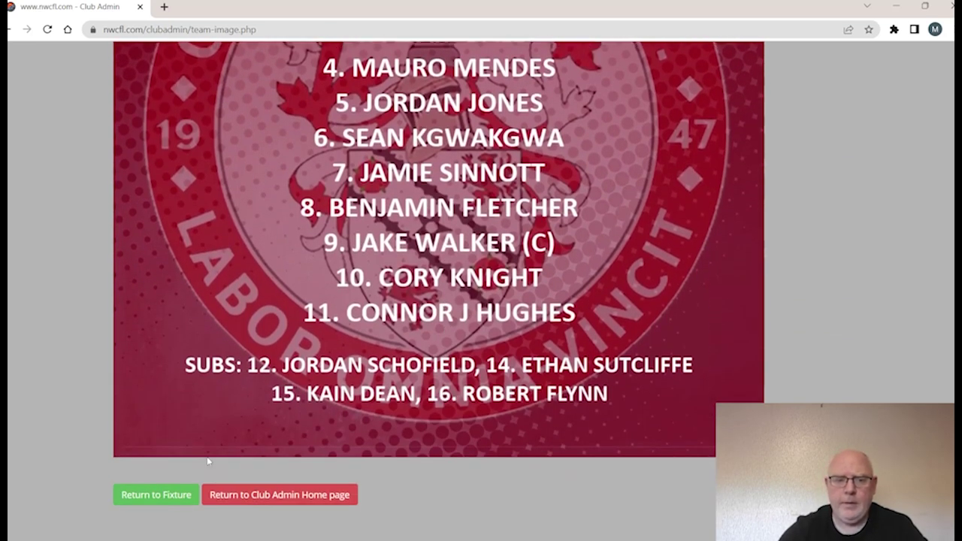
# Step: Return to the fixture and scroll the match index down to the Enter Notes row
pyautogui.click(156, 494)
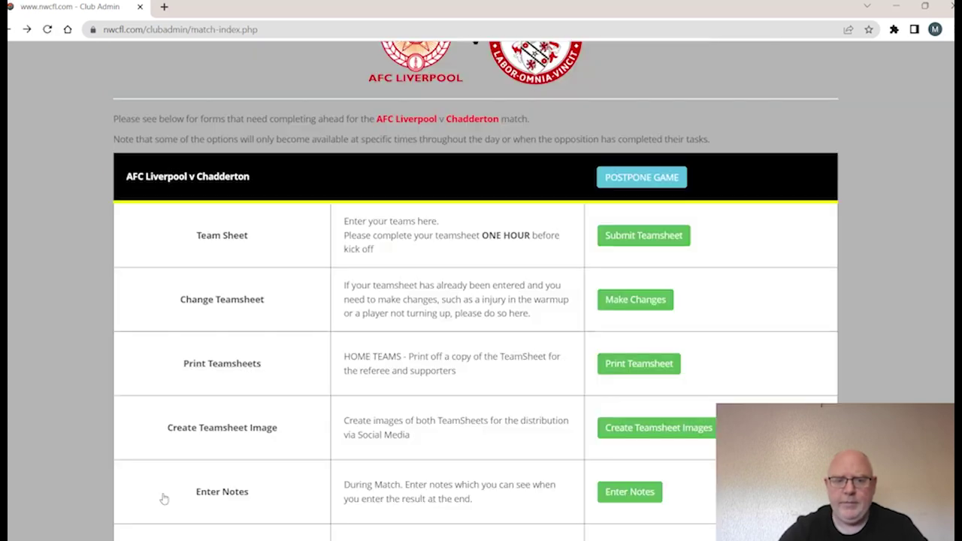
pyautogui.scroll(-2, 411, 232)
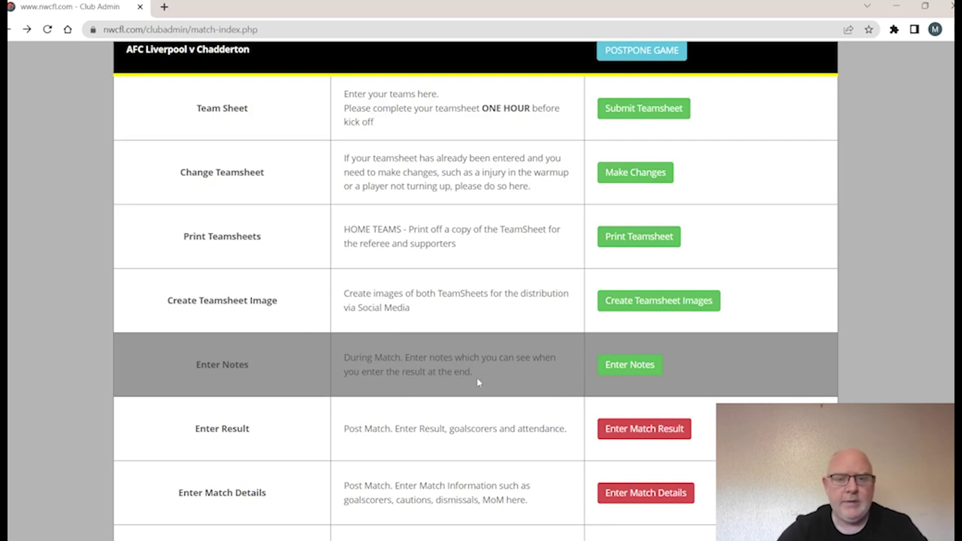
pyautogui.tripleClick(220, 364)
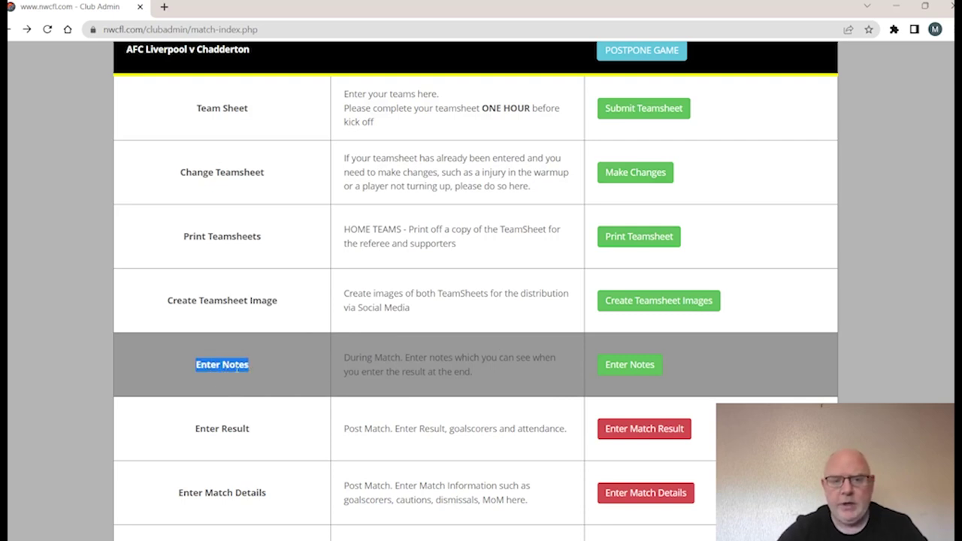
pyautogui.click(312, 367)
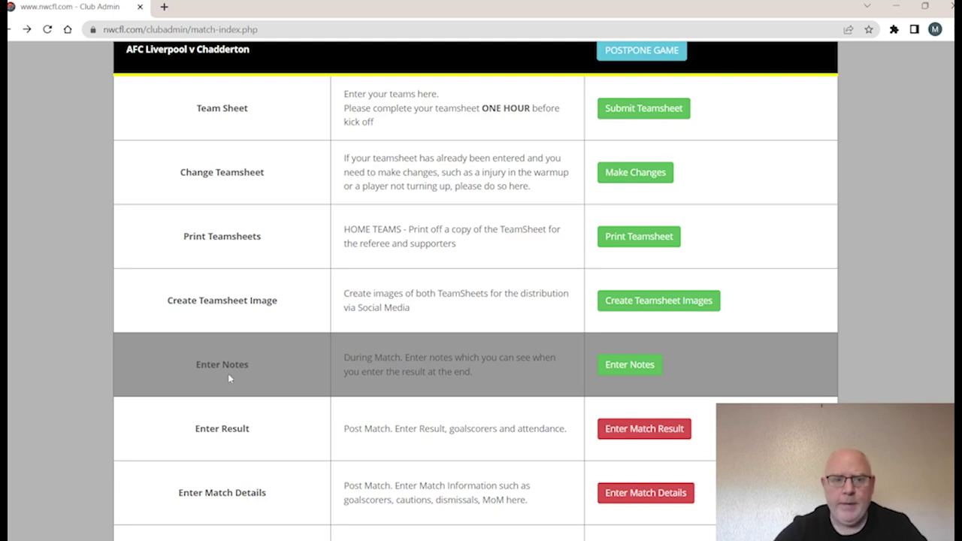
# Step: Write a 16th-minute goal note naming the scorer and save the match notes
pyautogui.click(640, 366)
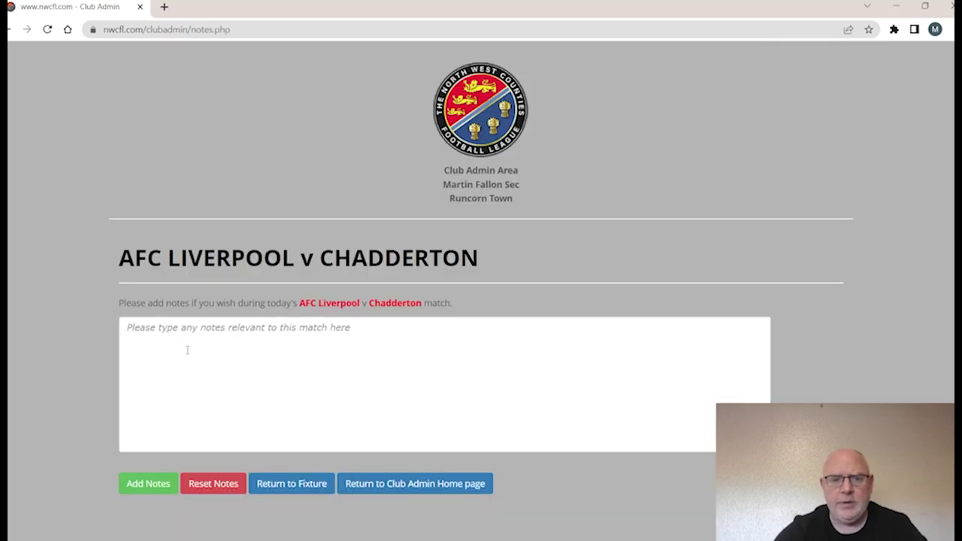
pyautogui.click(262, 336)
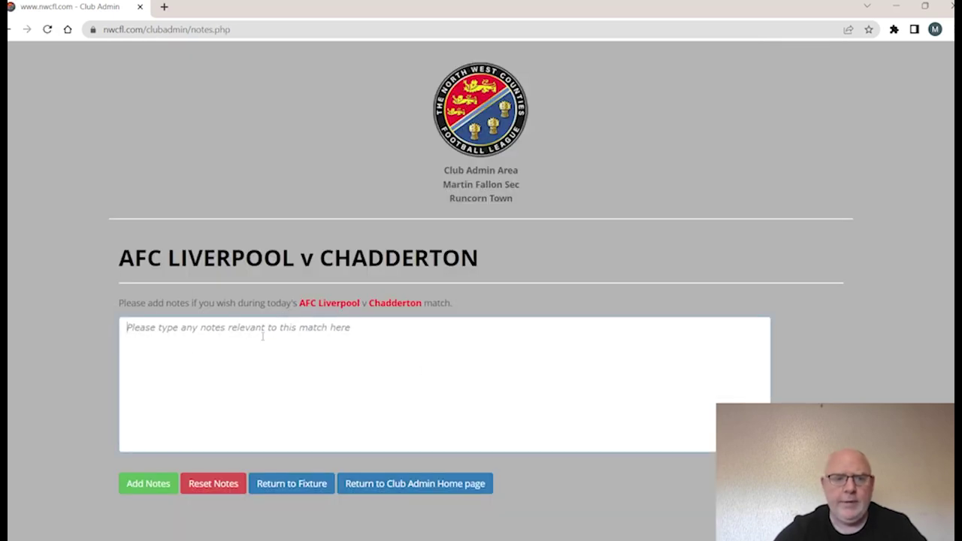
pyautogui.write('16')
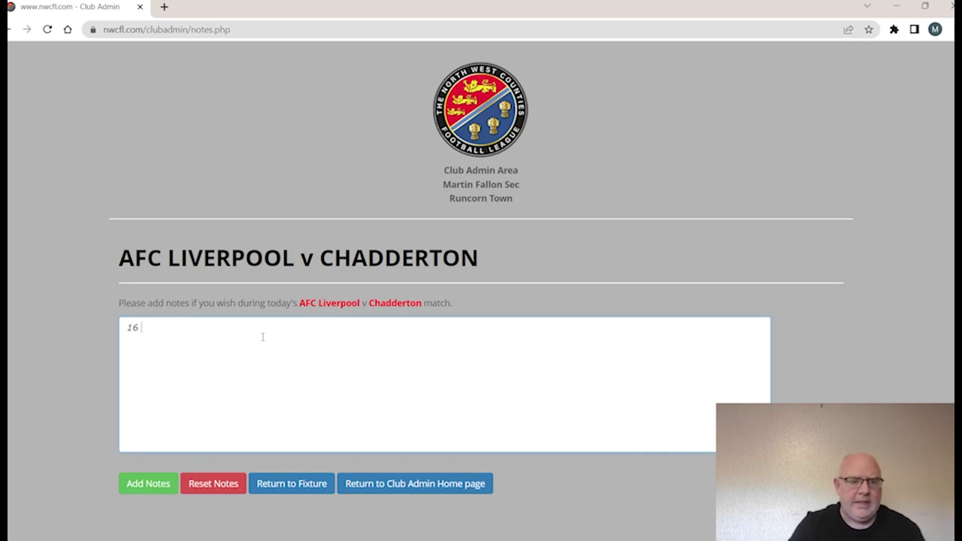
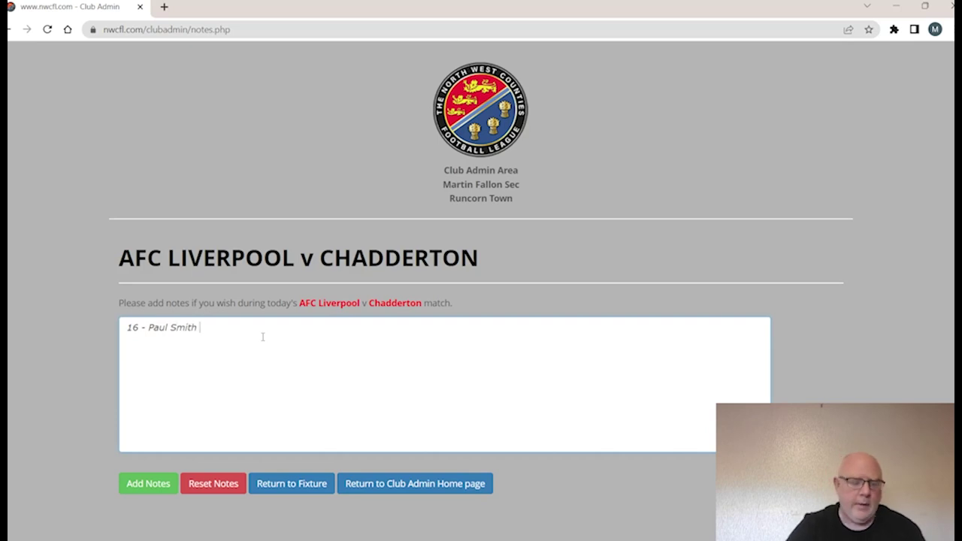
pyautogui.write('scored')
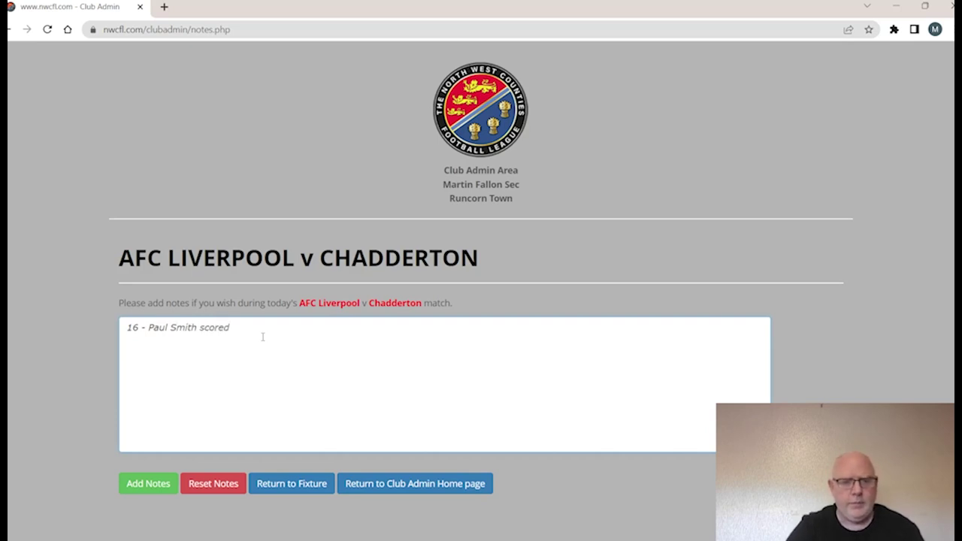
pyautogui.click(166, 475)
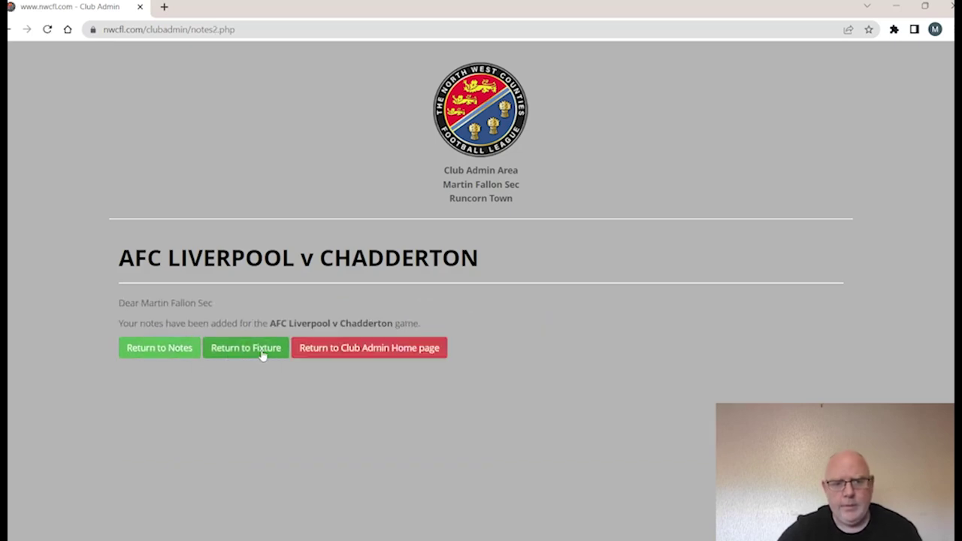
# Step: Reopen the notes, add a 34th-minute equaliser line naming the scorer, and save
pyautogui.click(239, 353)
pyautogui.scroll(-5, 380, 401)
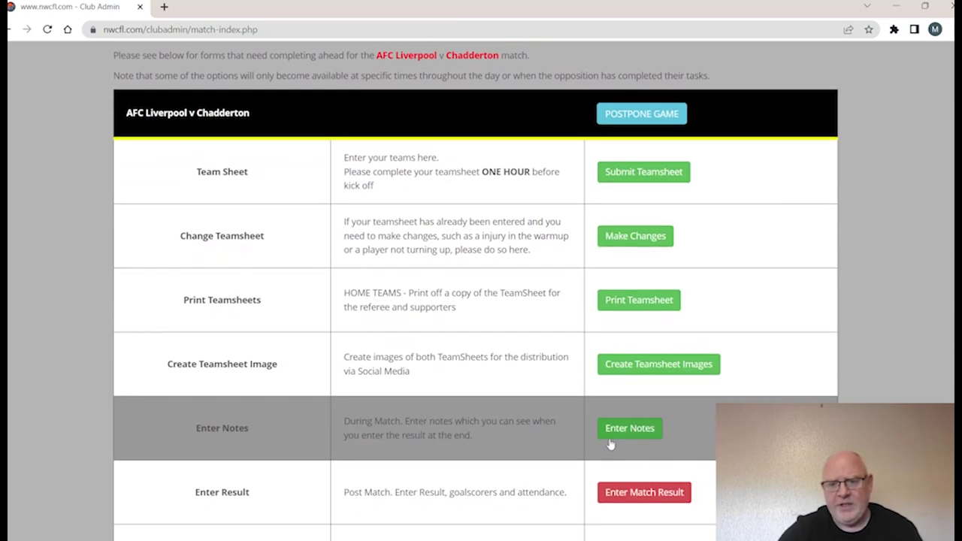
pyautogui.click(628, 429)
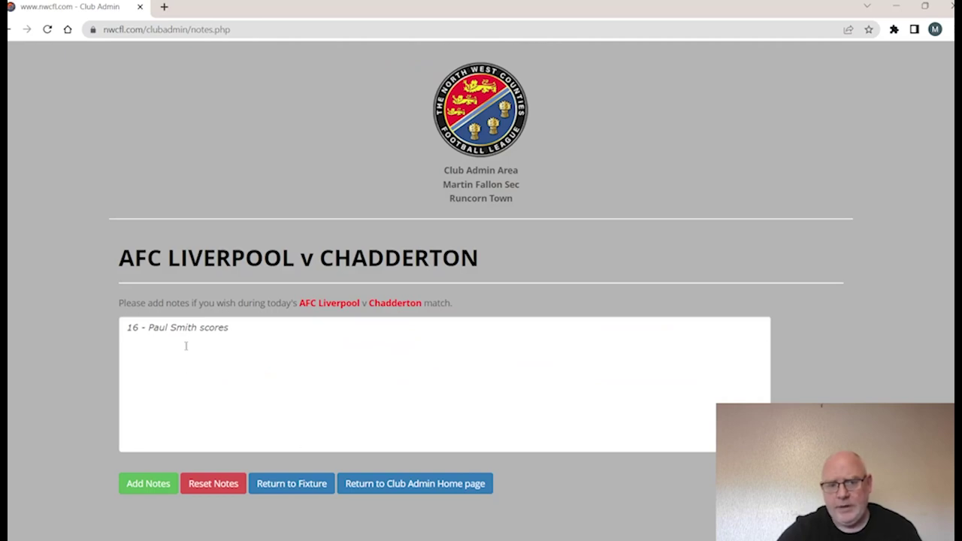
pyautogui.click(269, 330)
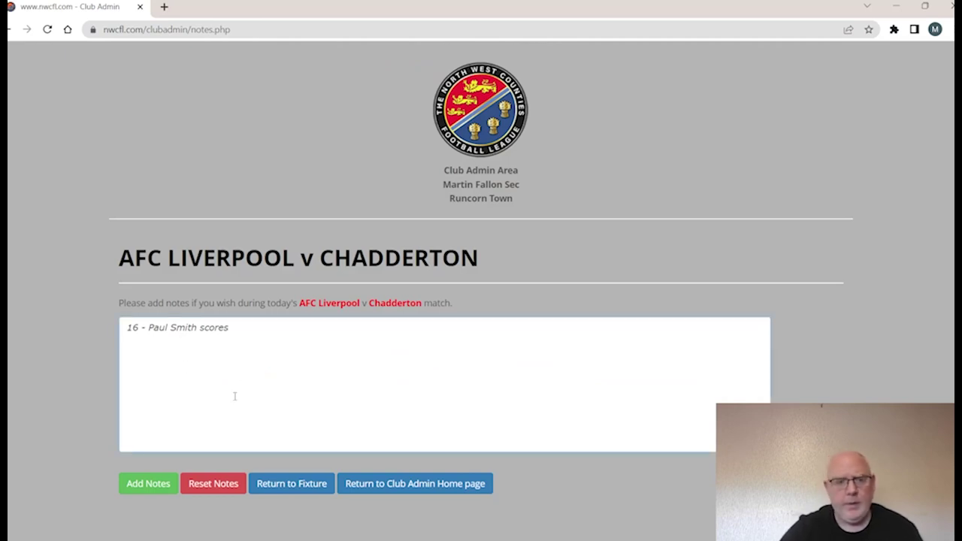
pyautogui.press('Return')
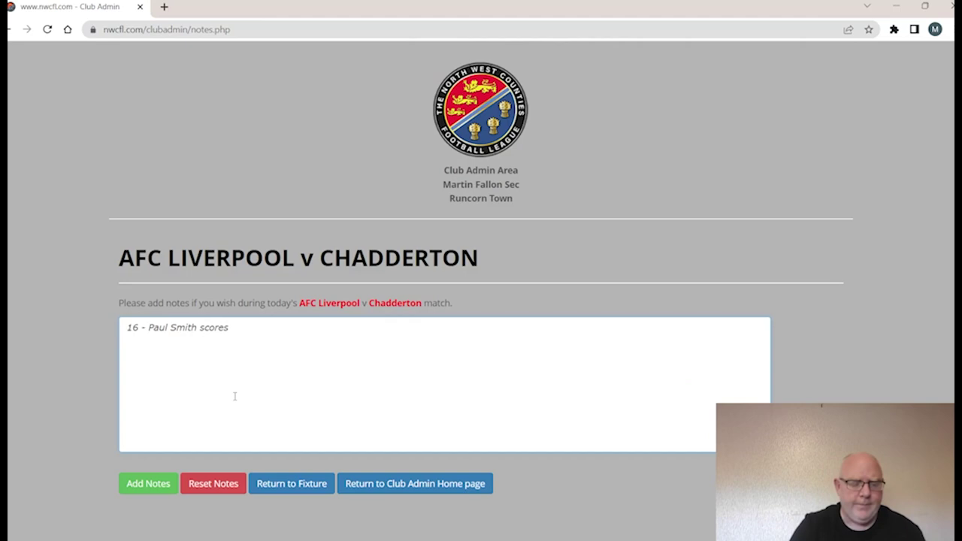
pyautogui.write('34 - ')
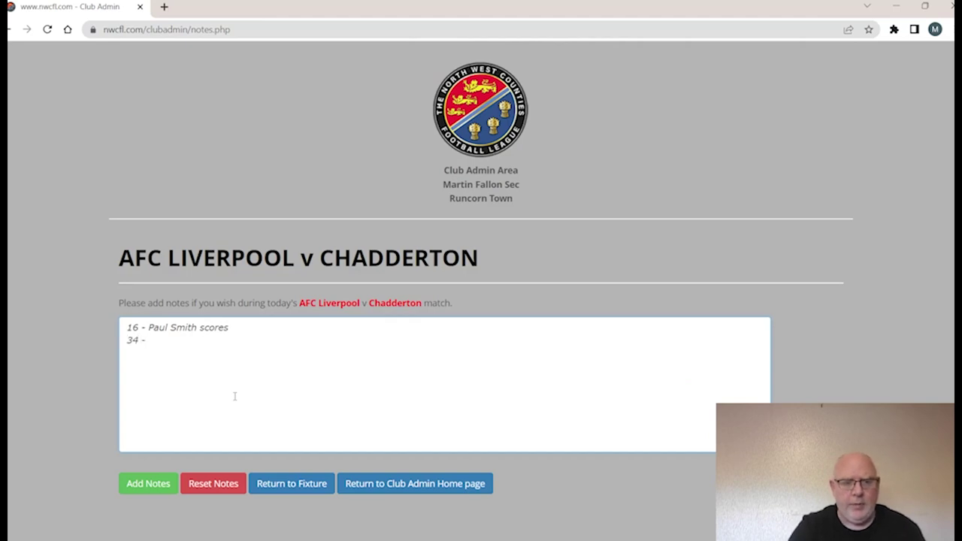
pyautogui.write('Paul Sc')
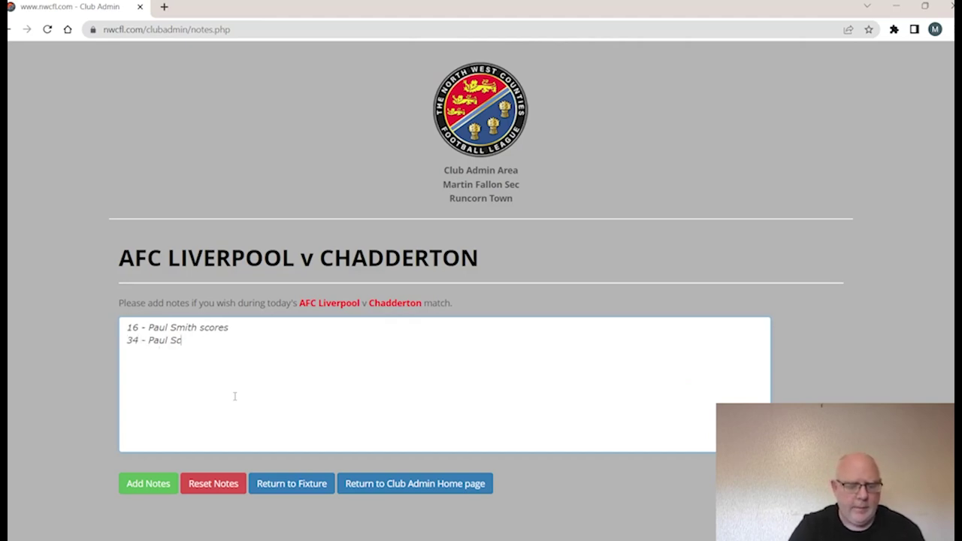
pyautogui.write('holes e')
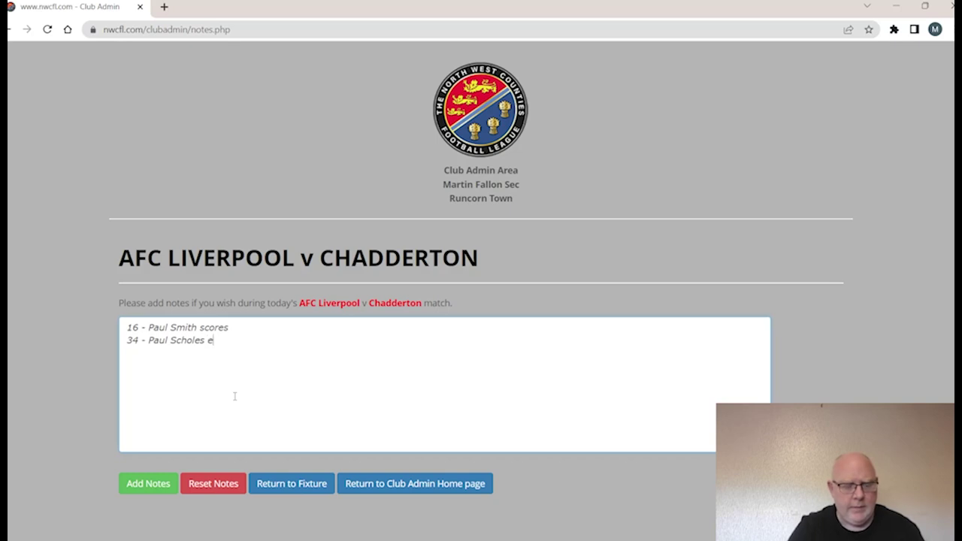
pyautogui.write('qualises')
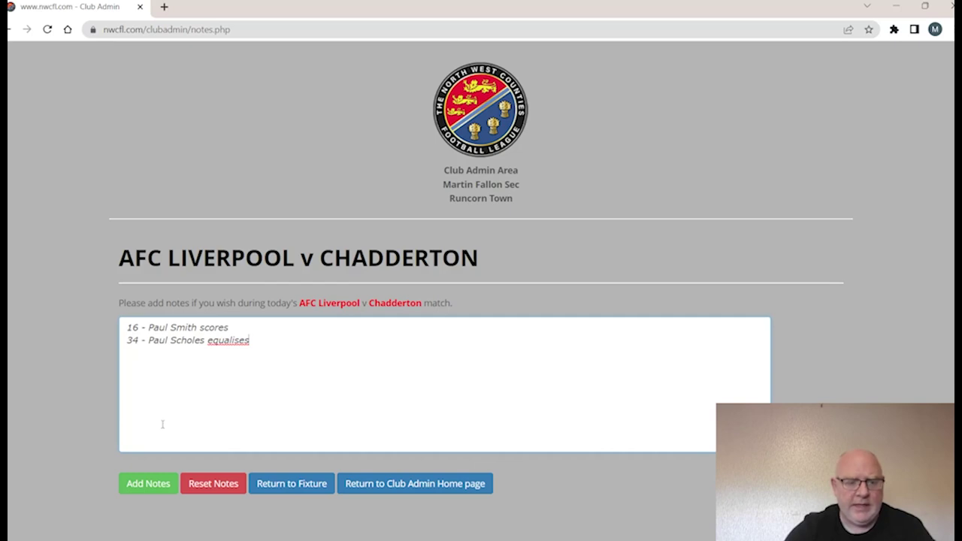
pyautogui.click(153, 487)
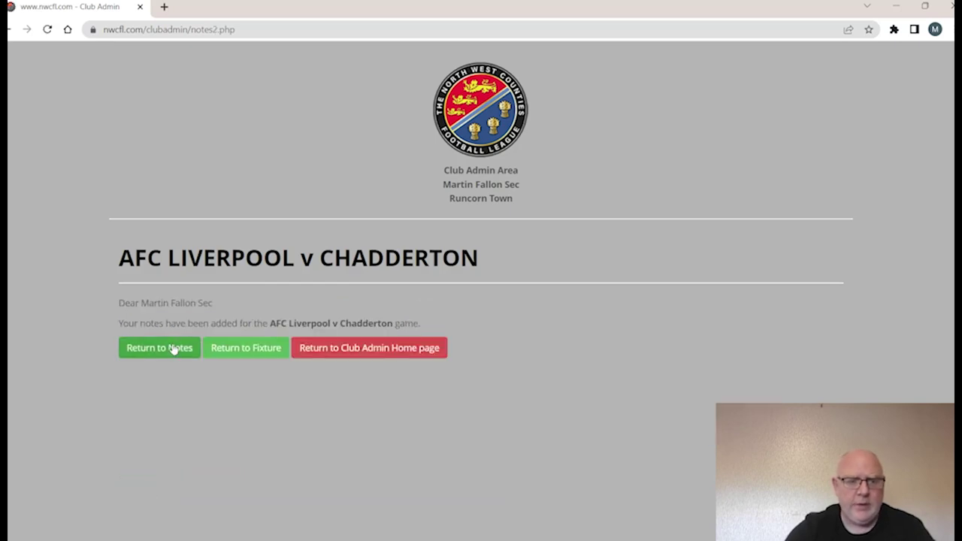
pyautogui.click(161, 348)
# Step: Add a '90+4' winner note naming the scorer, save the notes, and return to the fixture
pyautogui.click(167, 363)
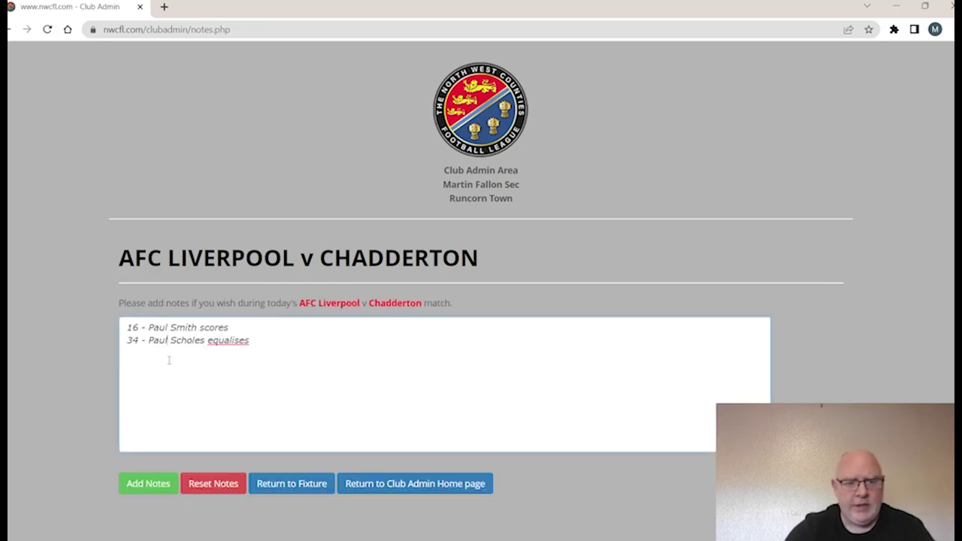
pyautogui.write('90+4')
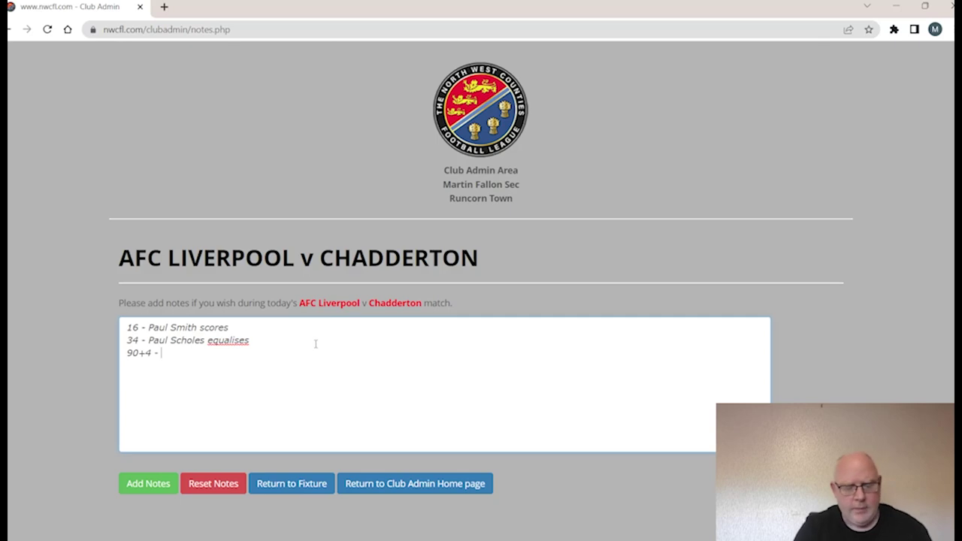
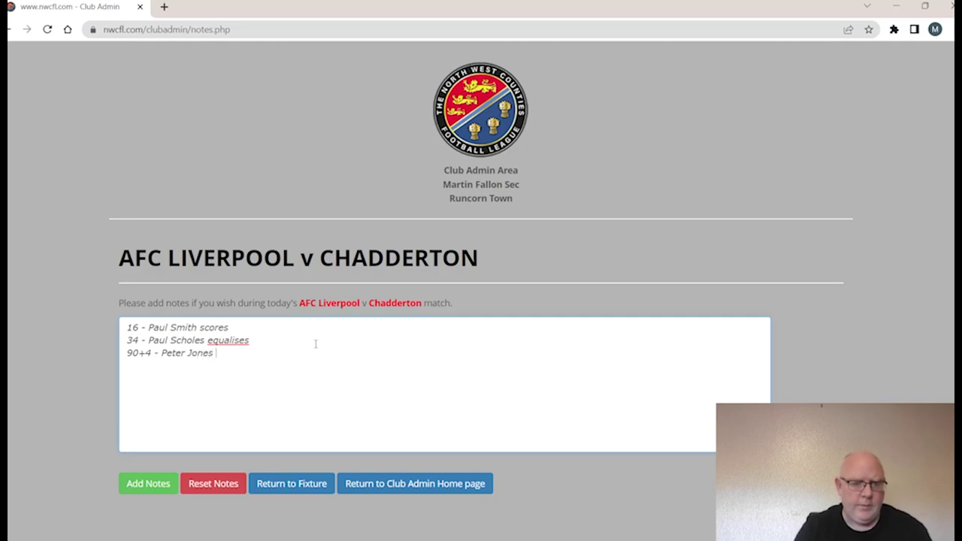
pyautogui.write('hits winner')
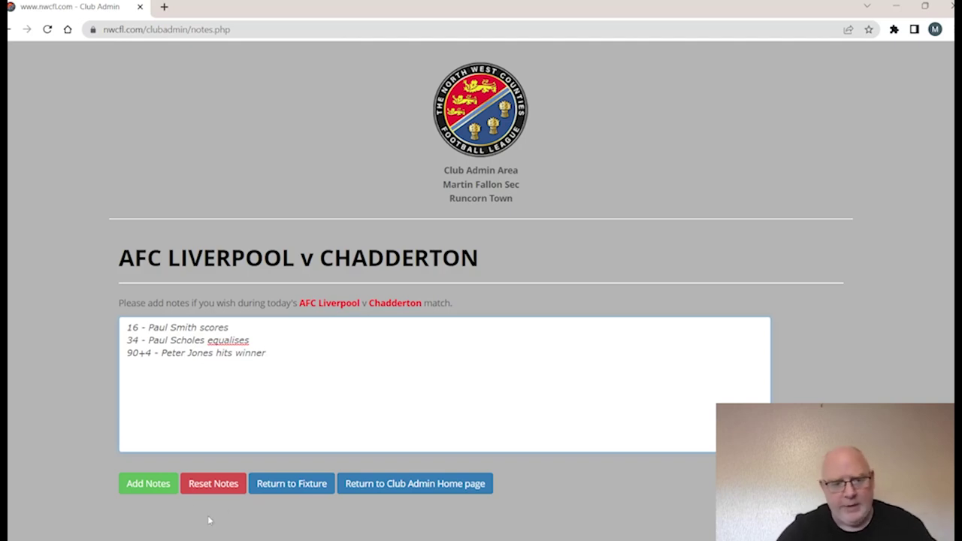
pyautogui.click(156, 482)
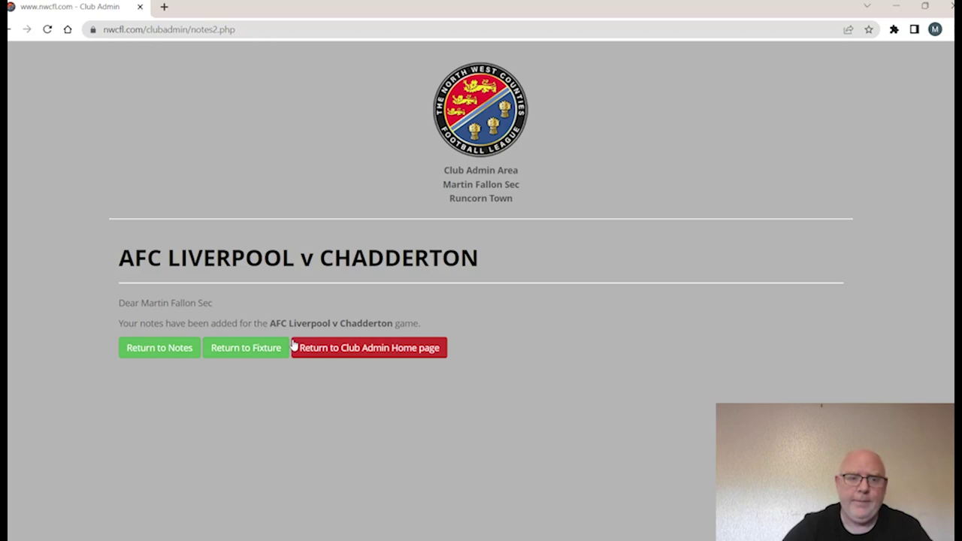
pyautogui.click(235, 339)
# Step: Scroll the fixture task table and open the Enter Match Result form
pyautogui.scroll(-4, 305, 265)
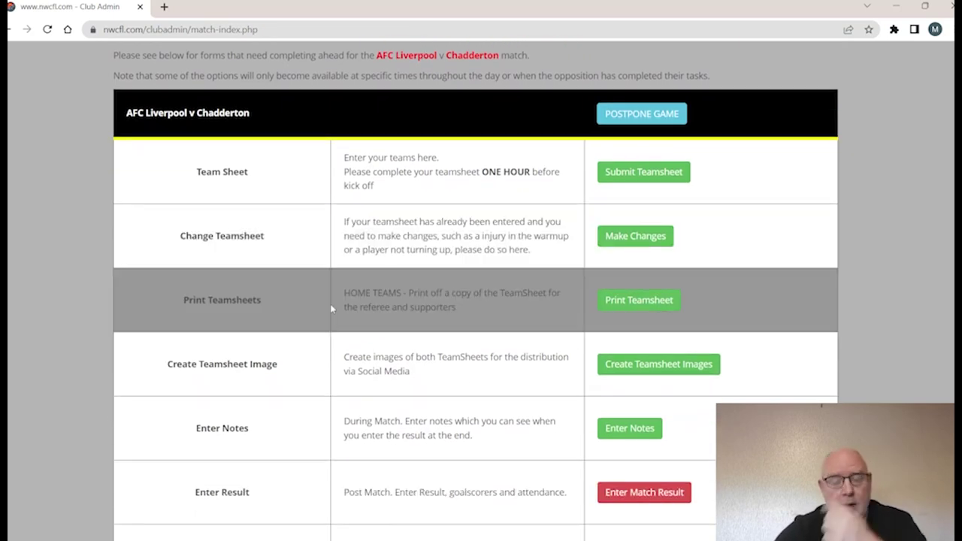
pyautogui.scroll(-1, 331, 308)
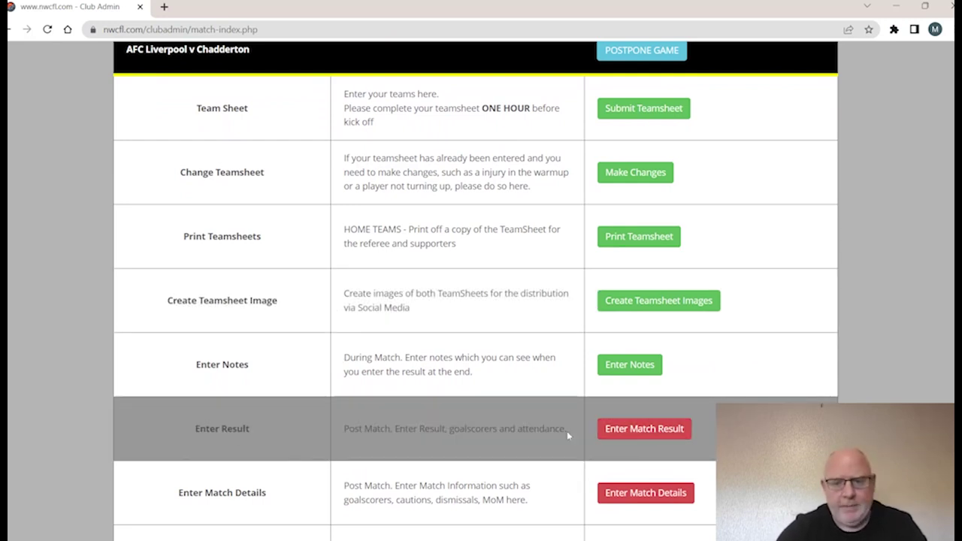
pyautogui.click(635, 433)
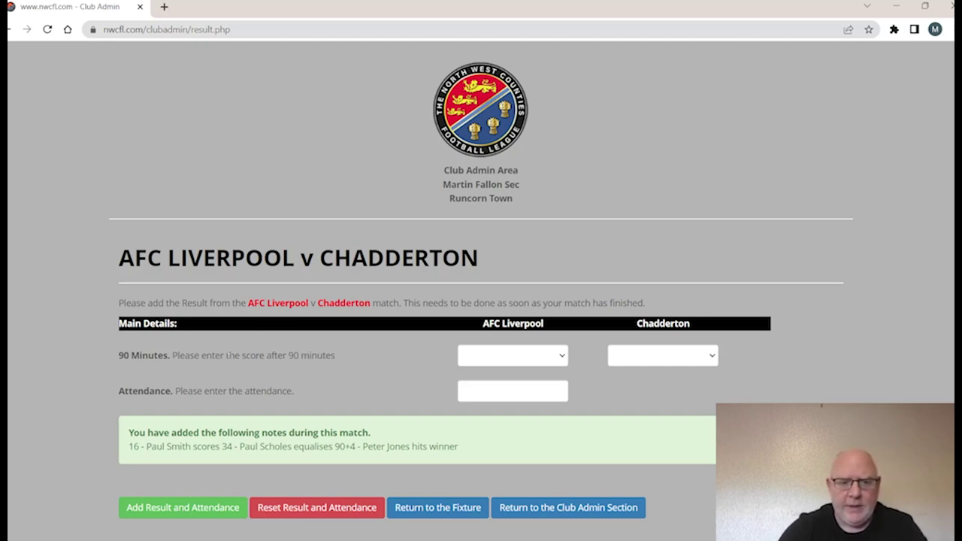
# Step: Browse the AFC Liverpool and Chadderton score dropdowns without picking a value
pyautogui.click(511, 359)
pyautogui.click(511, 358)
pyautogui.click(650, 357)
pyautogui.click(650, 356)
pyautogui.click(651, 357)
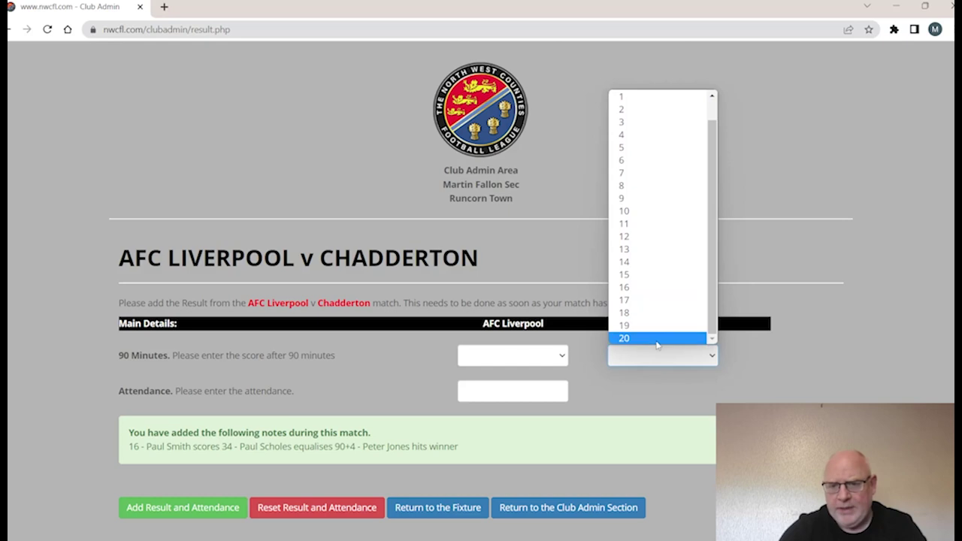
pyautogui.click(537, 356)
pyautogui.scroll(-1, 538, 339)
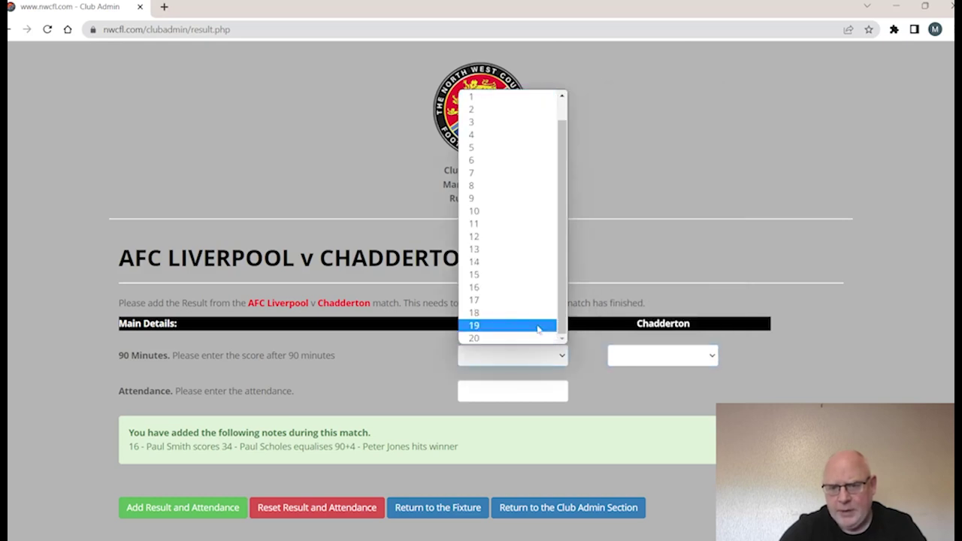
pyautogui.click(594, 375)
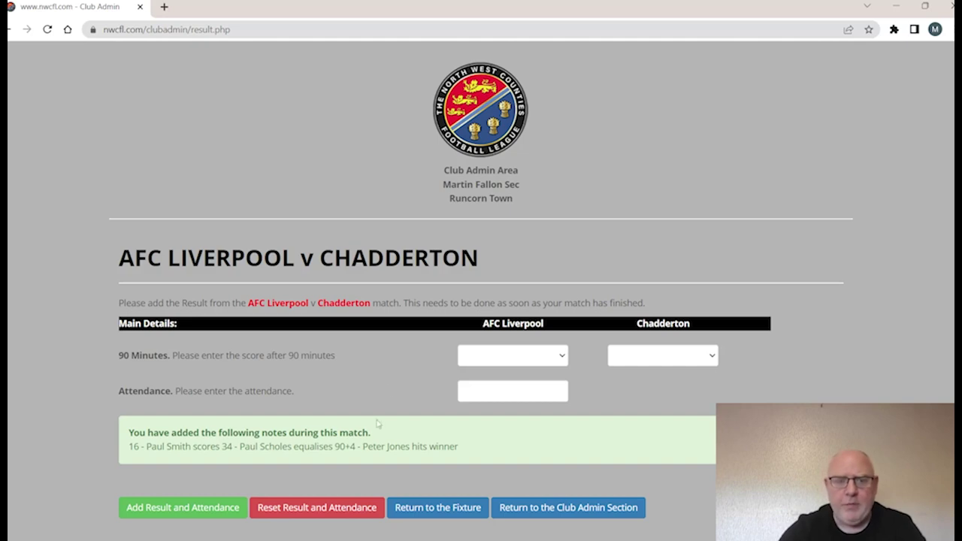
# Step: Set the 90-minute score to AFC Liverpool 4, Chadderton 3 and type attendance 245
pyautogui.click(496, 359)
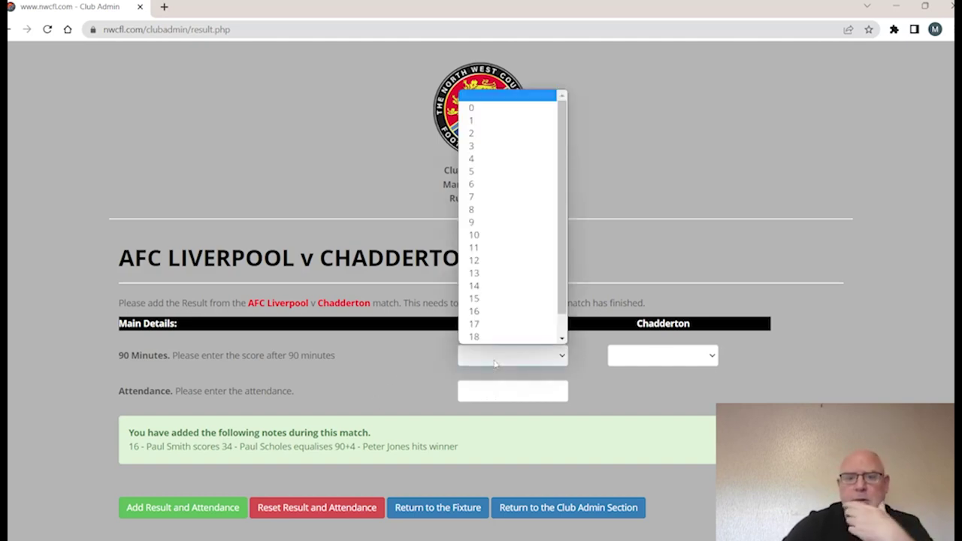
pyautogui.click(496, 158)
pyautogui.click(663, 355)
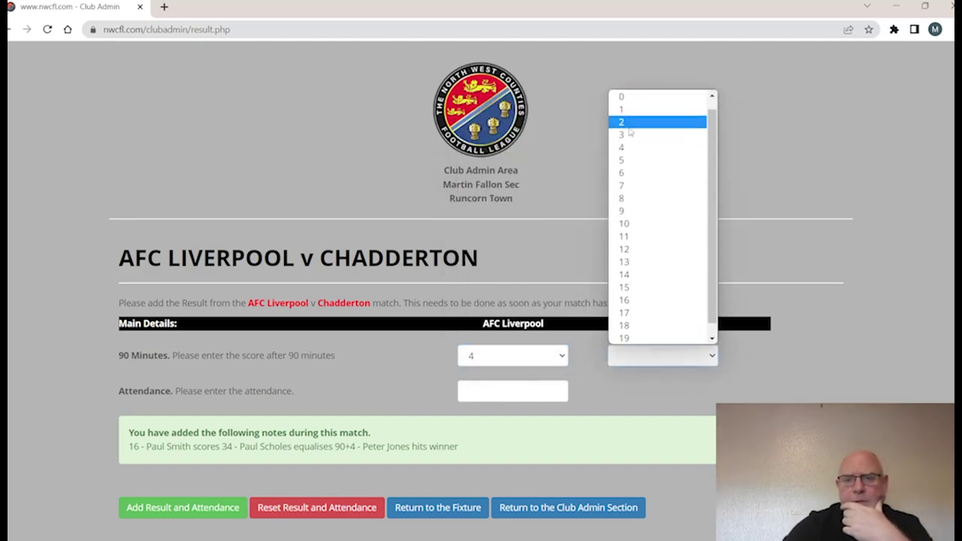
pyautogui.click(629, 135)
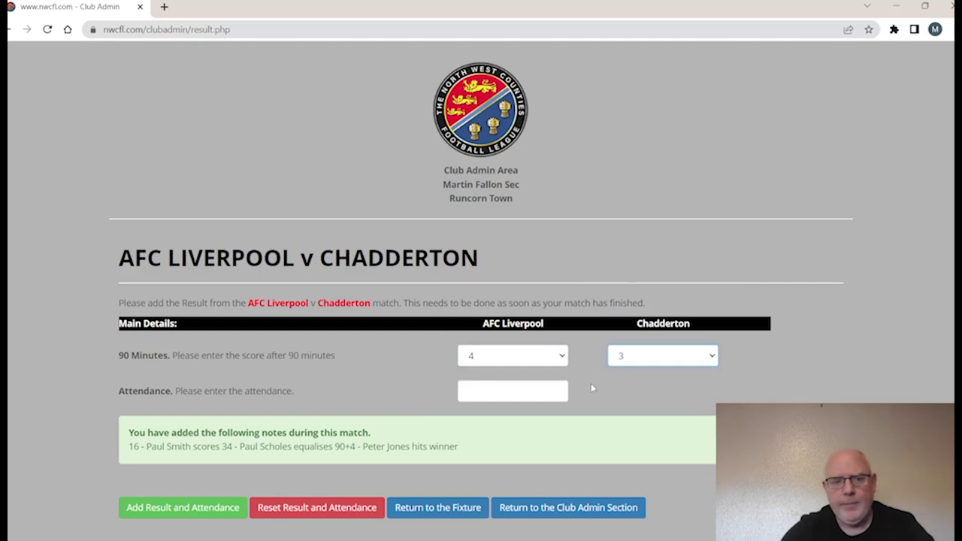
pyautogui.click(477, 390)
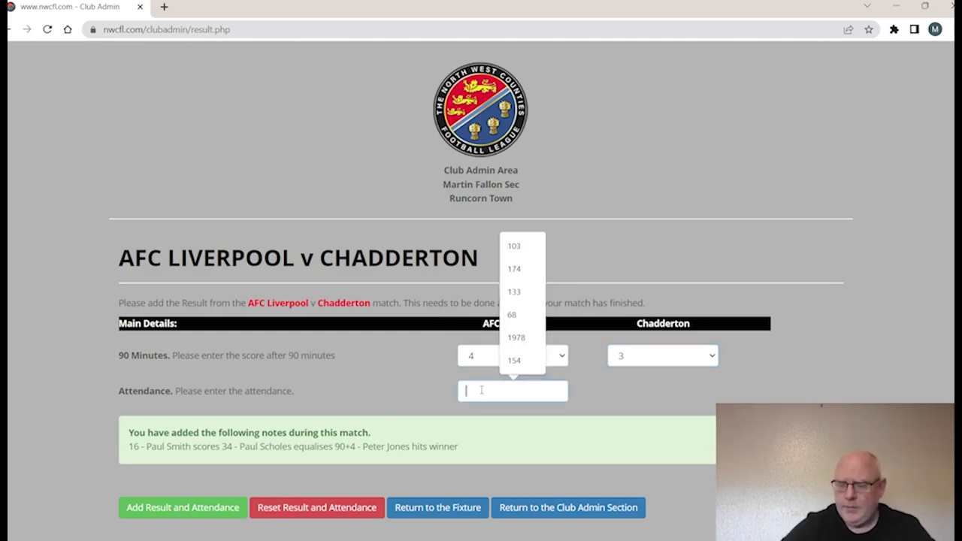
pyautogui.write('245')
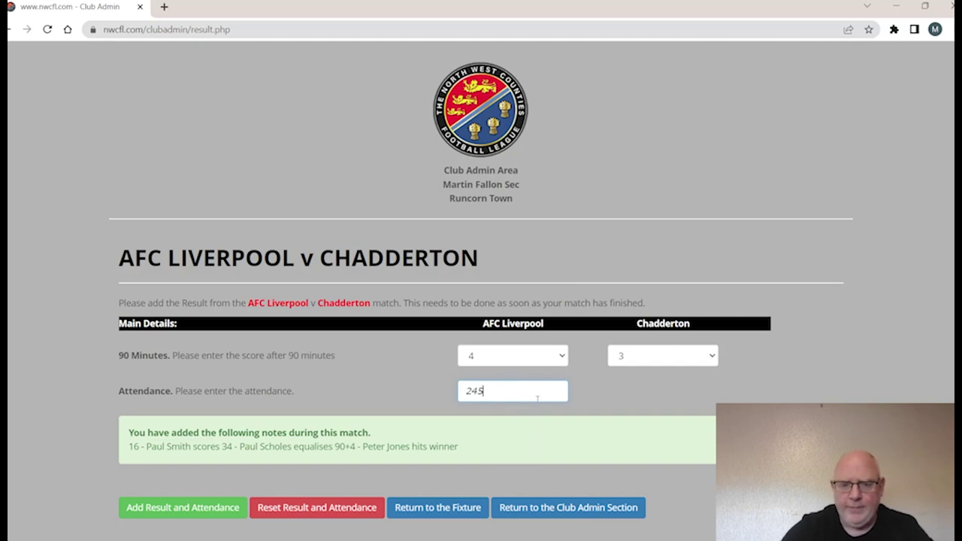
# Step: Submit the score and attendance, then record squad number 9 as first goalscorer at minute 12
pyautogui.click(163, 510)
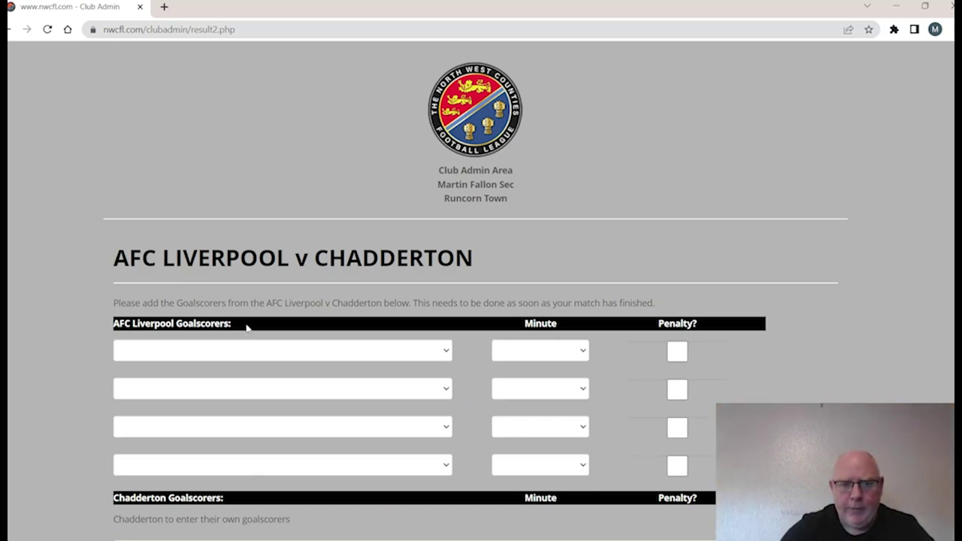
pyautogui.scroll(-1, 264, 350)
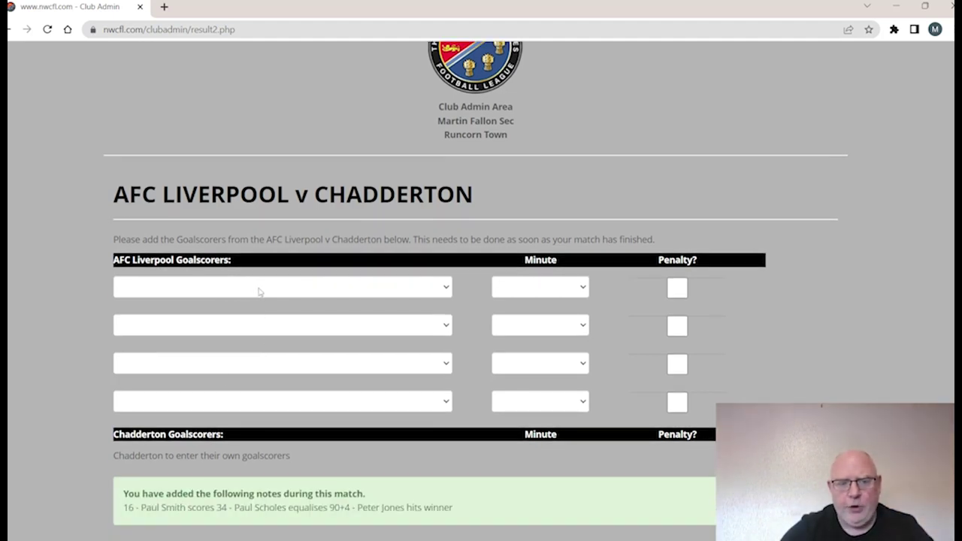
pyautogui.click(390, 291)
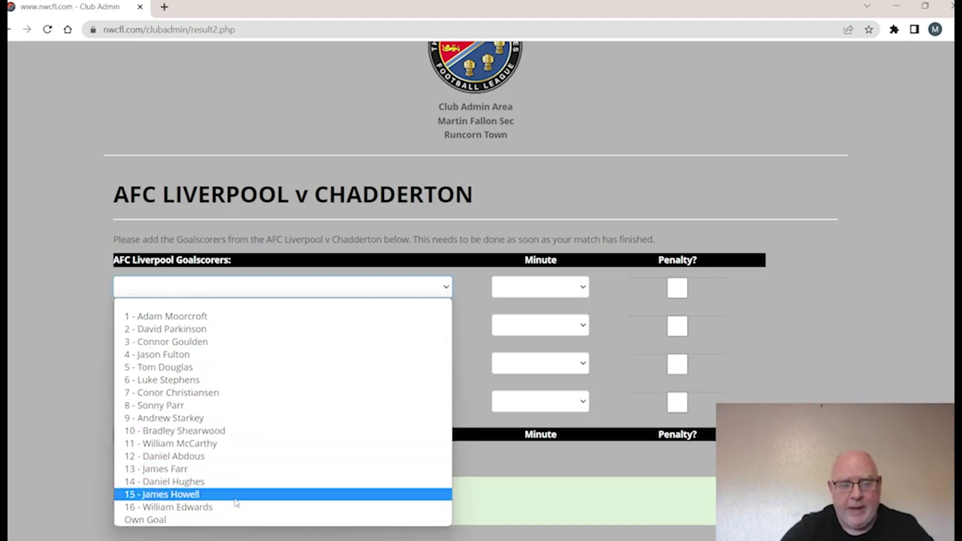
pyautogui.click(252, 419)
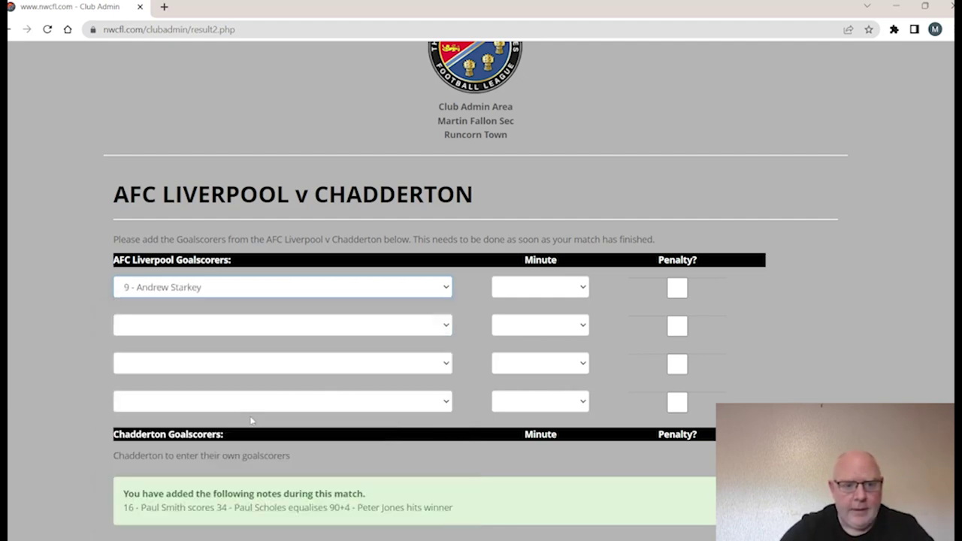
pyautogui.click(534, 286)
pyautogui.click(532, 179)
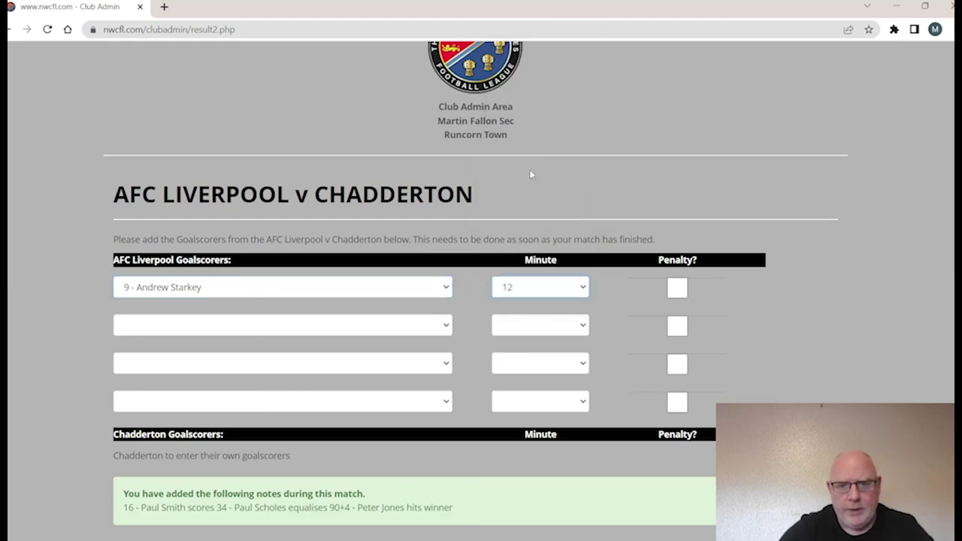
# Step: Record squad number 11 as second goalscorer at minute 41, marked as a penalty
pyautogui.click(380, 330)
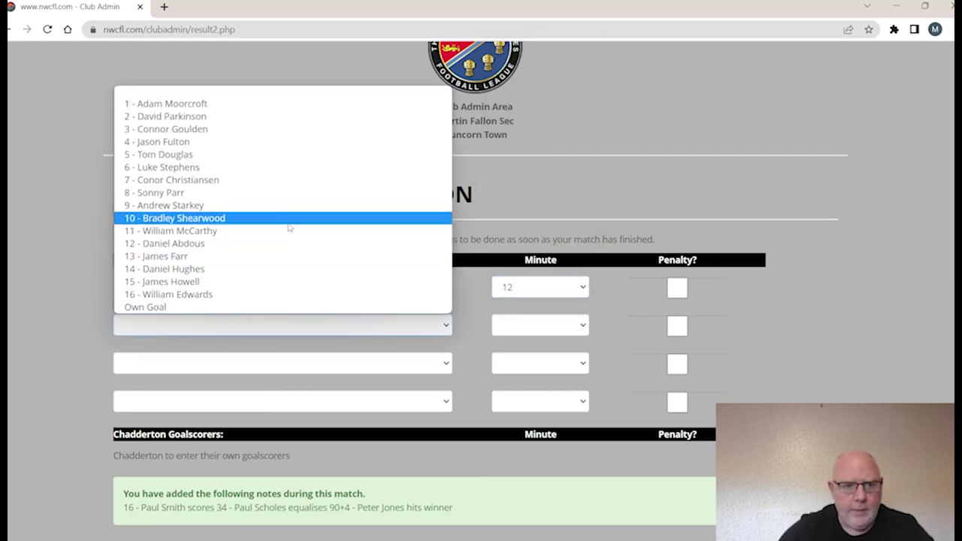
pyautogui.click(290, 230)
pyautogui.click(535, 326)
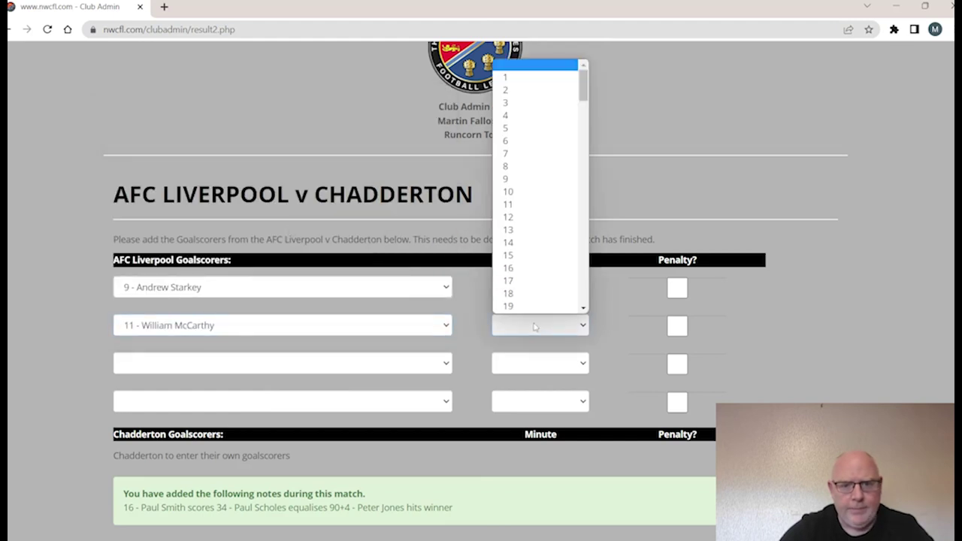
pyautogui.scroll(-7, 536, 259)
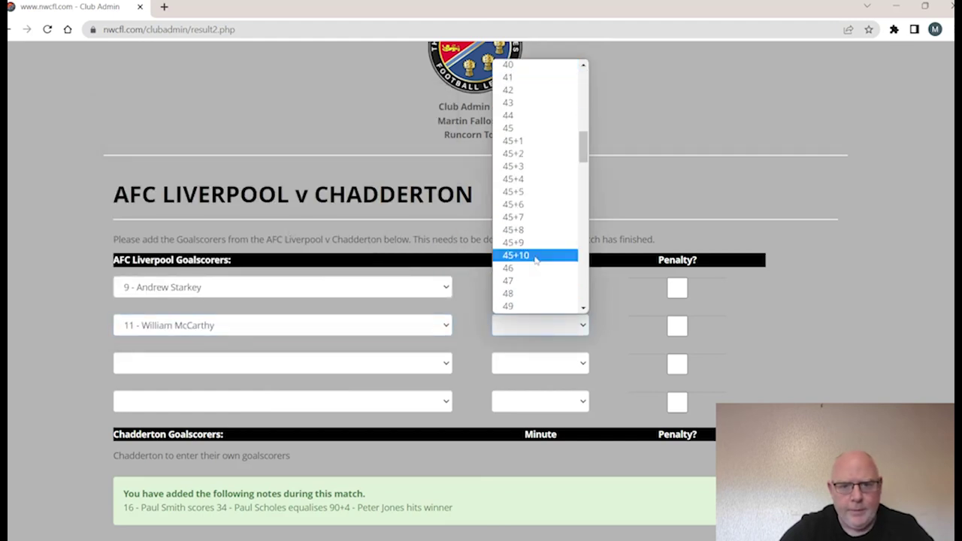
pyautogui.click(532, 77)
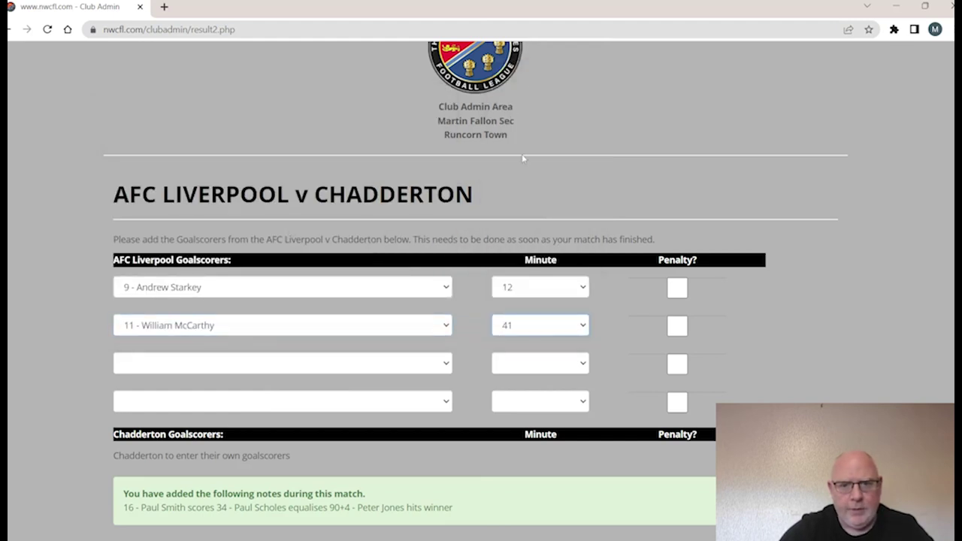
pyautogui.click(675, 327)
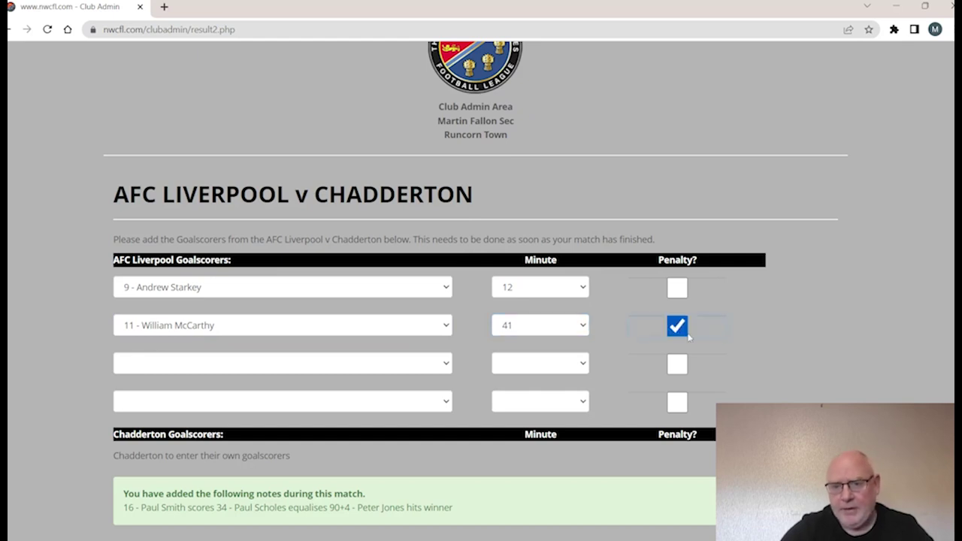
# Step: Record the number 4 player as third goalscorer at minute 45+5
pyautogui.click(359, 366)
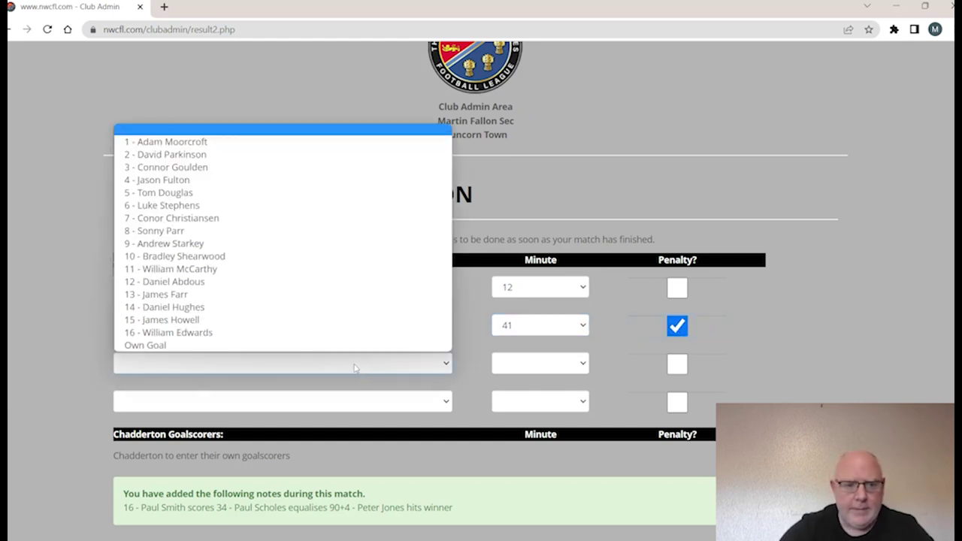
pyautogui.click(291, 179)
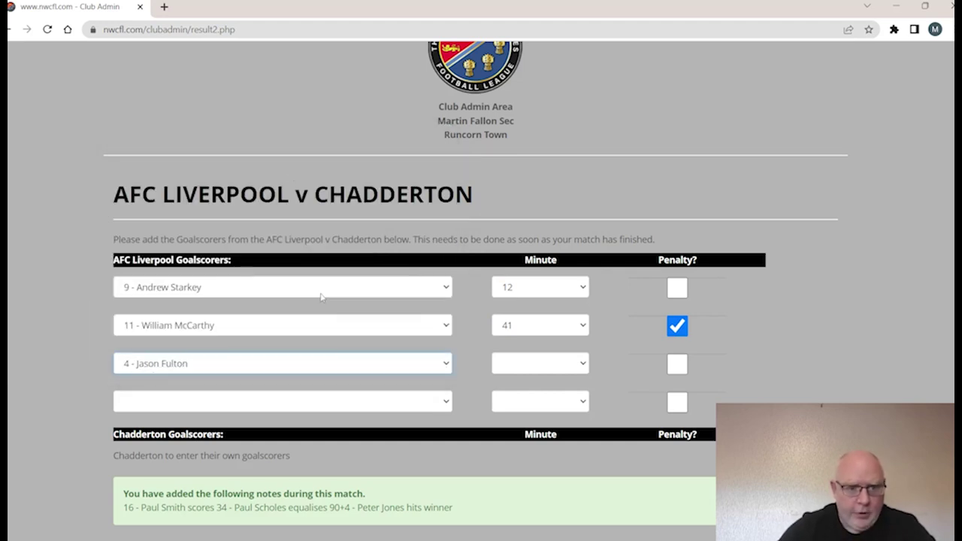
pyautogui.click(527, 364)
pyautogui.scroll(-7, 525, 225)
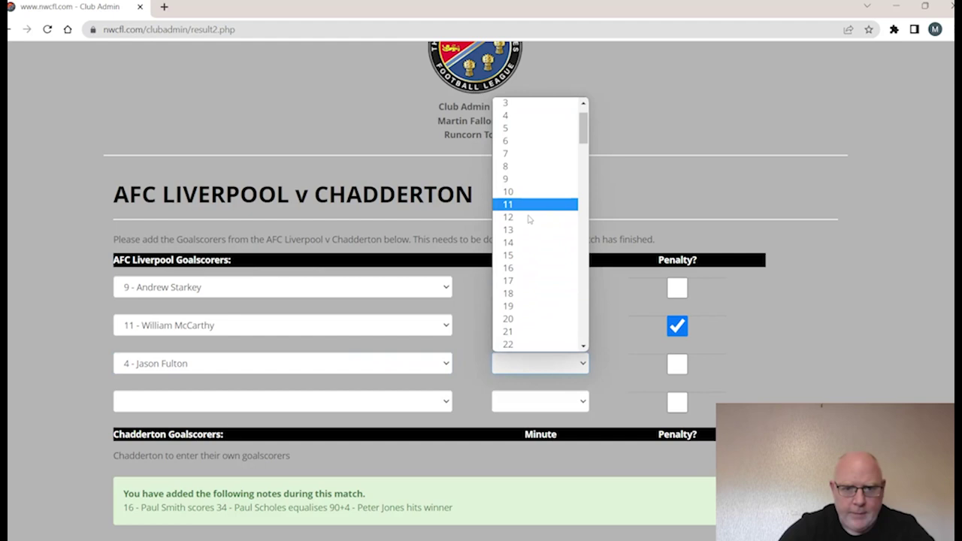
pyautogui.scroll(-4, 526, 225)
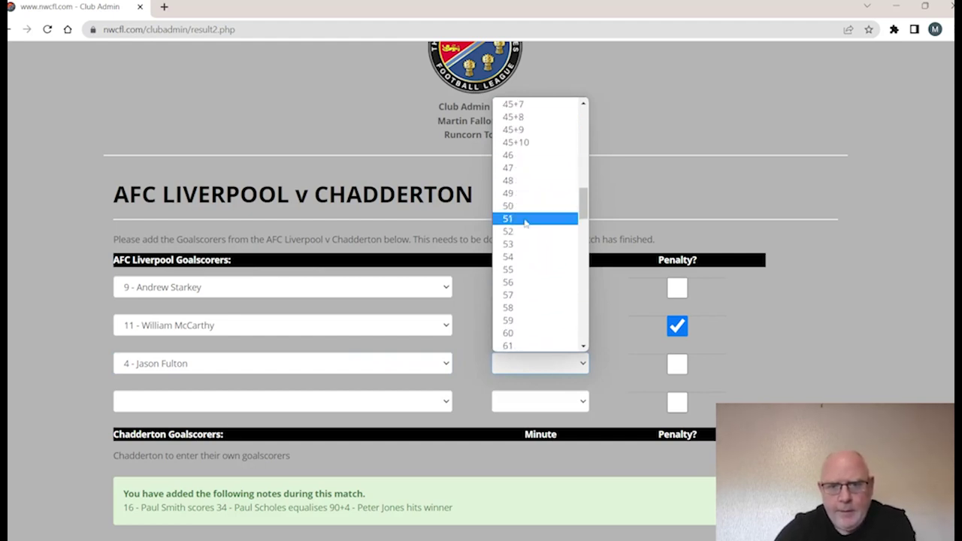
pyautogui.scroll(3, 527, 218)
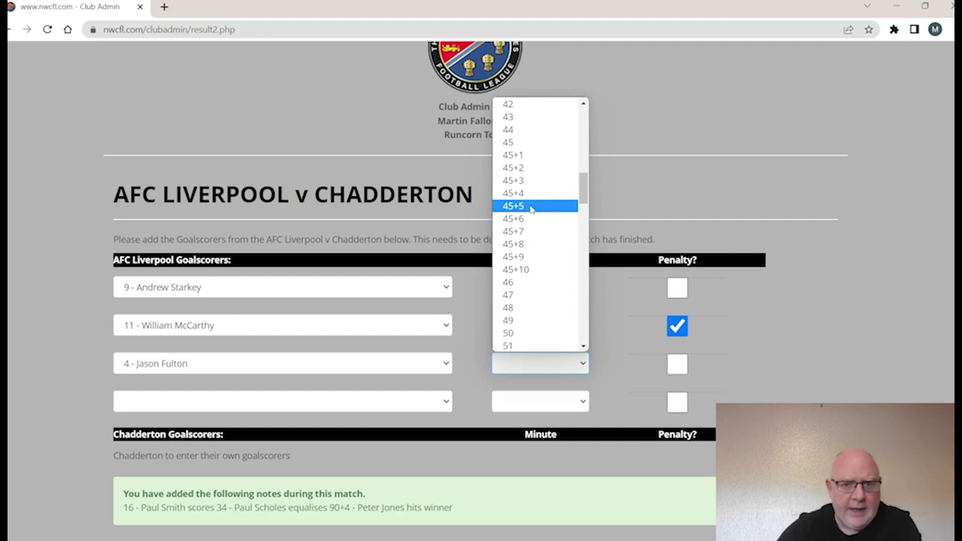
pyautogui.click(531, 206)
pyautogui.scroll(-1, 461, 361)
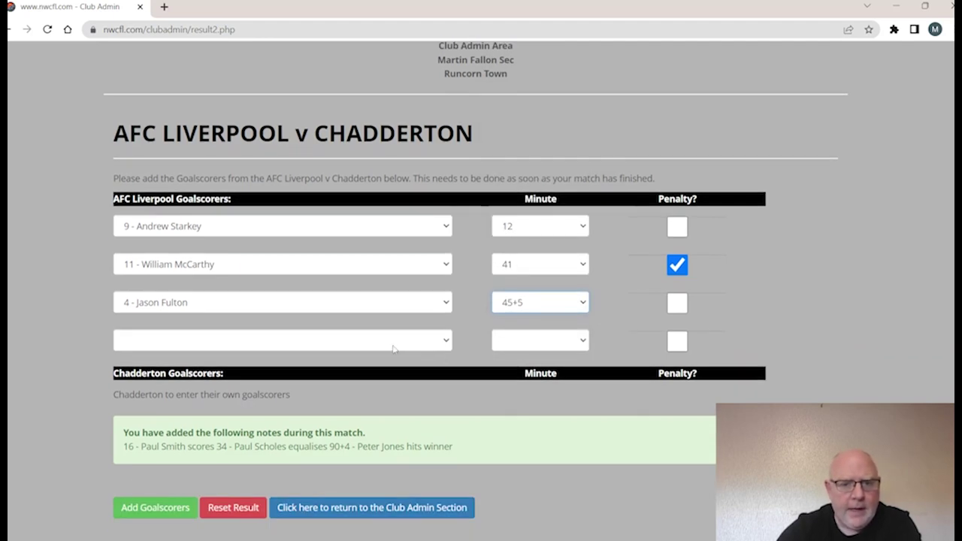
# Step: Select the number 14 player as the fourth goalscorer
pyautogui.click(392, 348)
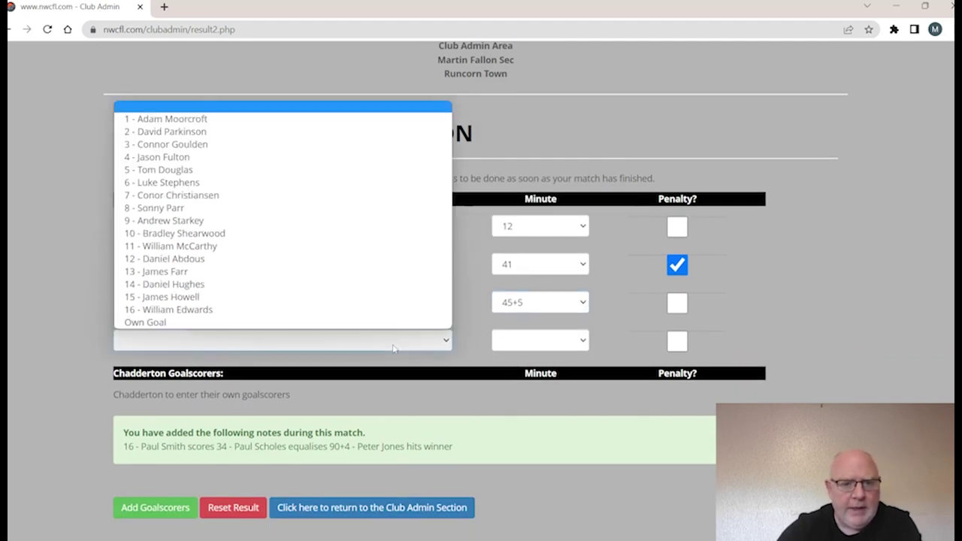
pyautogui.click(285, 285)
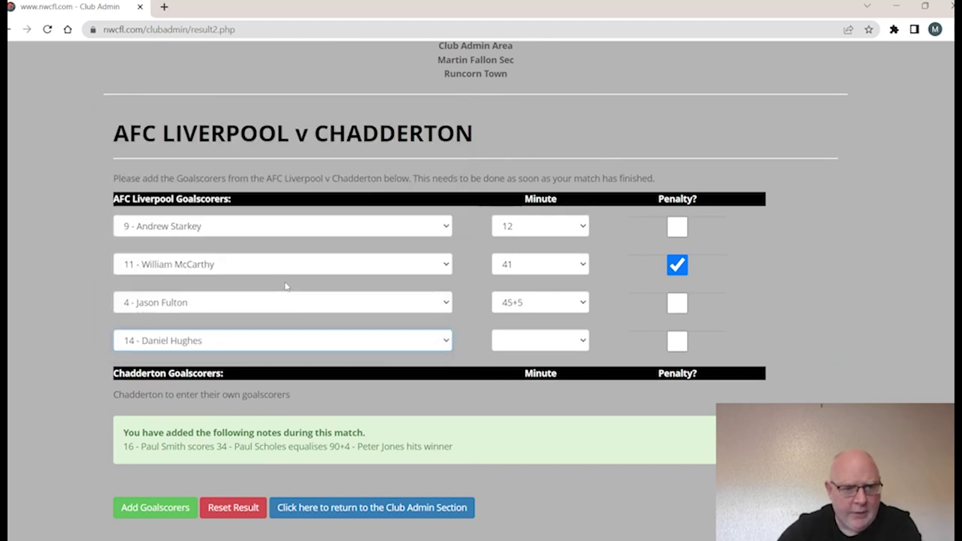
pyautogui.click(499, 339)
pyautogui.scroll(-20, 546, 256)
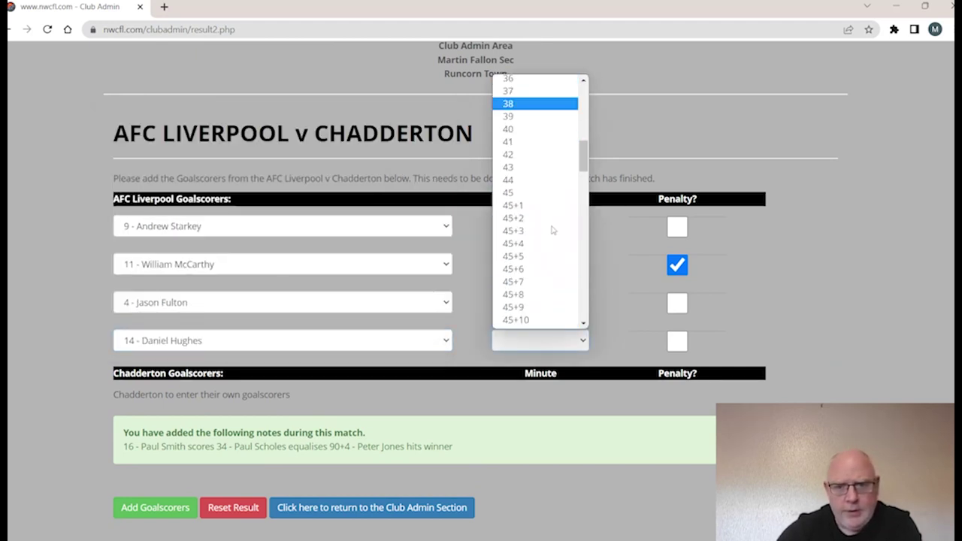
pyautogui.scroll(5, 551, 232)
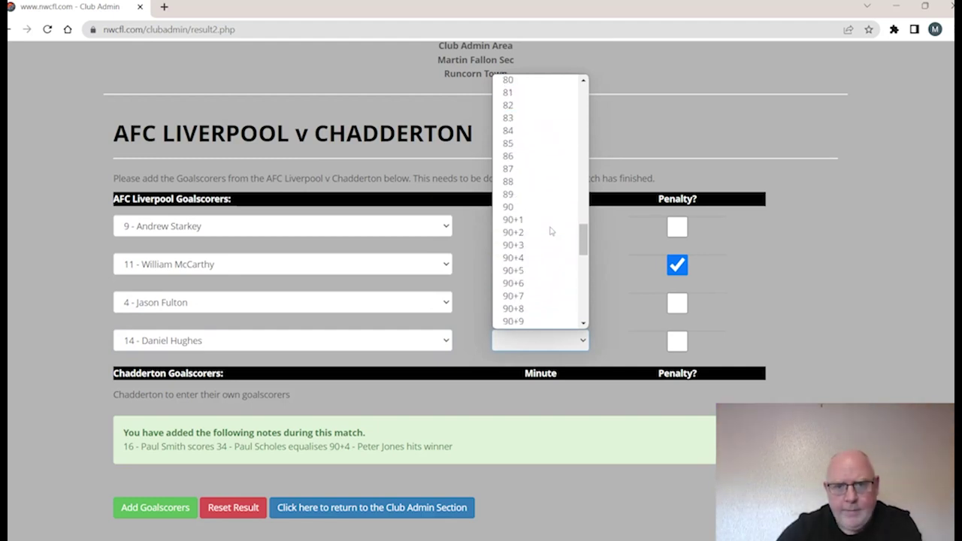
pyautogui.scroll(-3, 548, 230)
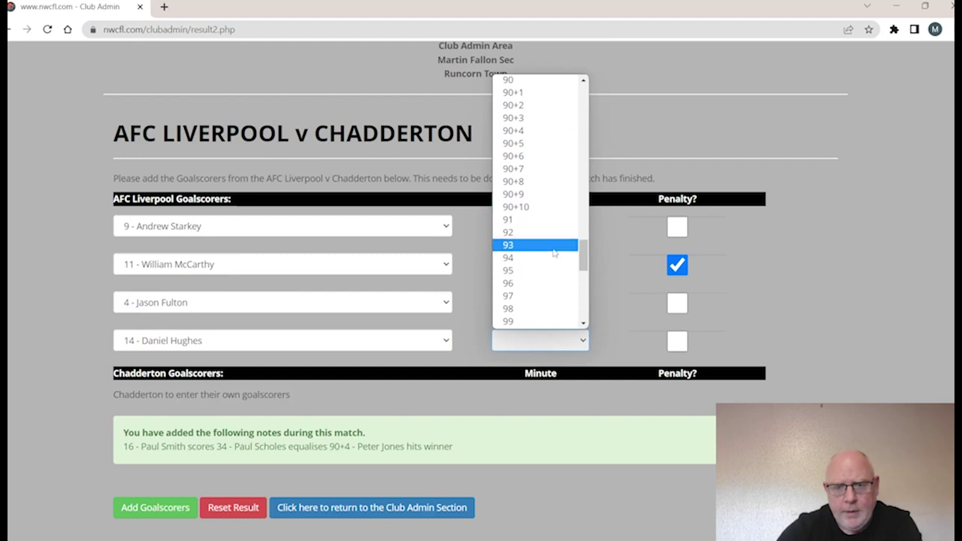
pyautogui.moveTo(582, 255); pyautogui.dragTo(584, 276)
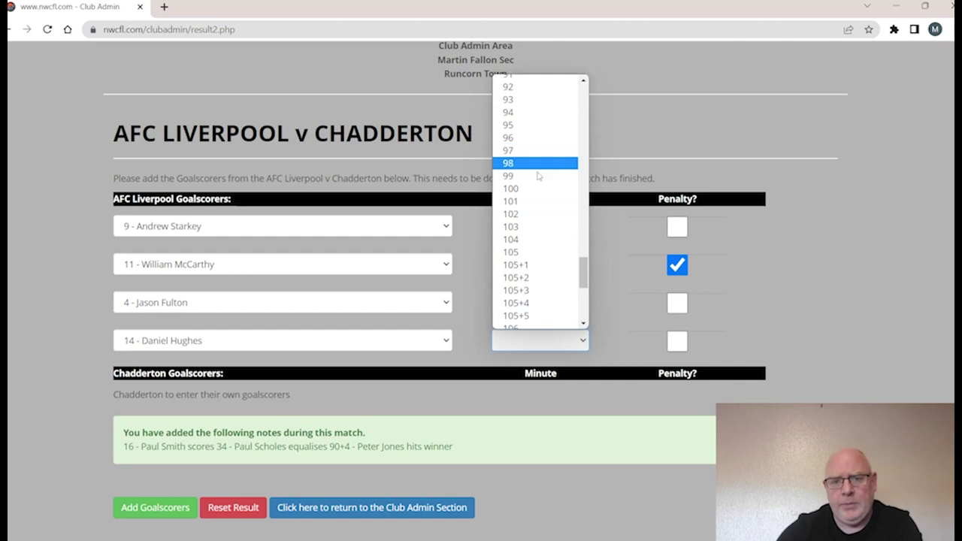
pyautogui.click(827, 299)
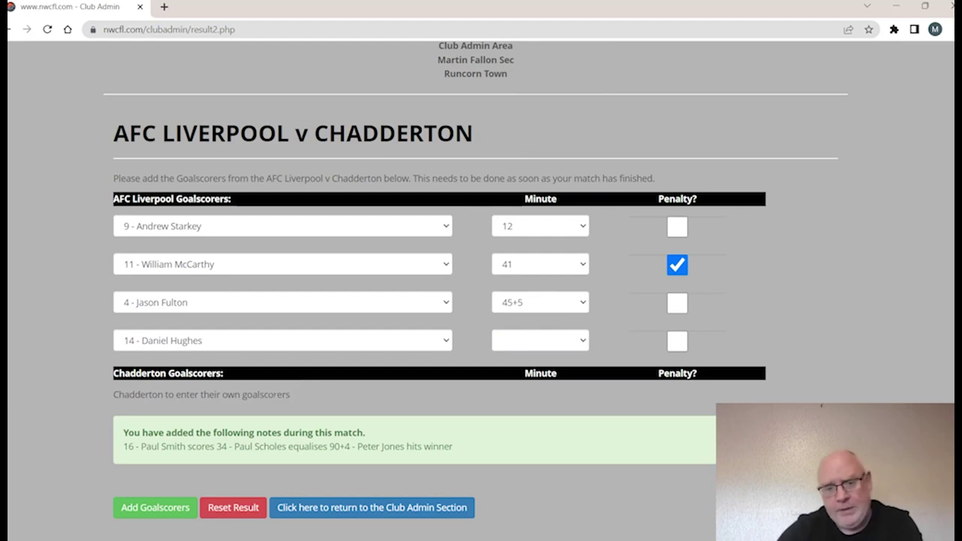
# Step: Set the fourth goal's minute to 90+2 and submit the four home goalscorers
pyautogui.click(536, 344)
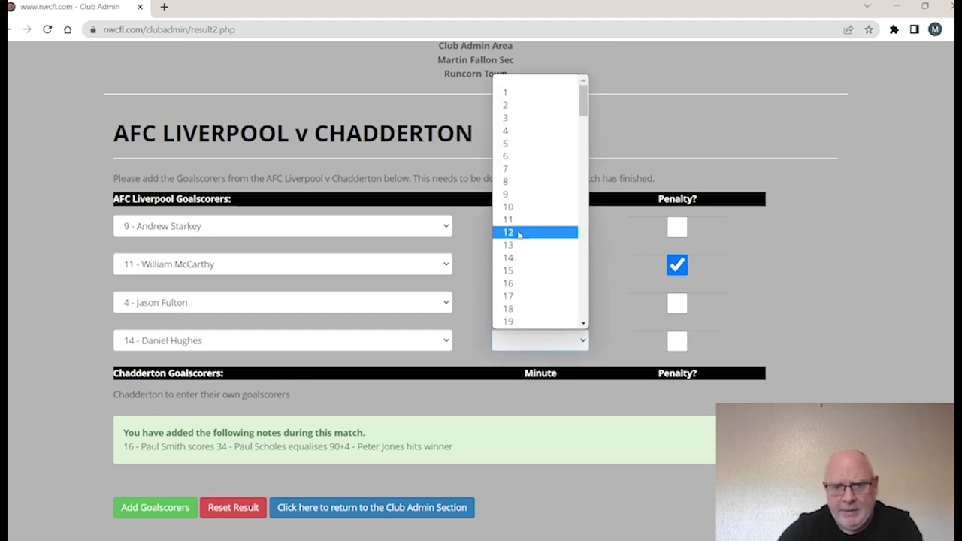
pyautogui.scroll(-15, 520, 235)
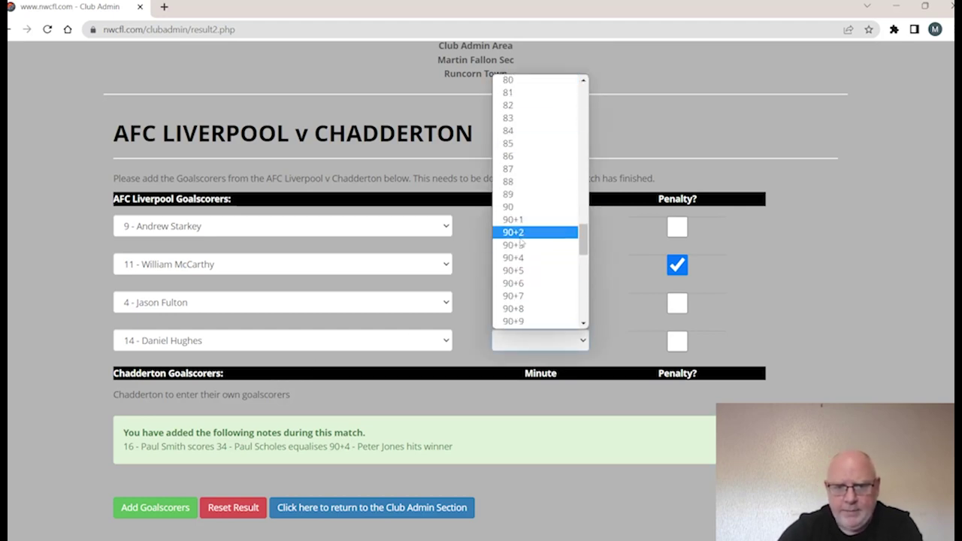
pyautogui.click(519, 234)
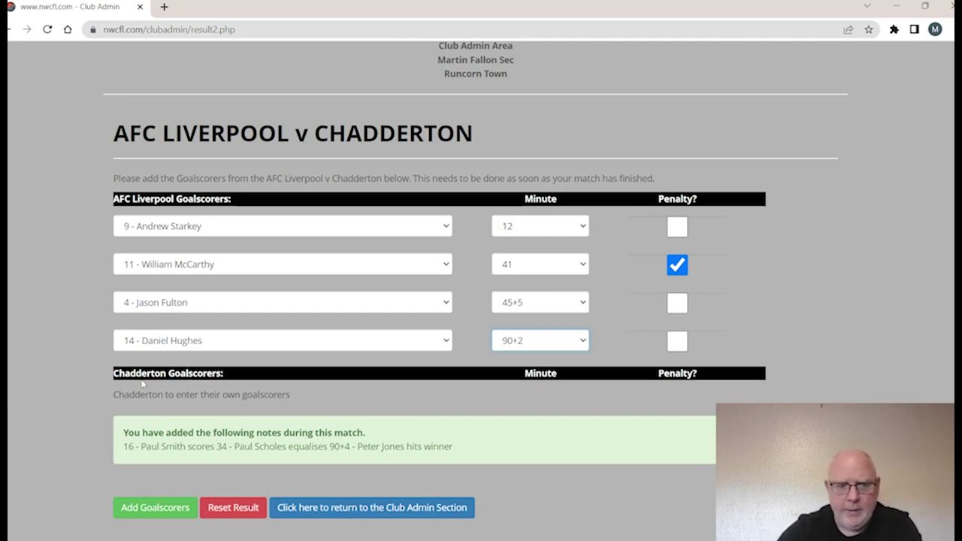
pyautogui.click(156, 509)
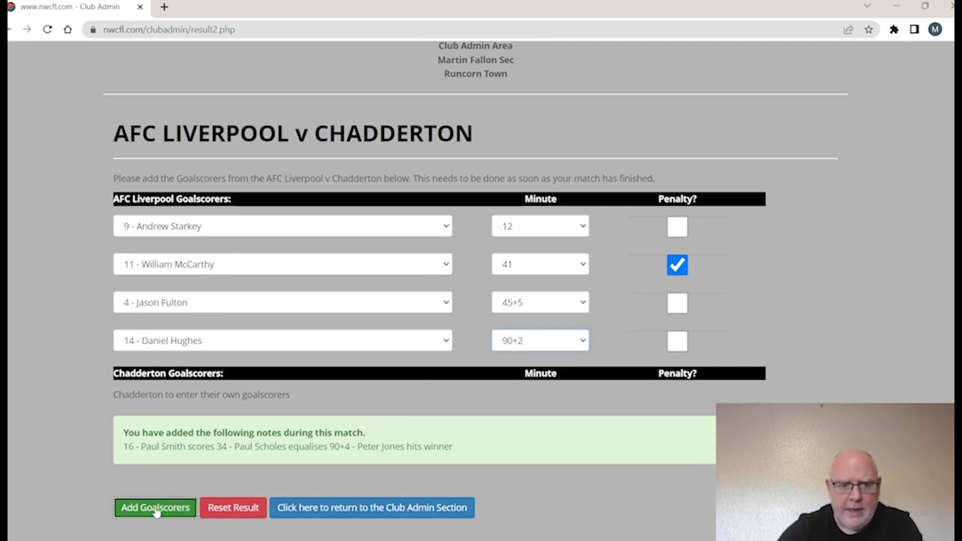
# Step: Save the confirmed 4-3 result with attendance 245, then go back to the Club Admin home page
pyautogui.scroll(-1, 389, 375)
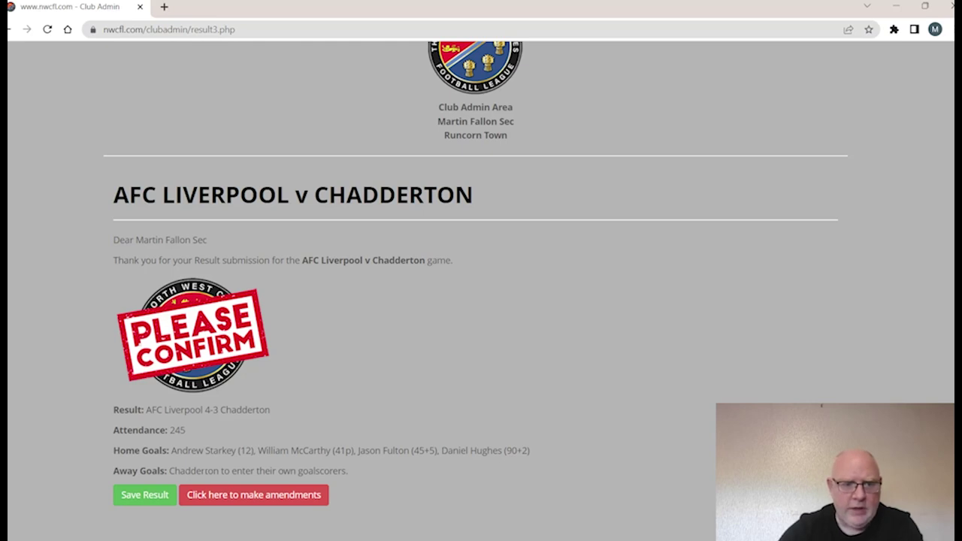
pyautogui.click(158, 494)
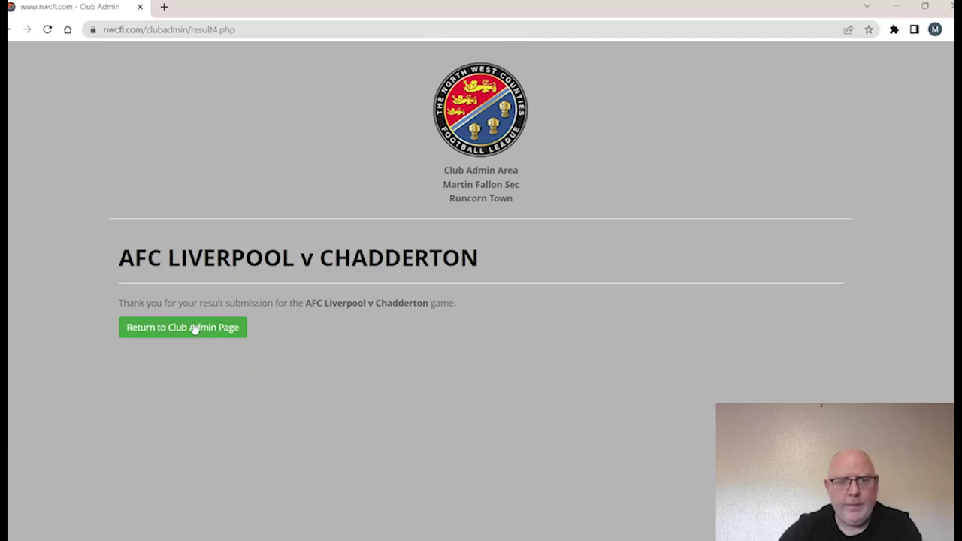
pyautogui.click(195, 329)
# Step: Open the AFC Liverpool v Chadderton match from TASKS and scroll to its task table and Data Audit
pyautogui.click(199, 287)
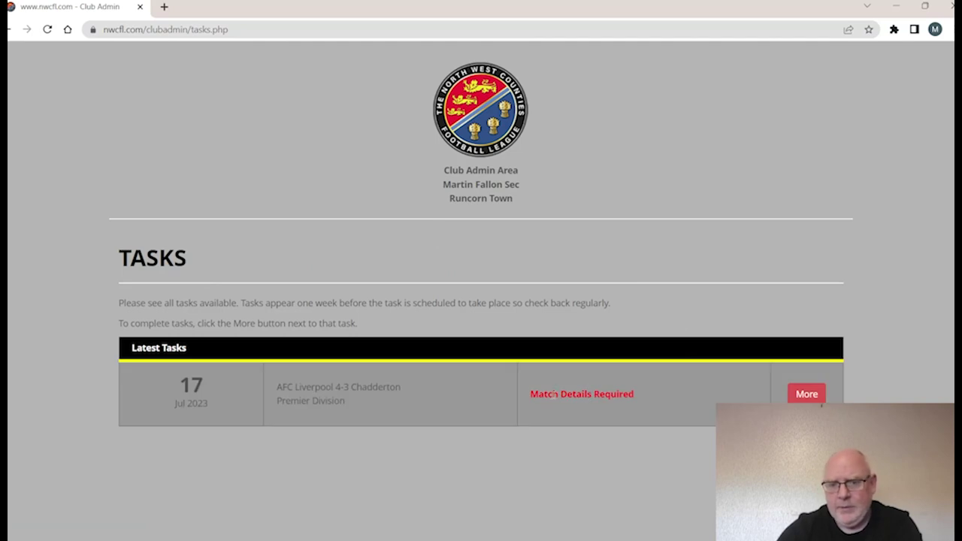
pyautogui.click(807, 393)
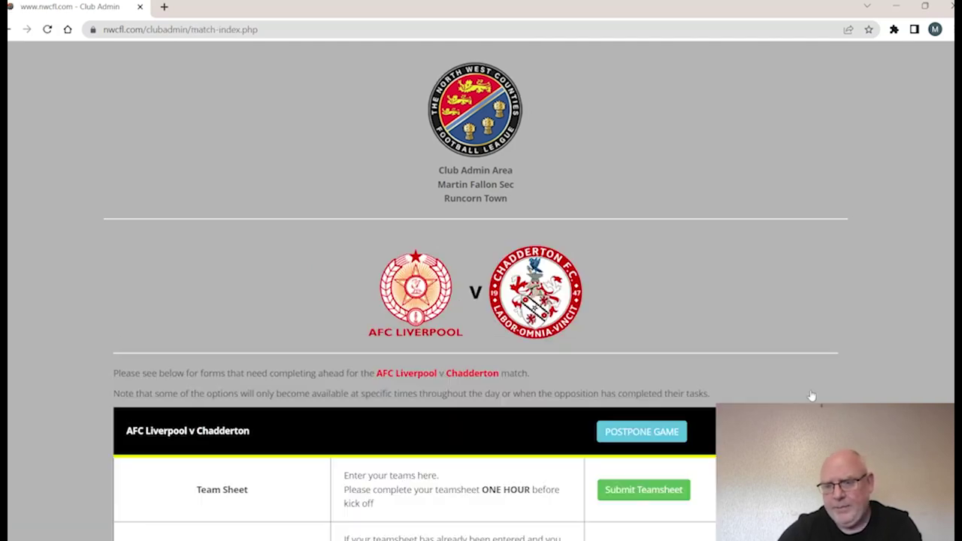
pyautogui.scroll(-5, 812, 395)
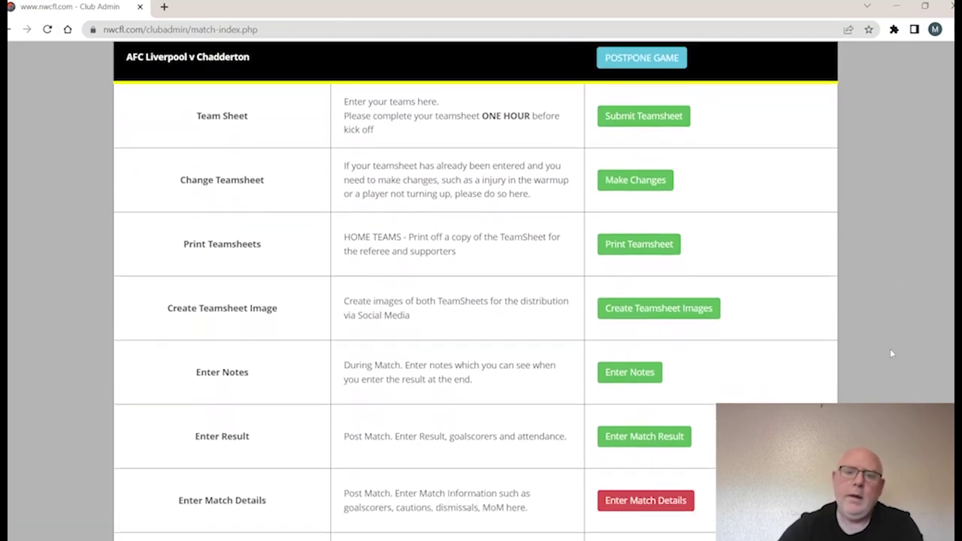
pyautogui.scroll(-1, 696, 420)
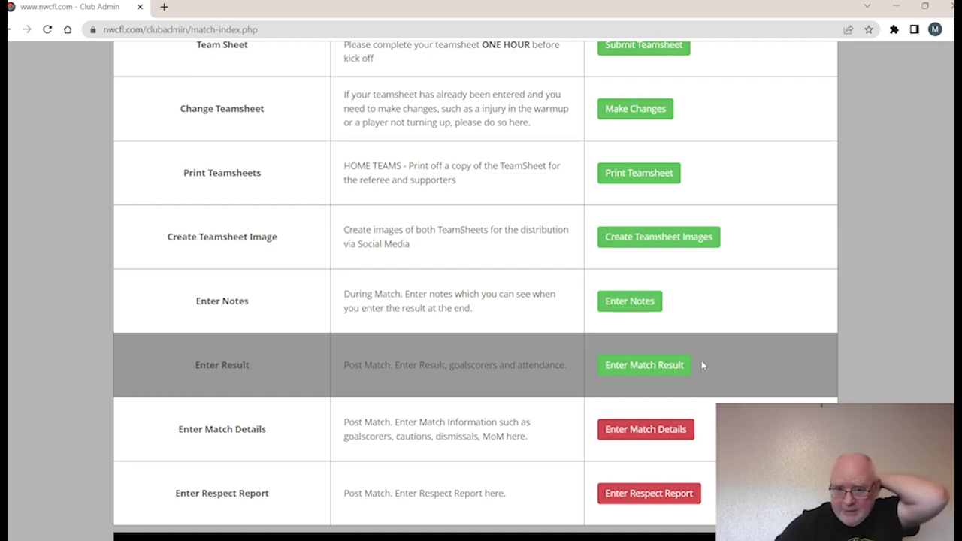
pyautogui.scroll(-1, 701, 364)
pyautogui.scroll(-2, 476, 288)
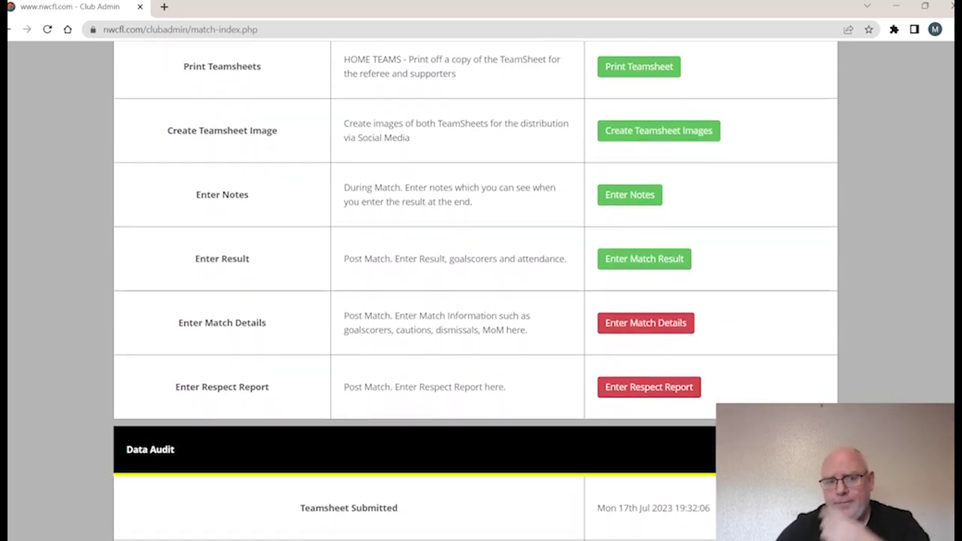
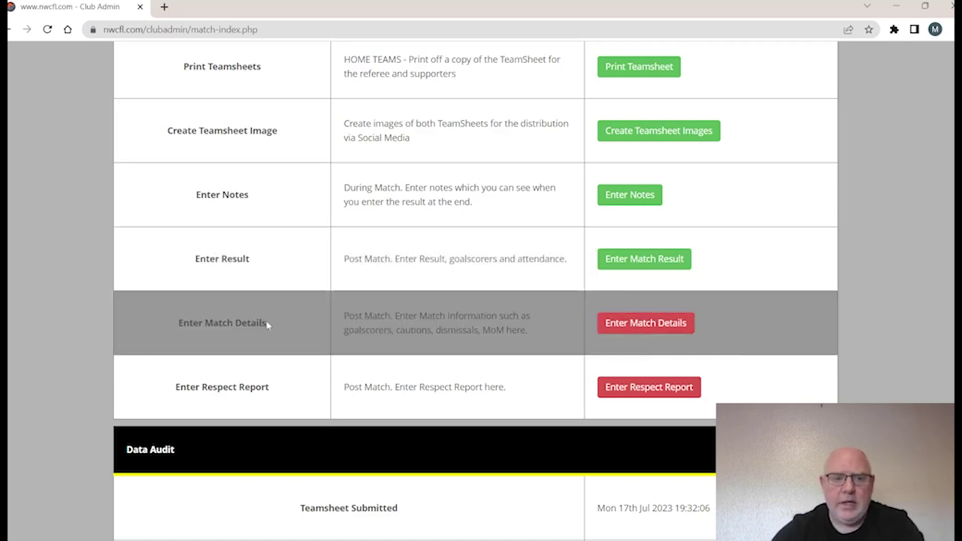
# Step: Open the Enter Match Details form for AFC Liverpool v Chadderton and scroll to the player list
pyautogui.click(637, 324)
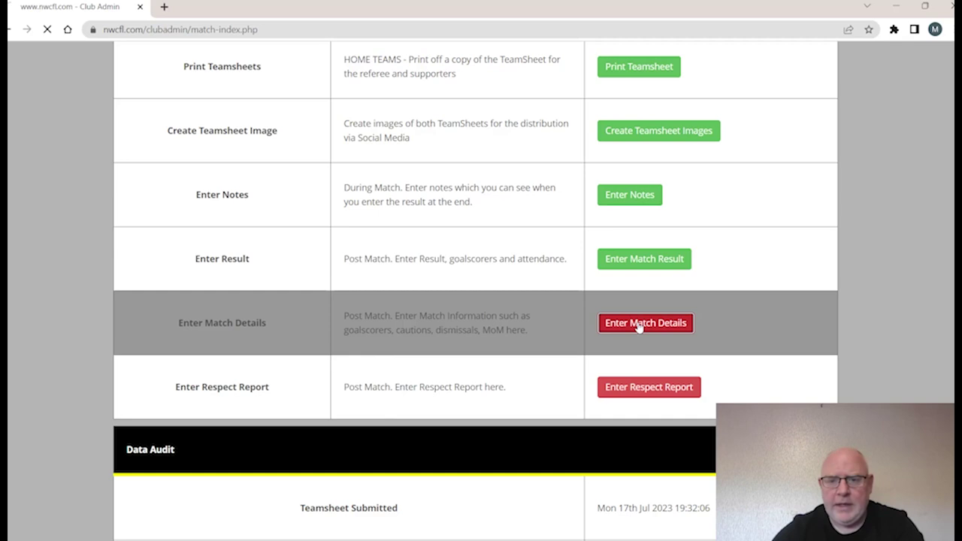
pyautogui.scroll(-3, 481, 301)
pyautogui.scroll(-1, 942, 290)
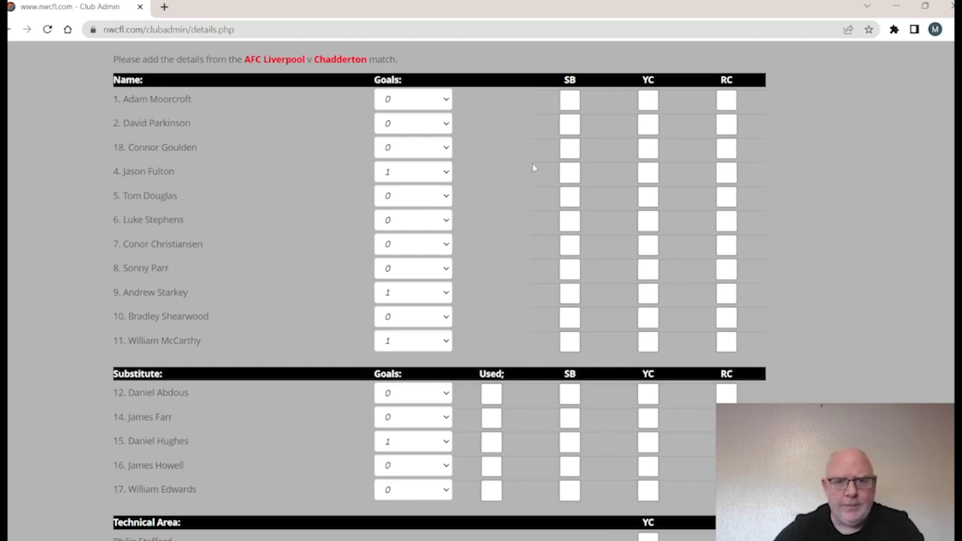
# Step: Sin-bin player 4, give players 6 and 9 yellow cards, and give player 5 a red card
pyautogui.click(568, 174)
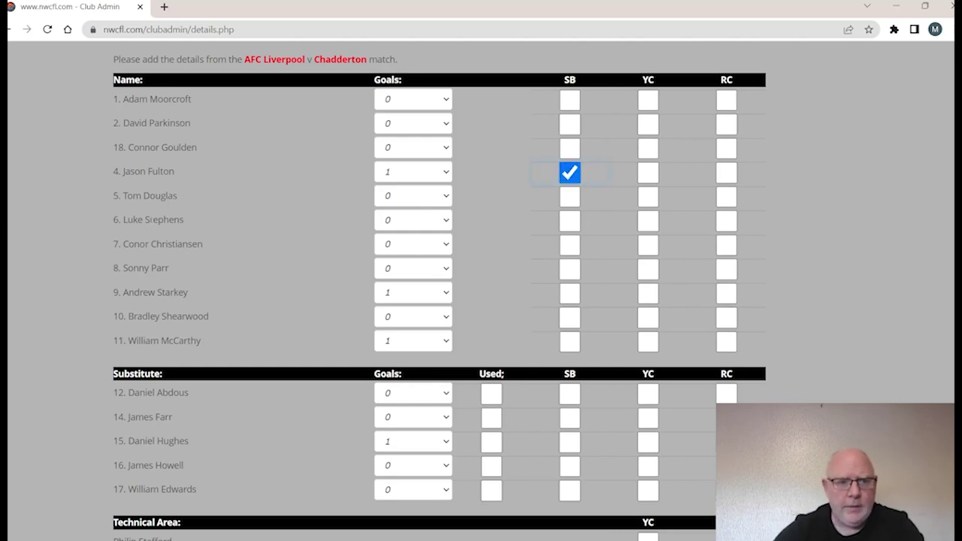
pyautogui.click(646, 221)
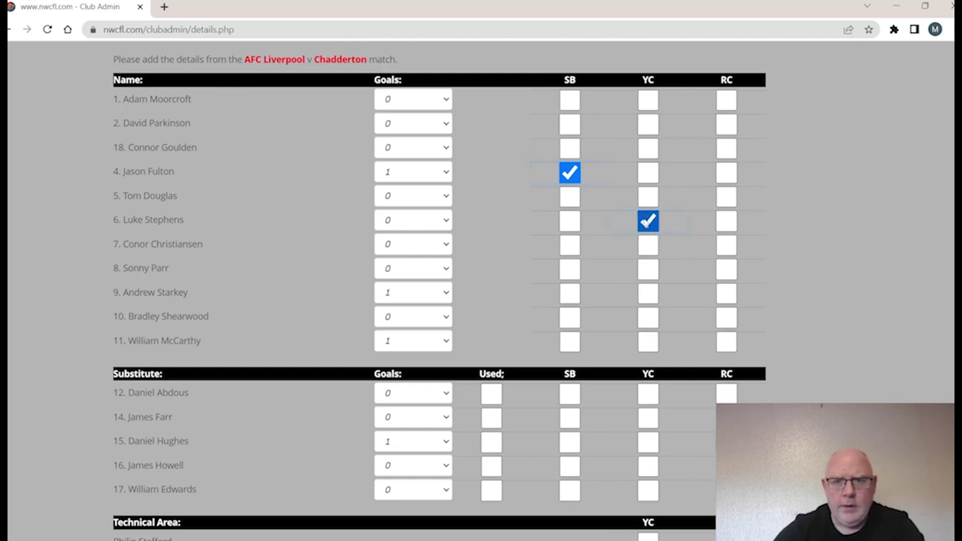
pyautogui.click(646, 293)
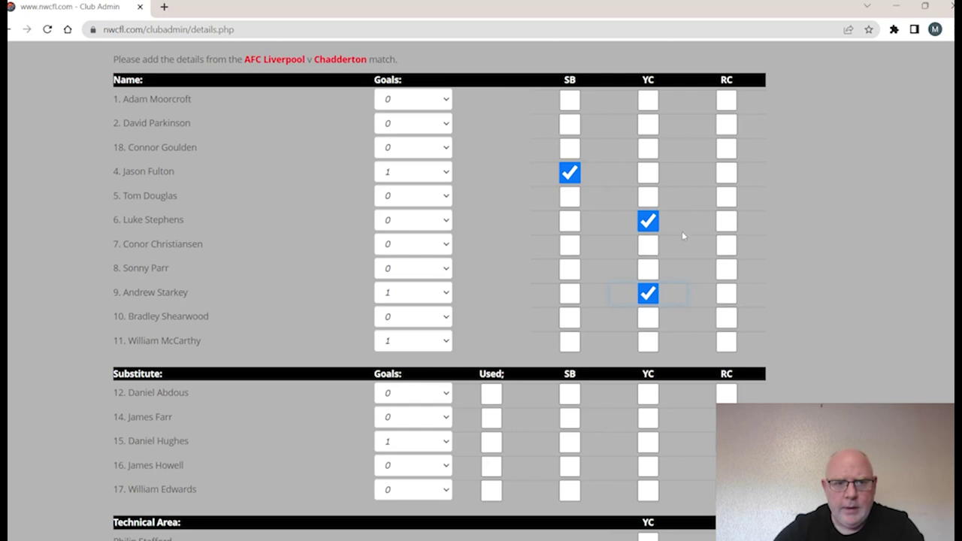
pyautogui.click(728, 199)
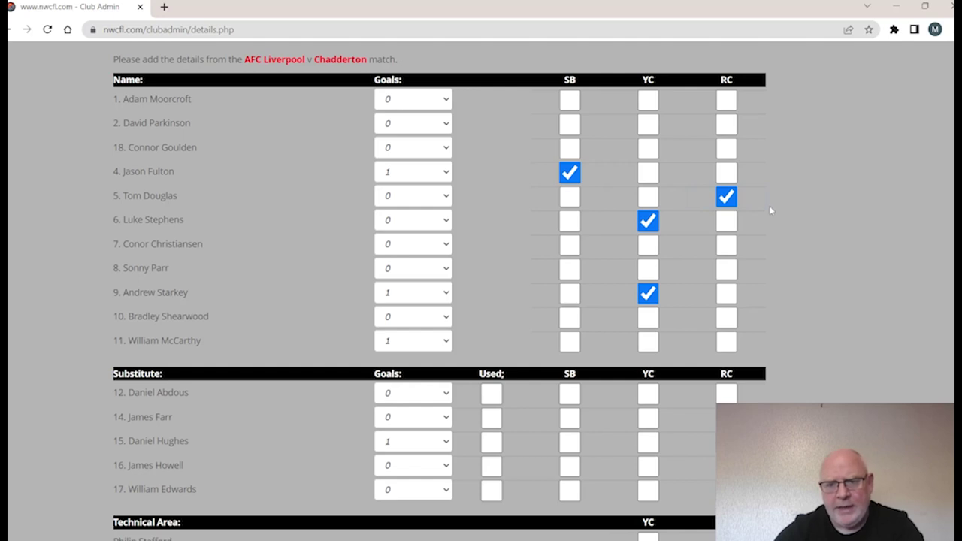
pyautogui.scroll(-1, 769, 210)
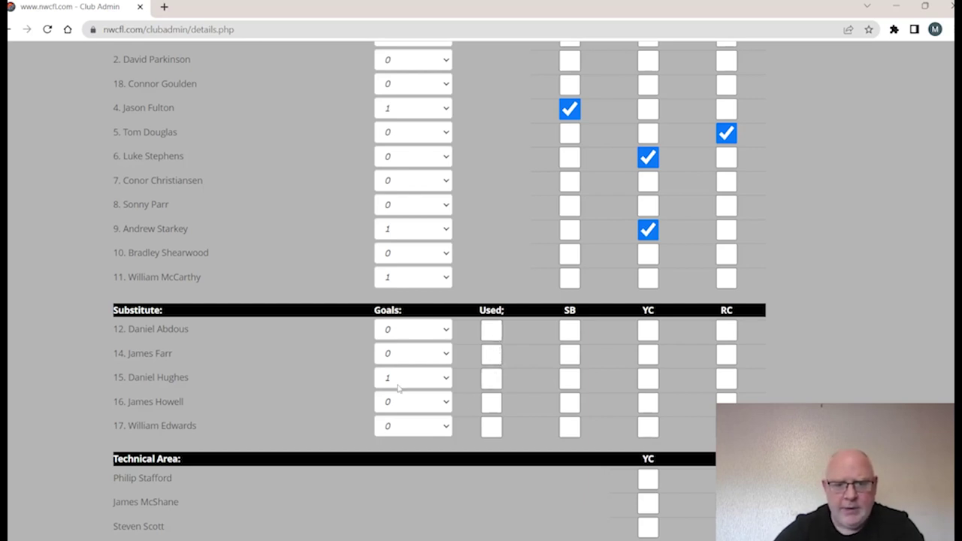
# Step: Mark substitutes 15, 16, 17 and 12 as used and give substitute 14 a yellow card
pyautogui.click(492, 381)
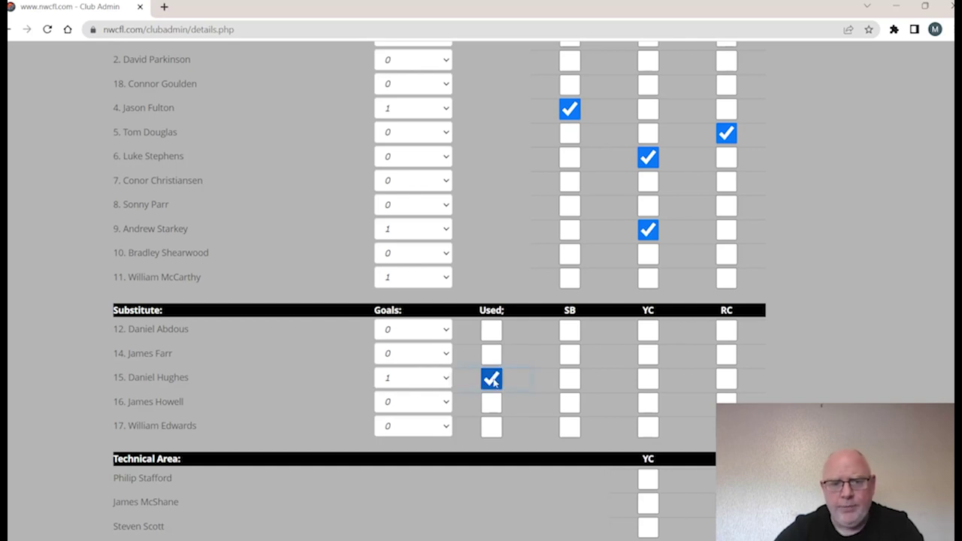
pyautogui.click(492, 403)
pyautogui.click(492, 427)
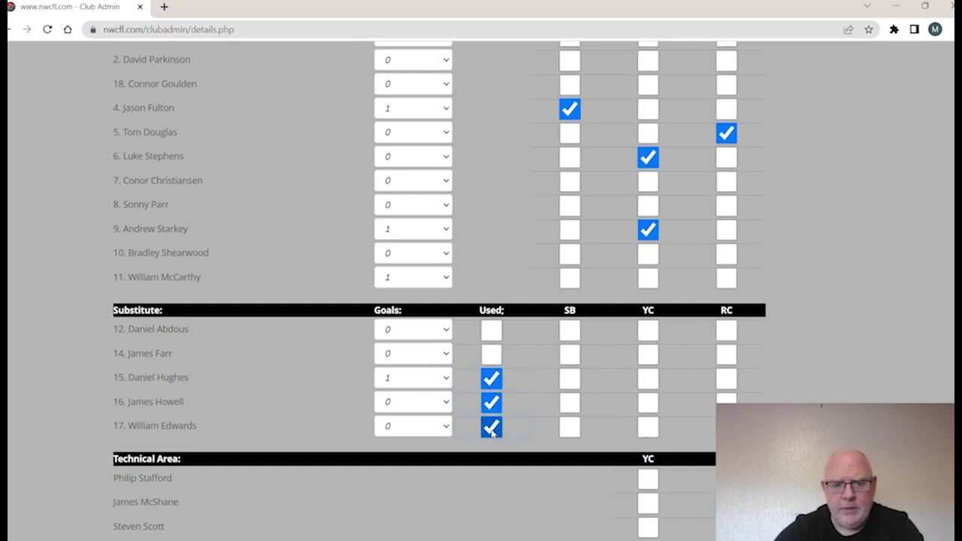
pyautogui.click(492, 331)
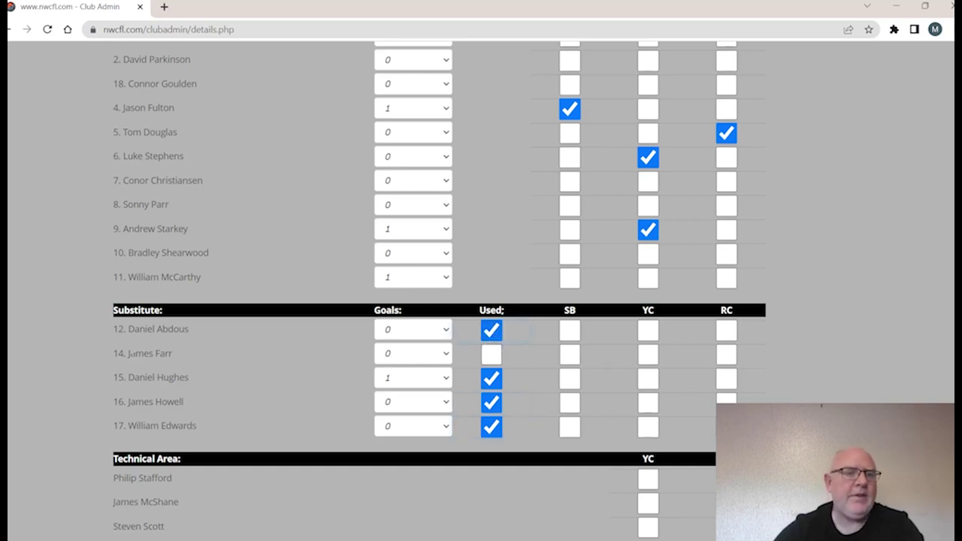
pyautogui.click(647, 354)
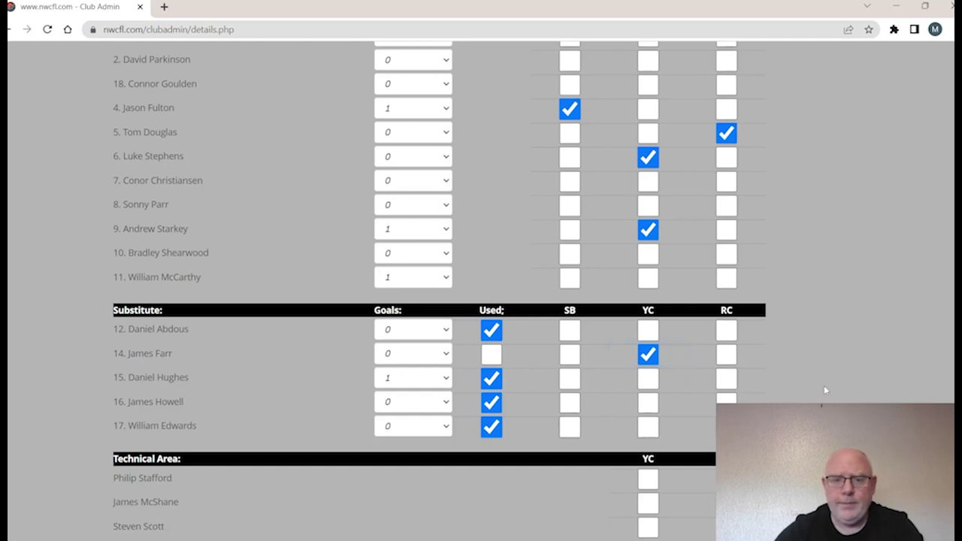
pyautogui.scroll(-1, 824, 390)
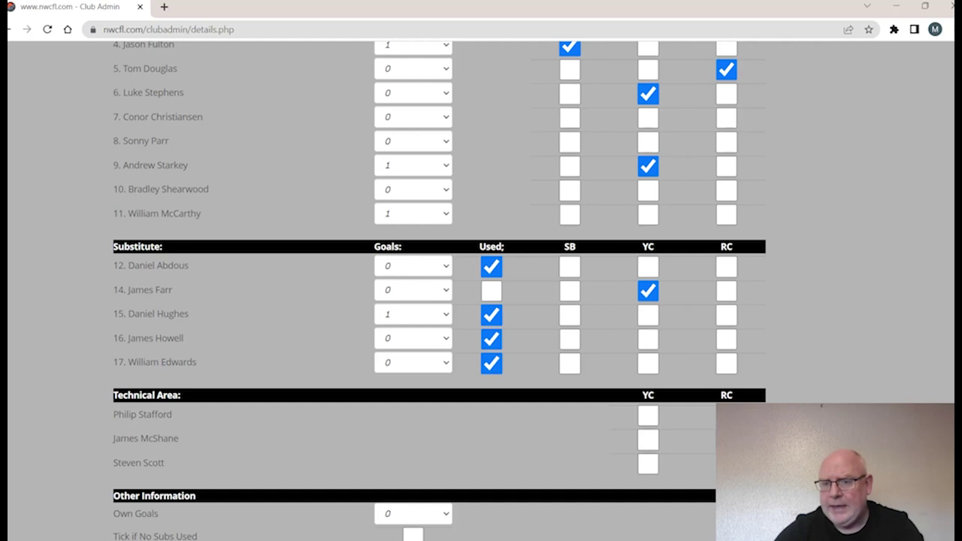
pyautogui.click(648, 441)
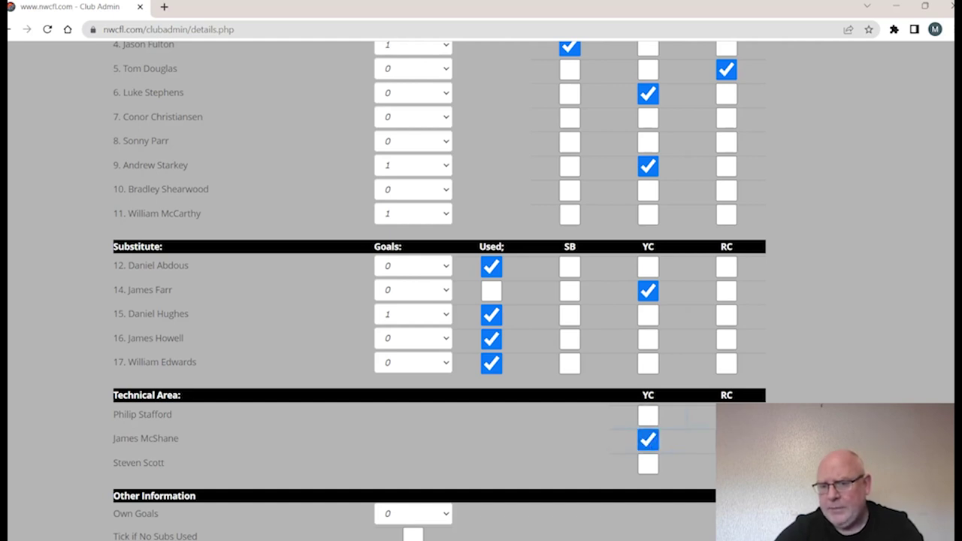
pyautogui.click(647, 440)
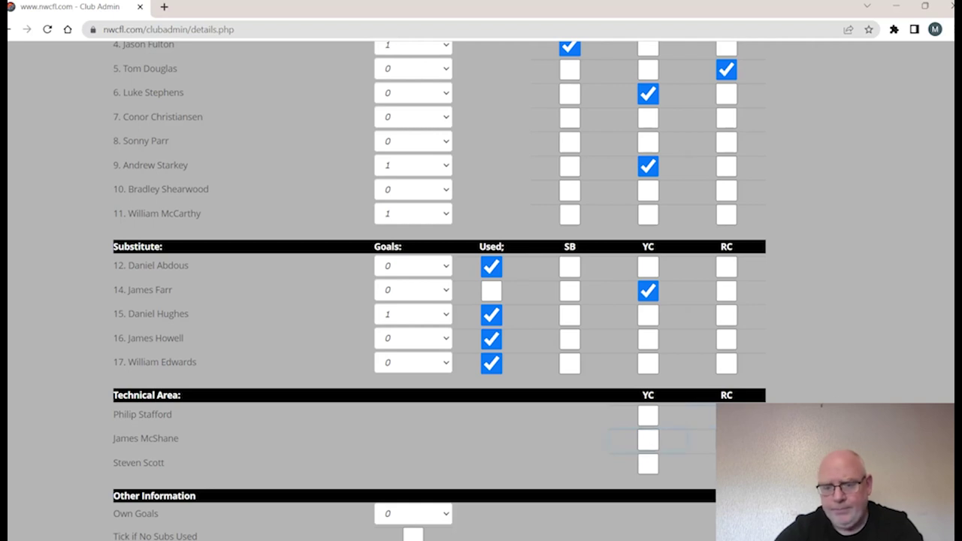
pyautogui.scroll(-3, 834, 398)
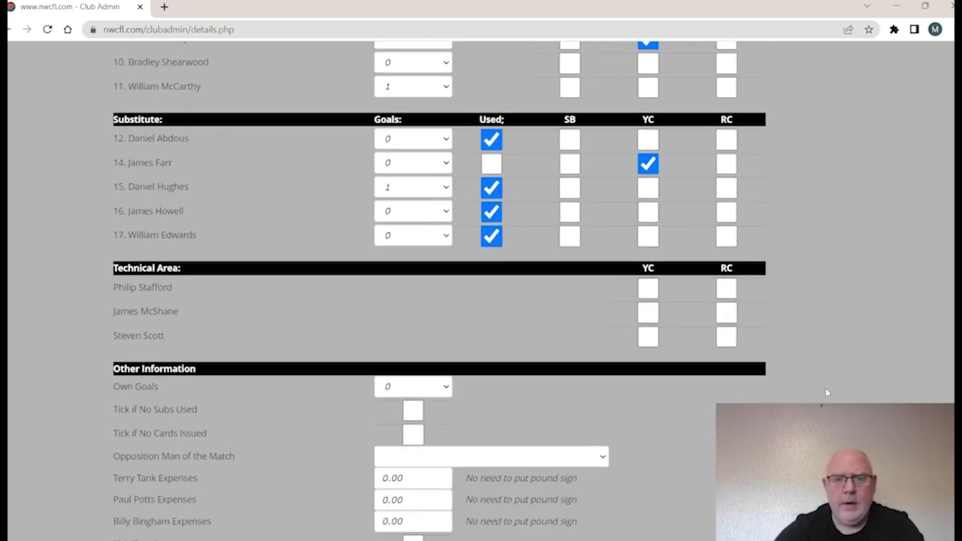
pyautogui.scroll(-1, 142, 300)
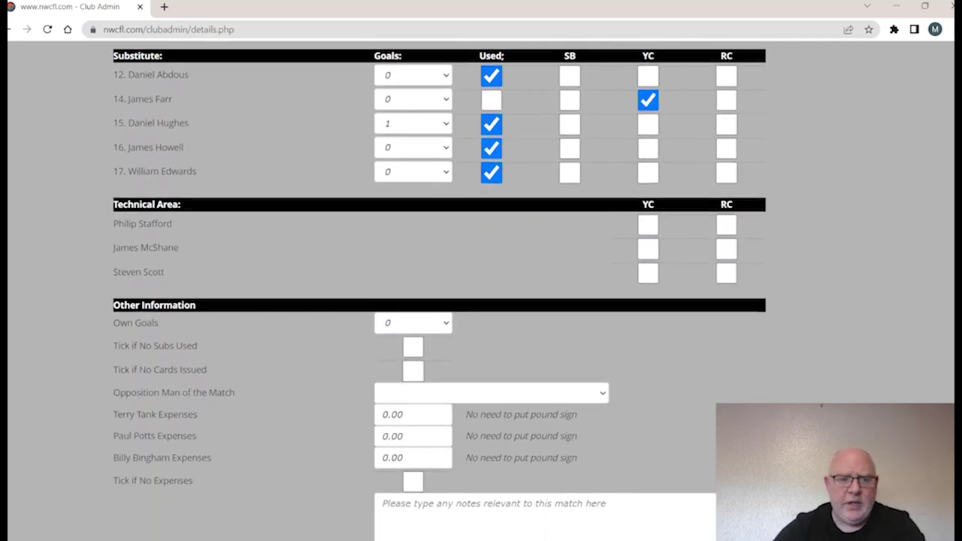
pyautogui.scroll(5, 139, 301)
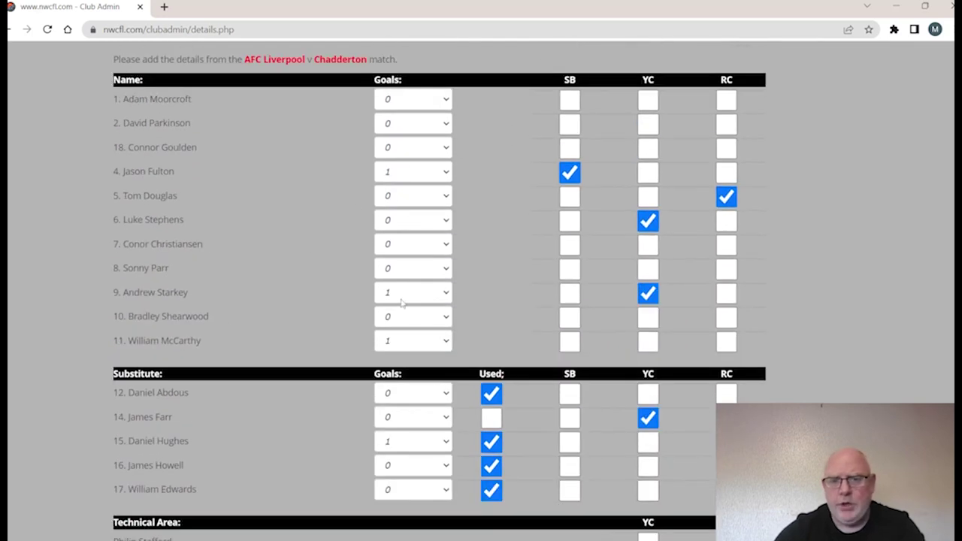
pyautogui.scroll(-2, 404, 319)
pyautogui.scroll(-3, 403, 367)
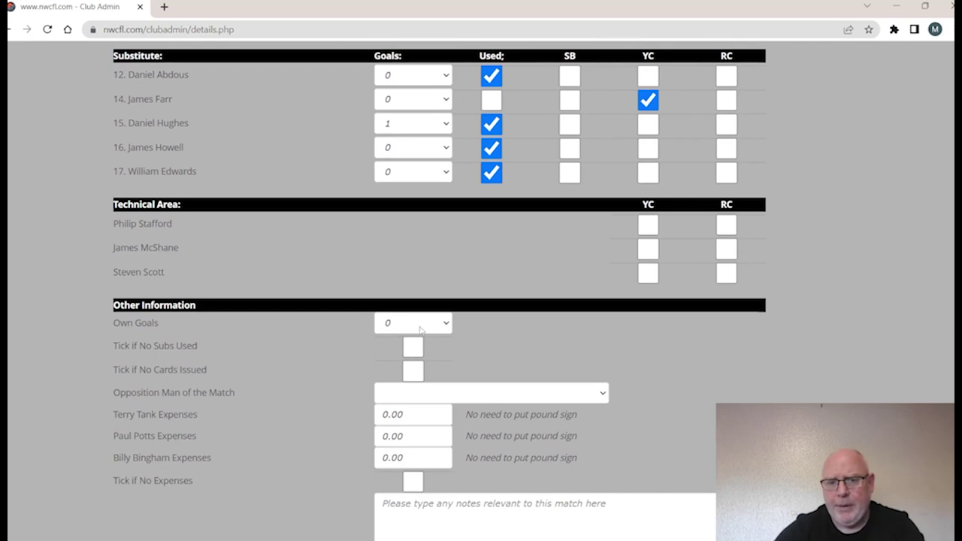
pyautogui.scroll(2, 419, 262)
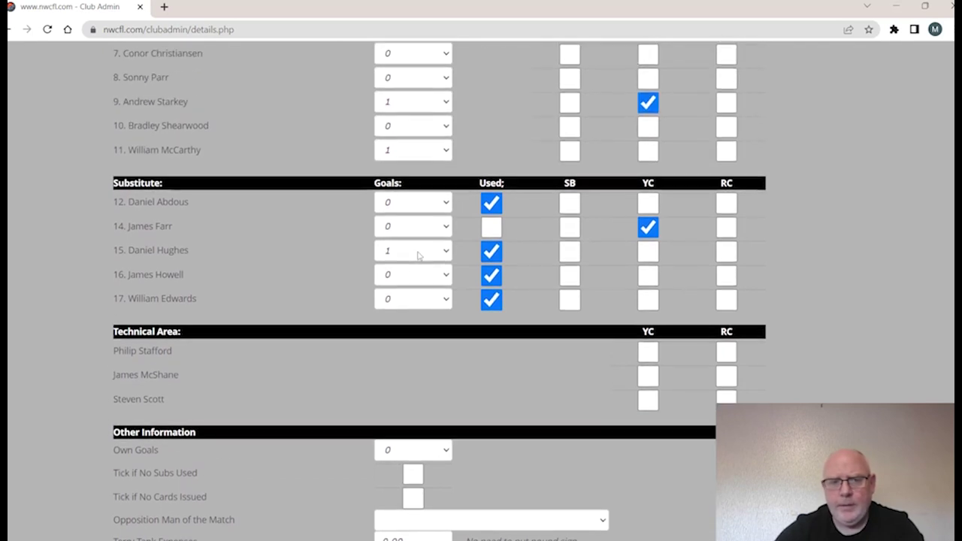
pyautogui.scroll(-1, 418, 262)
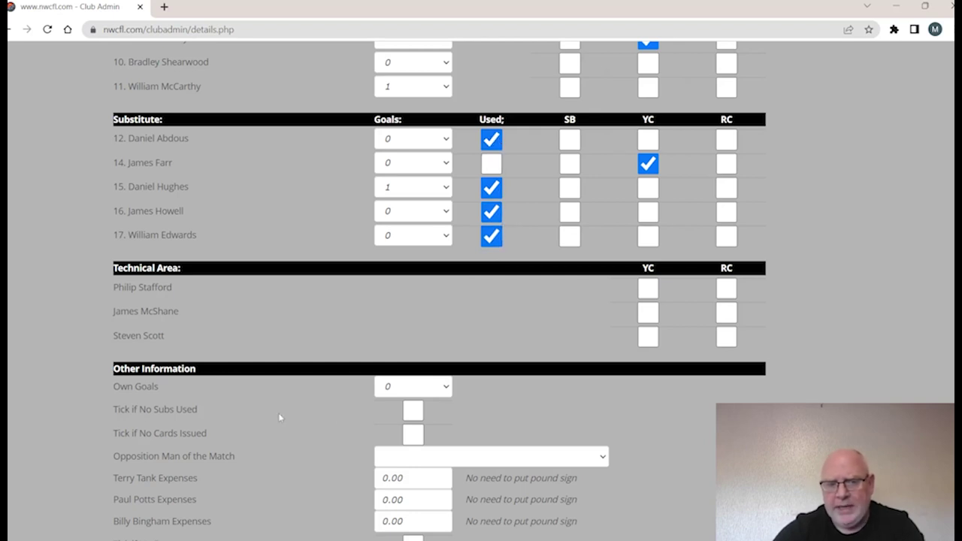
pyautogui.click(492, 237)
pyautogui.click(491, 212)
pyautogui.click(491, 188)
pyautogui.click(491, 139)
pyautogui.click(411, 413)
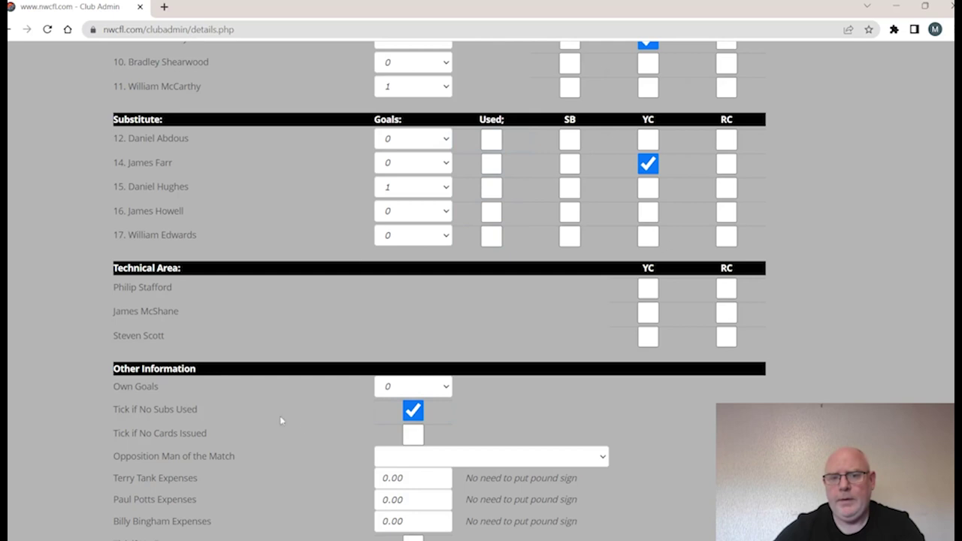
pyautogui.click(410, 414)
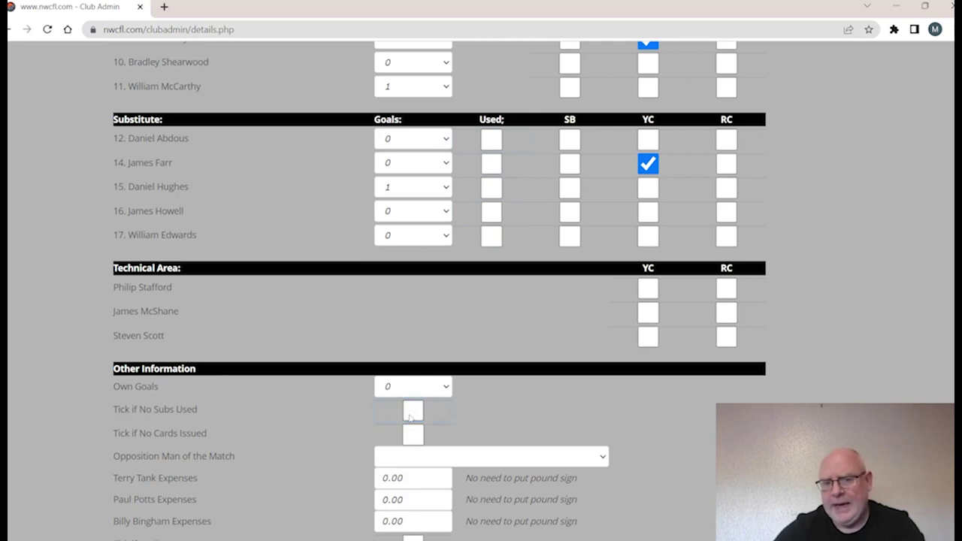
pyautogui.click(491, 236)
pyautogui.click(492, 212)
pyautogui.click(493, 189)
pyautogui.click(493, 141)
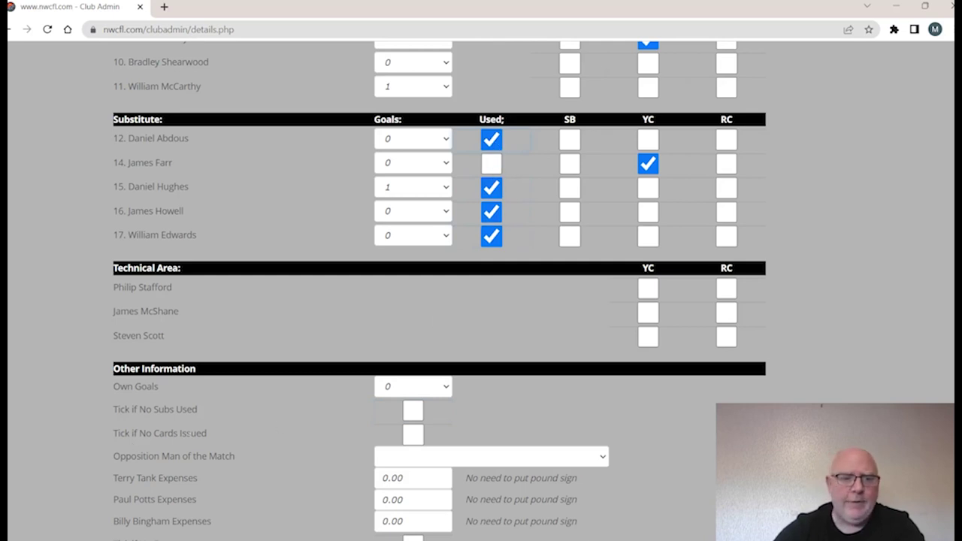
pyautogui.scroll(5, 421, 375)
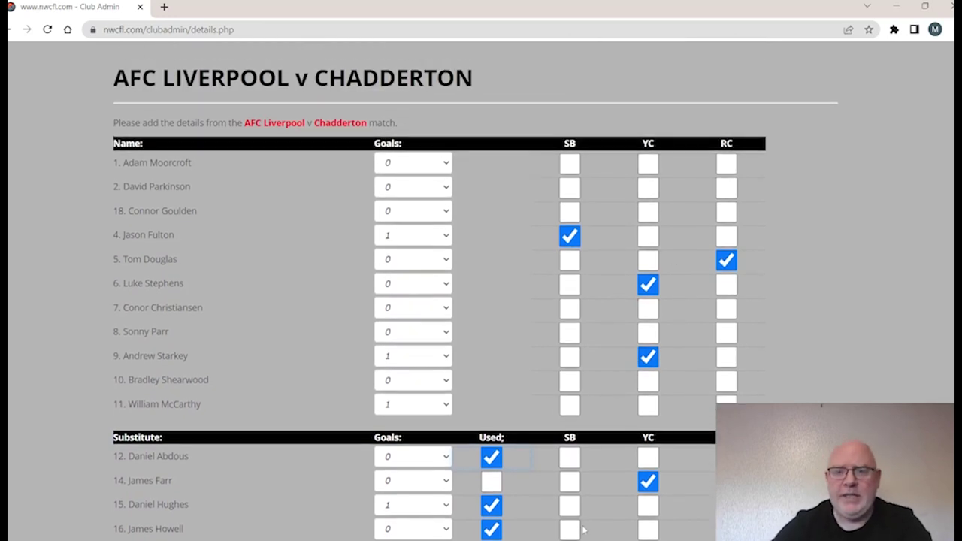
pyautogui.scroll(-1, 583, 531)
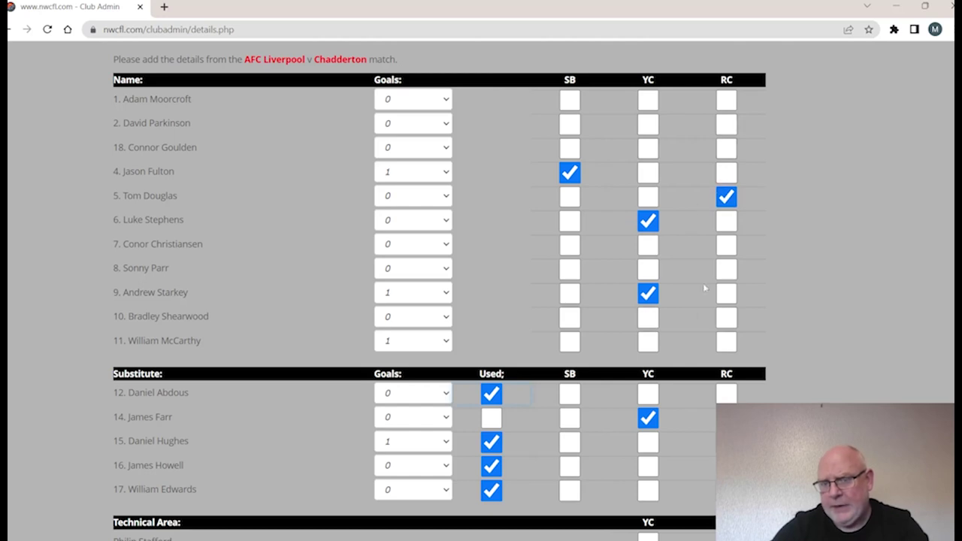
# Step: Tick and untick 'Tick if No Cards Issued', then drop down the Opposition Man of the Match list
pyautogui.scroll(-3, 671, 401)
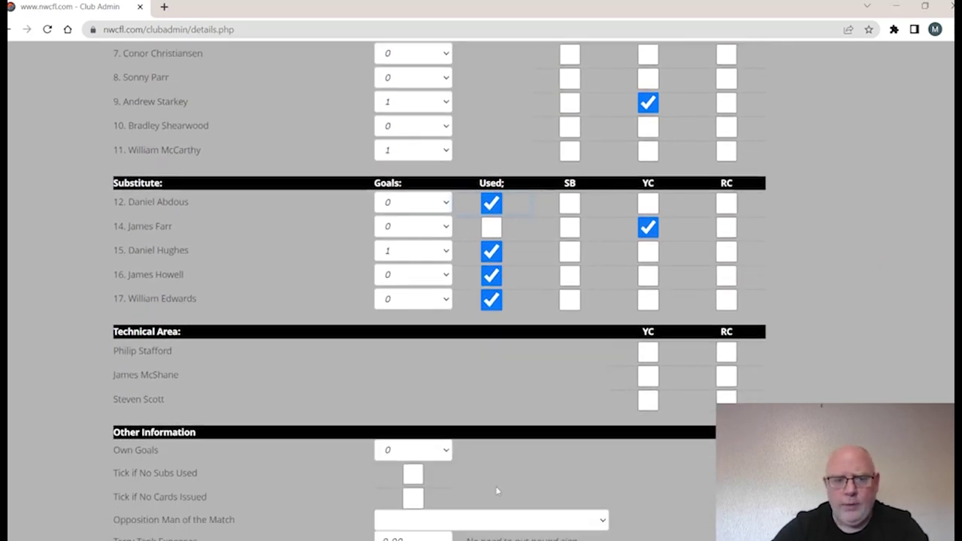
pyautogui.click(412, 499)
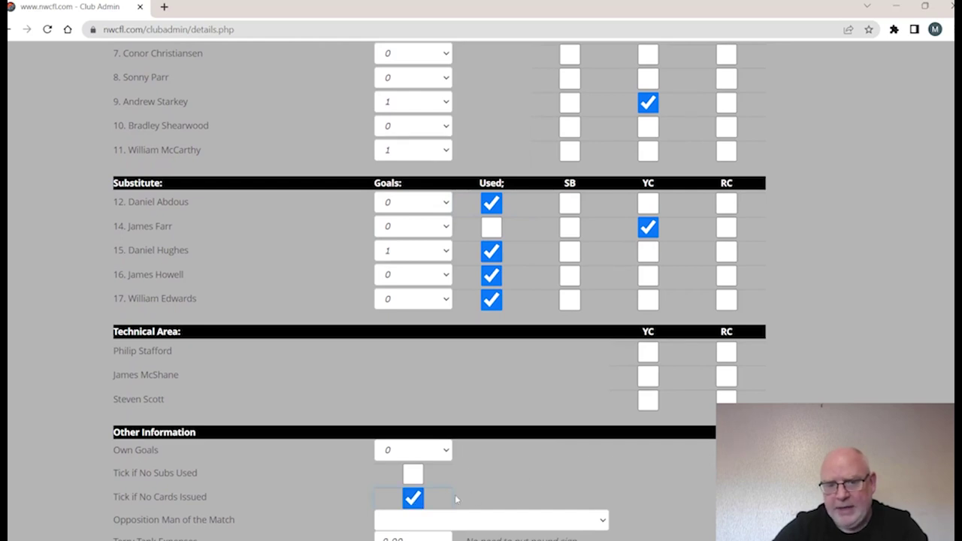
pyautogui.click(414, 499)
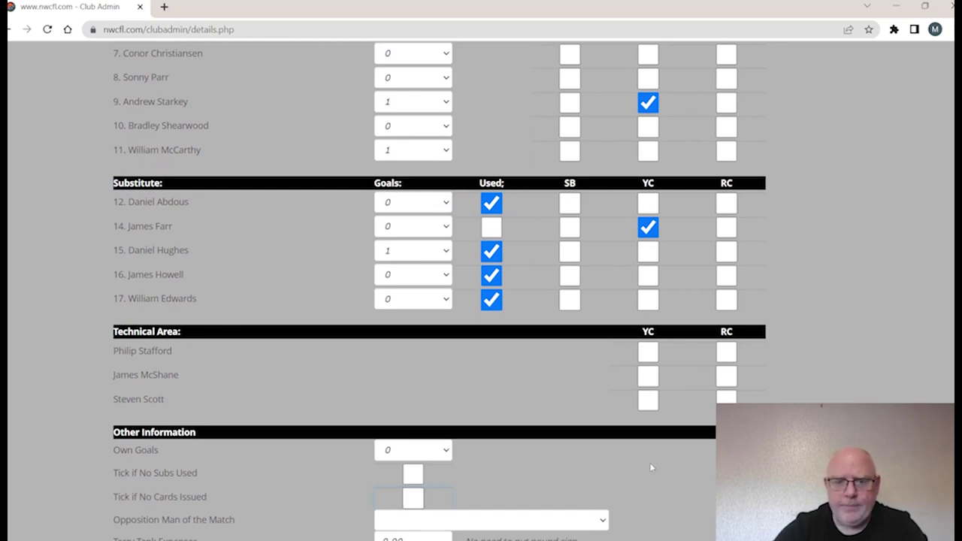
pyautogui.scroll(3, 650, 467)
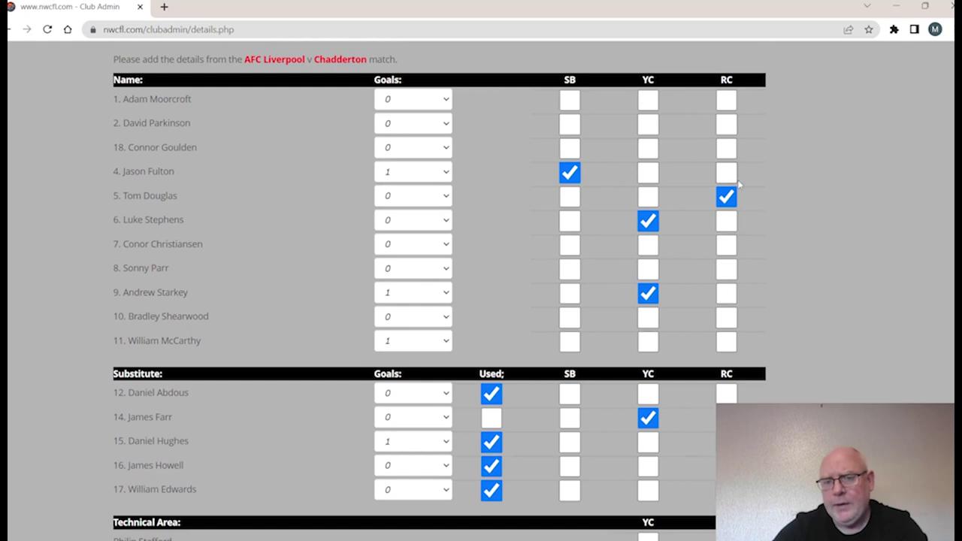
pyautogui.scroll(-5, 587, 313)
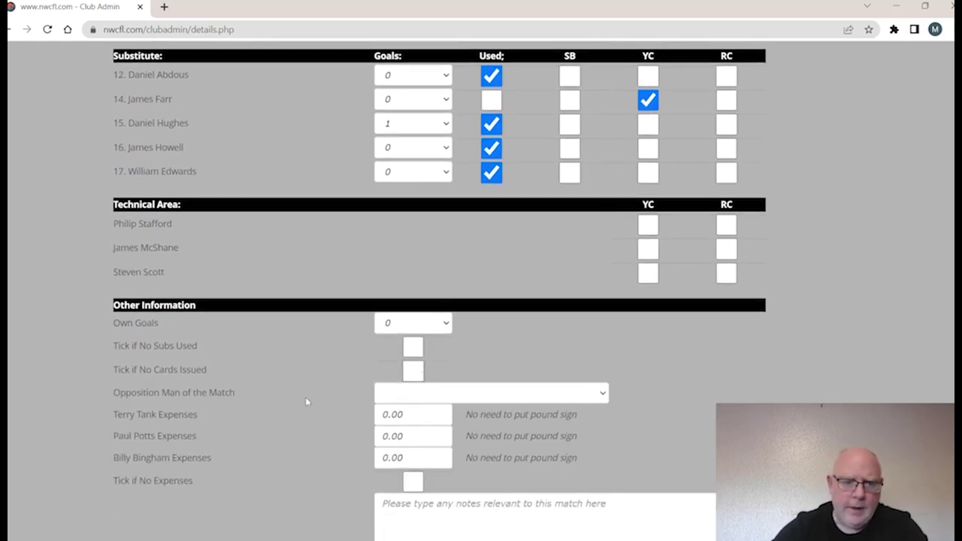
pyautogui.click(554, 394)
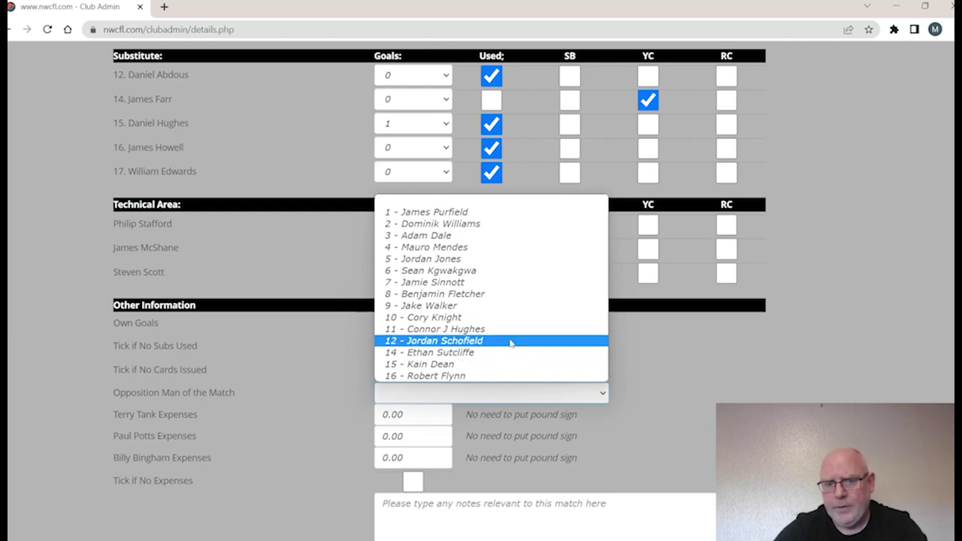
# Step: Choose opposition number 7 as Man of the Match, then scroll down to the expenses section
pyautogui.click(534, 284)
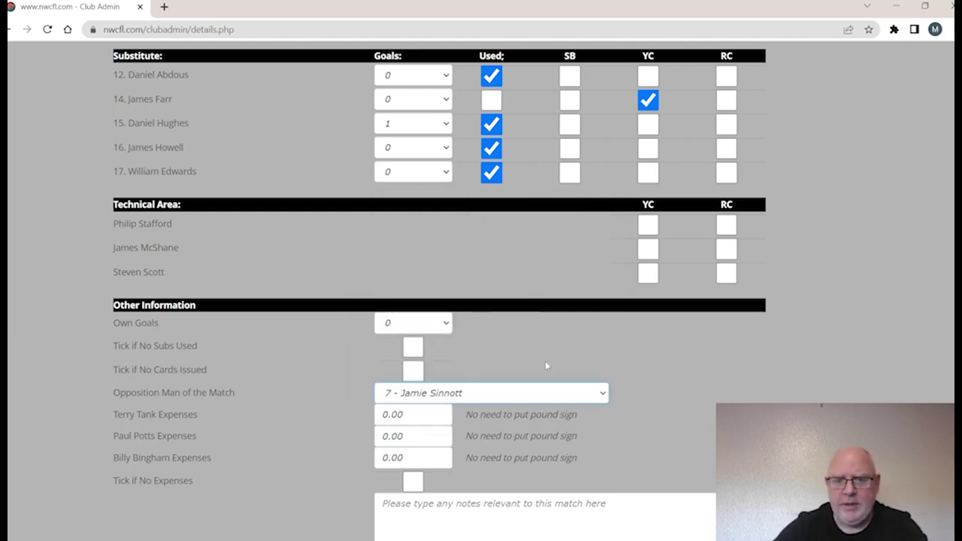
pyautogui.scroll(-1, 648, 376)
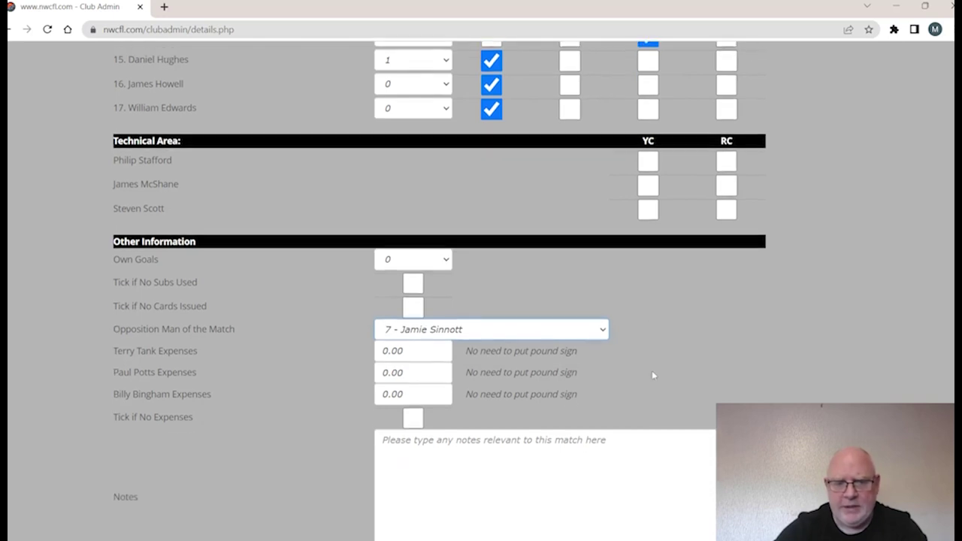
pyautogui.scroll(-1, 455, 314)
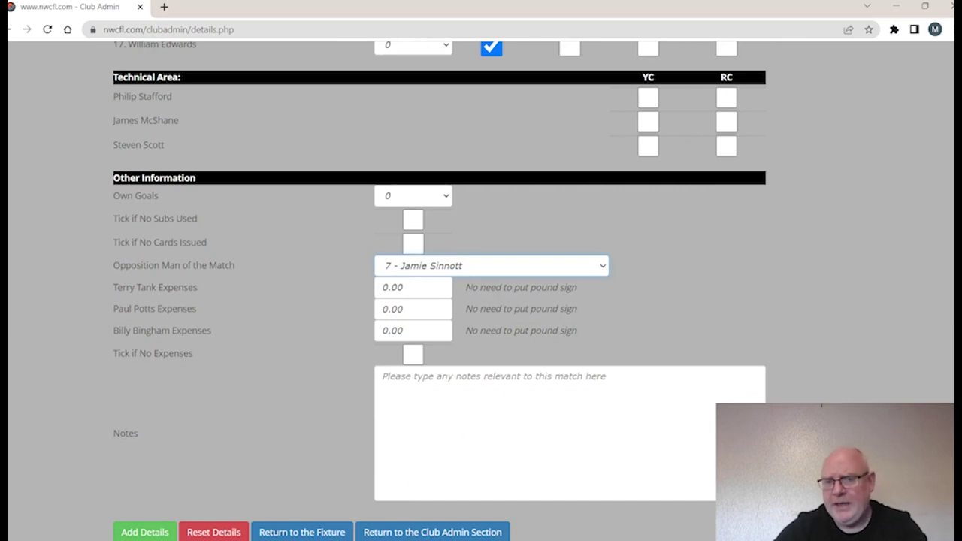
pyautogui.tripleClick(472, 293)
pyautogui.click(469, 308)
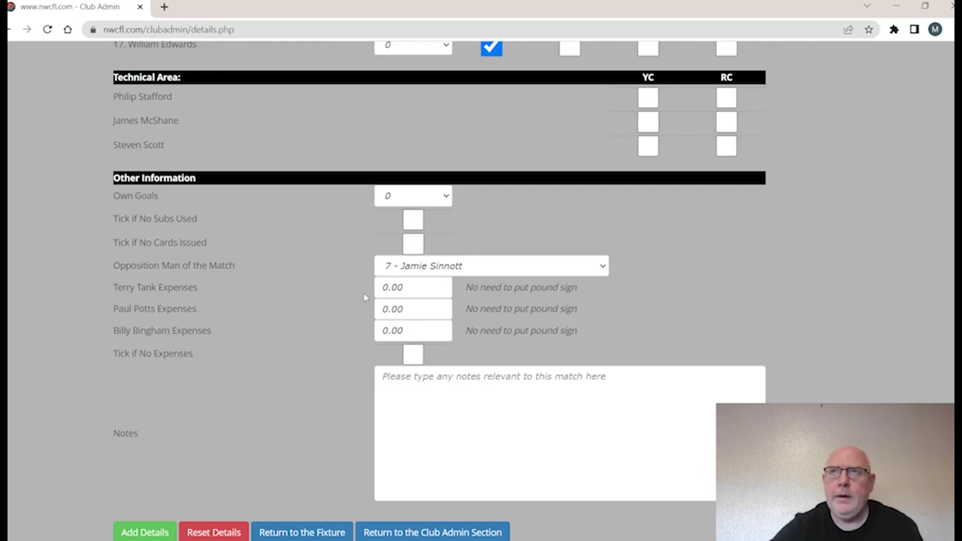
# Step: Enter first-attempt expenses of 21.96, 14.24 and 8.42 for the three officials
pyautogui.moveTo(418, 290); pyautogui.dragTo(325, 294)
pyautogui.write('21.')
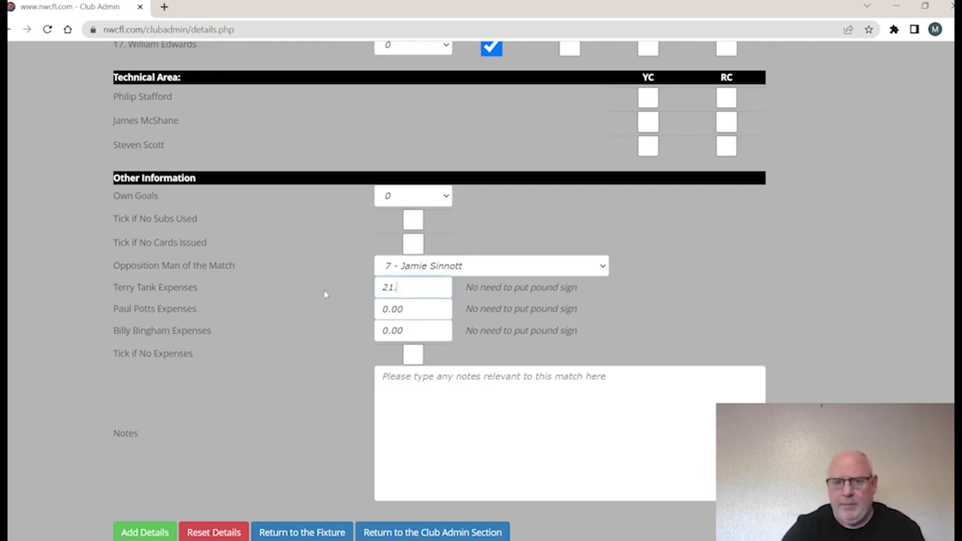
pyautogui.write('96')
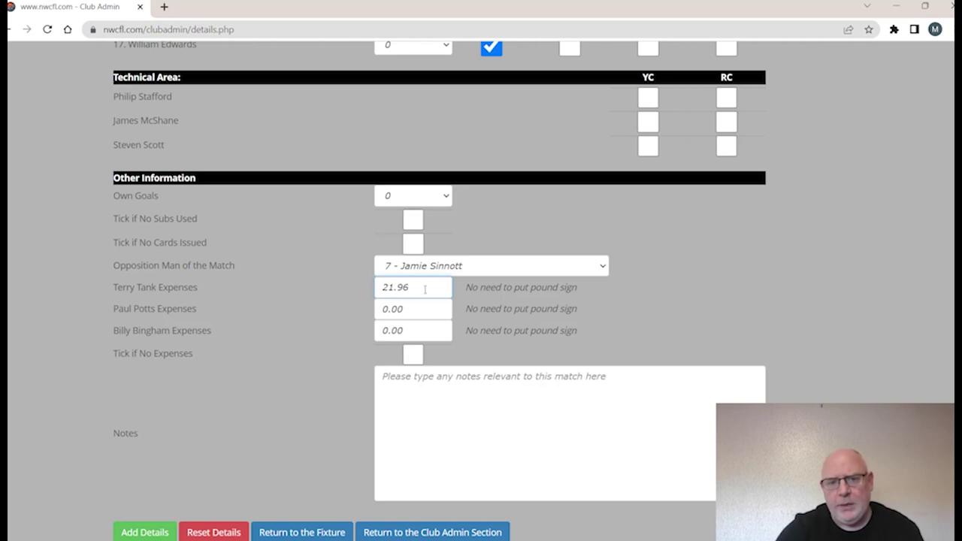
pyautogui.click(336, 285)
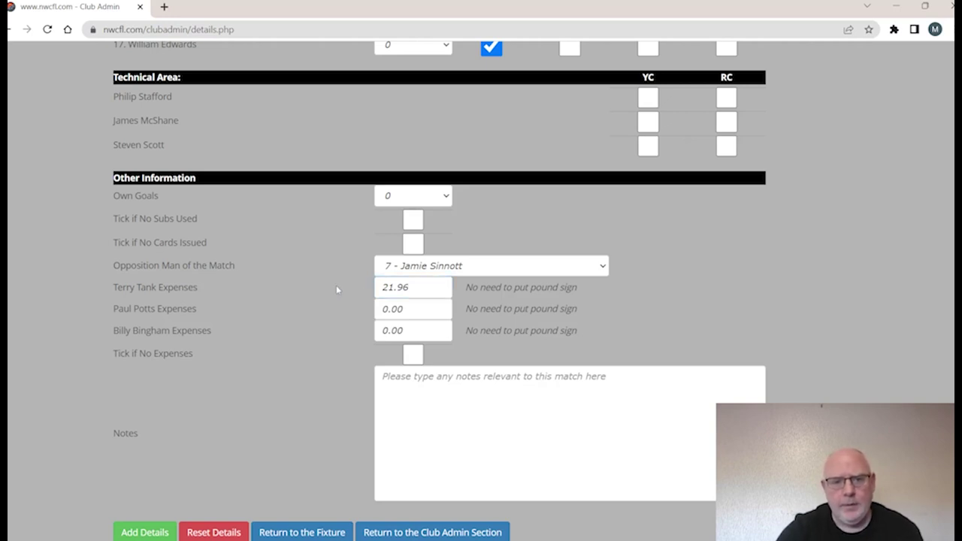
pyautogui.click(416, 307)
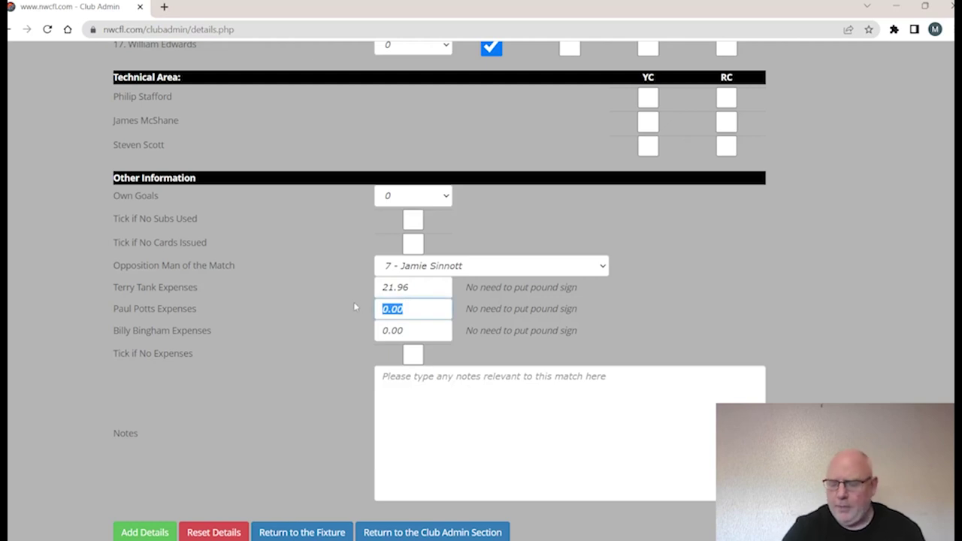
pyautogui.write('14.25')
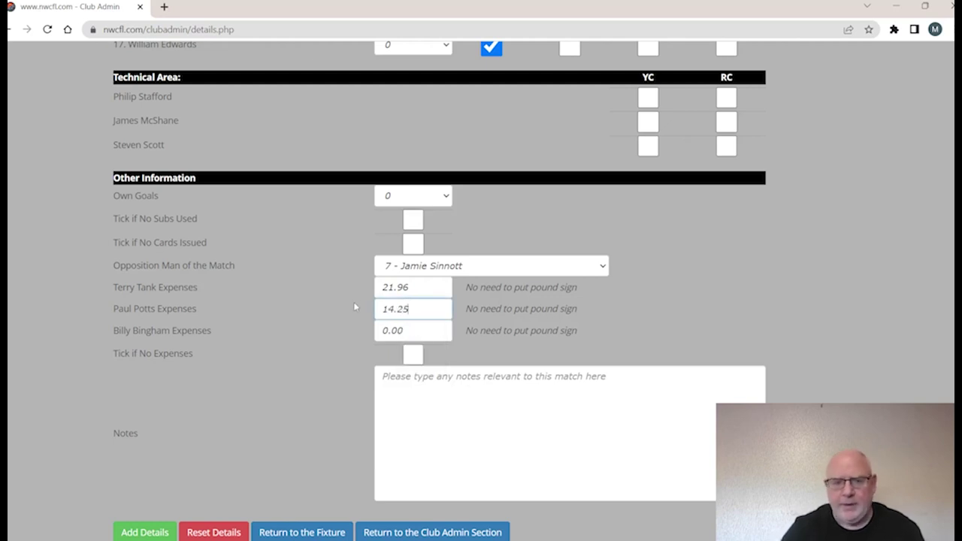
pyautogui.press('BackSpace')
pyautogui.write('4')
pyautogui.press('Tab')
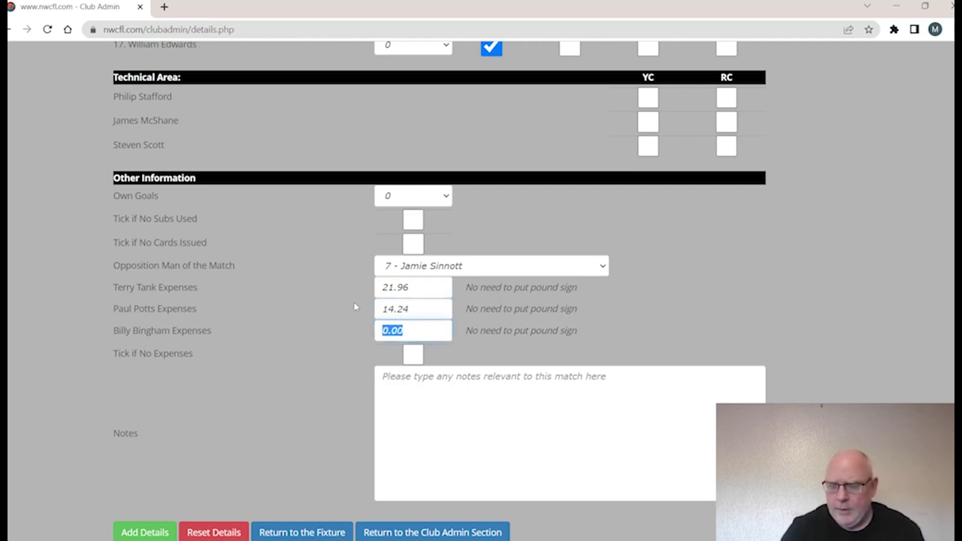
pyautogui.write('8.42')
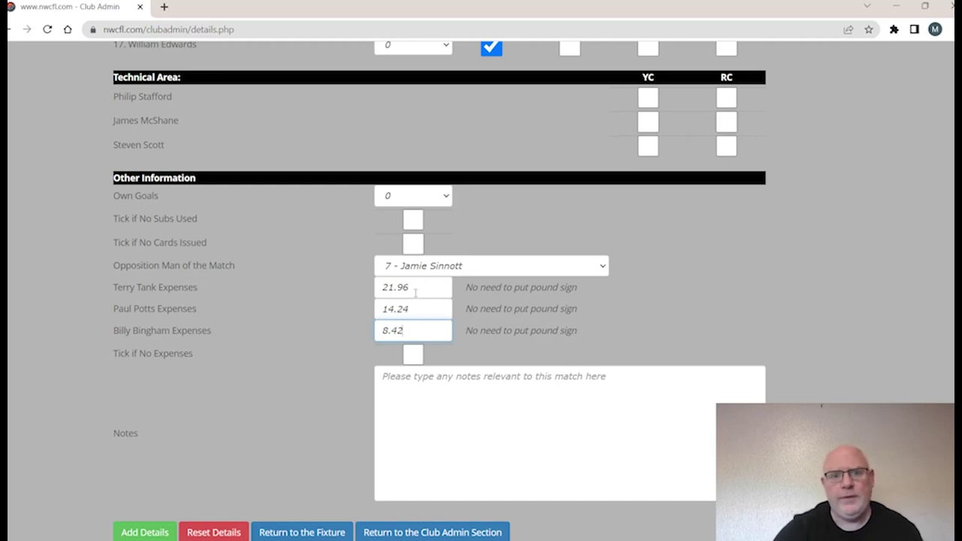
# Step: Clear all three expenses amounts and toggle 'Tick if No Expenses' on and back off
pyautogui.doubleClick(396, 288)
pyautogui.press('BackSpace')
pyautogui.moveTo(424, 309); pyautogui.dragTo(344, 315)
pyautogui.press('BackSpace')
pyautogui.moveTo(413, 332); pyautogui.dragTo(348, 333)
pyautogui.press('BackSpace')
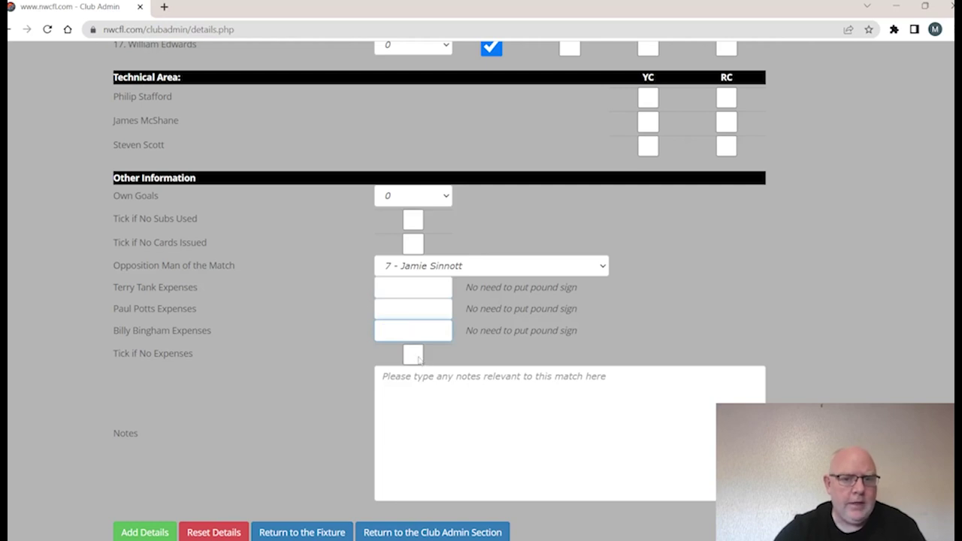
pyautogui.click(415, 357)
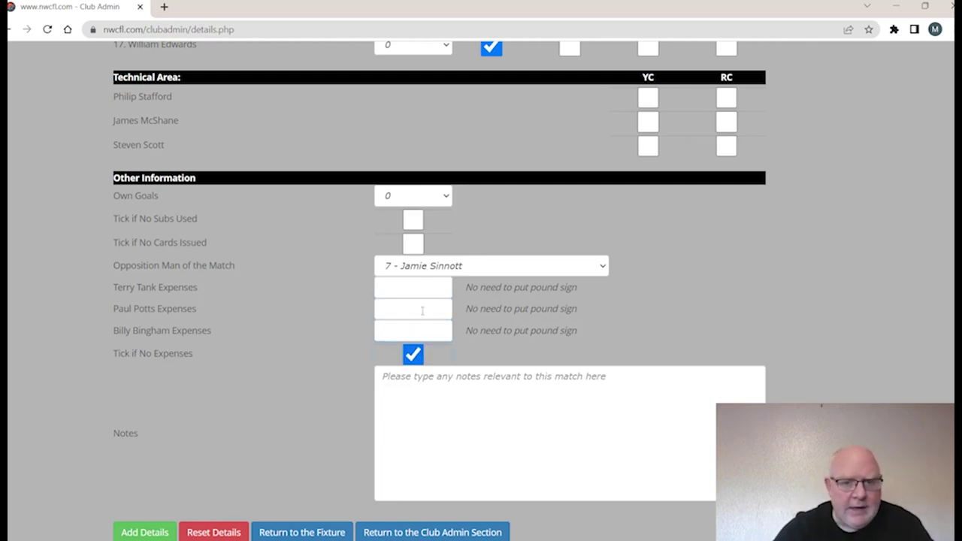
pyautogui.click(413, 354)
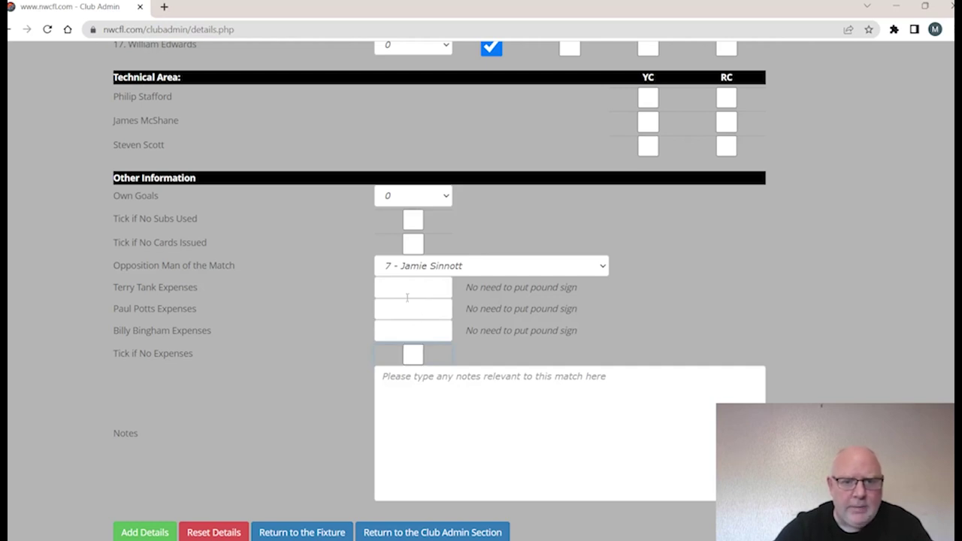
# Step: Re-enter the three officials' expenses as 21.94, 15.96 and 8.42
pyautogui.click(406, 287)
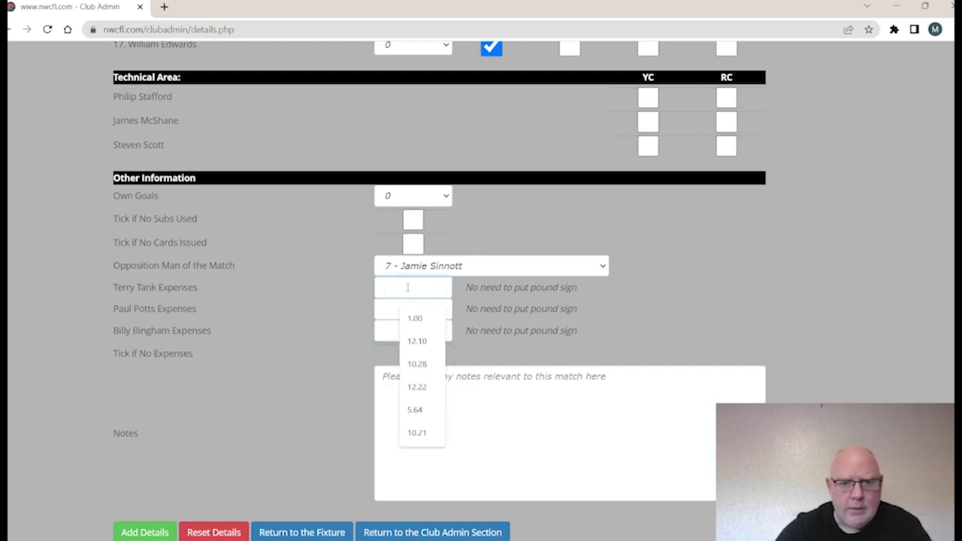
pyautogui.write('21.94')
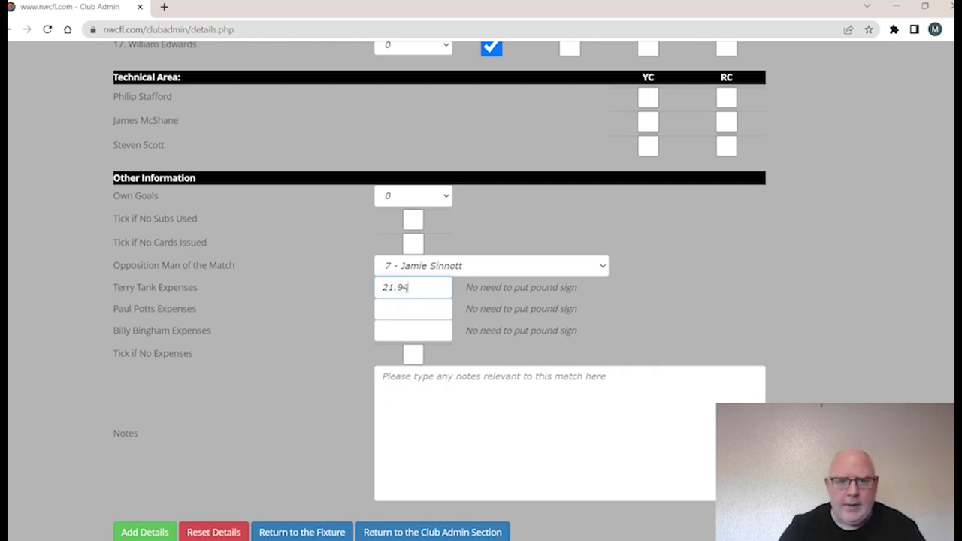
pyautogui.press('Tab')
pyautogui.write('15.96')
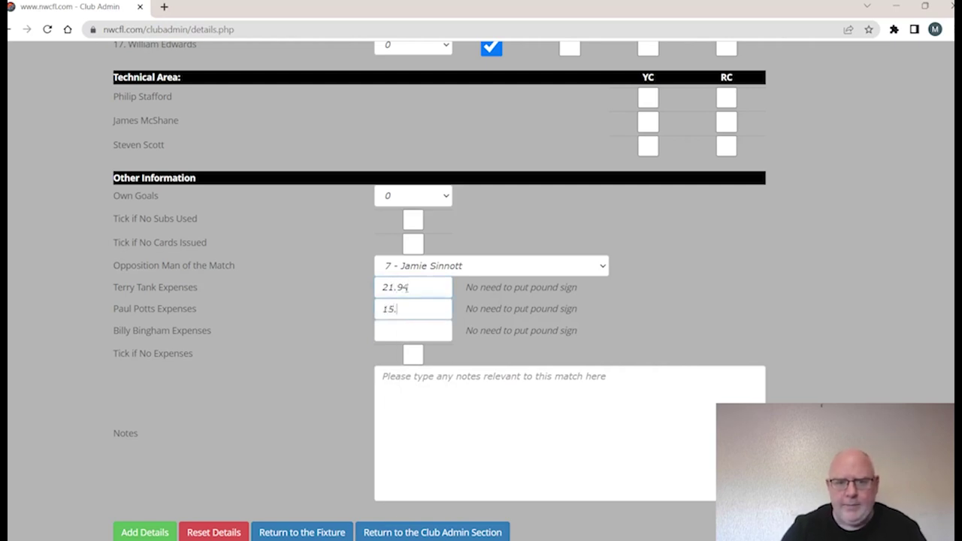
pyautogui.press('Tab')
pyautogui.write('8.42')
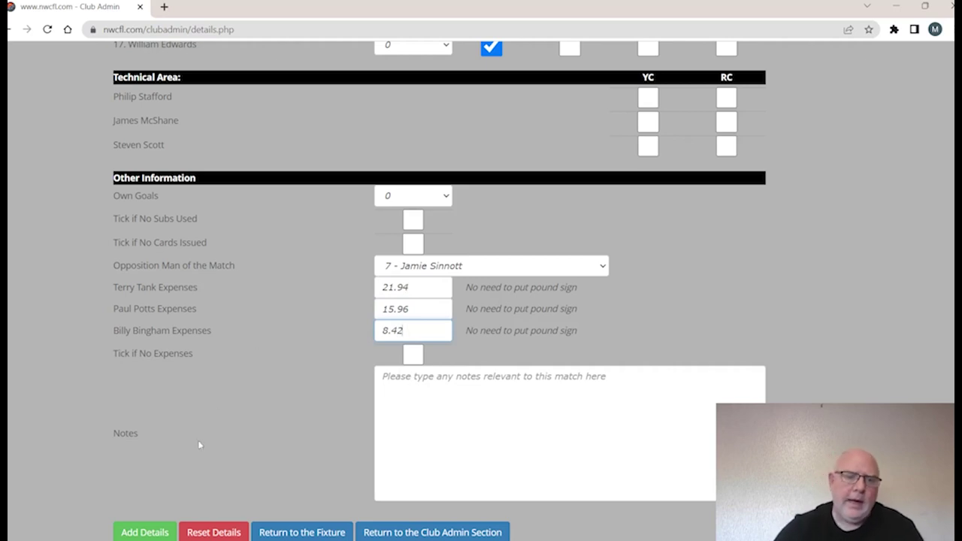
pyautogui.click(591, 389)
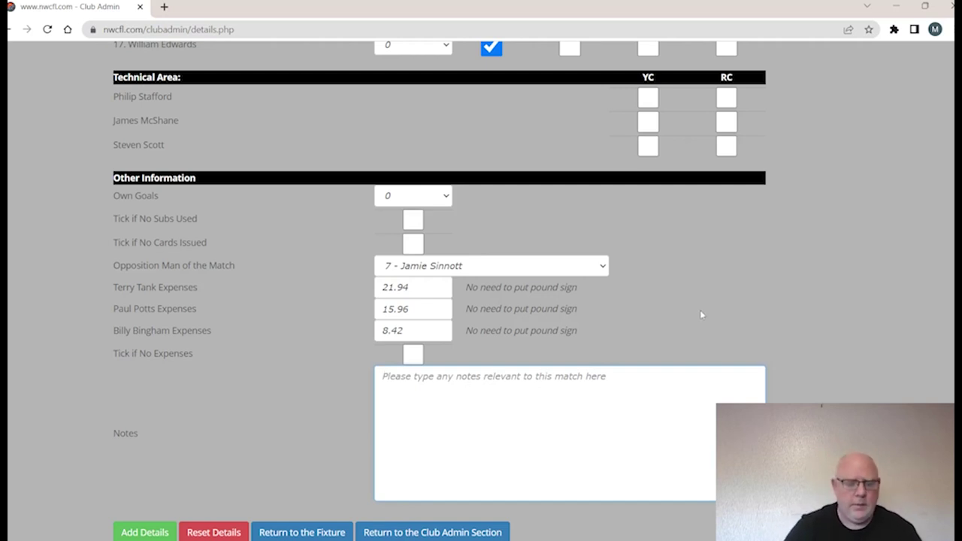
# Step: Type the note 'Chadderton were great opponents and very sporting' into the Notes box
pyautogui.write('Chadderton num,')
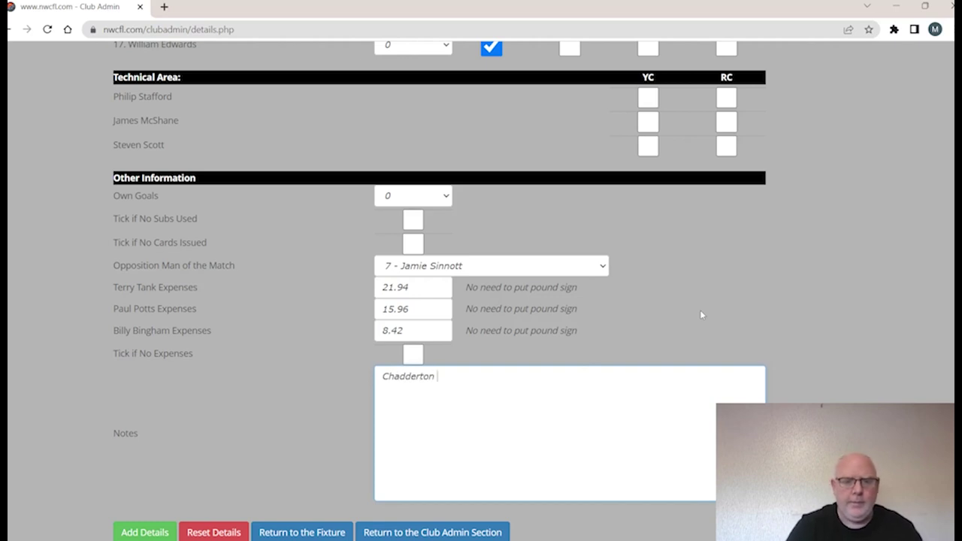
pyautogui.press('BackSpace')
pyautogui.press('BackSpace')
pyautogui.press('BackSpace')
pyautogui.press('BackSpace')
pyautogui.write('were gr')
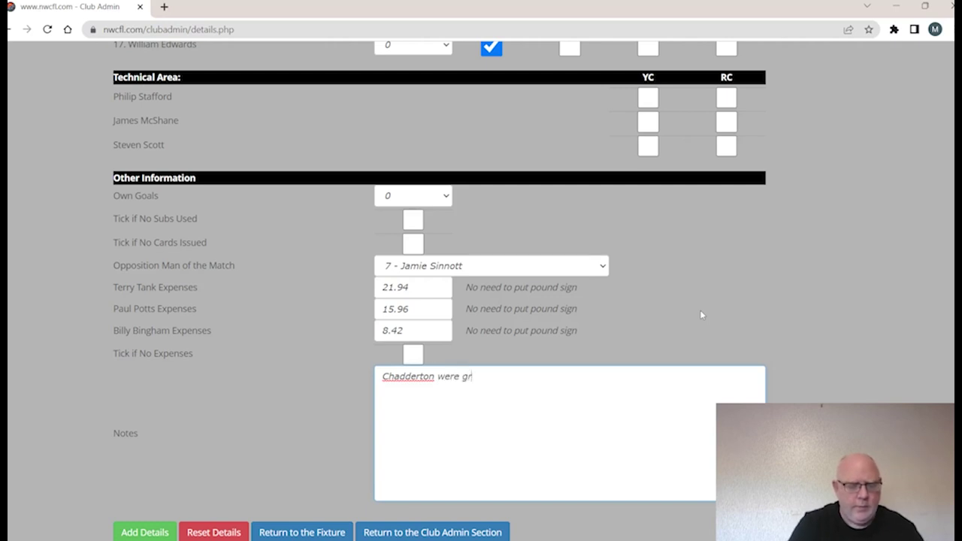
pyautogui.write('eat opponen')
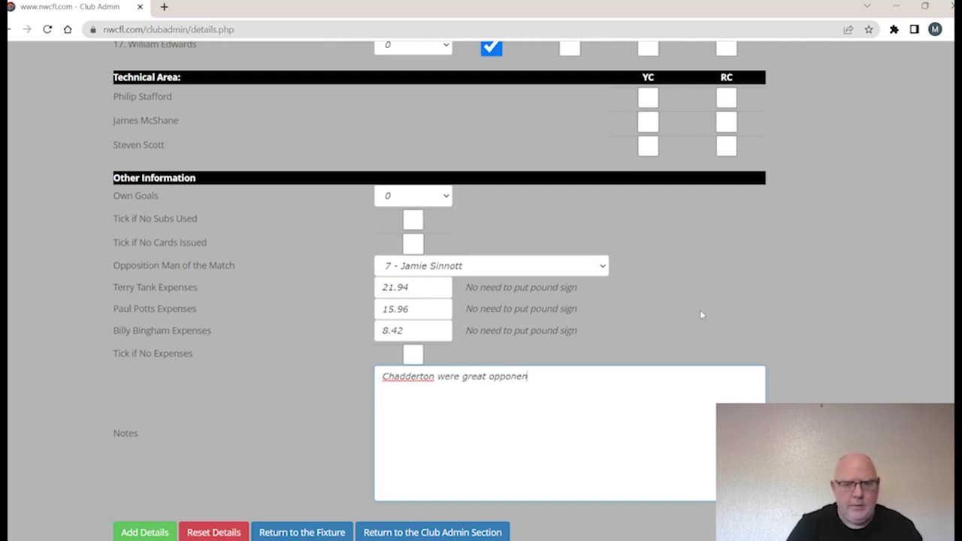
pyautogui.write('ts ')
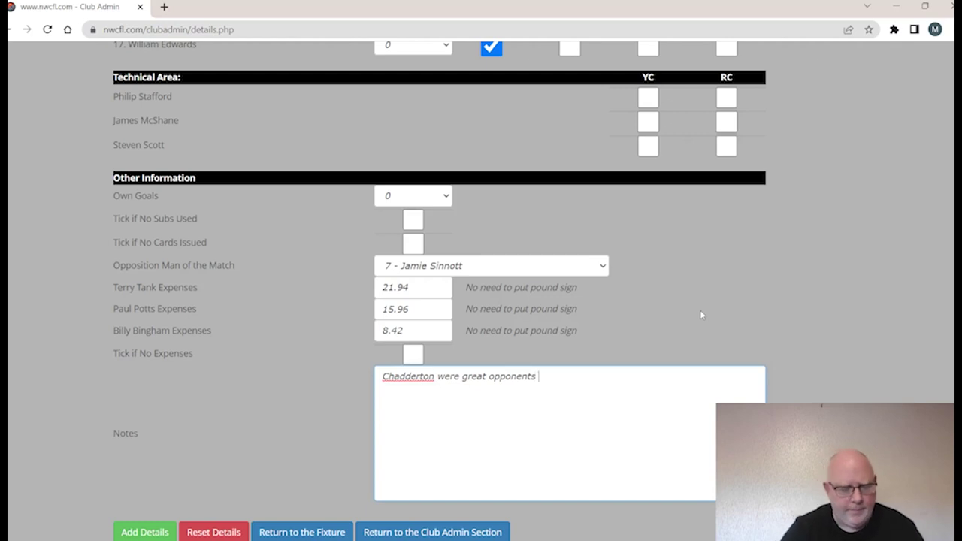
pyautogui.write('and very sporting')
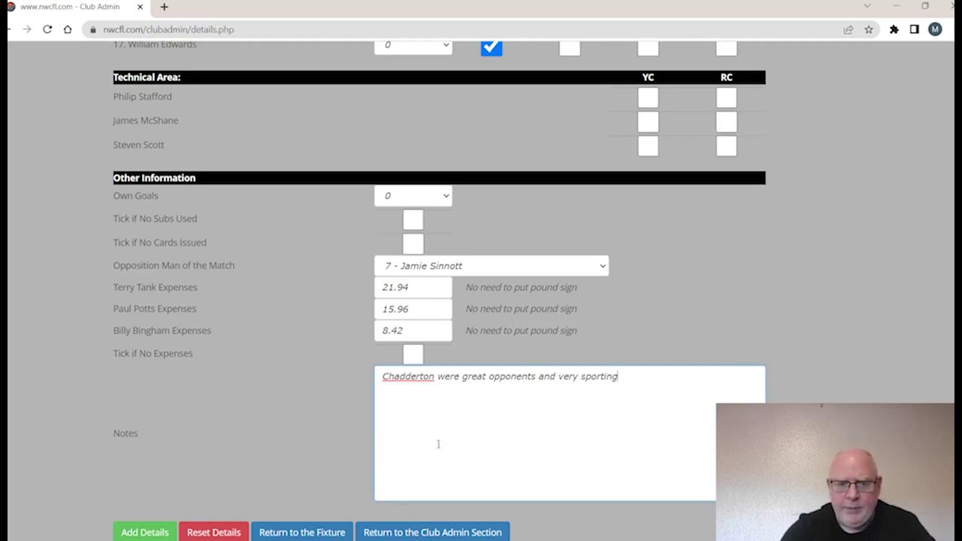
pyautogui.scroll(-1, 260, 417)
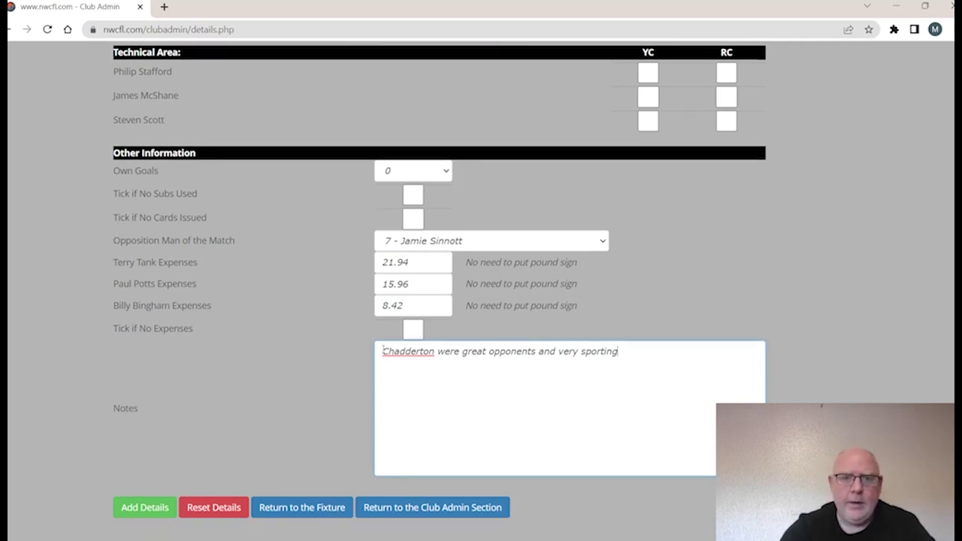
# Step: Submit the form with Add Details and review the Please Confirm summary
pyautogui.click(147, 507)
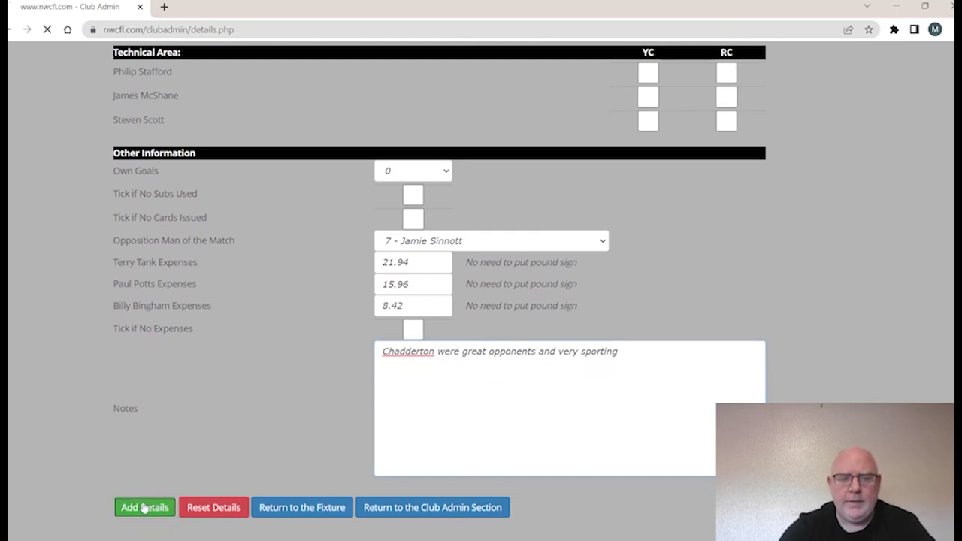
pyautogui.scroll(-3, 599, 251)
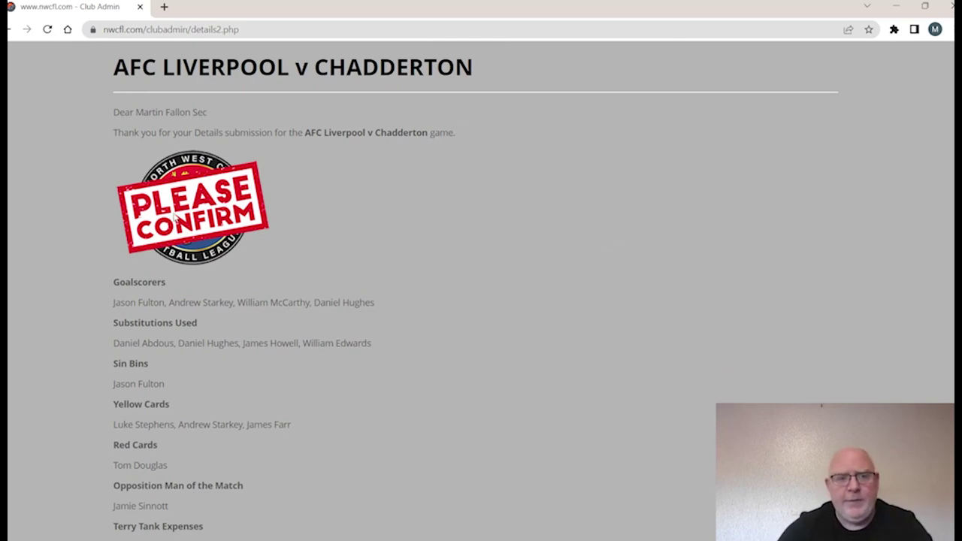
pyautogui.scroll(-2, 174, 216)
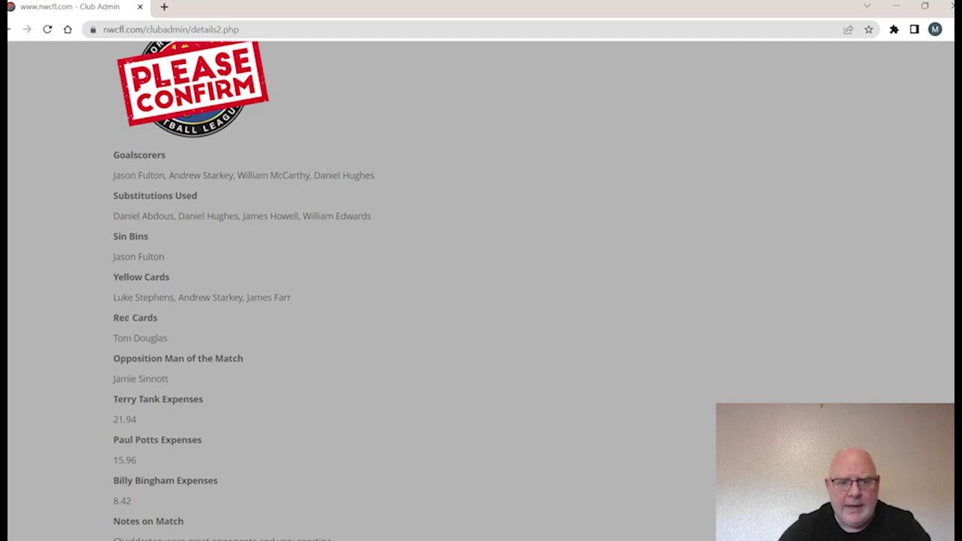
pyautogui.scroll(-1, 129, 318)
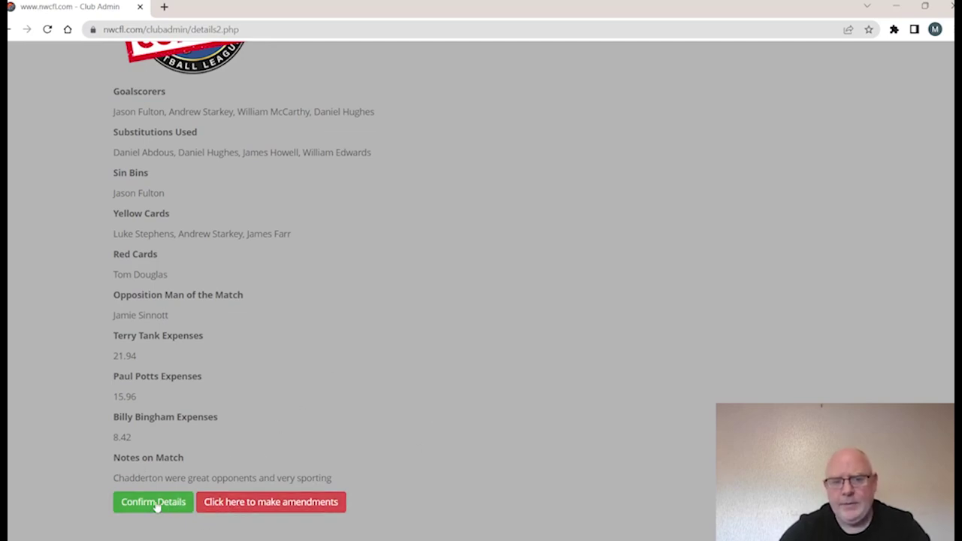
# Step: Go back from the missing Man of the Match error to the details form and check number 7 is selected
pyautogui.click(305, 505)
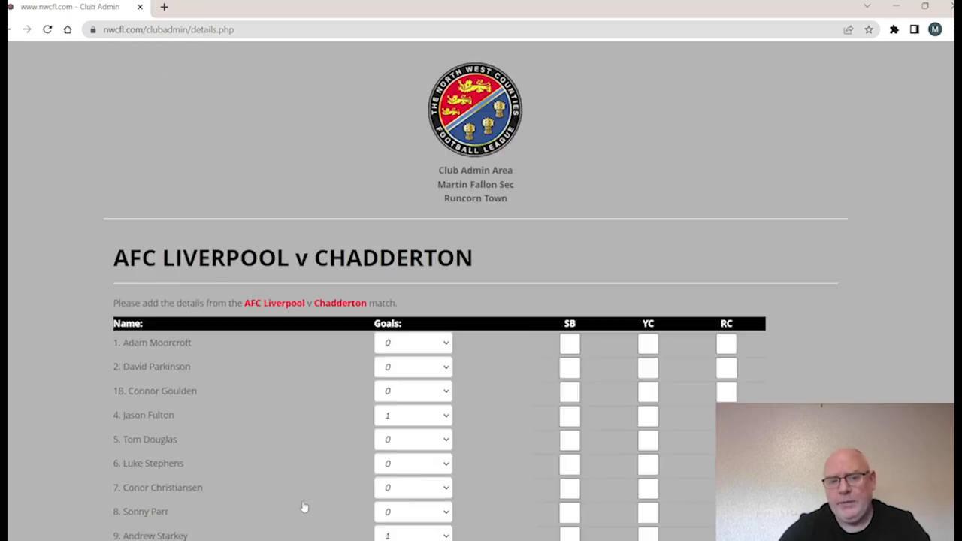
pyautogui.scroll(-8, 374, 427)
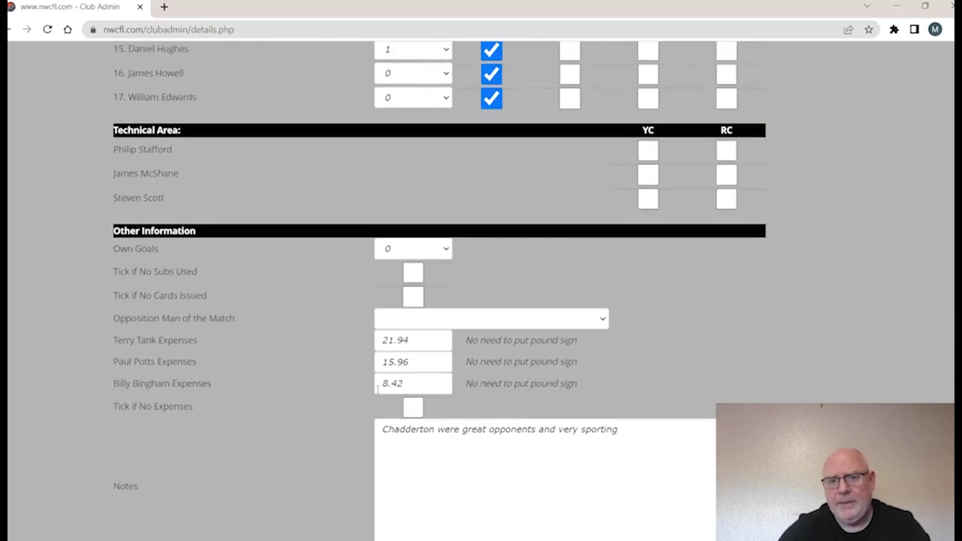
pyautogui.scroll(-1, 383, 398)
pyautogui.scroll(5, 526, 405)
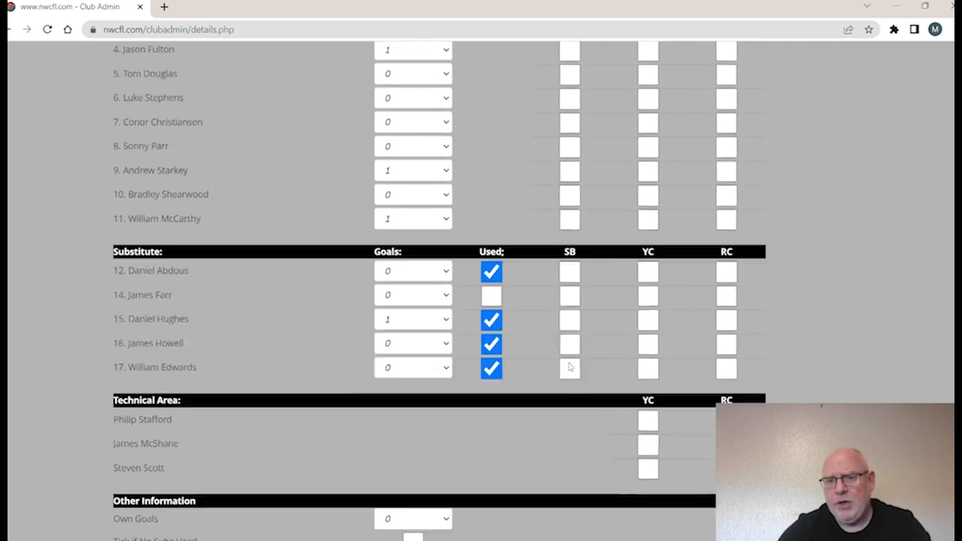
pyautogui.scroll(3, 569, 353)
pyautogui.scroll(-8, 406, 420)
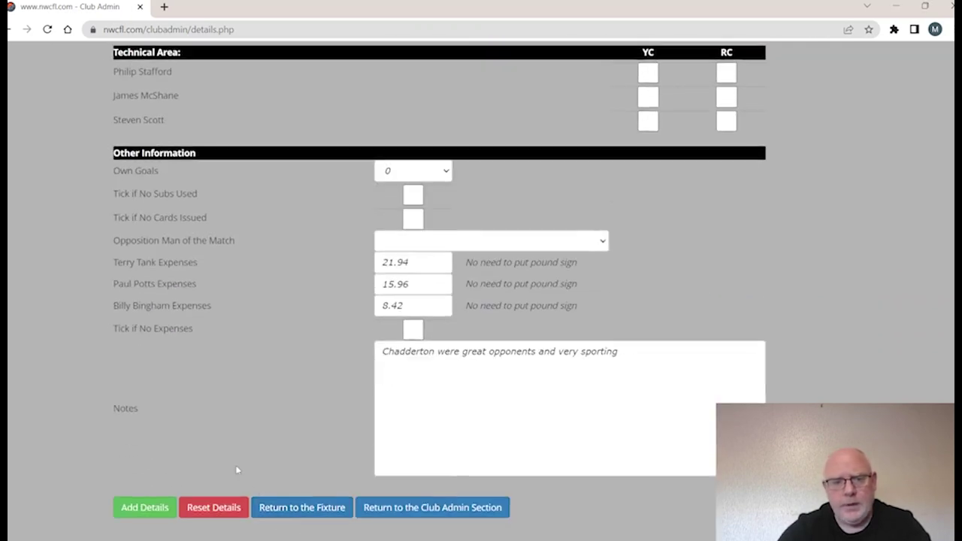
pyautogui.click(10, 30)
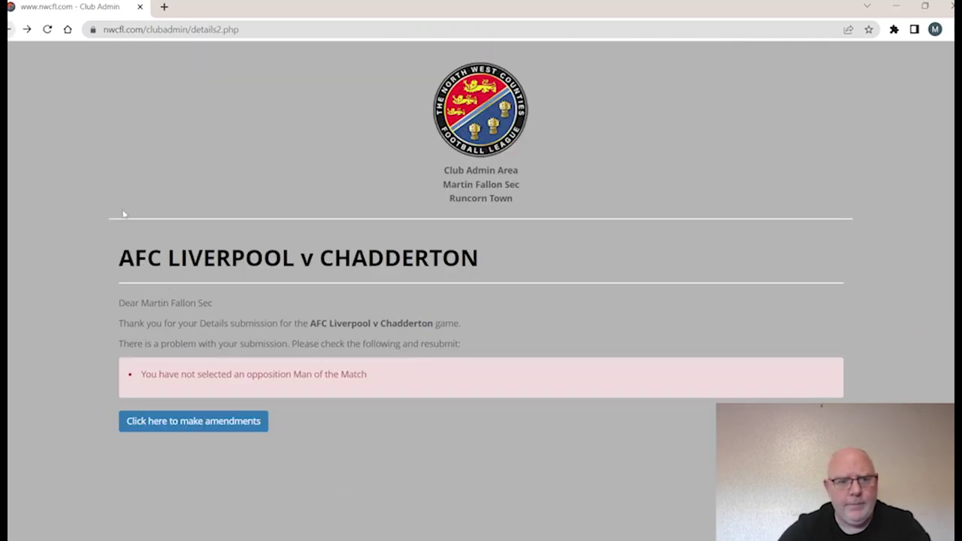
pyautogui.click(11, 31)
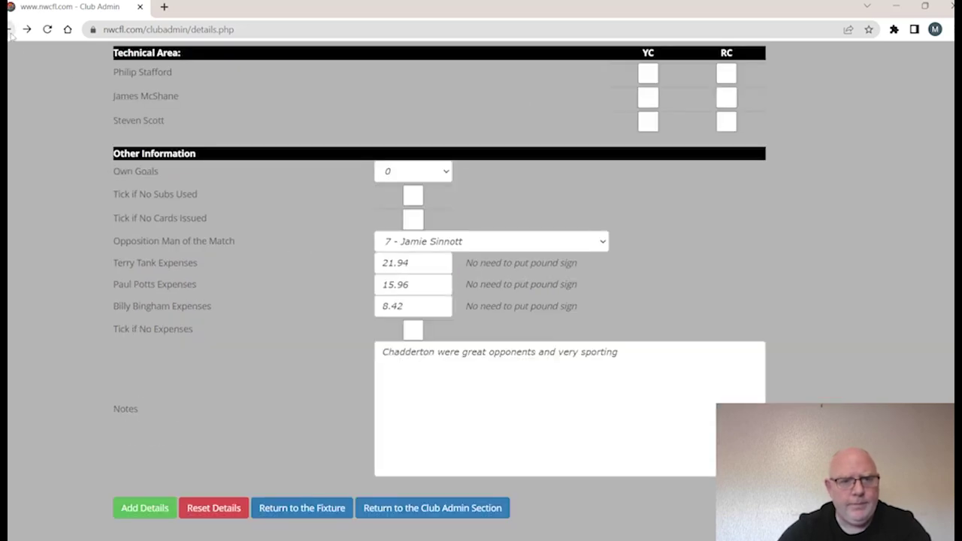
pyautogui.scroll(4, 380, 367)
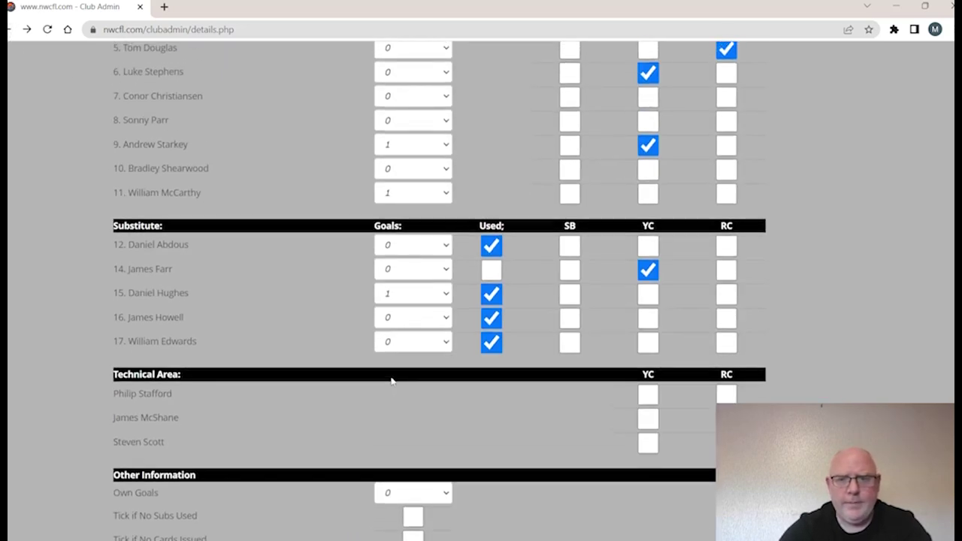
pyautogui.scroll(3, 611, 302)
pyautogui.scroll(-5, 586, 346)
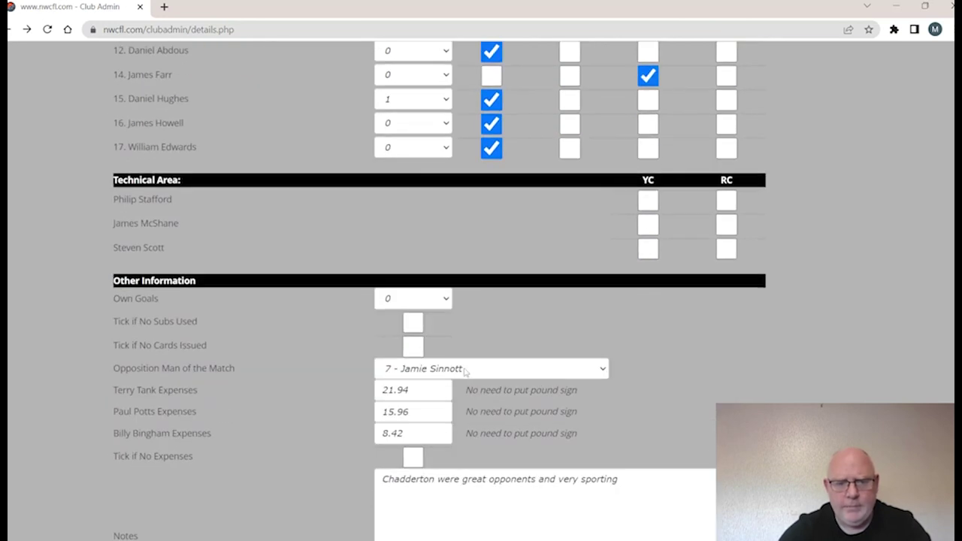
pyautogui.scroll(-2, 279, 392)
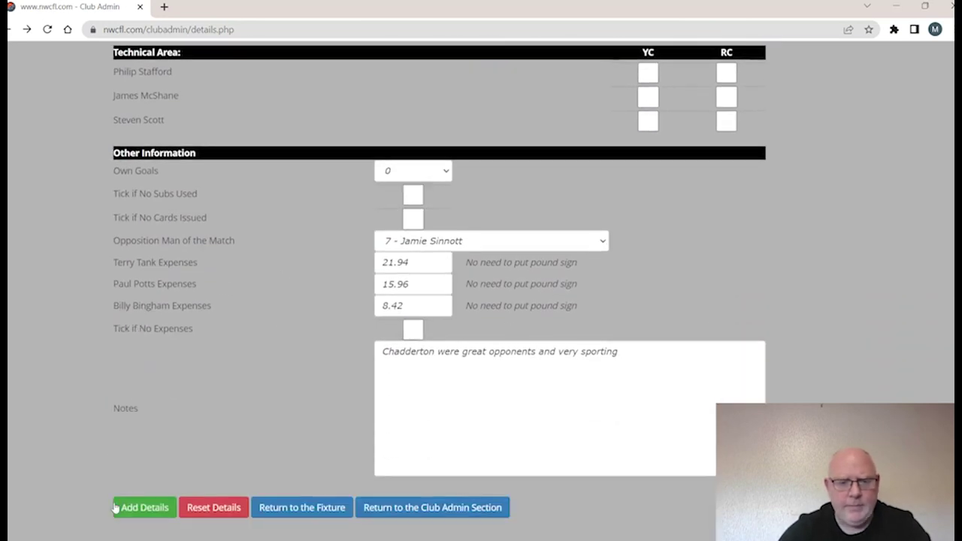
# Step: Add and confirm the AFC Liverpool v Chadderton details, then return to Club Admin and view TASKS
pyautogui.click(141, 506)
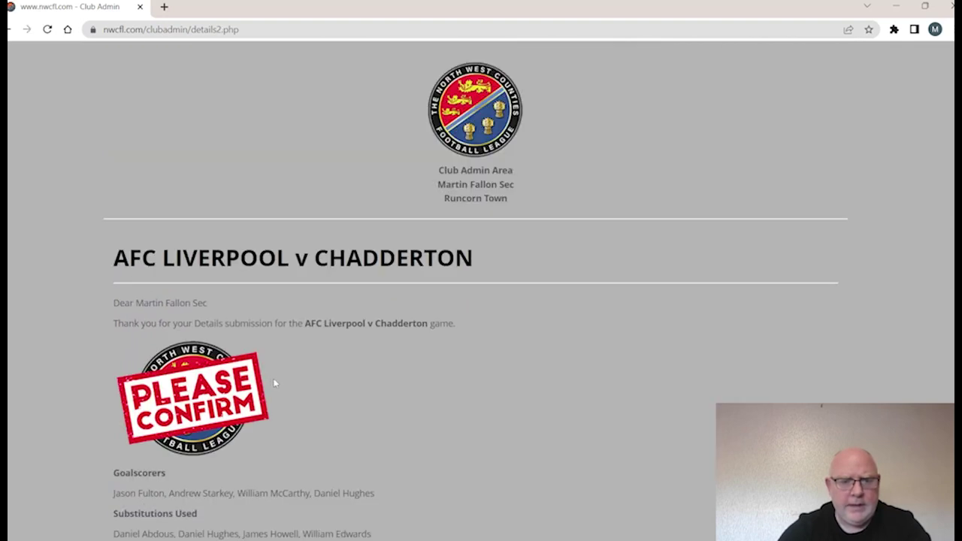
pyautogui.scroll(-5, 391, 331)
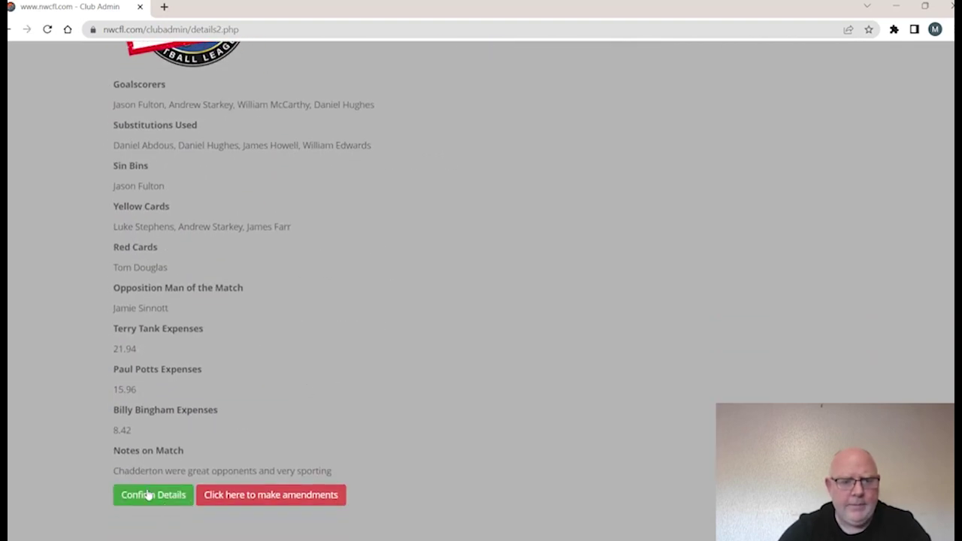
pyautogui.click(150, 496)
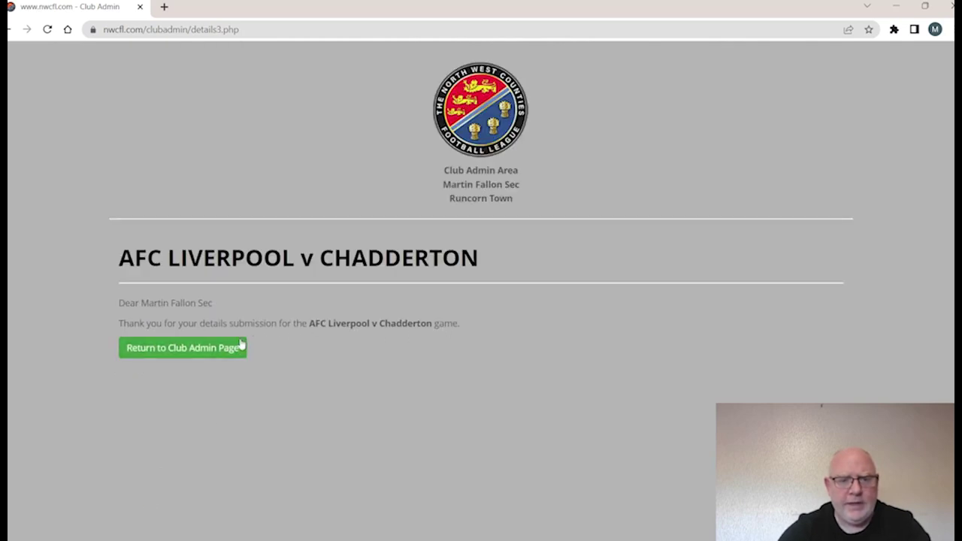
pyautogui.click(201, 353)
pyautogui.click(199, 352)
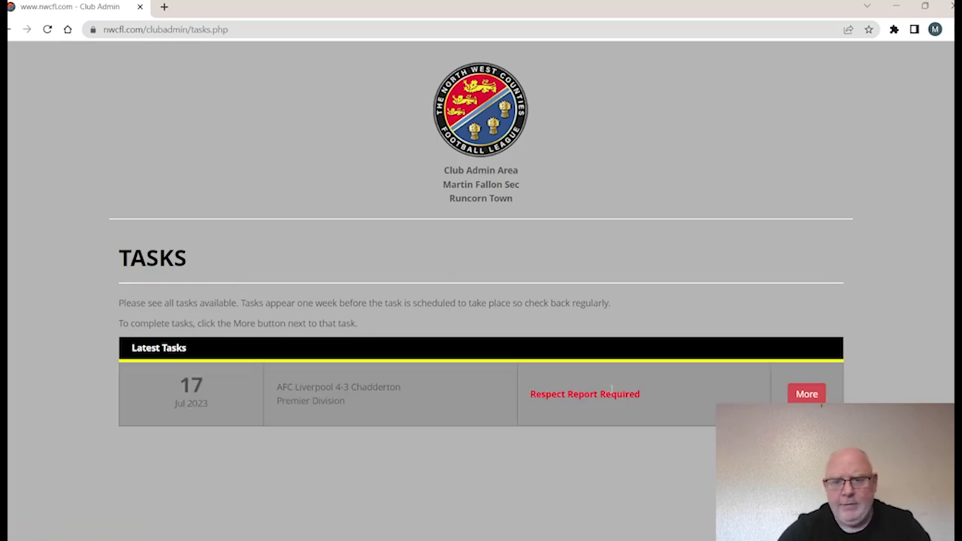
# Step: From the AFC Liverpool v Chadderton match tasks, start Enter Respect Report
pyautogui.click(805, 393)
pyautogui.scroll(-2, 601, 329)
pyautogui.scroll(-6, 576, 353)
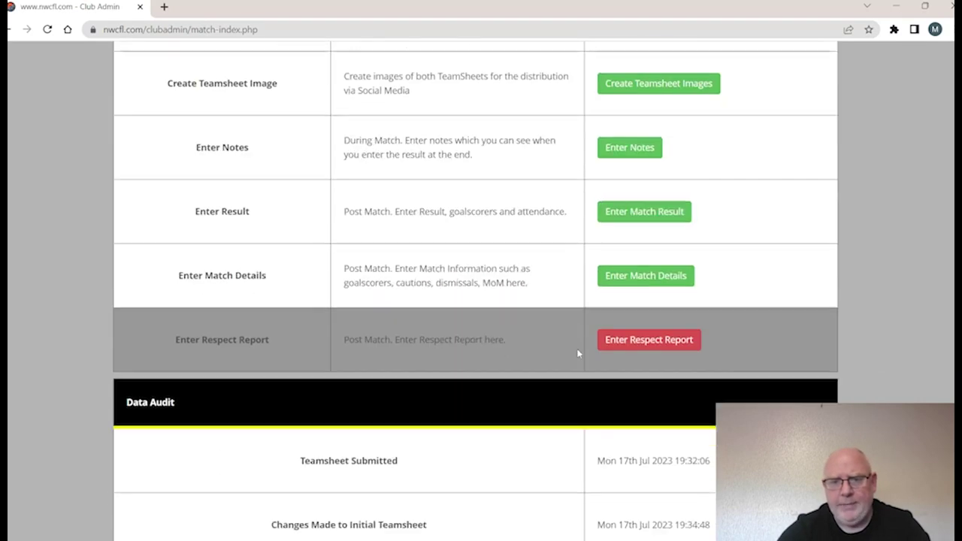
pyautogui.scroll(2, 578, 353)
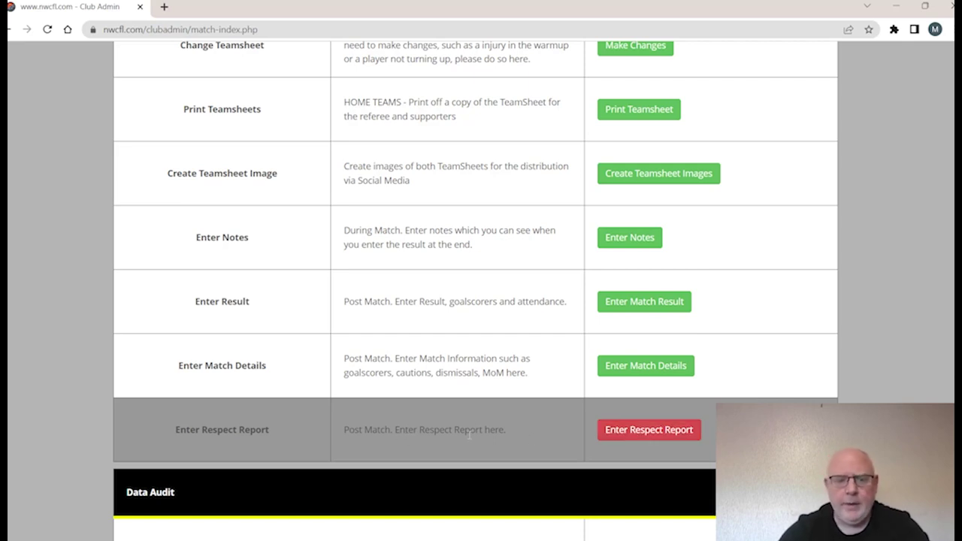
pyautogui.click(635, 435)
pyautogui.scroll(-2, 680, 385)
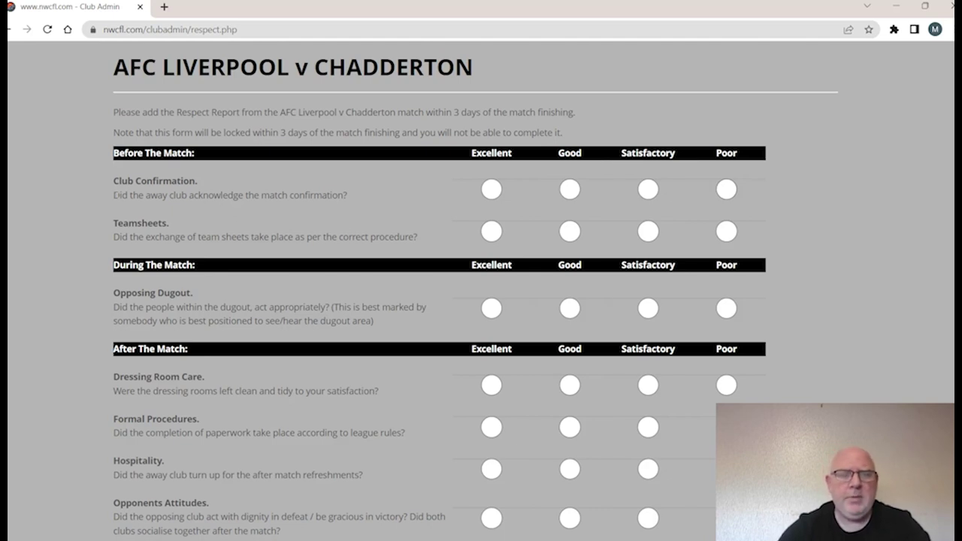
pyautogui.doubleClick(116, 194)
pyautogui.click(116, 194)
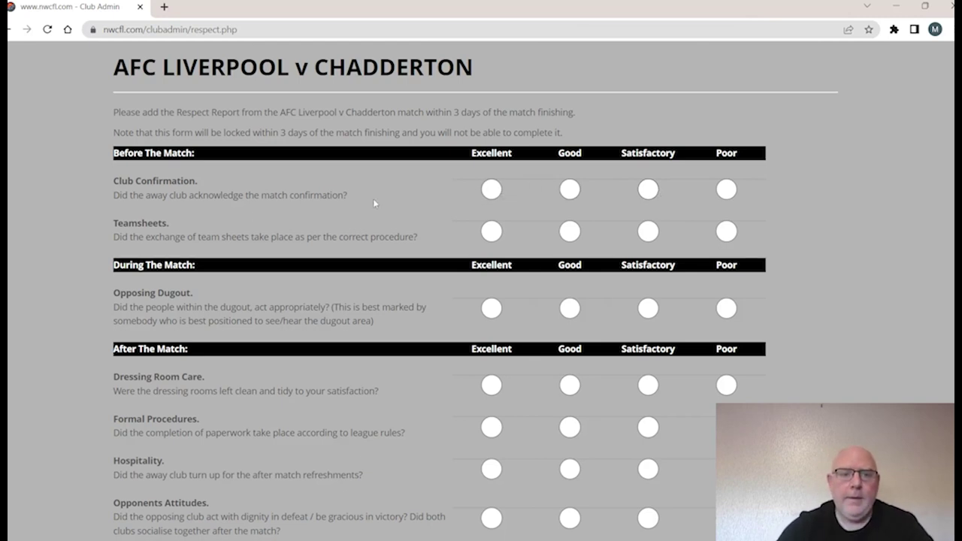
# Step: Rate Club Confirmation and Teamsheets Excellent, Opposing Dugout Satisfactory, Dressing Room Care and Formal Procedures Good, Hospitality Poor
pyautogui.click(491, 189)
pyautogui.click(492, 231)
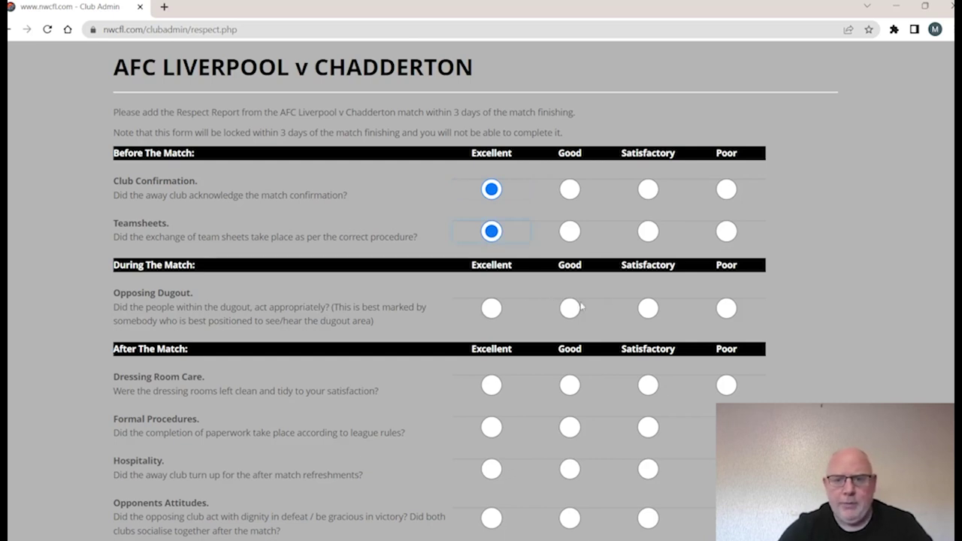
pyautogui.click(646, 313)
pyautogui.scroll(-5, 647, 316)
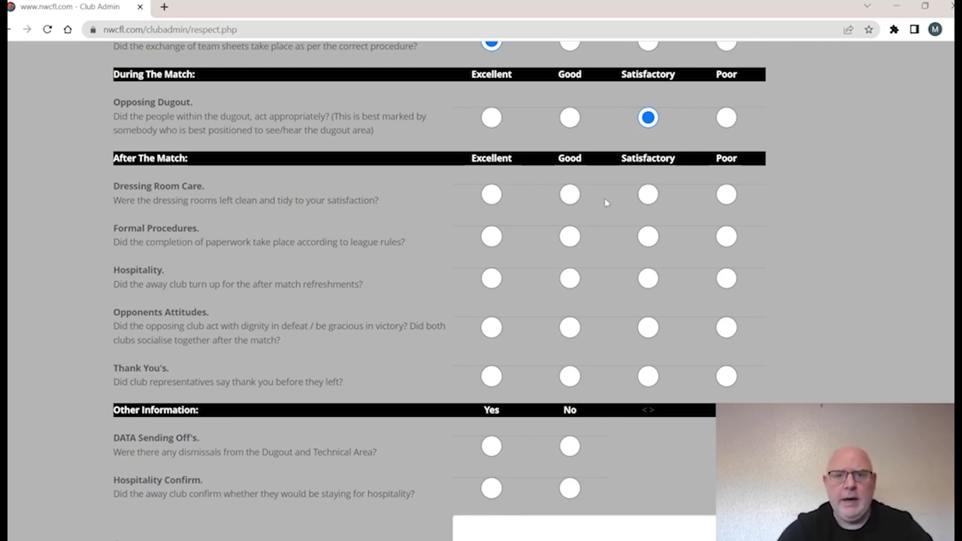
pyautogui.click(571, 195)
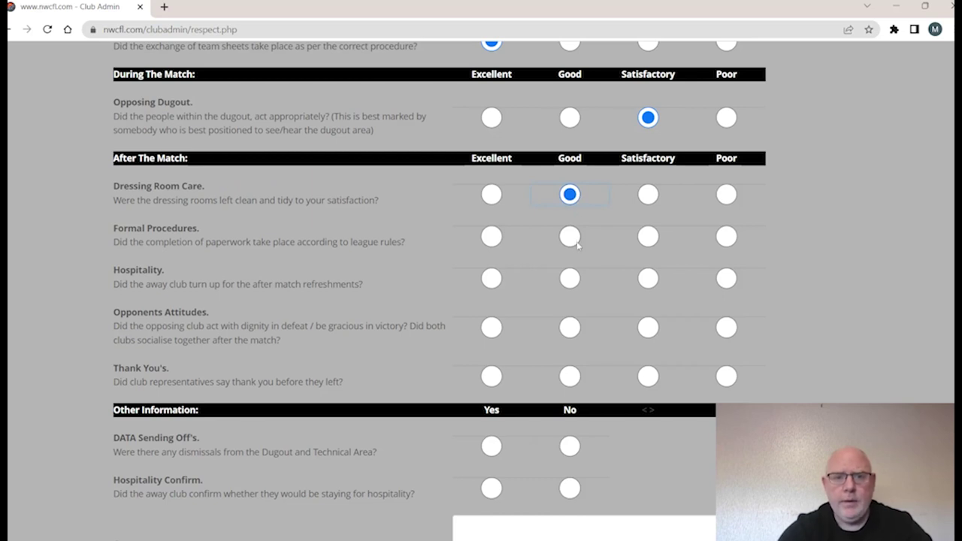
pyautogui.click(569, 236)
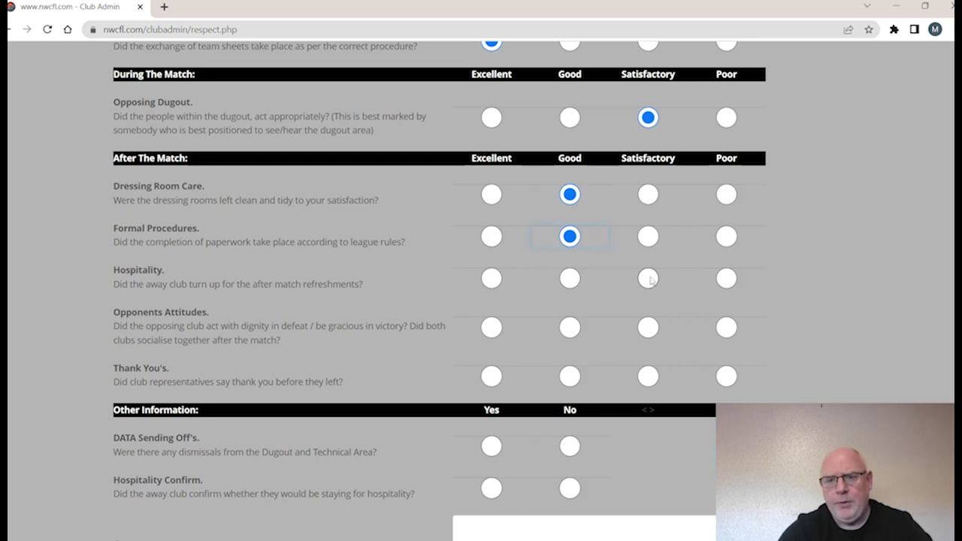
pyautogui.click(725, 279)
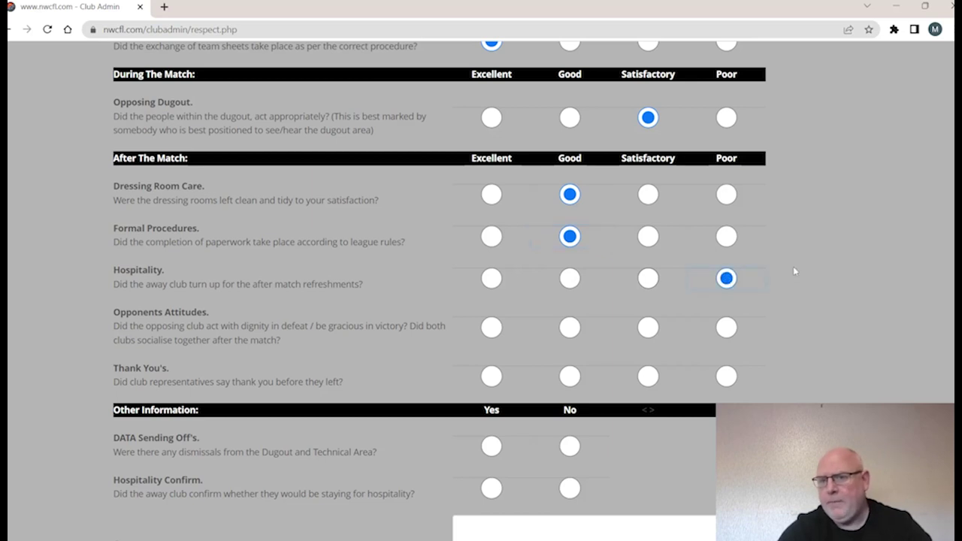
pyautogui.scroll(-1, 786, 266)
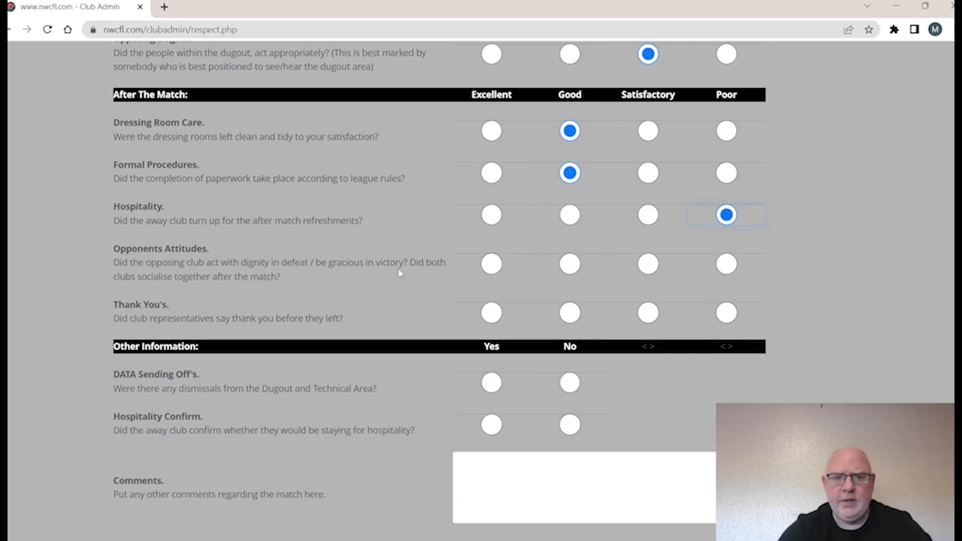
# Step: Rate Opponents Attitudes Satisfactory and Thank You's Excellent; answer No to Sending Off's, Yes to Hospitality Confirm
pyautogui.click(647, 264)
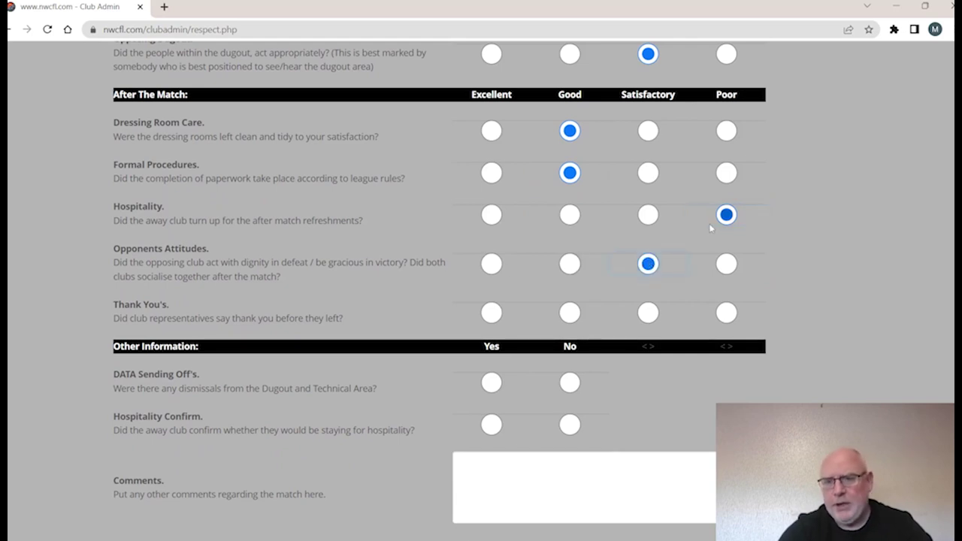
pyautogui.click(490, 312)
pyautogui.scroll(-1, 492, 312)
pyautogui.click(569, 319)
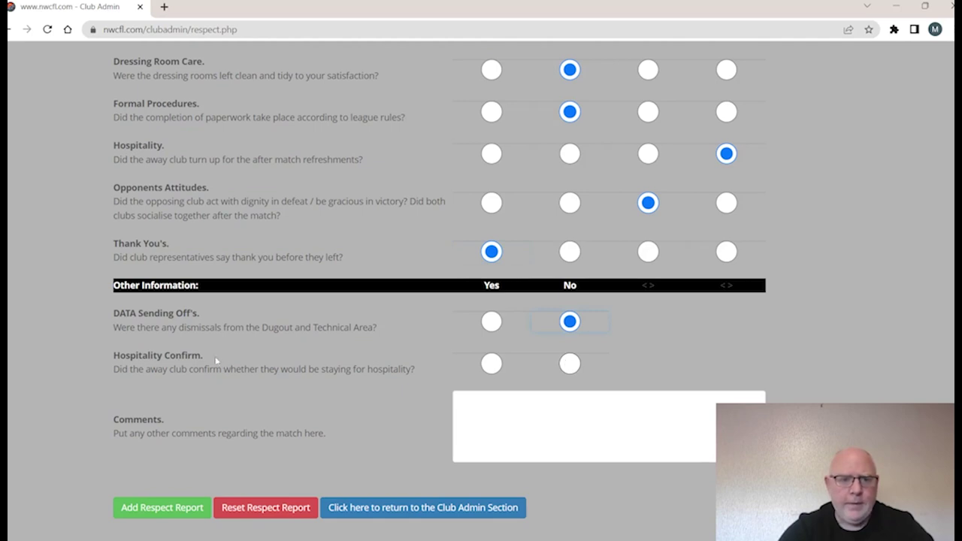
pyautogui.click(491, 364)
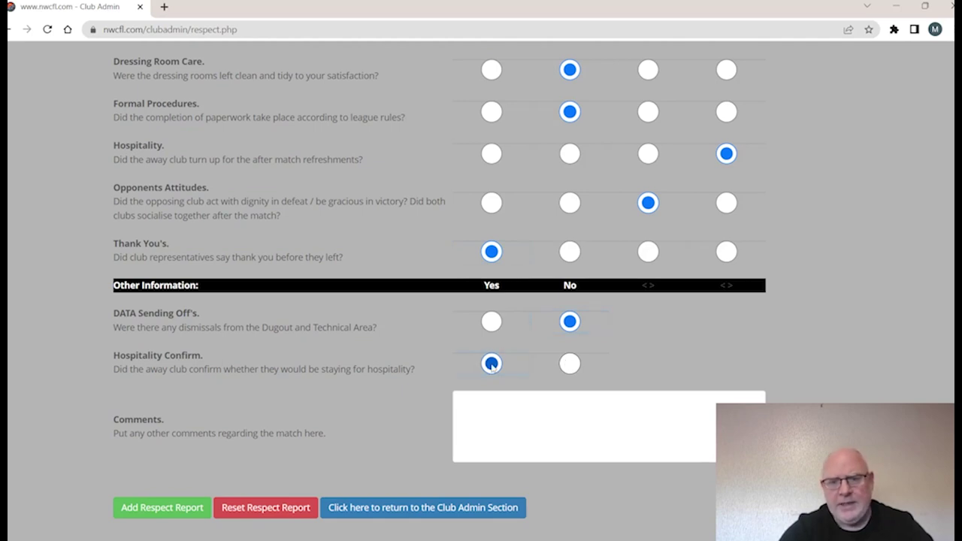
pyautogui.scroll(2, 599, 201)
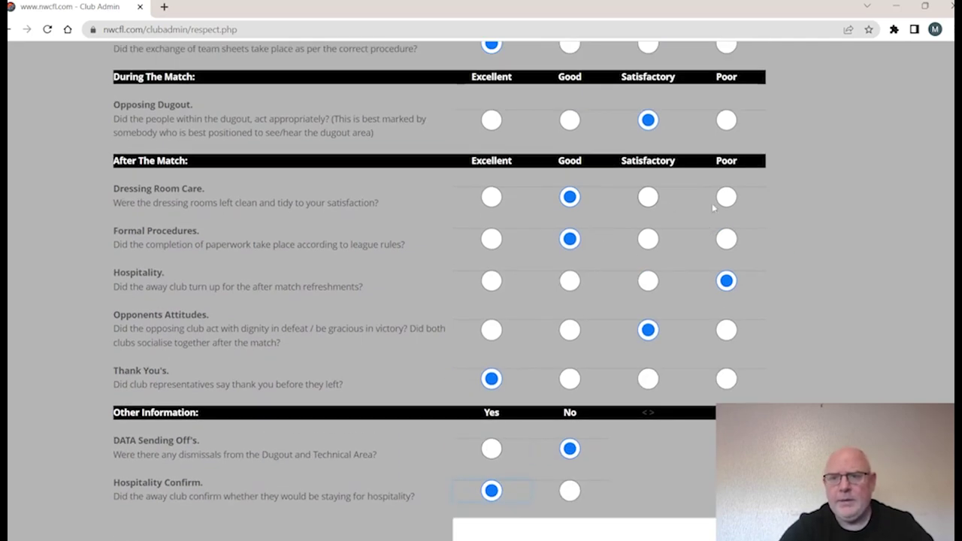
pyautogui.scroll(1, 713, 192)
pyautogui.scroll(-1, 729, 332)
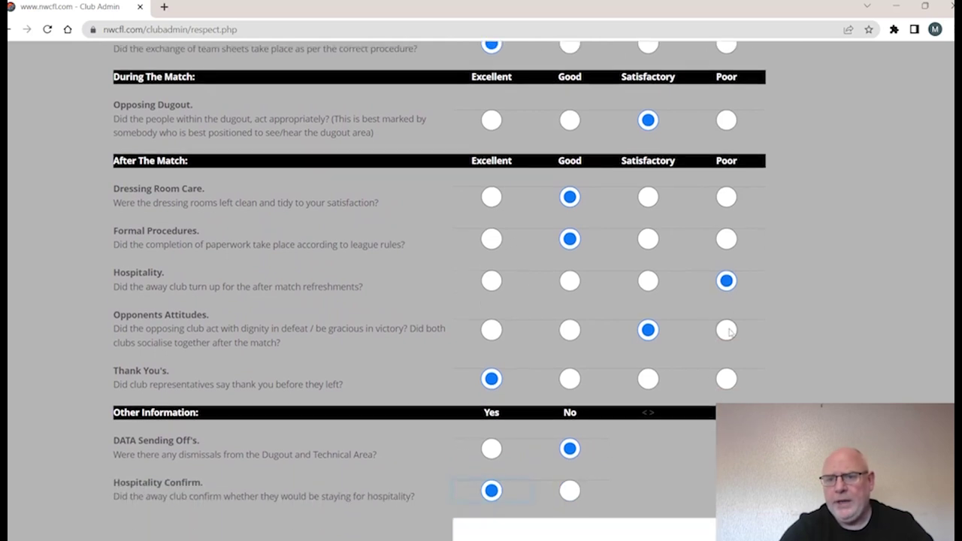
pyautogui.scroll(-2, 729, 332)
# Step: Comment 'poor for Hospitality because away team went home straight after the match'
pyautogui.click(586, 415)
pyautogui.write('Poor for ')
pyautogui.write('Hospita')
pyautogui.write('ltiy')
pyautogui.press('BackSpace')
pyautogui.press('BackSpace')
pyautogui.press('BackSpace')
pyautogui.write('ity because away team ')
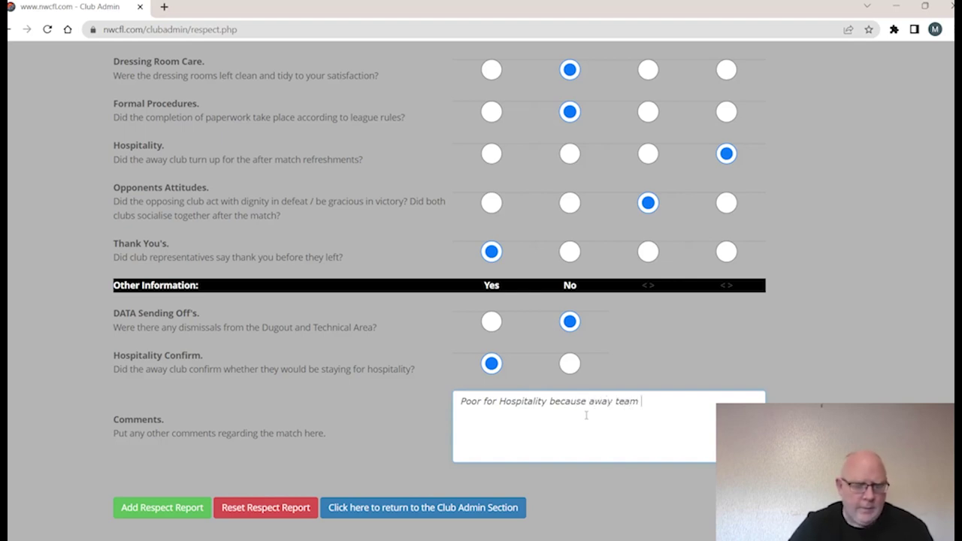
pyautogui.write('went home s')
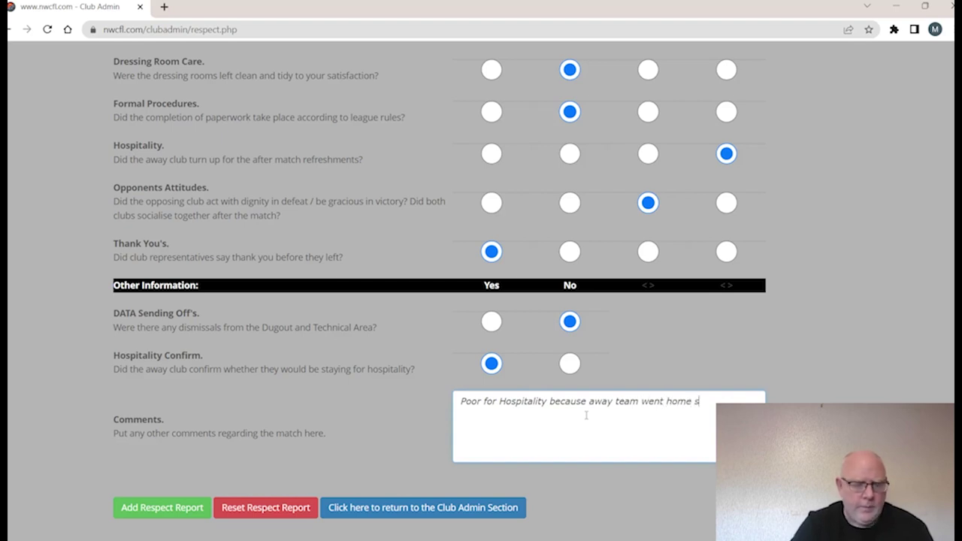
pyautogui.write('traight after')
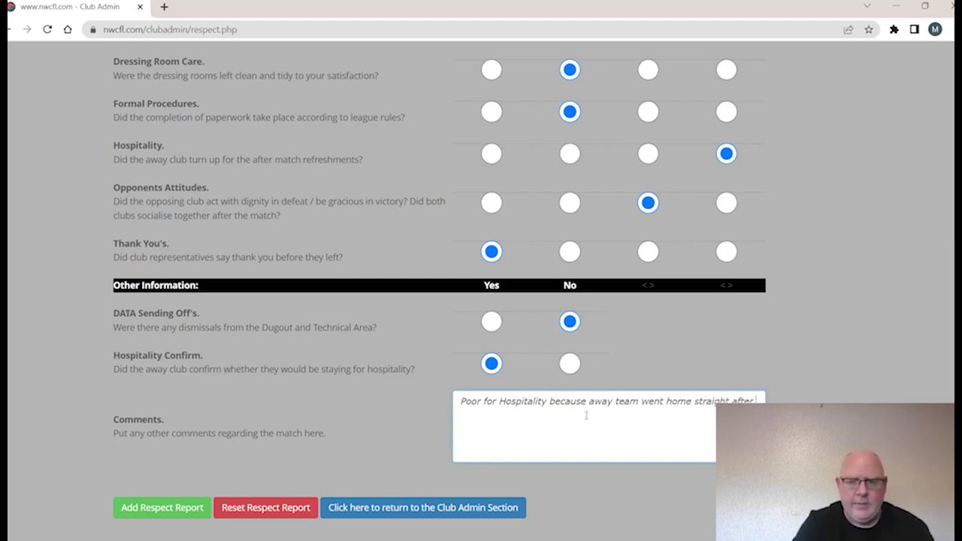
pyautogui.write(' the match')
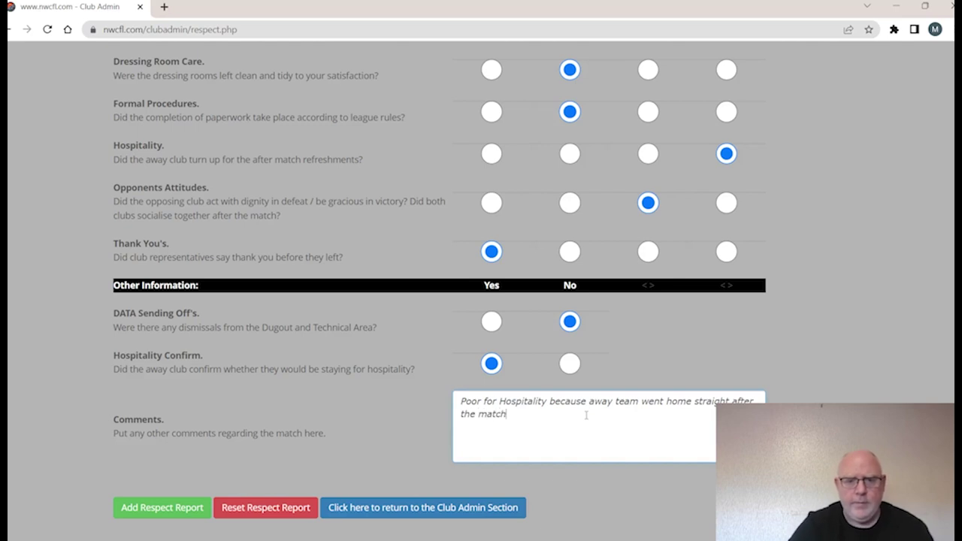
pyautogui.write('Have given')
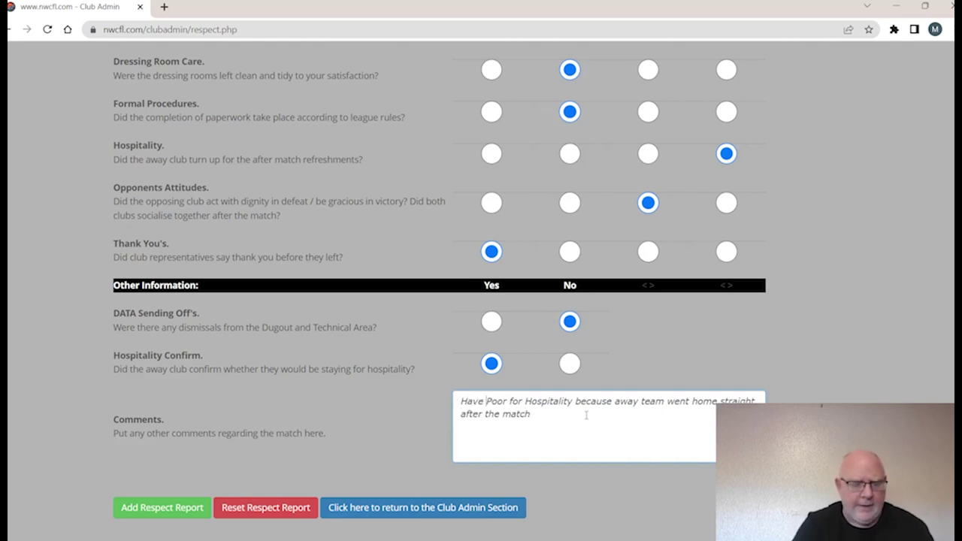
pyautogui.press('Delete')
pyautogui.write('p')
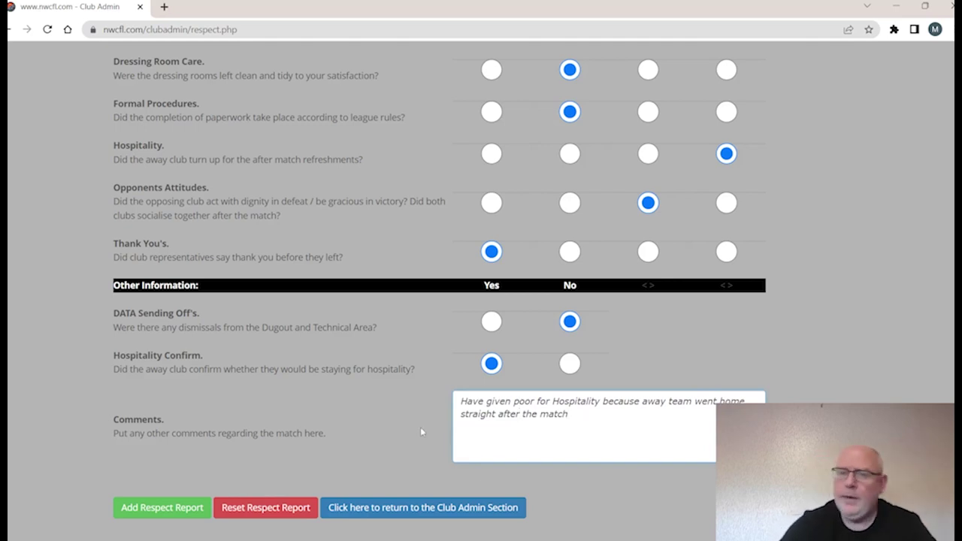
pyautogui.scroll(3, 418, 430)
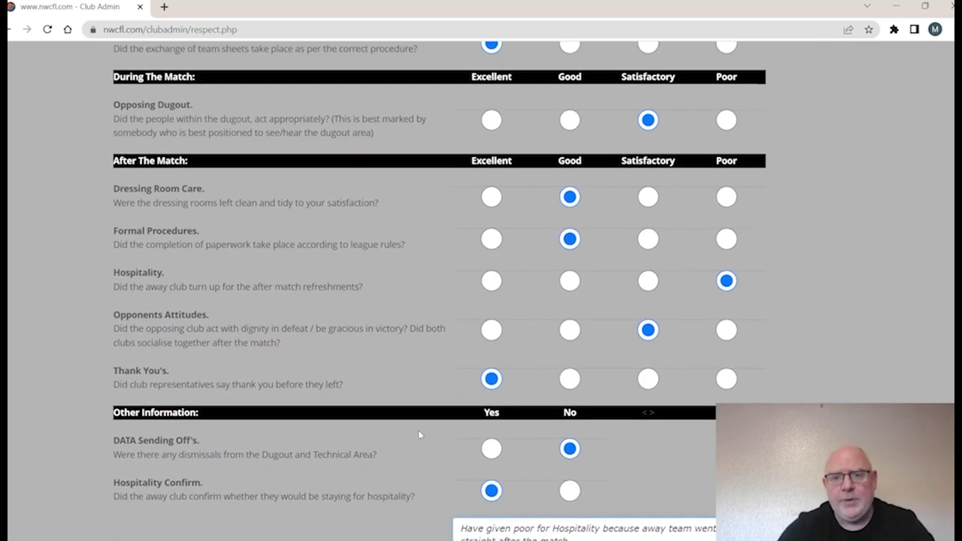
pyautogui.scroll(1, 419, 435)
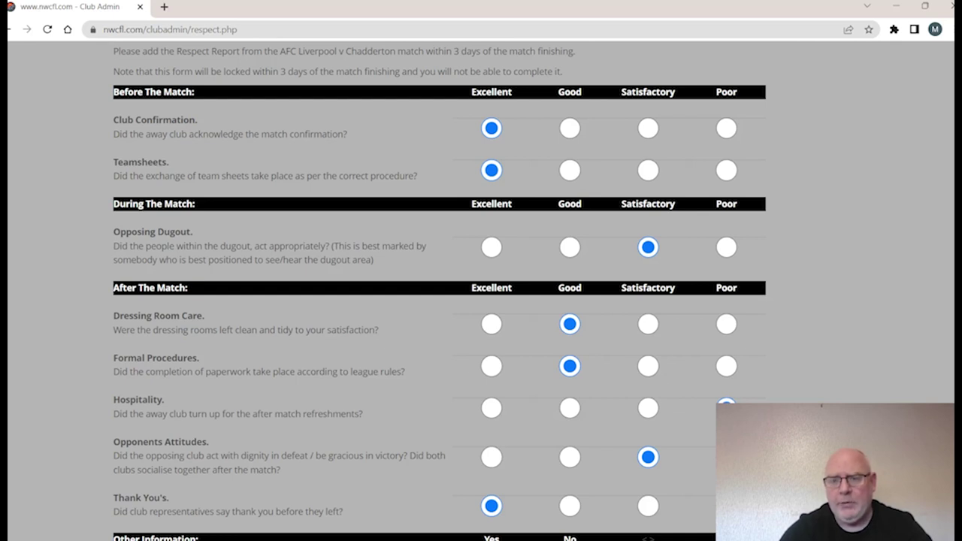
pyautogui.scroll(-1, 440, 291)
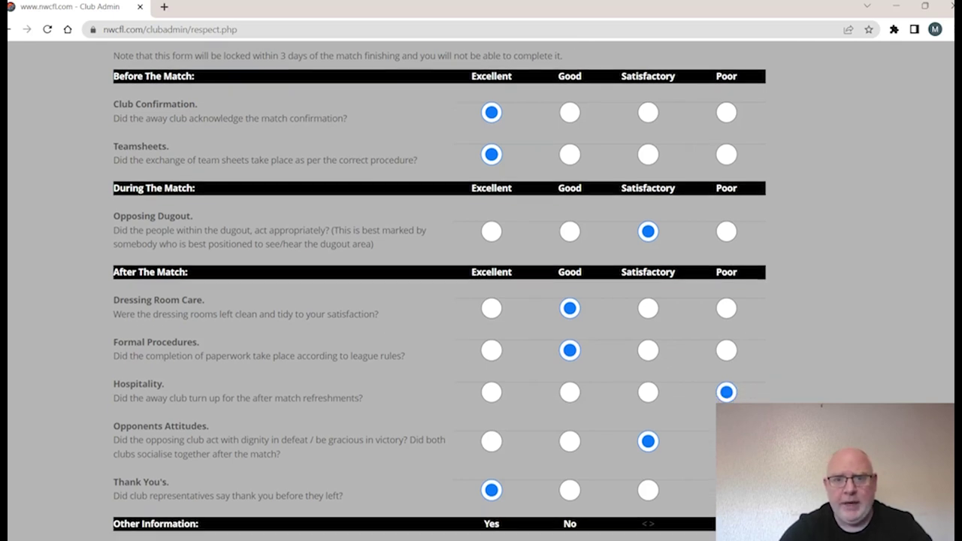
pyautogui.scroll(-1, 439, 290)
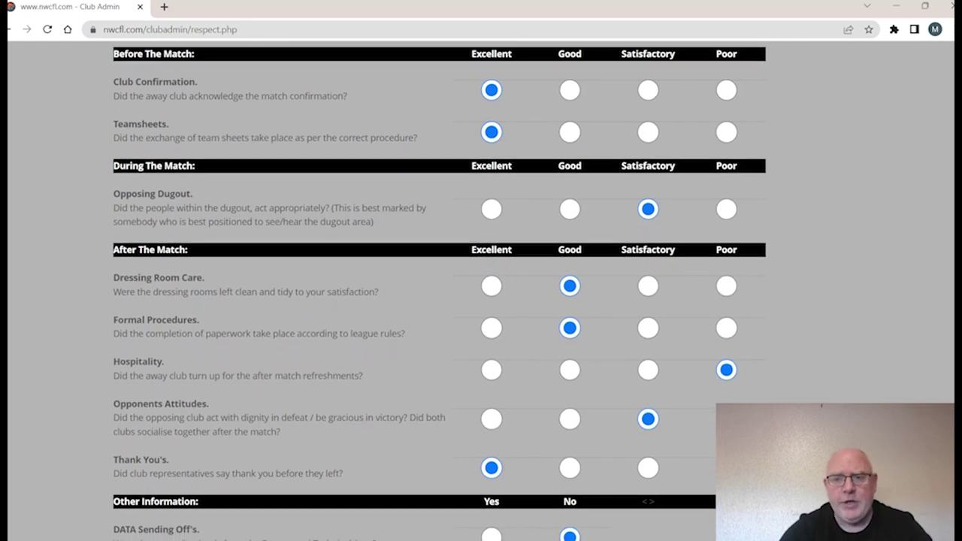
pyautogui.scroll(-3, 157, 453)
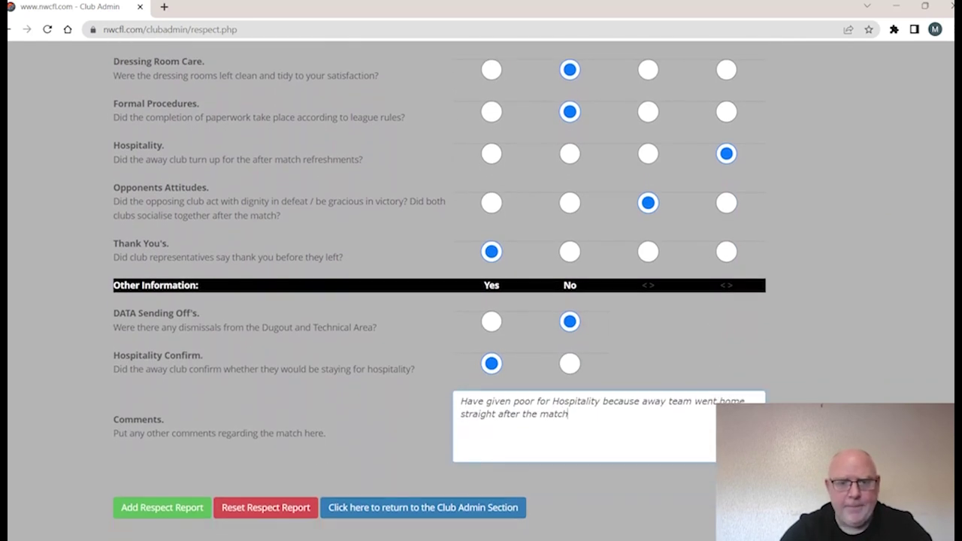
# Step: Add the Respect Report, save it from the summary, then return to Club Admin
pyautogui.click(155, 518)
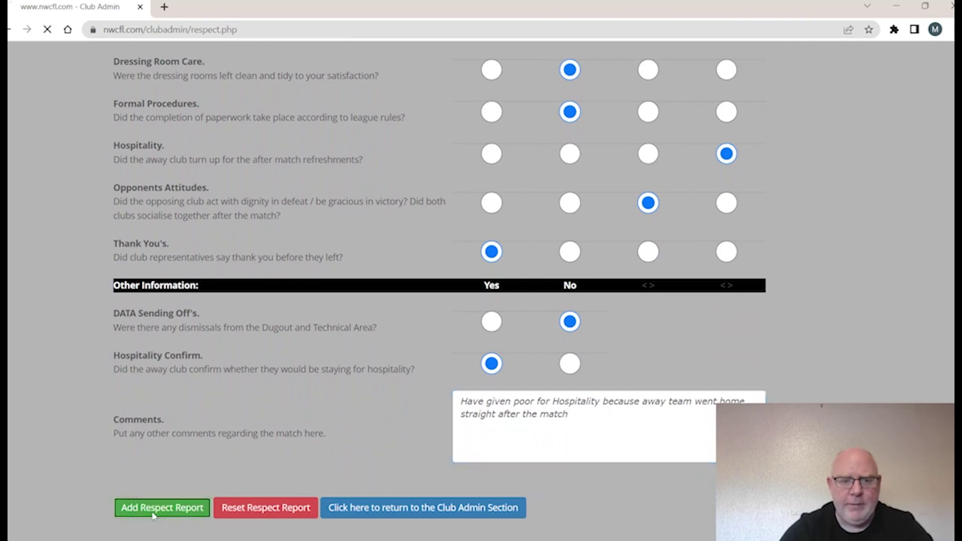
pyautogui.scroll(-3, 278, 300)
pyautogui.scroll(-1, 236, 288)
pyautogui.scroll(-1, 236, 288)
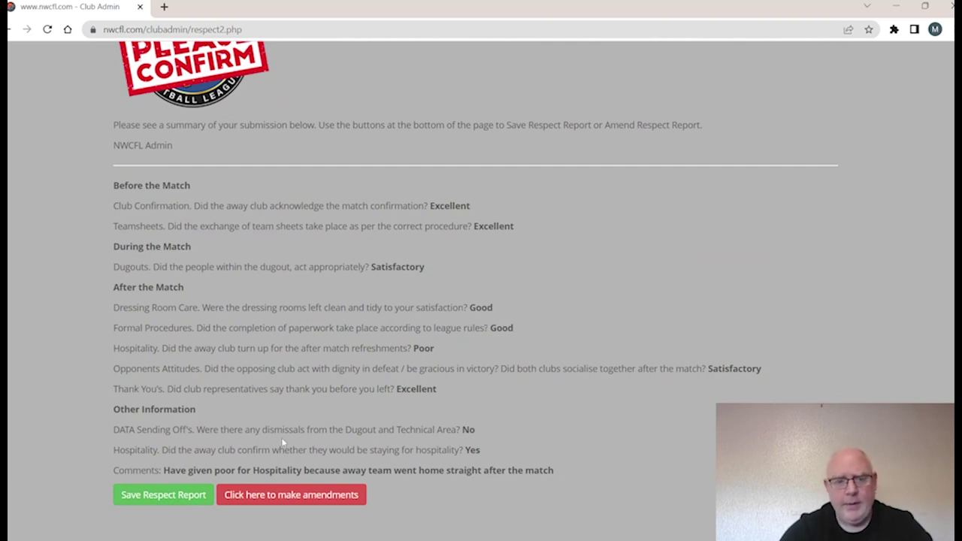
pyautogui.click(160, 496)
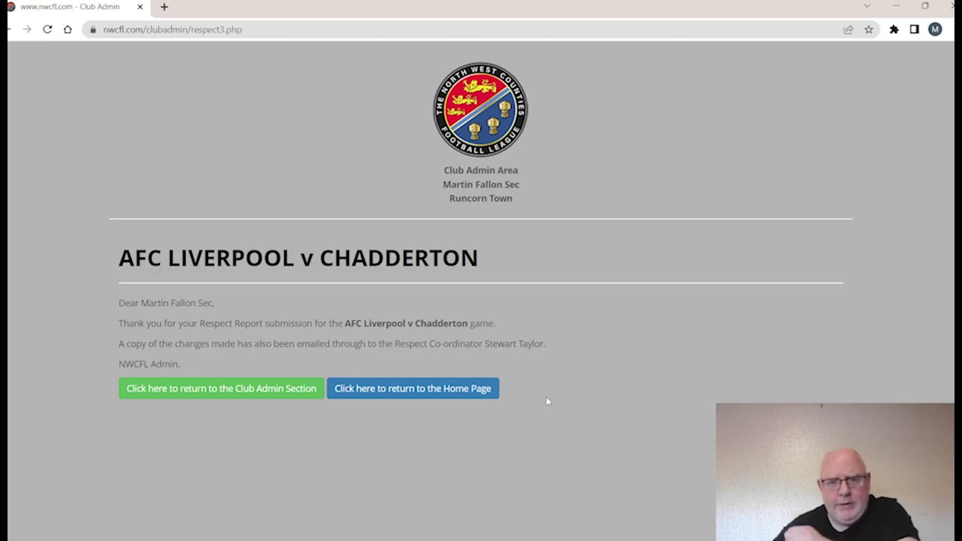
pyautogui.click(207, 391)
# Step: From Tasks, open the AFC Liverpool v Chadderton match and review the submitted match result
pyautogui.click(223, 276)
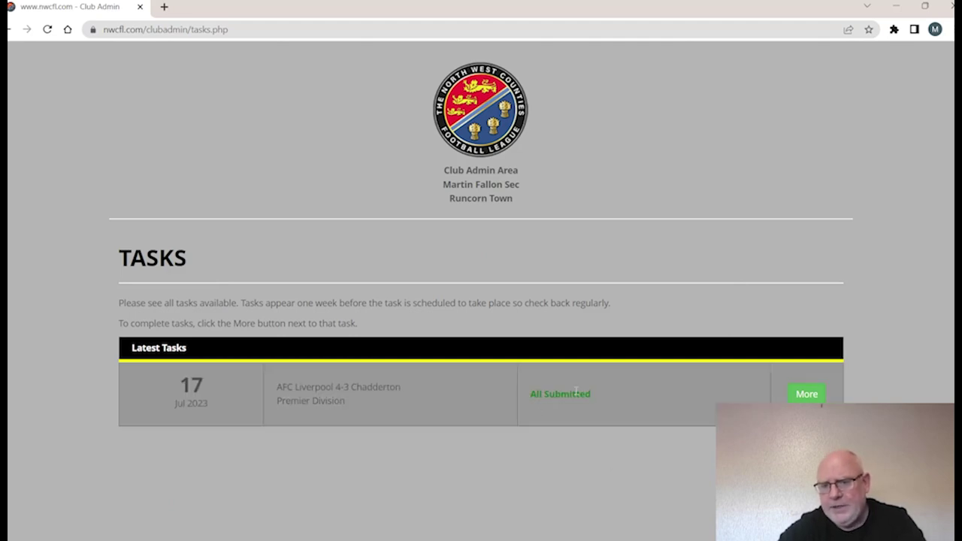
pyautogui.click(806, 395)
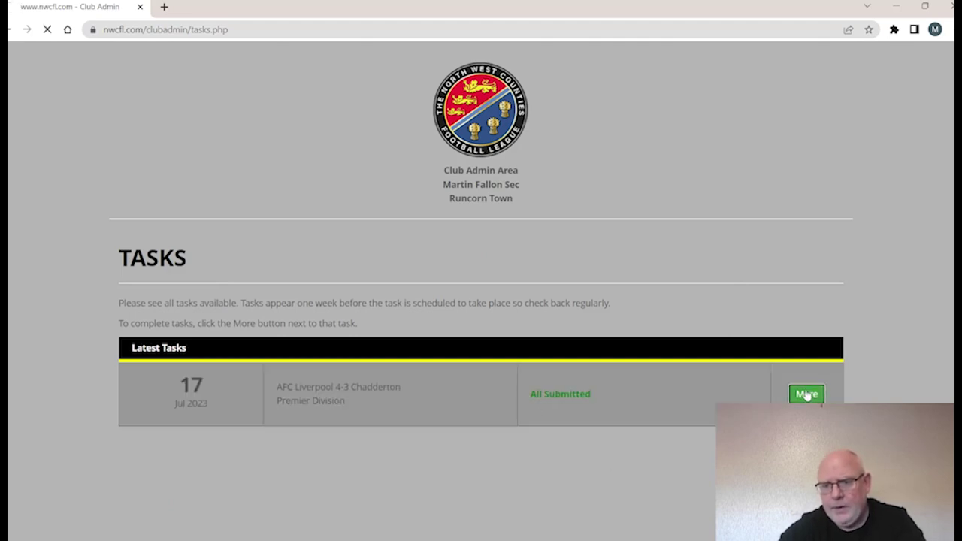
pyautogui.scroll(-5, 804, 386)
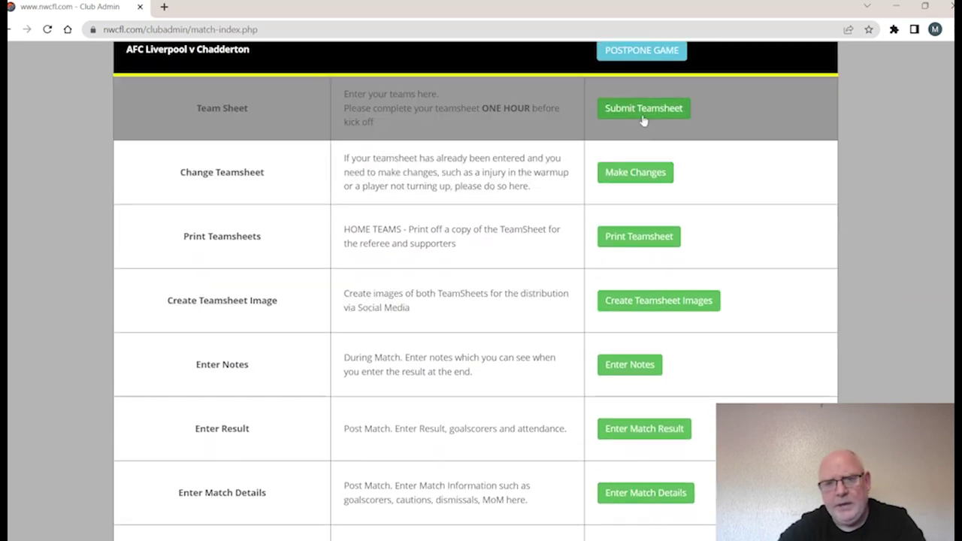
pyautogui.scroll(-2, 651, 195)
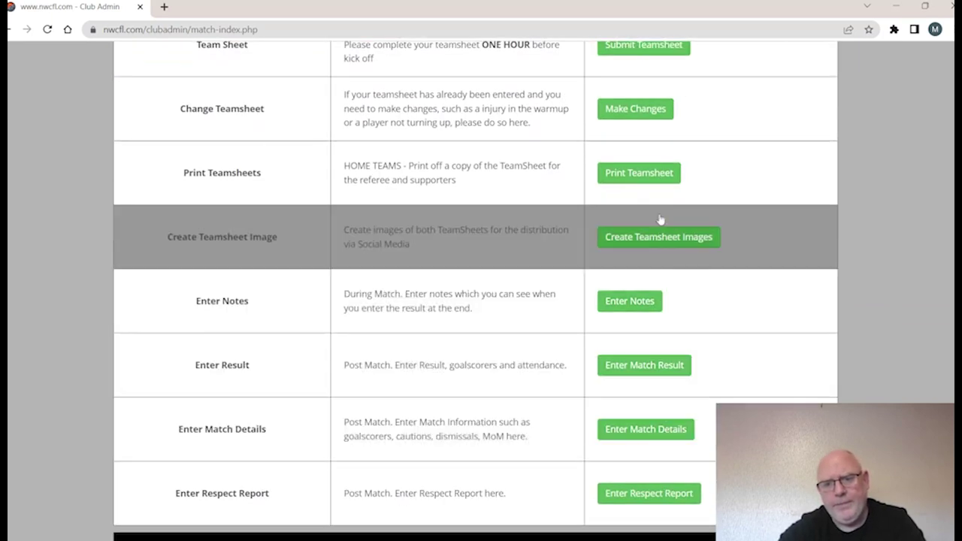
pyautogui.scroll(2, 658, 135)
pyautogui.scroll(-2, 659, 213)
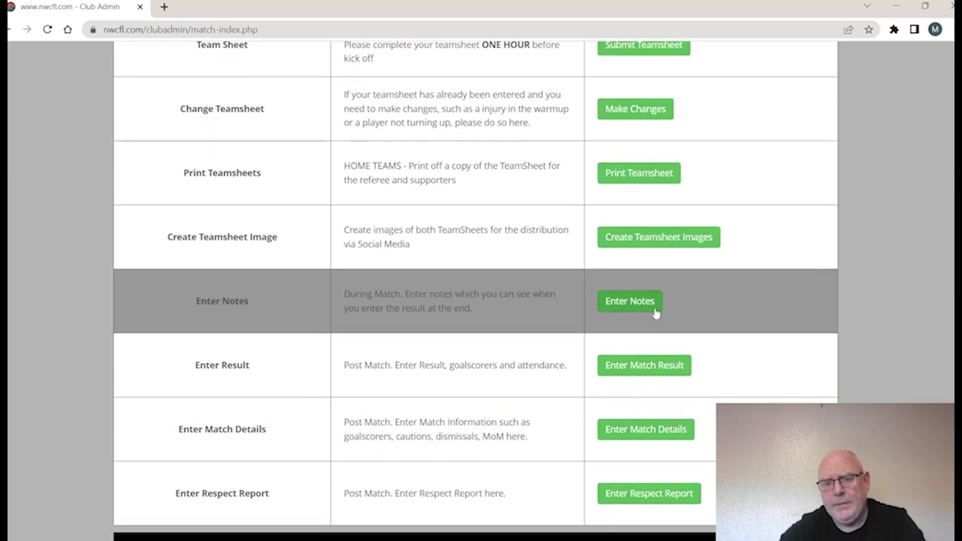
pyautogui.click(650, 366)
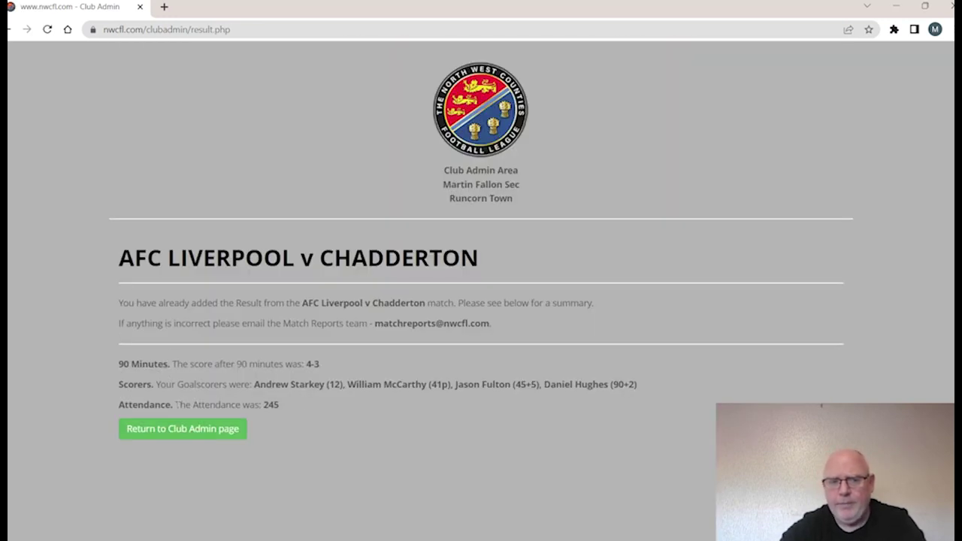
pyautogui.click(10, 29)
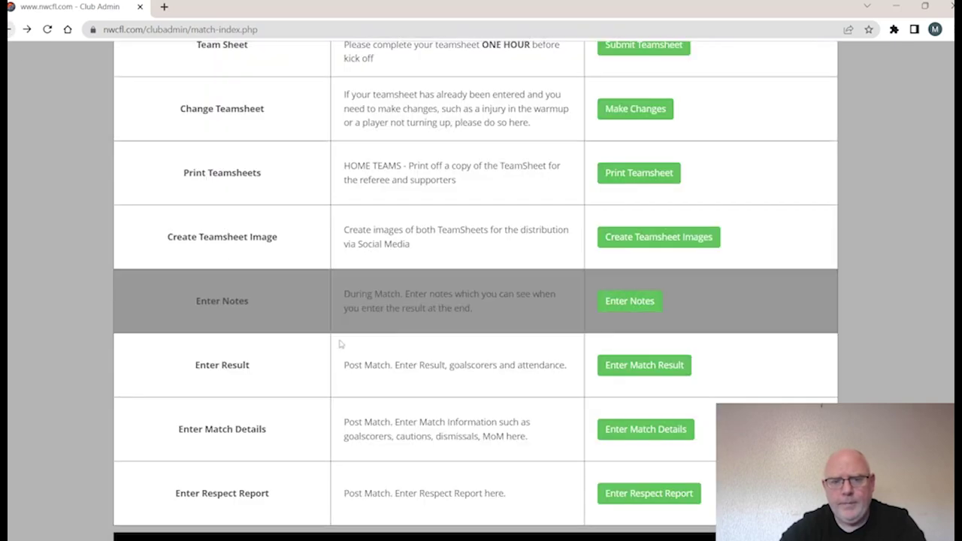
# Step: Review the submitted match details and Respect Report summary, returning to the match forms page
pyautogui.click(639, 429)
pyautogui.scroll(-3, 379, 393)
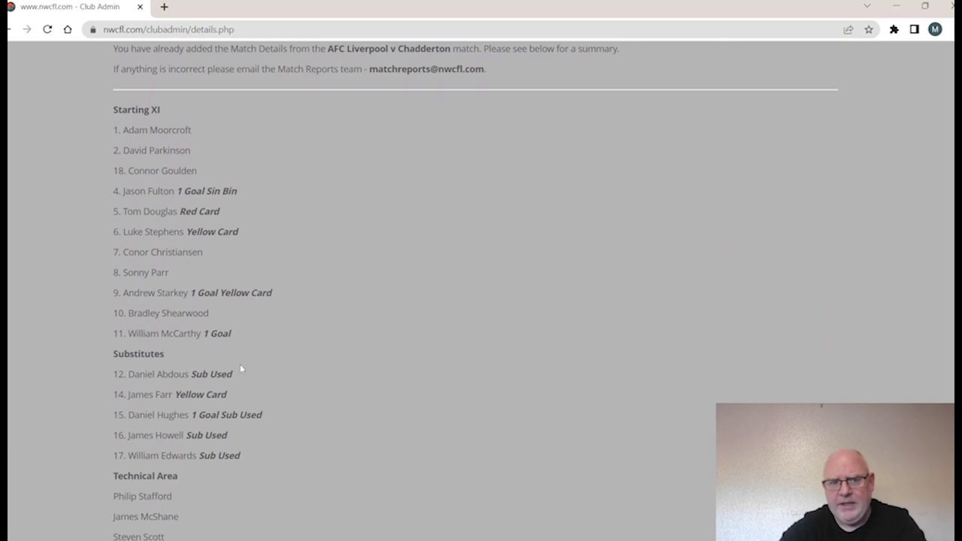
pyautogui.scroll(-1, 229, 398)
pyautogui.click(11, 31)
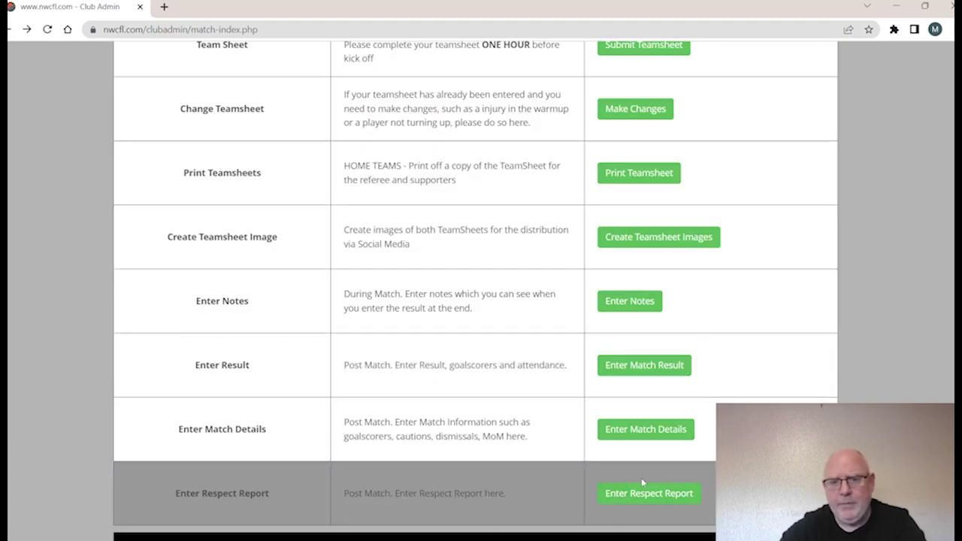
pyautogui.click(643, 492)
pyautogui.scroll(-1, 389, 406)
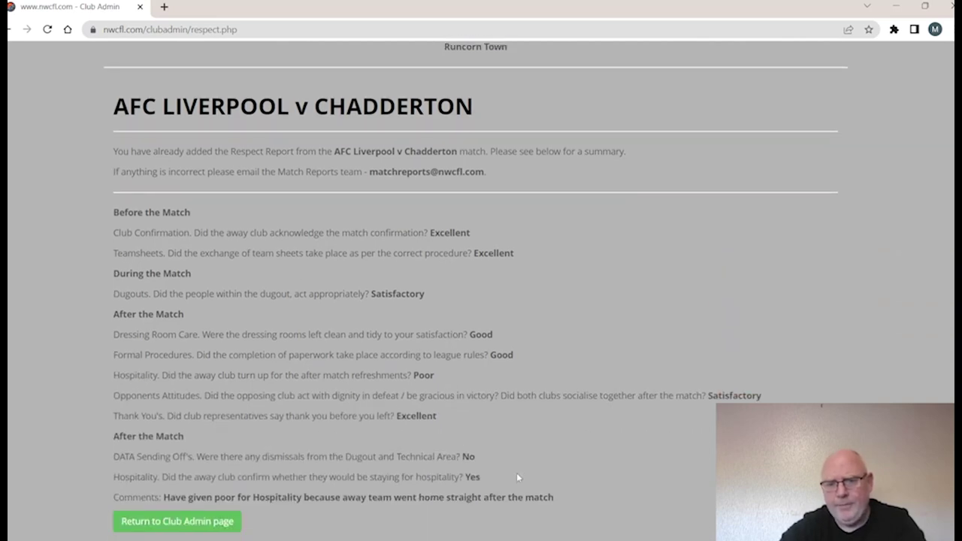
pyautogui.click(10, 29)
pyautogui.scroll(-2, 355, 359)
pyautogui.scroll(5, 317, 317)
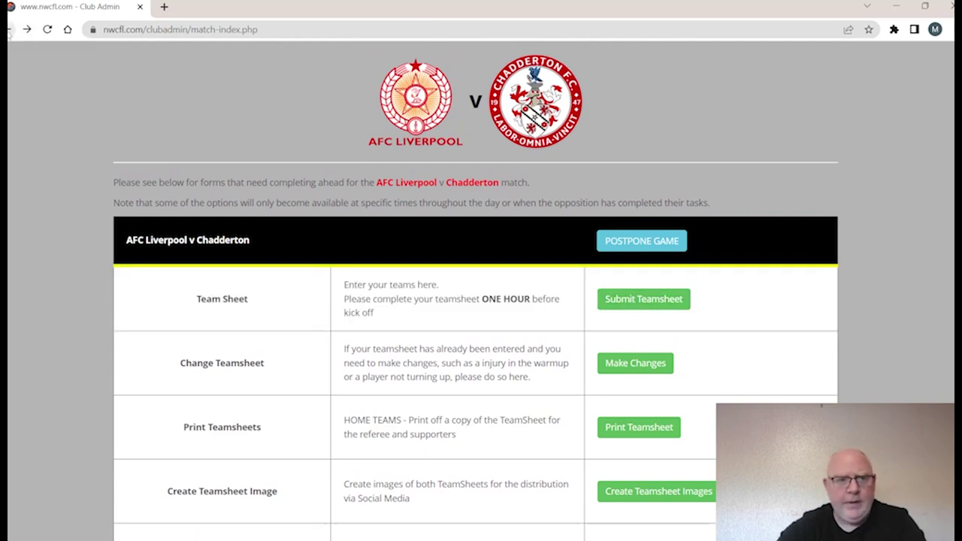
# Step: On the match page's Data Audit, check the Result Submitted entry timestamped 19:49:36
pyautogui.click(11, 30)
pyautogui.click(798, 395)
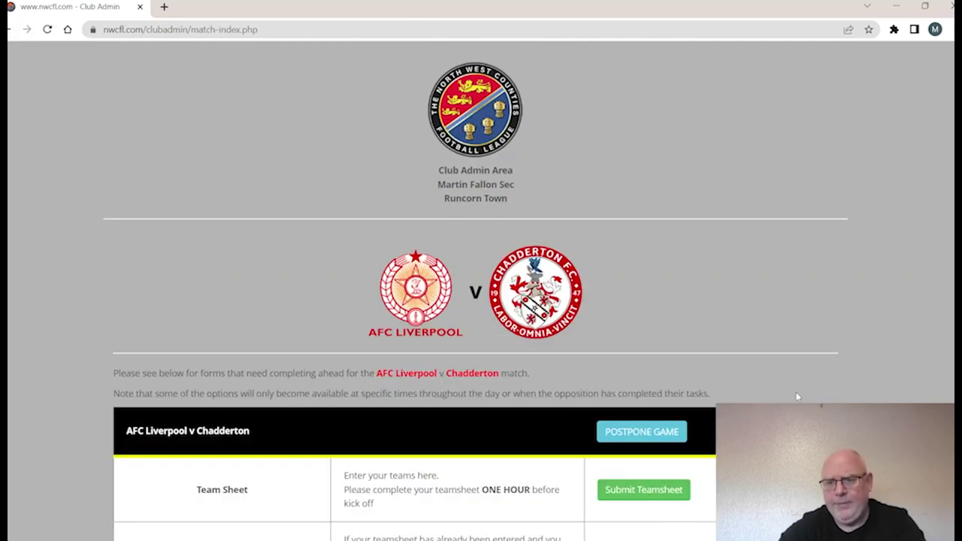
pyautogui.scroll(-8, 794, 398)
pyautogui.scroll(-3, 794, 398)
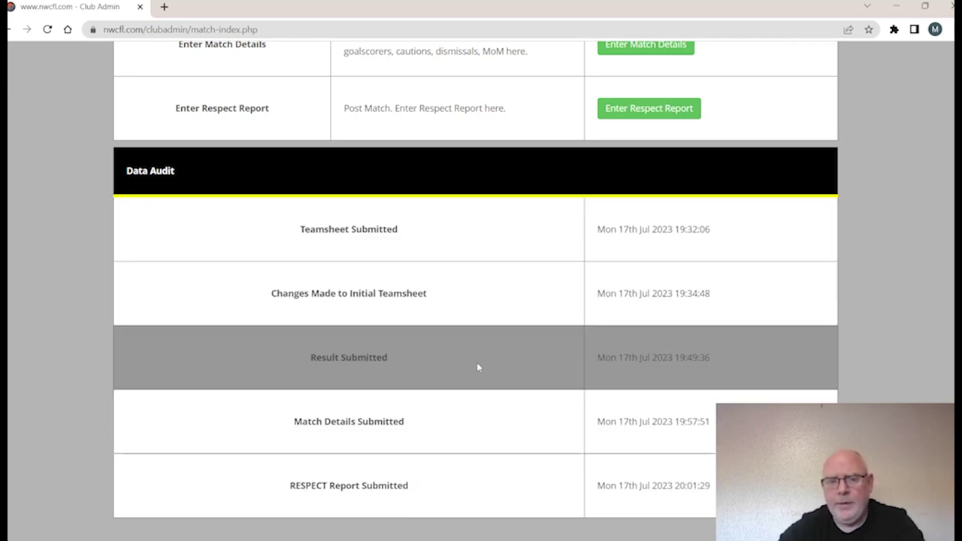
pyautogui.moveTo(680, 355); pyautogui.dragTo(710, 358)
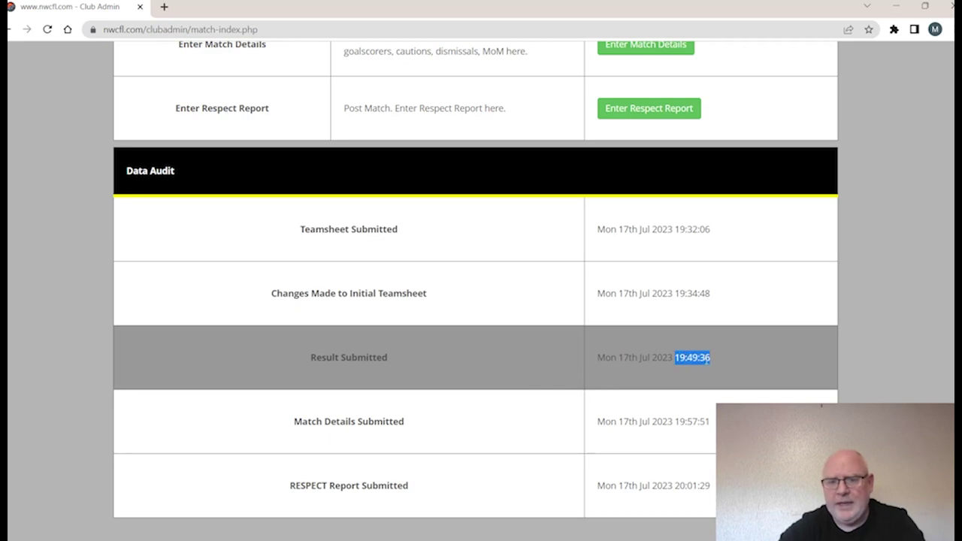
pyautogui.click(683, 421)
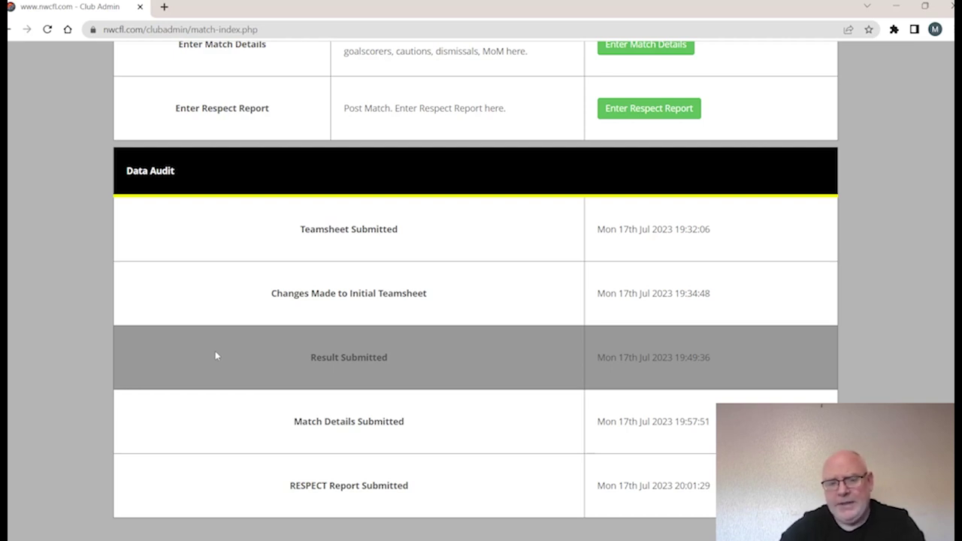
pyautogui.moveTo(216, 355); pyautogui.dragTo(263, 378)
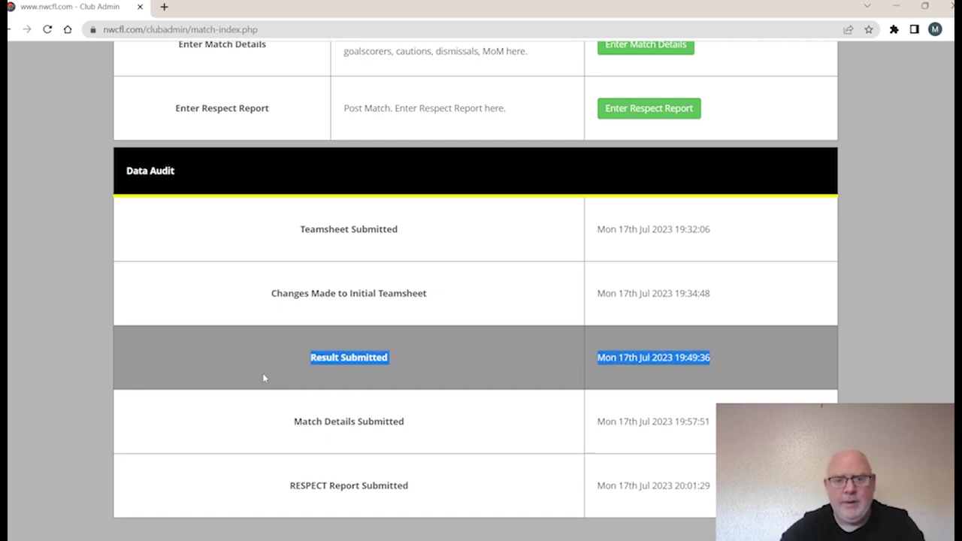
pyautogui.click(271, 372)
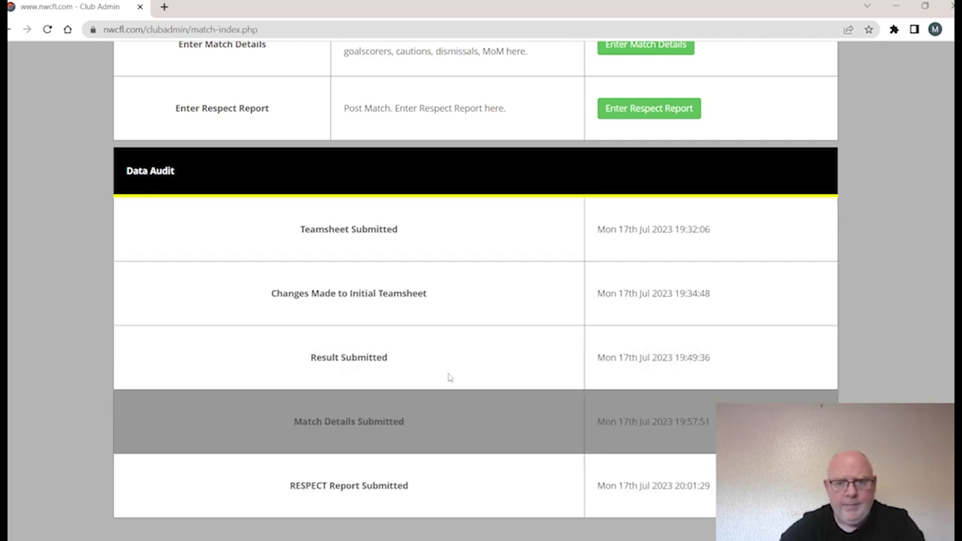
pyautogui.scroll(8, 441, 395)
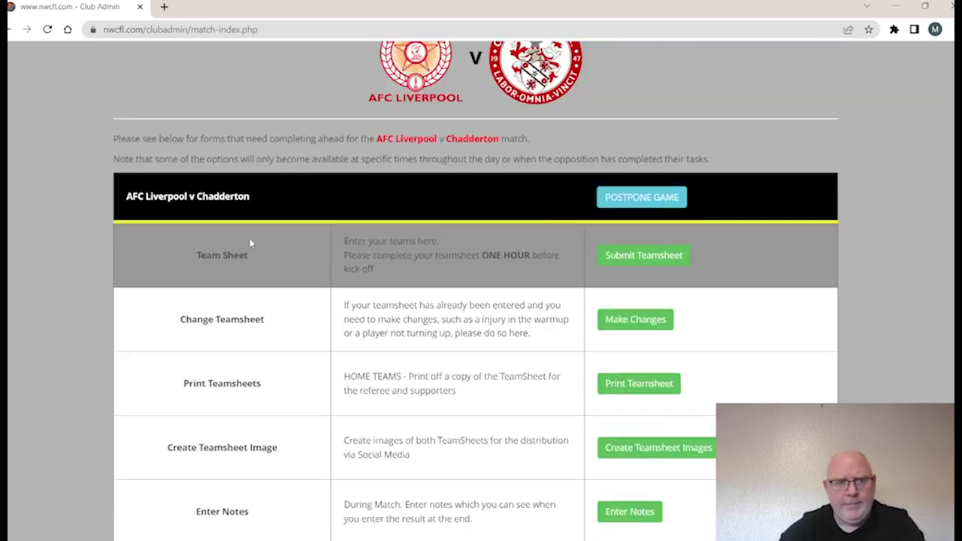
# Step: Go back through the Club Admin home page to the Tasks list
pyautogui.click(10, 30)
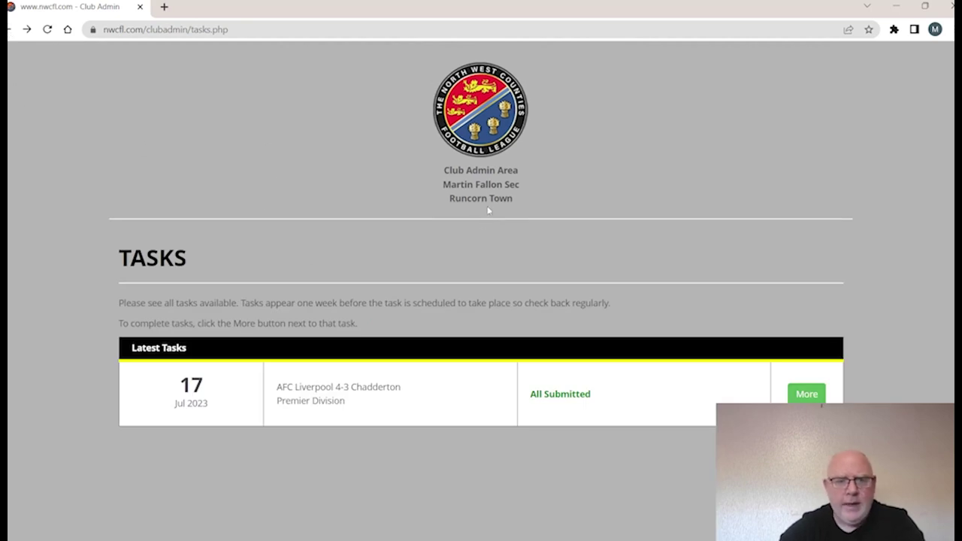
pyautogui.click(475, 114)
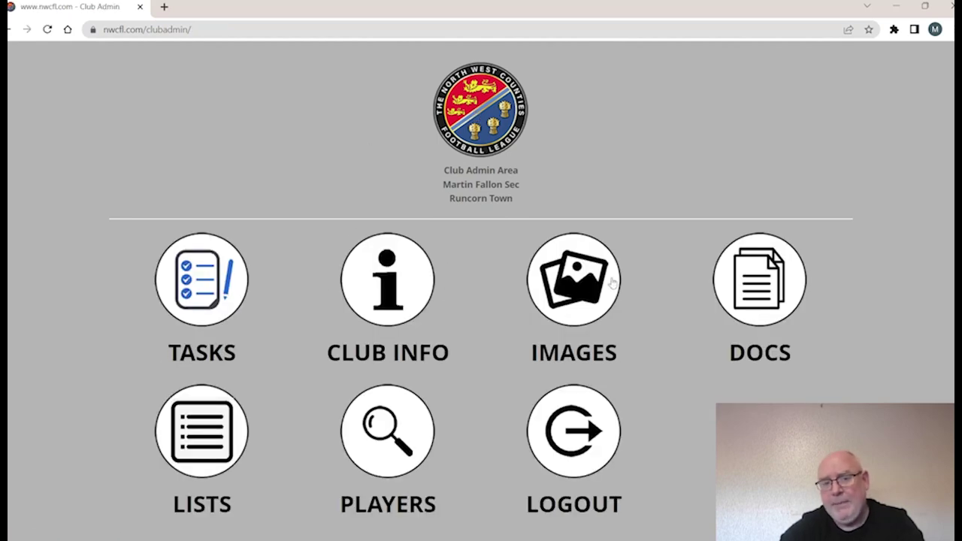
pyautogui.click(483, 118)
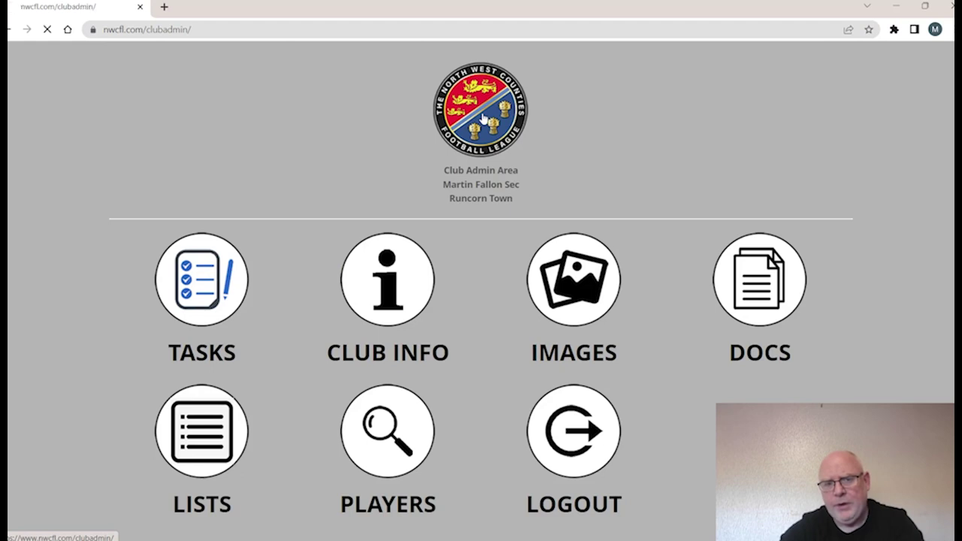
pyautogui.click(207, 302)
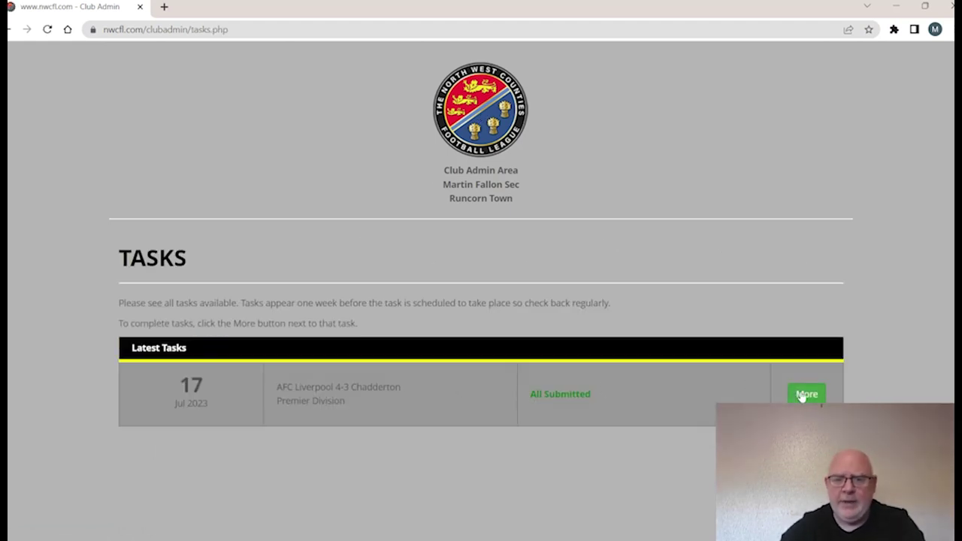
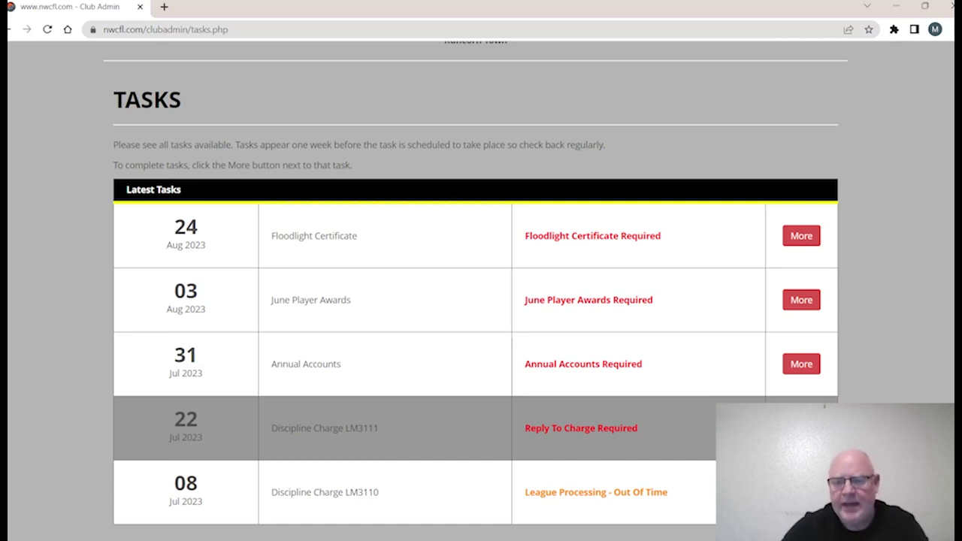
pyautogui.click(801, 427)
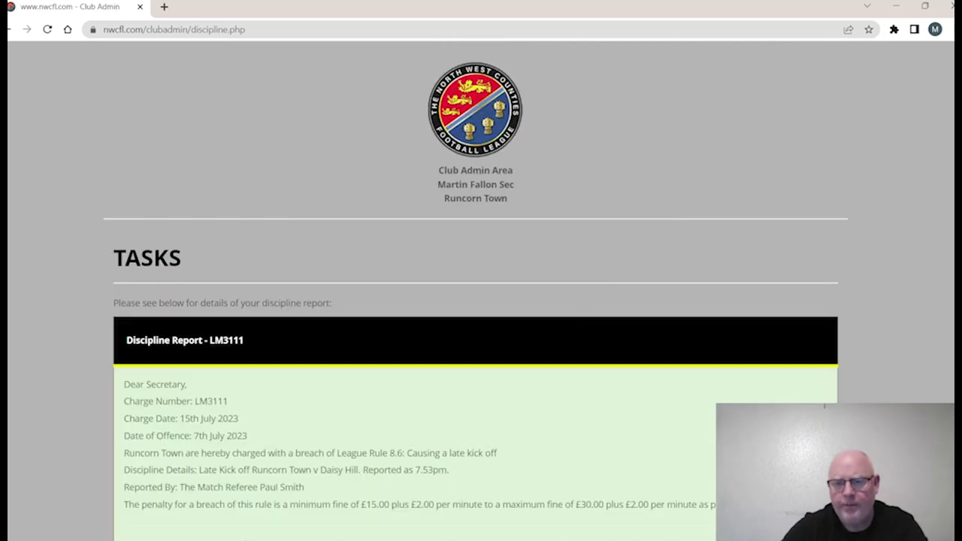
pyautogui.scroll(-1, 612, 423)
pyautogui.scroll(-2, 408, 338)
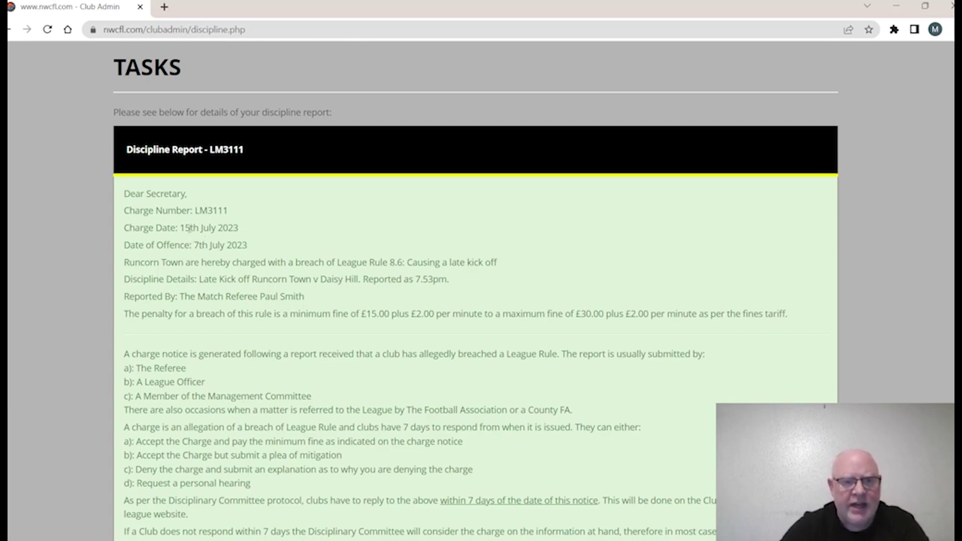
pyautogui.moveTo(189, 228); pyautogui.dragTo(238, 228)
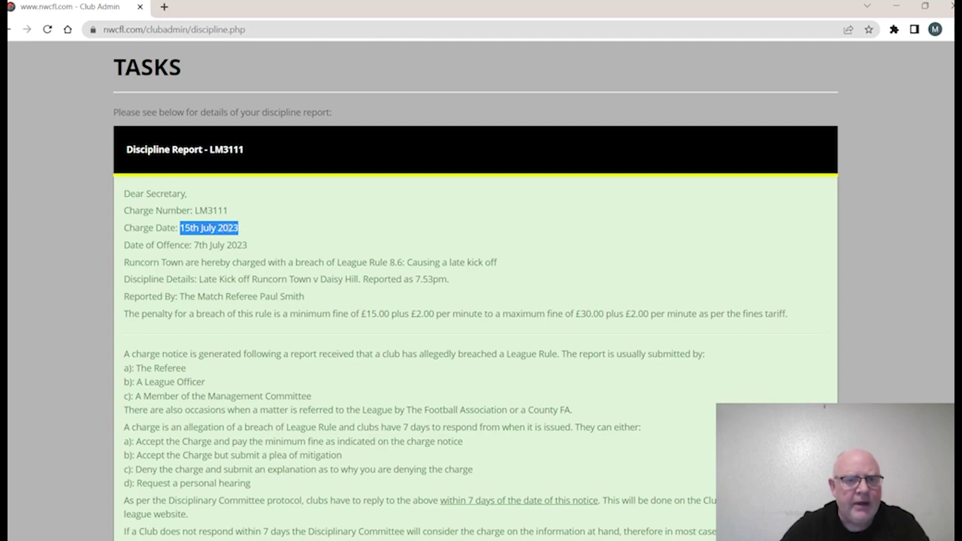
pyautogui.click(145, 230)
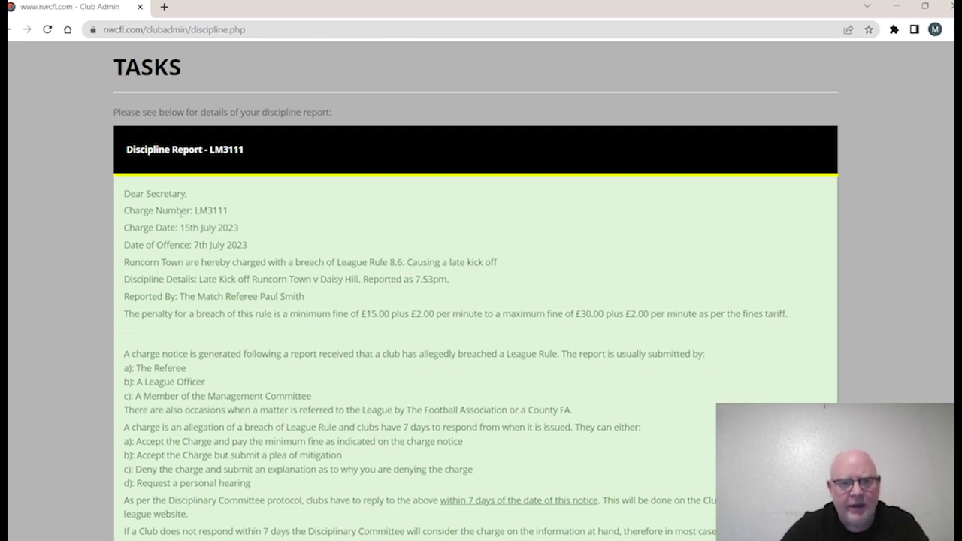
pyautogui.click(12, 30)
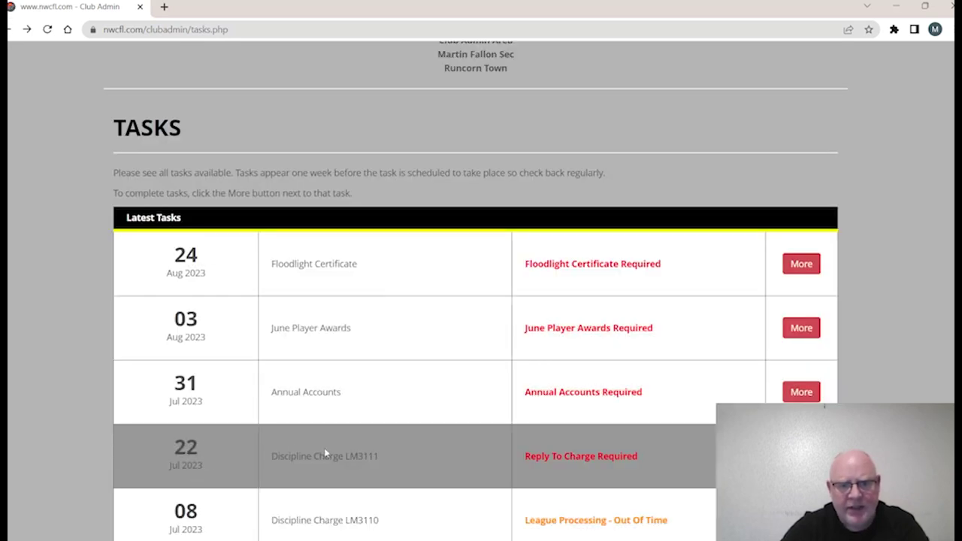
# Step: Open the Discipline Report for charge LM3111 and scroll through it
pyautogui.scroll(-1, 64, 440)
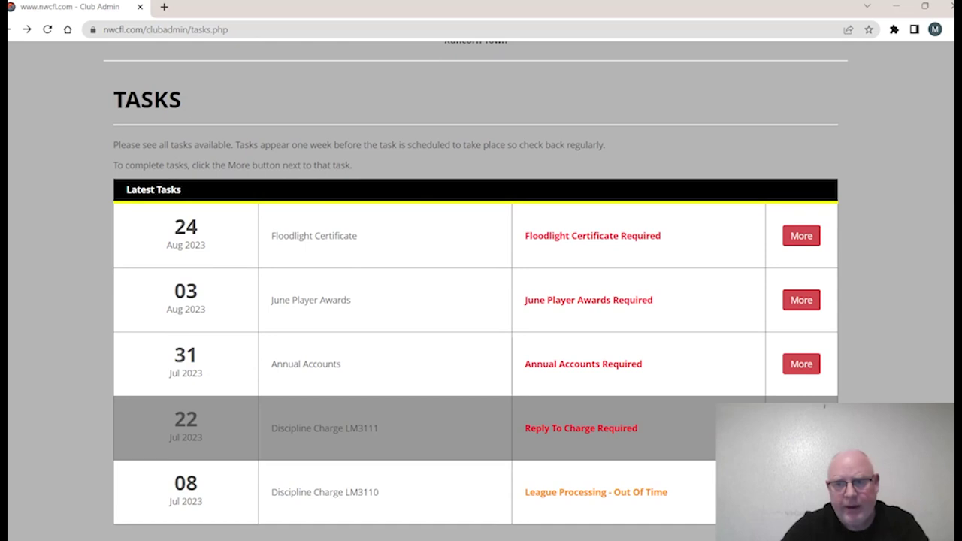
pyautogui.click(801, 427)
pyautogui.scroll(-4, 373, 284)
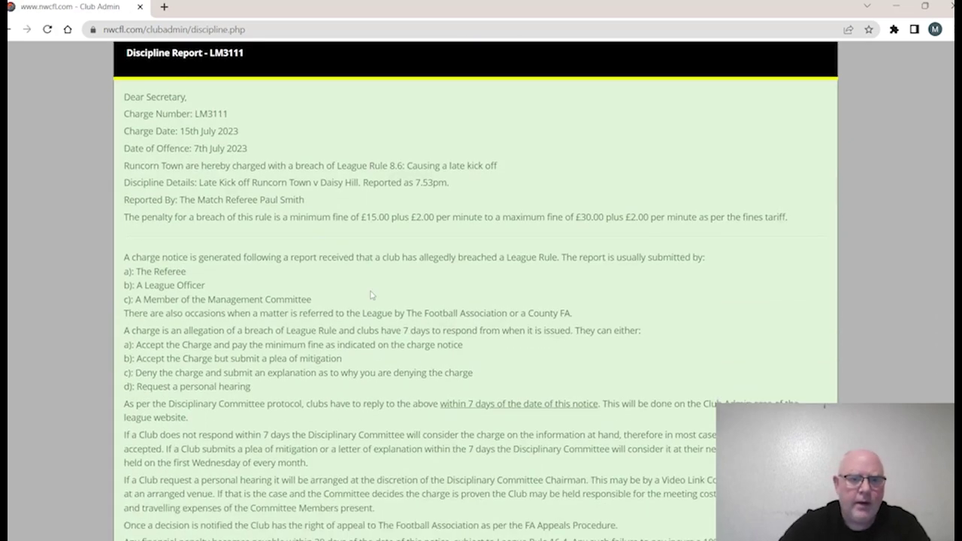
pyautogui.scroll(-3, 371, 296)
pyautogui.scroll(1, 201, 150)
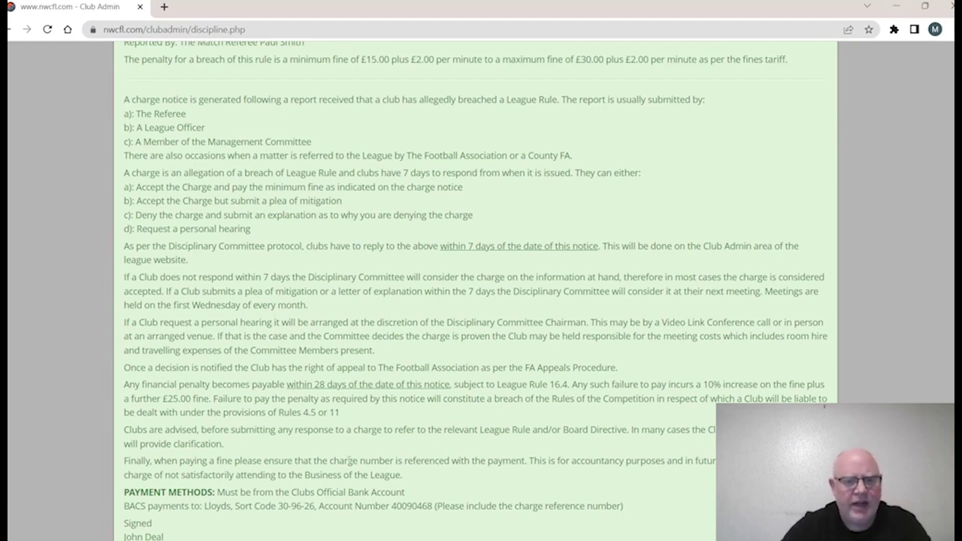
pyautogui.scroll(-1, 352, 464)
pyautogui.scroll(1, 267, 388)
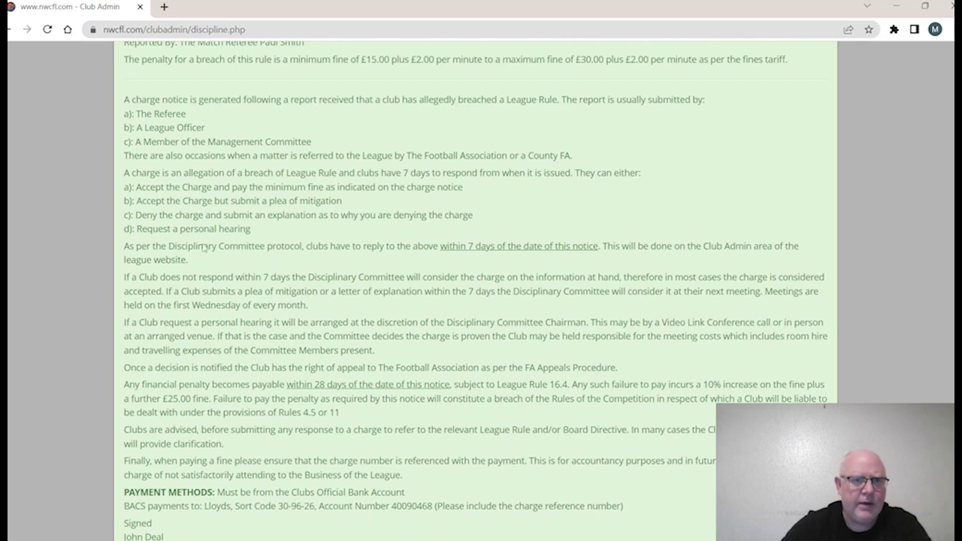
# Step: Highlight the a)–d) answer options and scroll down to the Choose Your Plea section
pyautogui.doubleClick(149, 189)
pyautogui.click(150, 188)
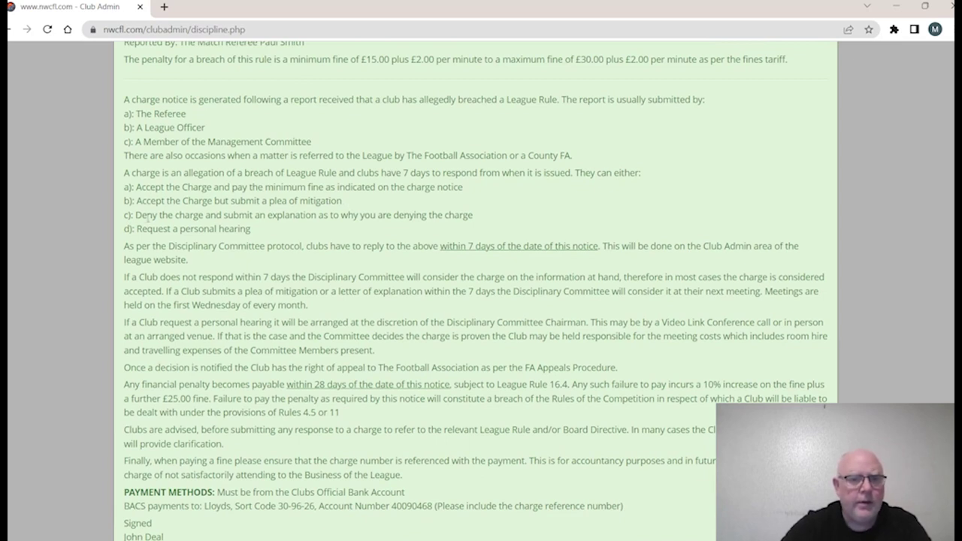
pyautogui.scroll(3, 291, 247)
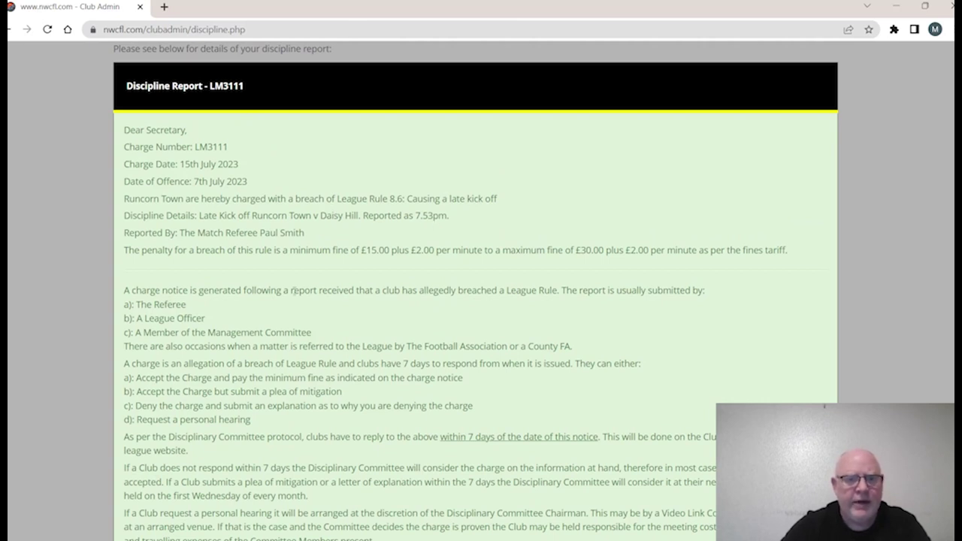
pyautogui.scroll(-2, 266, 307)
pyautogui.scroll(-1, 261, 319)
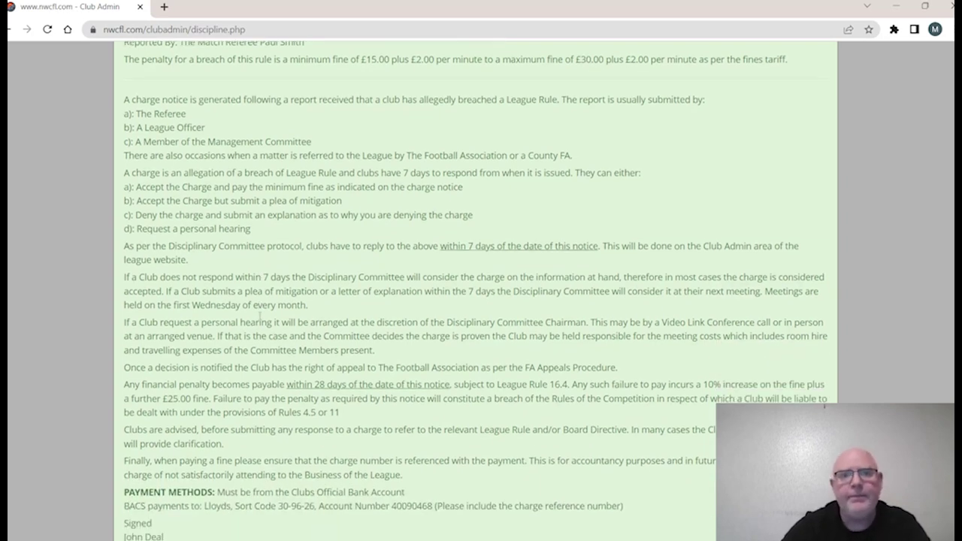
pyautogui.scroll(-1, 260, 320)
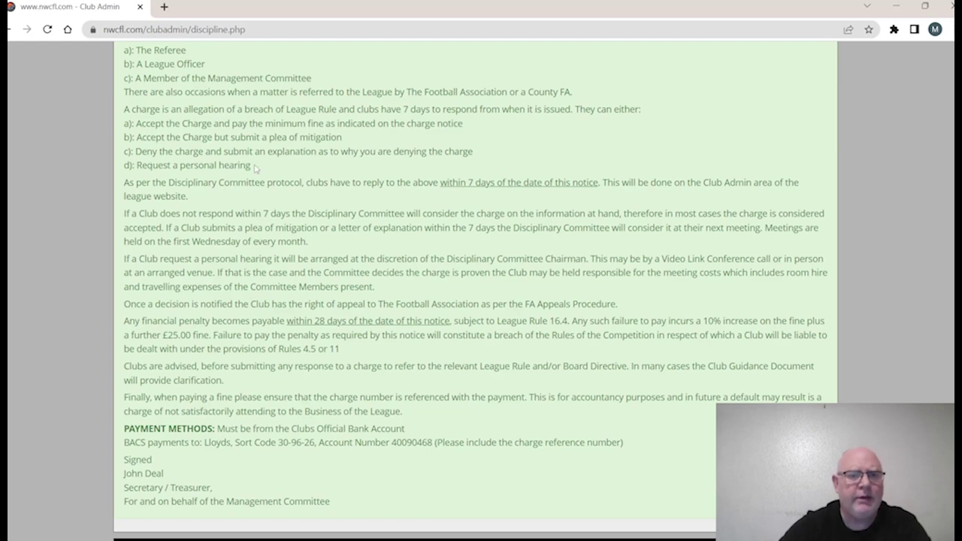
pyautogui.moveTo(241, 163); pyautogui.dragTo(119, 127)
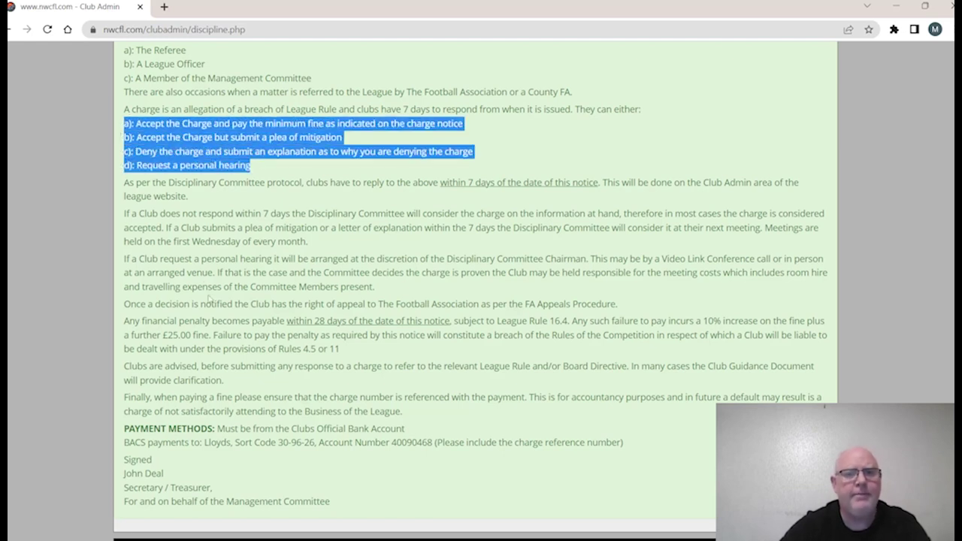
pyautogui.scroll(-2, 210, 298)
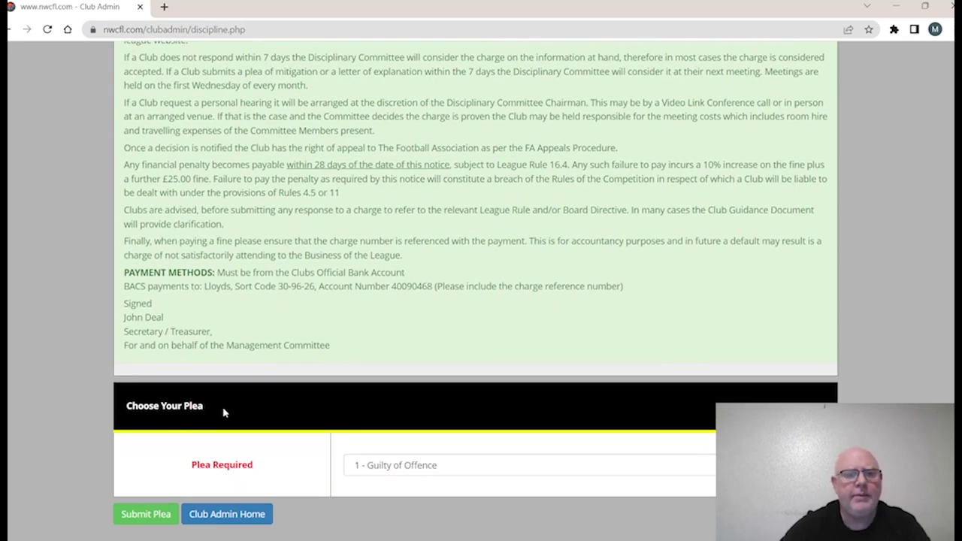
# Step: Keep 1 - Guilty of Offence as the LM3111 plea and submit it
pyautogui.click(414, 467)
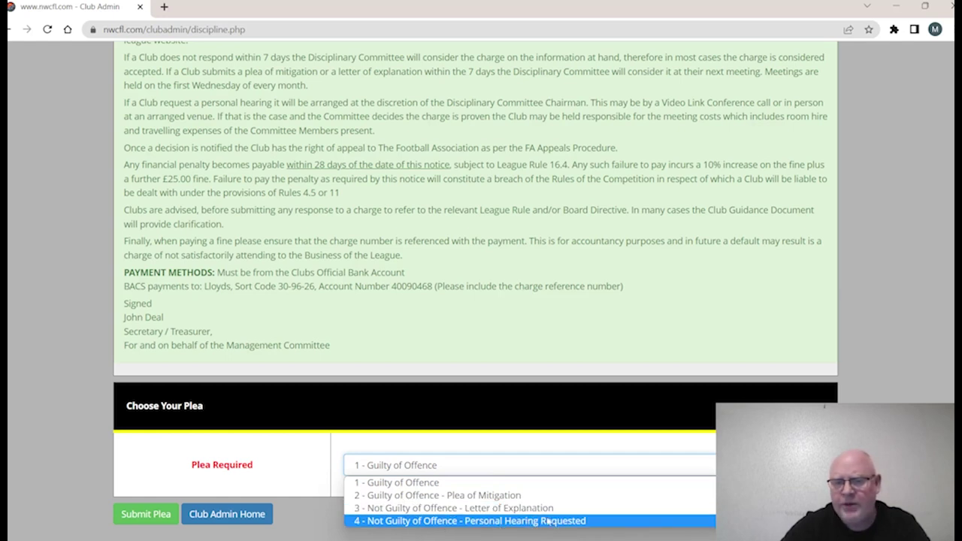
pyautogui.click(415, 440)
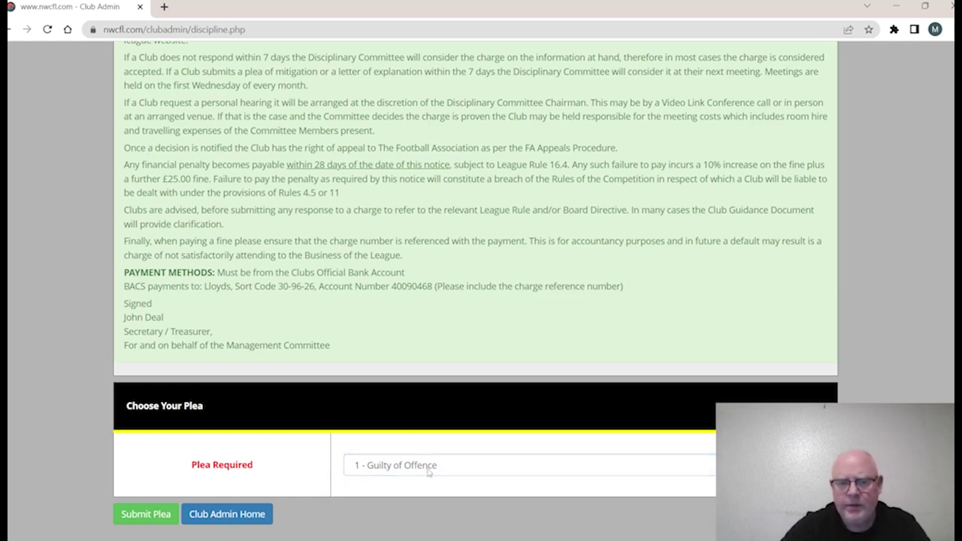
pyautogui.click(172, 516)
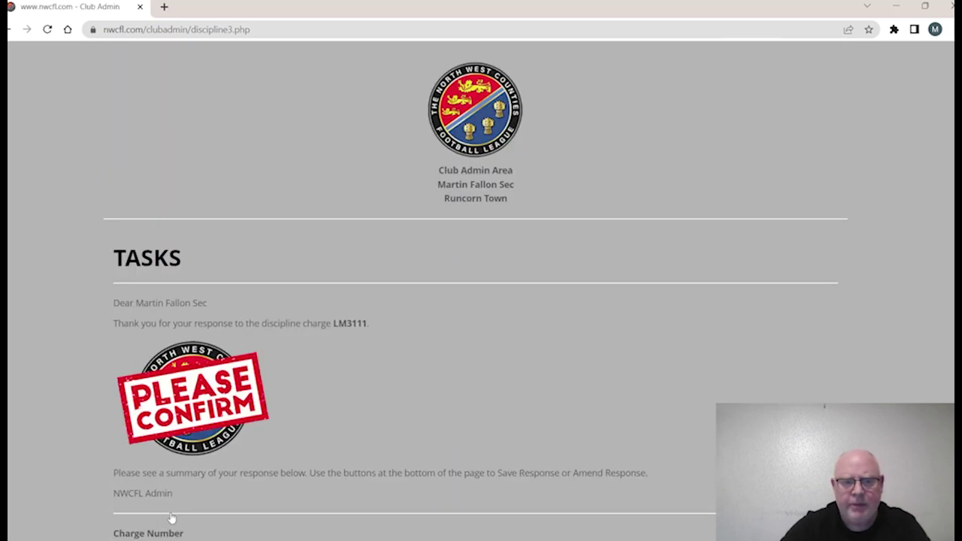
# Step: Review the Guilty of Offence plea on the summary, then go back to amend it
pyautogui.scroll(-3, 385, 347)
pyautogui.scroll(-1, 385, 348)
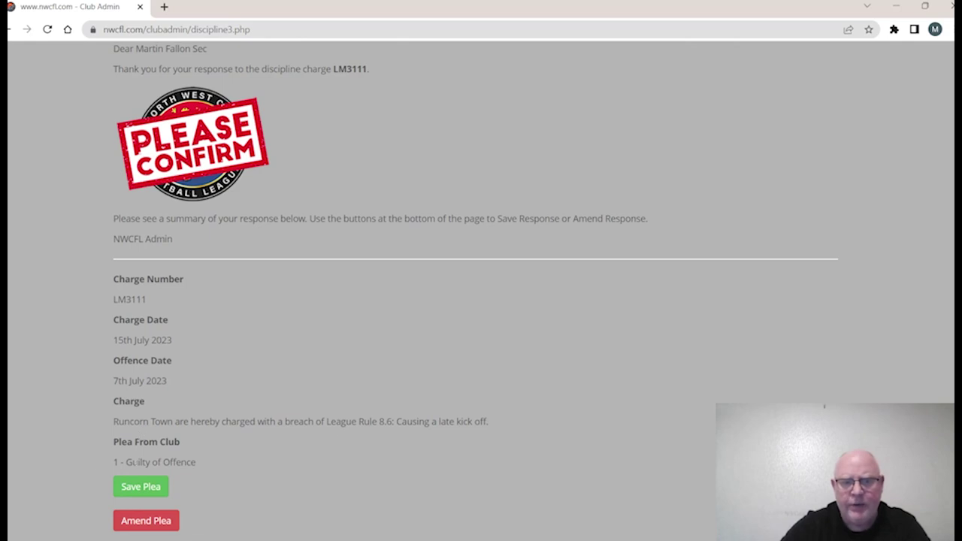
pyautogui.moveTo(127, 462); pyautogui.dragTo(195, 462)
pyautogui.click(251, 473)
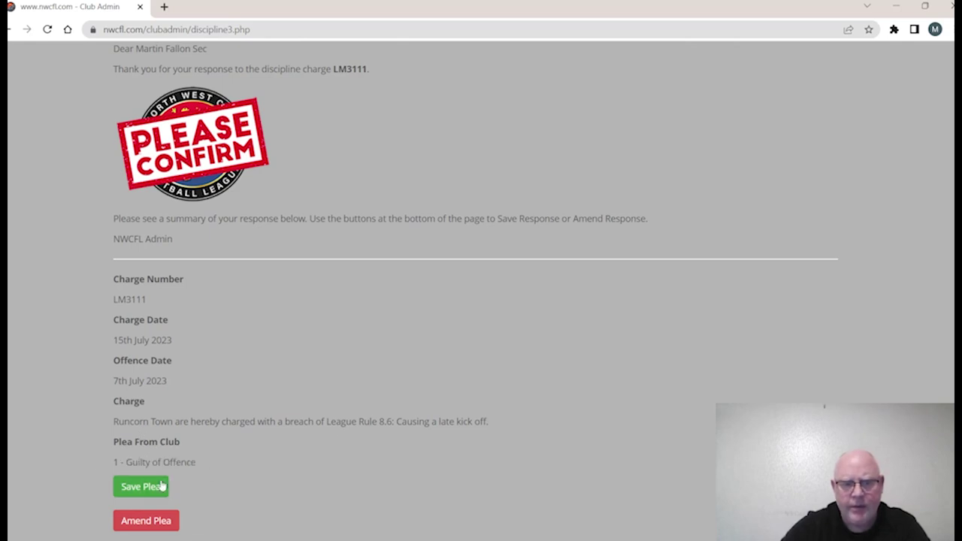
pyautogui.click(150, 519)
# Step: Change the LM3111 plea to 3 - Not Guilty of Offence - Letter of Explanation and submit it
pyautogui.scroll(-10, 215, 402)
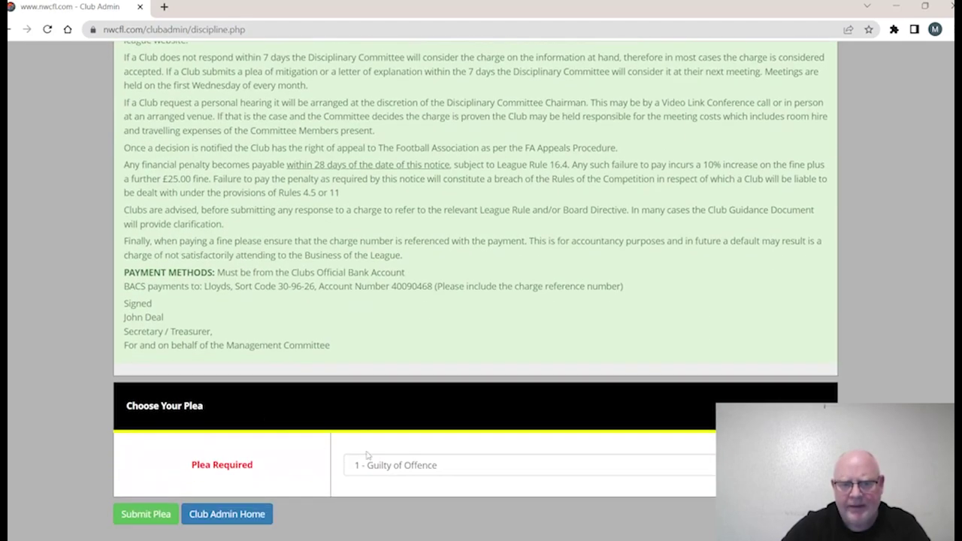
pyautogui.click(411, 464)
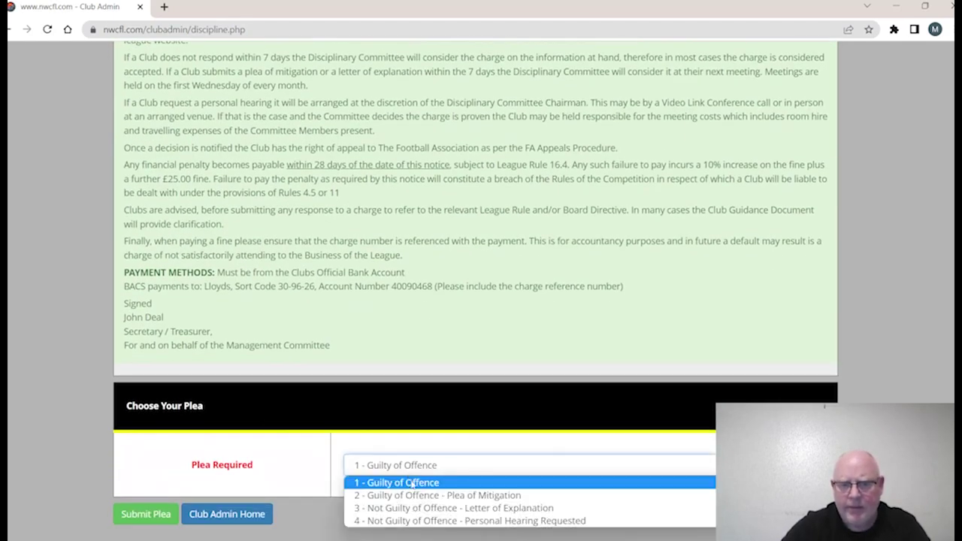
pyautogui.click(423, 507)
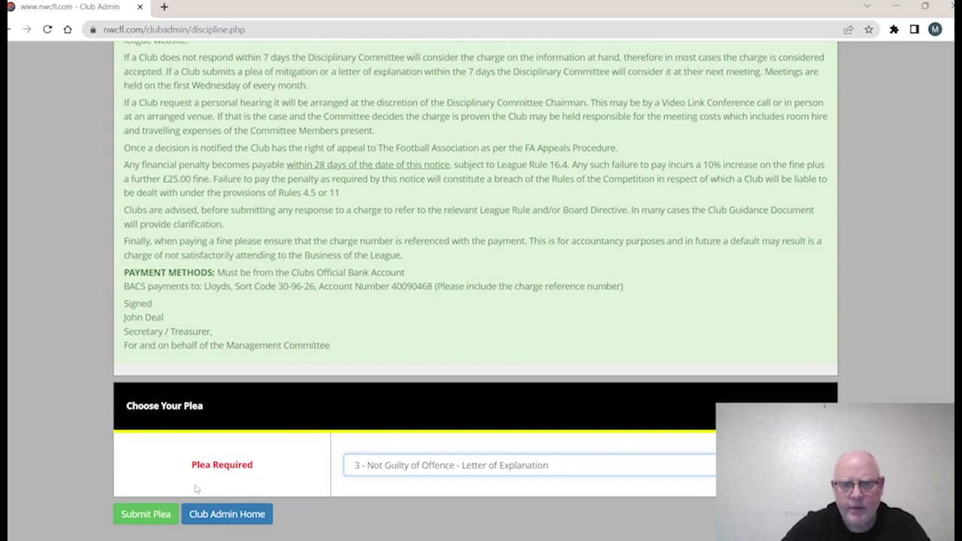
pyautogui.click(146, 515)
pyautogui.scroll(-5, 205, 383)
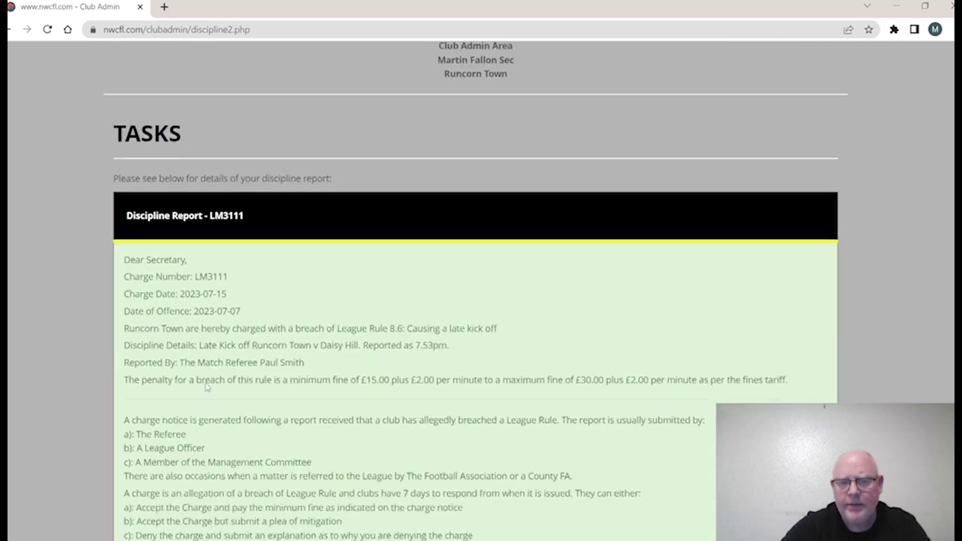
pyautogui.scroll(-2, 208, 382)
pyautogui.scroll(7, 217, 338)
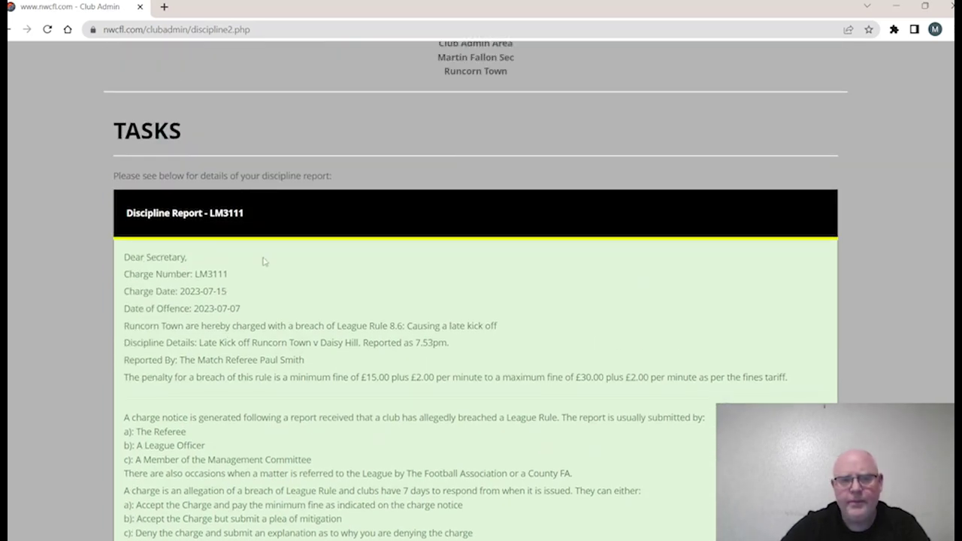
pyautogui.scroll(-3, 268, 286)
pyautogui.scroll(-7, 198, 331)
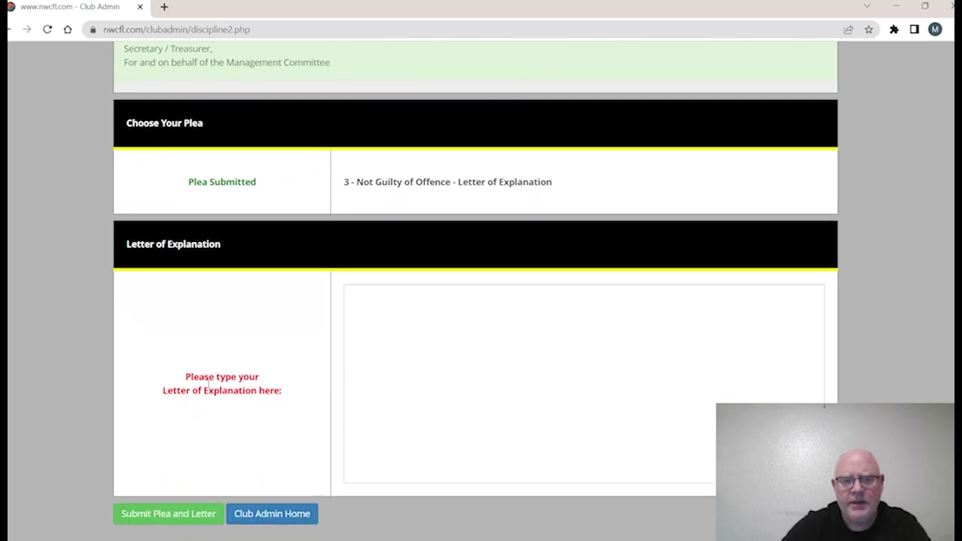
# Step: Write the letter: Runcorn Town plead not guilty, blaming the 7.53pm kick-off on Daisy Hill's M6 delay
pyautogui.click(404, 330)
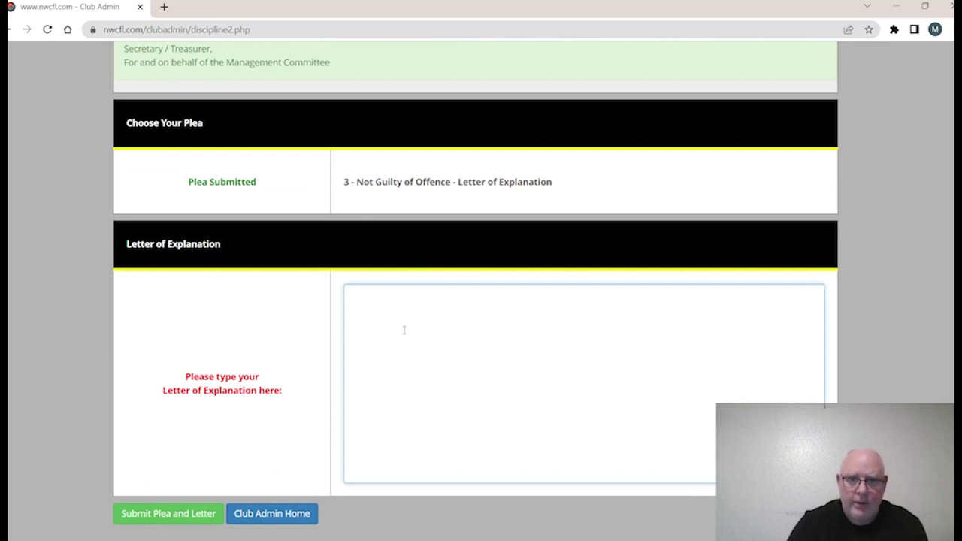
pyautogui.write('Runcorn')
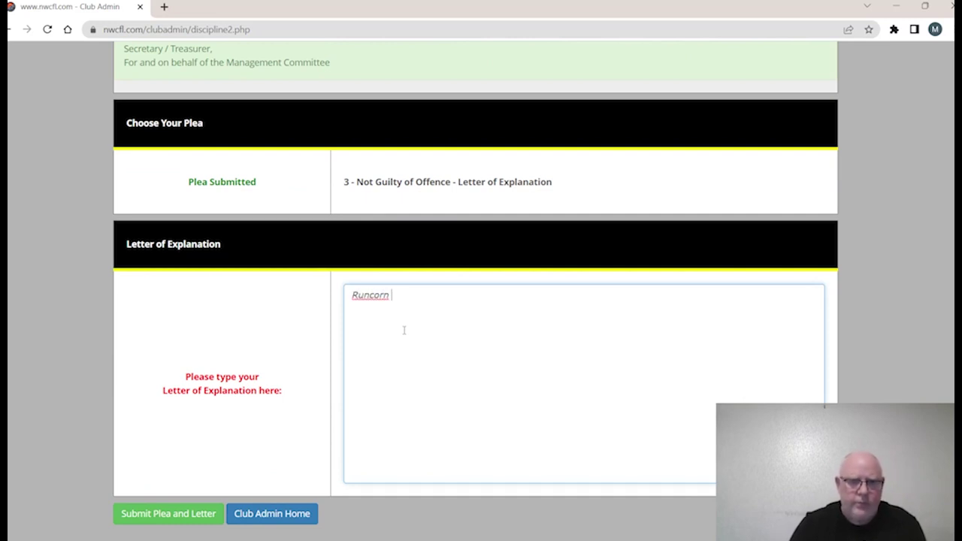
pyautogui.write(' Town plea')
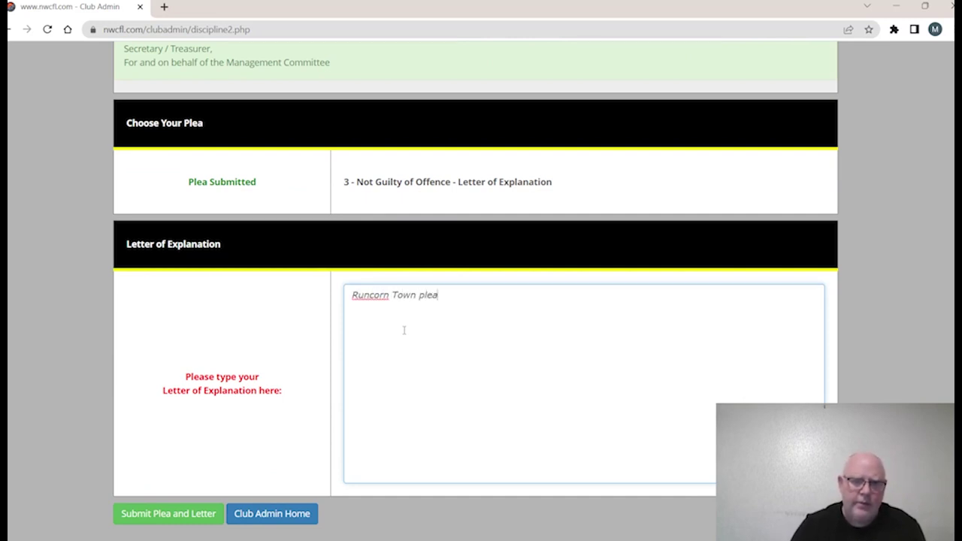
pyautogui.write('d not gu')
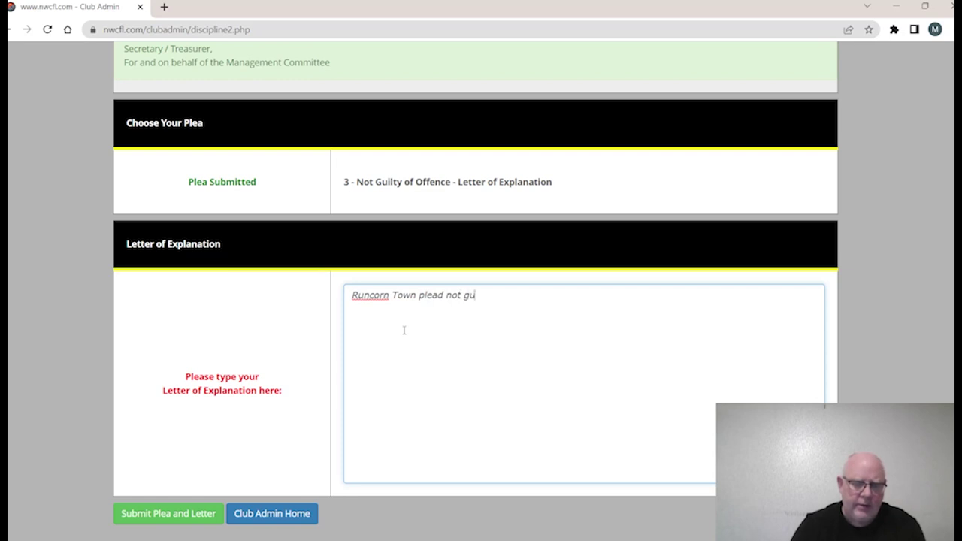
pyautogui.write('ilty to the of')
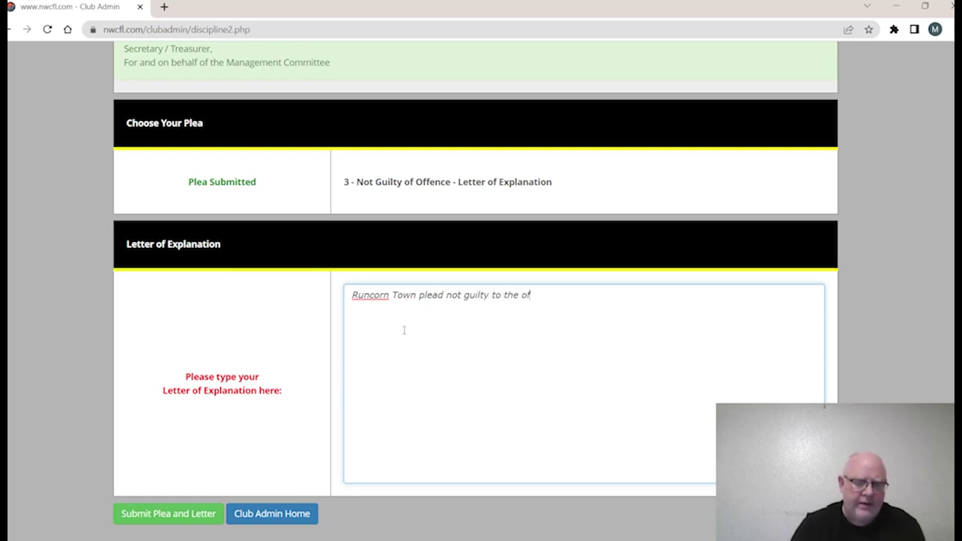
pyautogui.write('fence. There ')
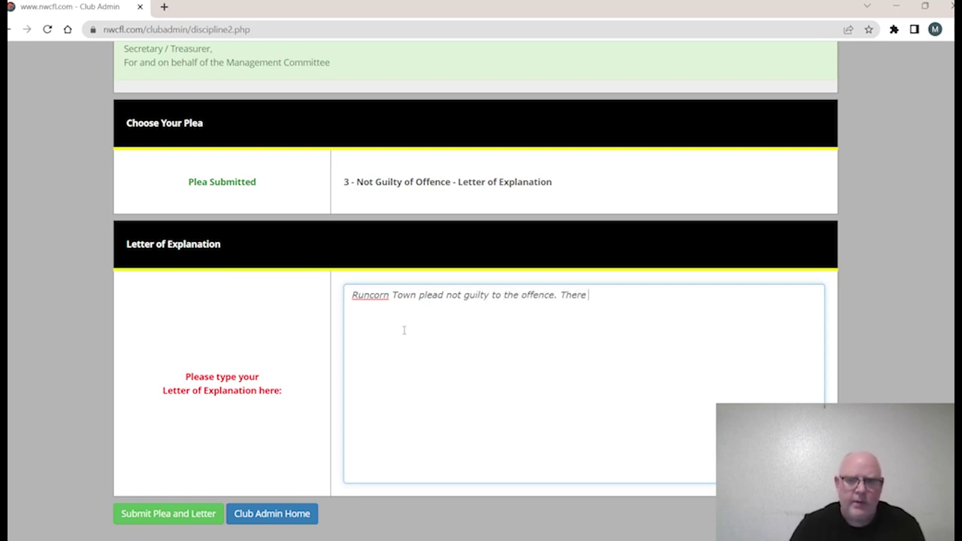
pyautogui.write('was a late kick d')
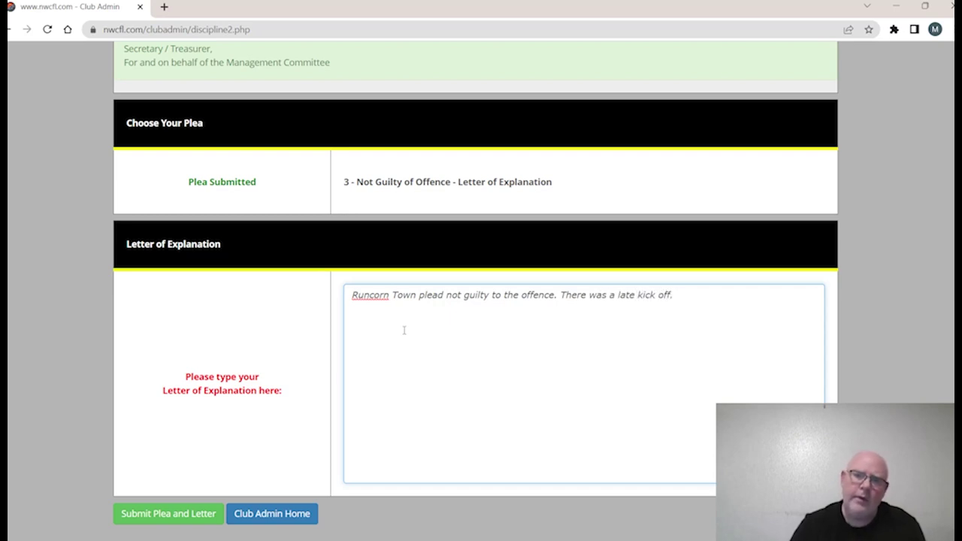
pyautogui.write(' of 7.53pm. This was')
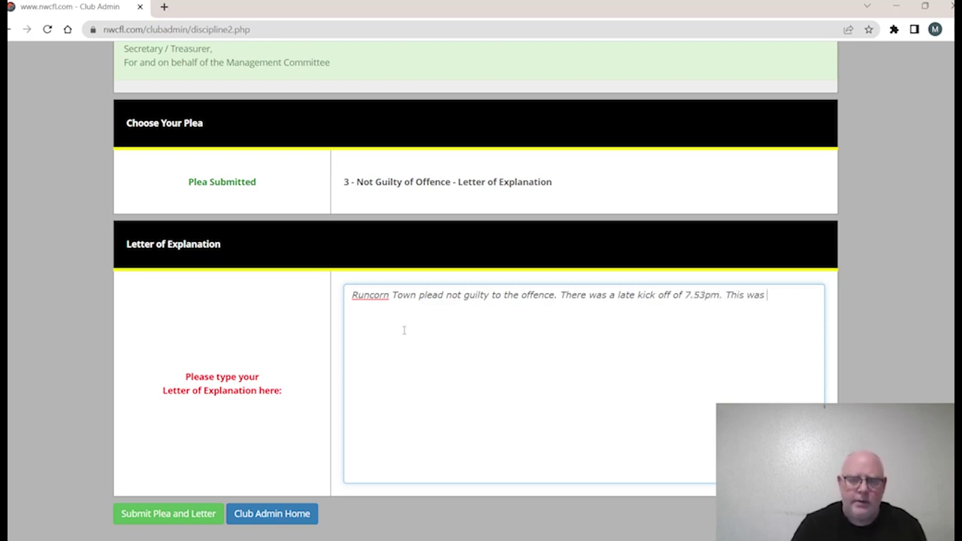
pyautogui.write(' due to ')
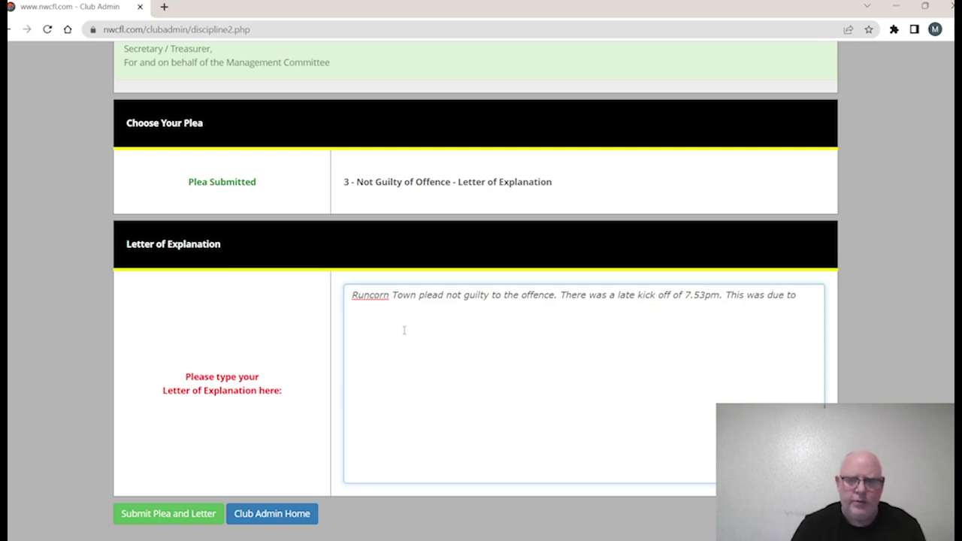
pyautogui.write('D')
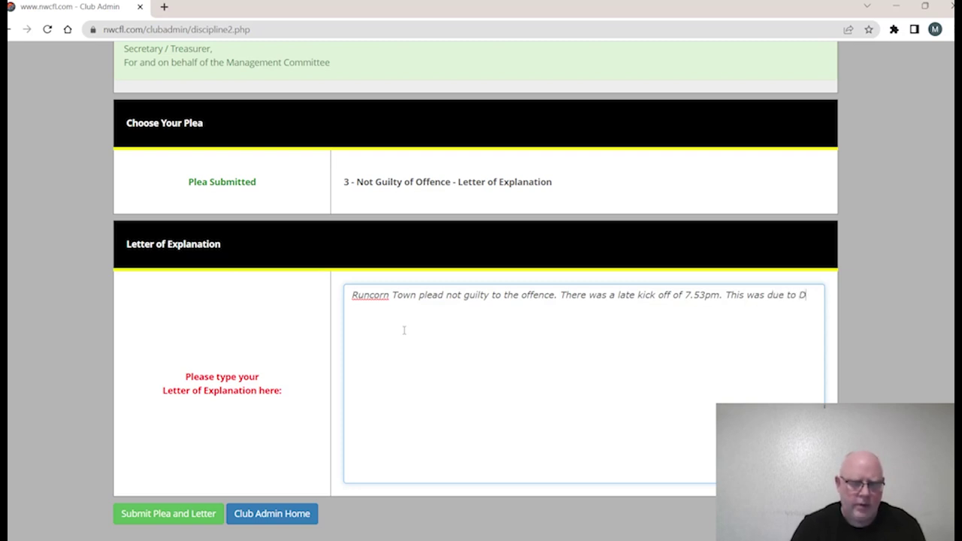
pyautogui.write('aisy Hill arriving la')
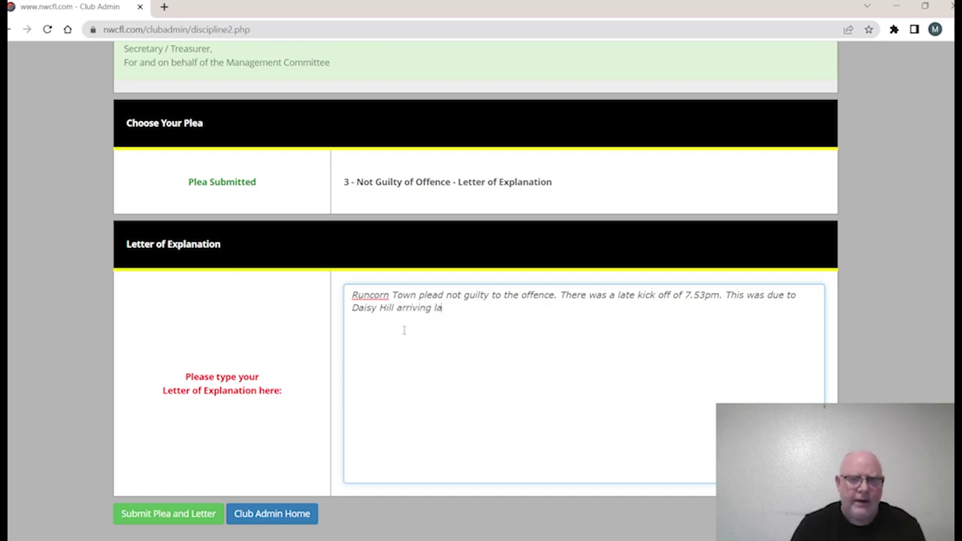
pyautogui.write('ter at the ground due to ')
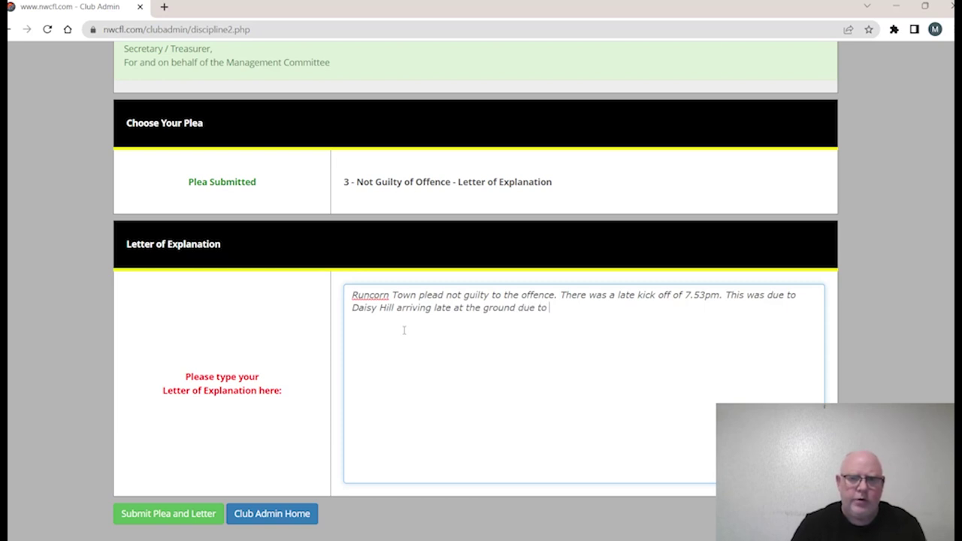
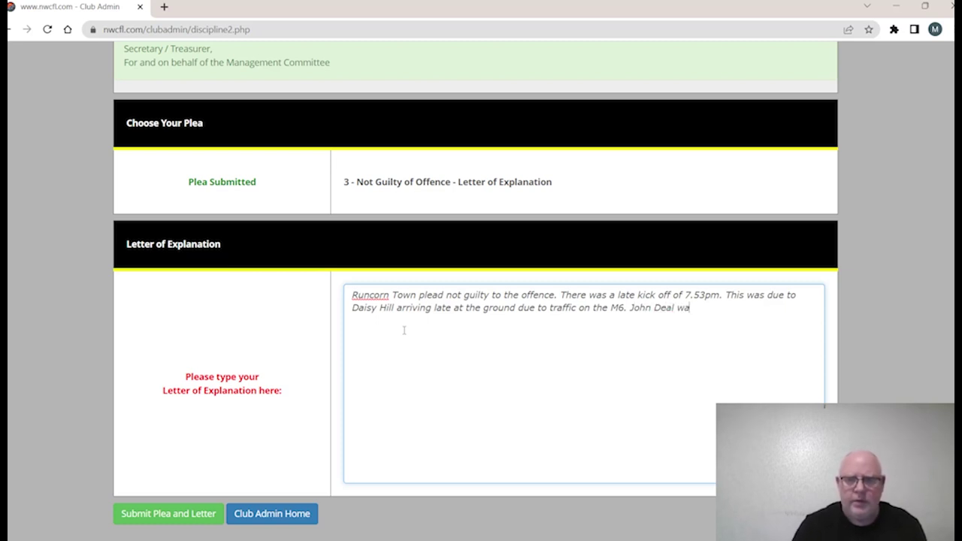
pyautogui.write('s informed by telepho')
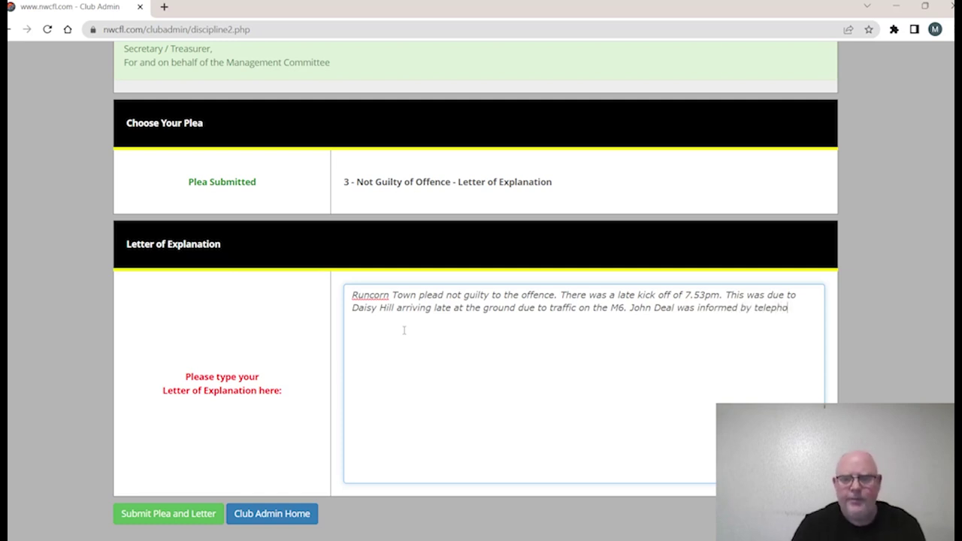
pyautogui.write('ne of the delat')
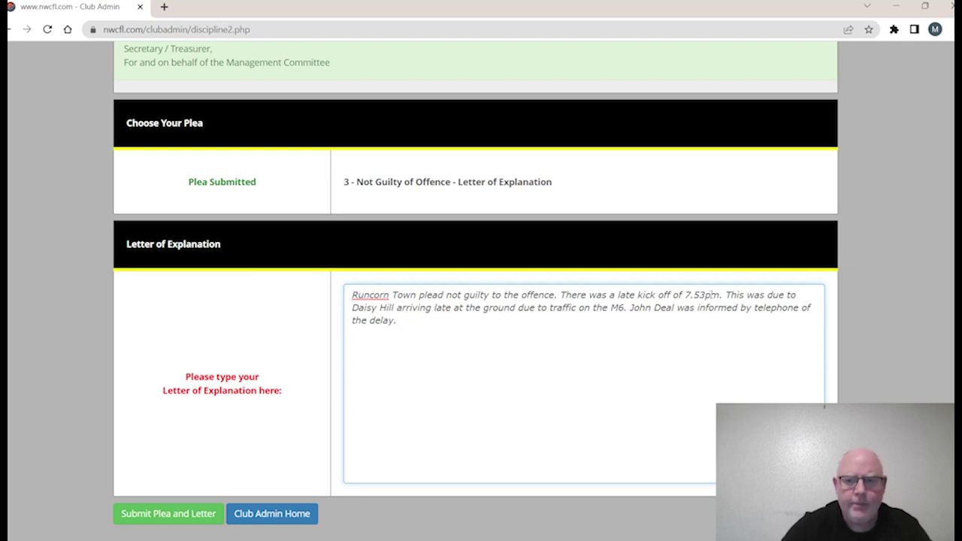
# Step: Submit the LM3111 plea and letter, review the summary, and save them
pyautogui.click(168, 518)
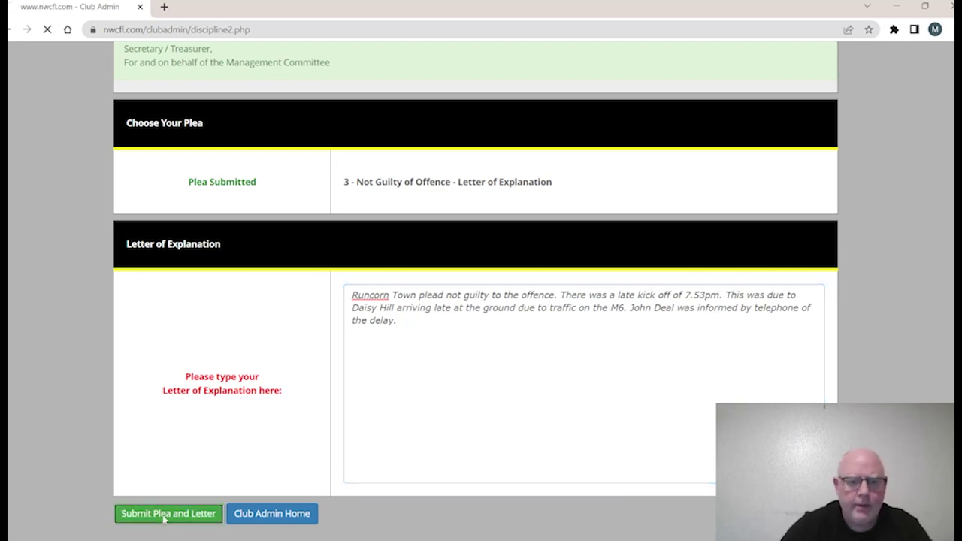
pyautogui.scroll(-3, 214, 427)
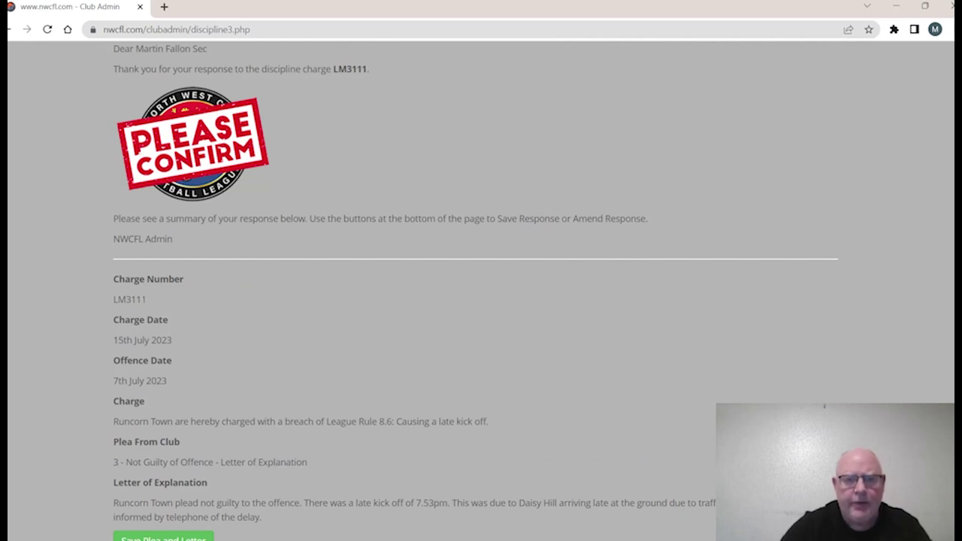
pyautogui.scroll(-1, 128, 315)
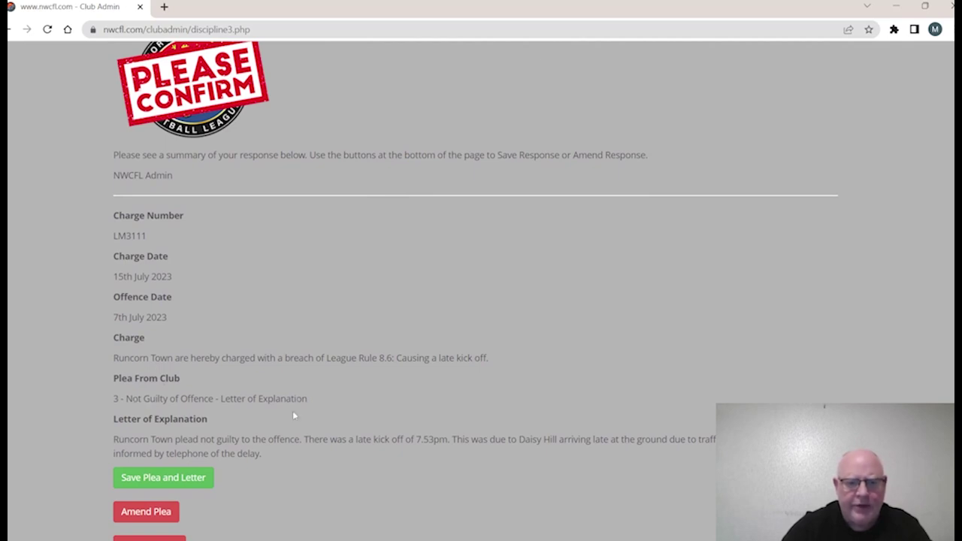
pyautogui.scroll(-1, 193, 425)
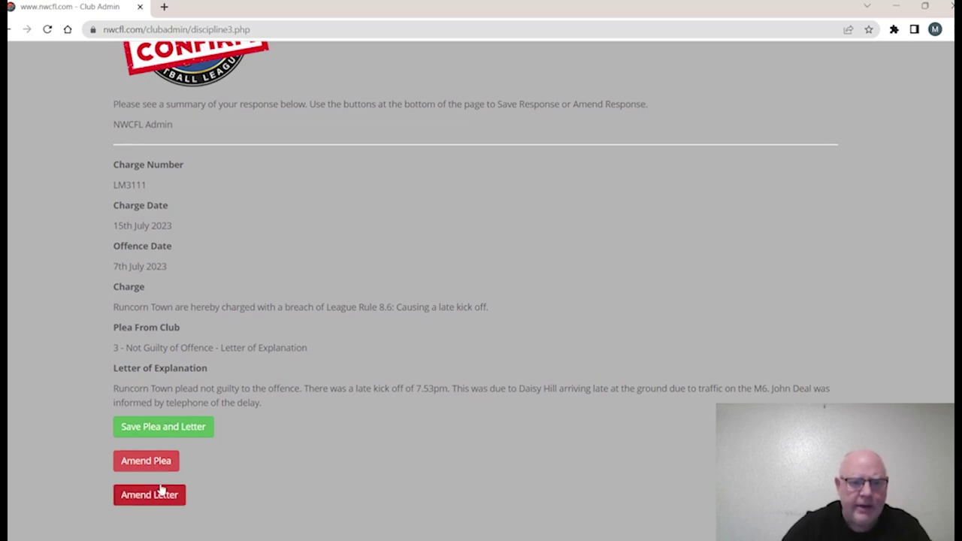
pyautogui.click(178, 427)
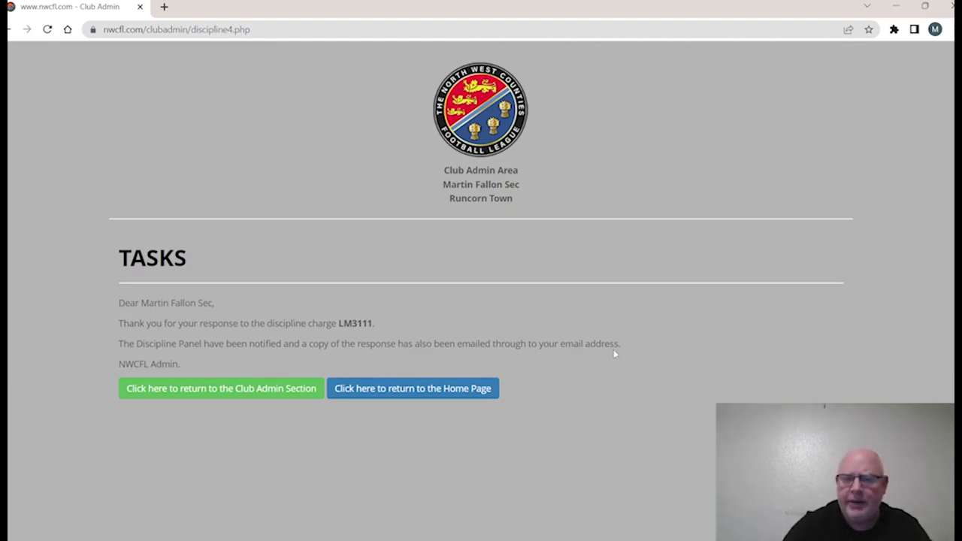
# Step: Go to the Tasks list and open the LM3111 report to check the response
pyautogui.click(255, 391)
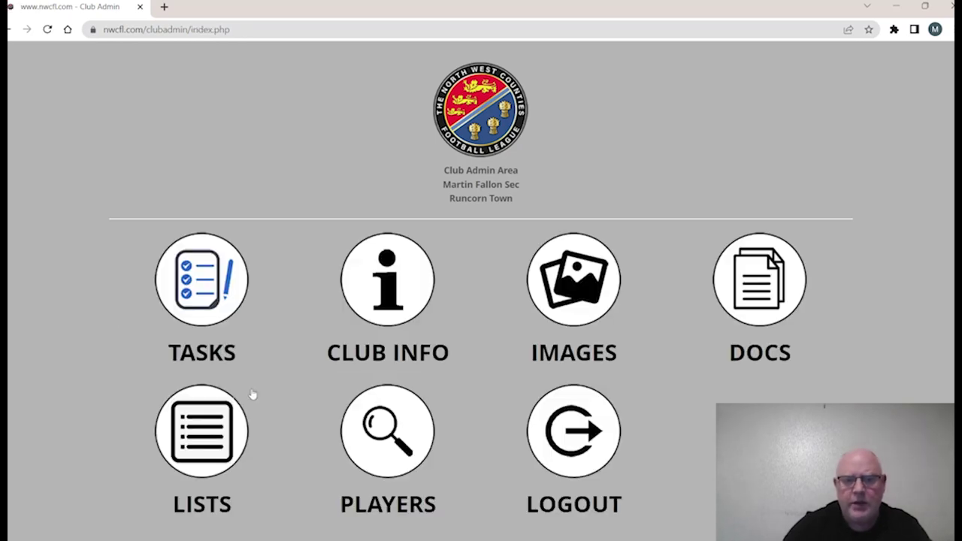
pyautogui.click(213, 299)
pyautogui.scroll(-2, 367, 320)
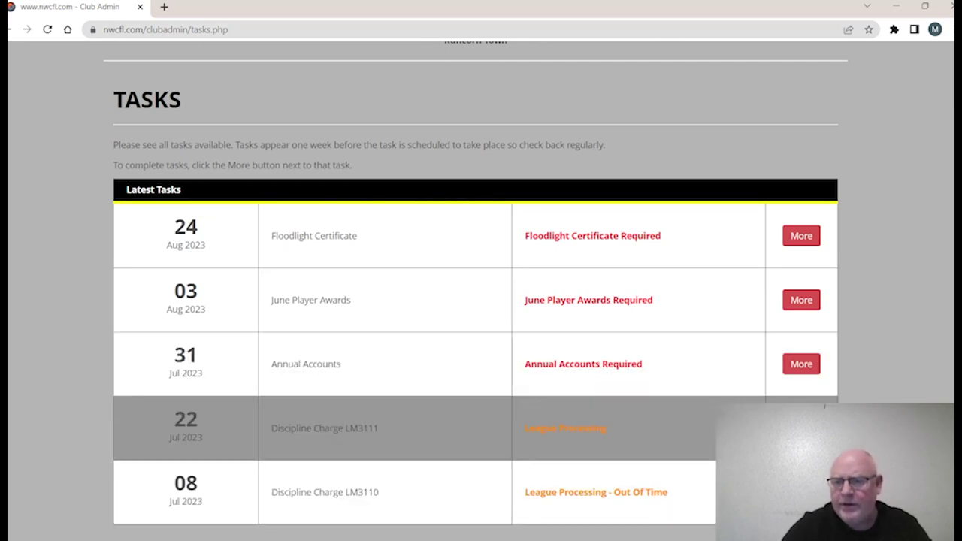
pyautogui.click(825, 407)
pyautogui.scroll(-5, 607, 391)
pyautogui.scroll(-5, 536, 360)
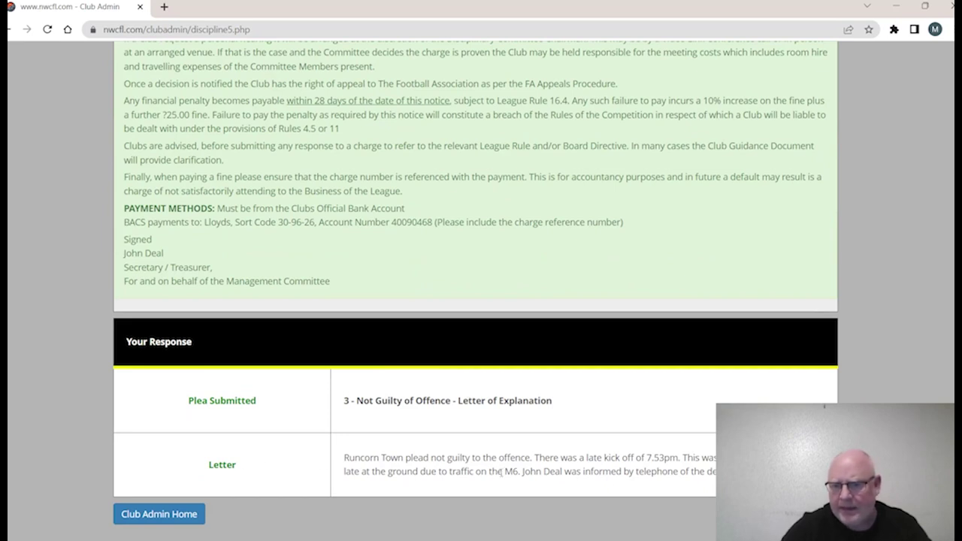
# Step: Recover from the failed page by reloading and going back to the Tasks page
pyautogui.click(161, 516)
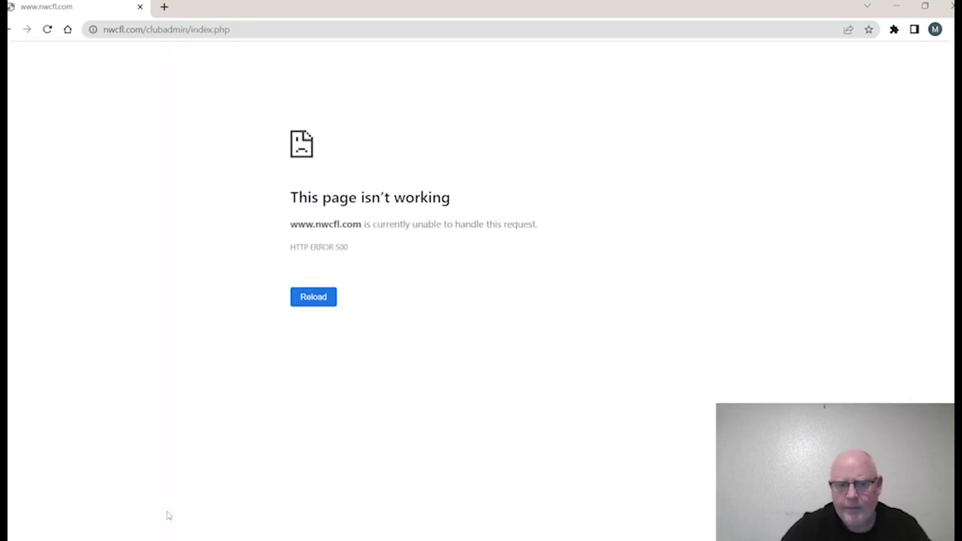
pyautogui.press('F5')
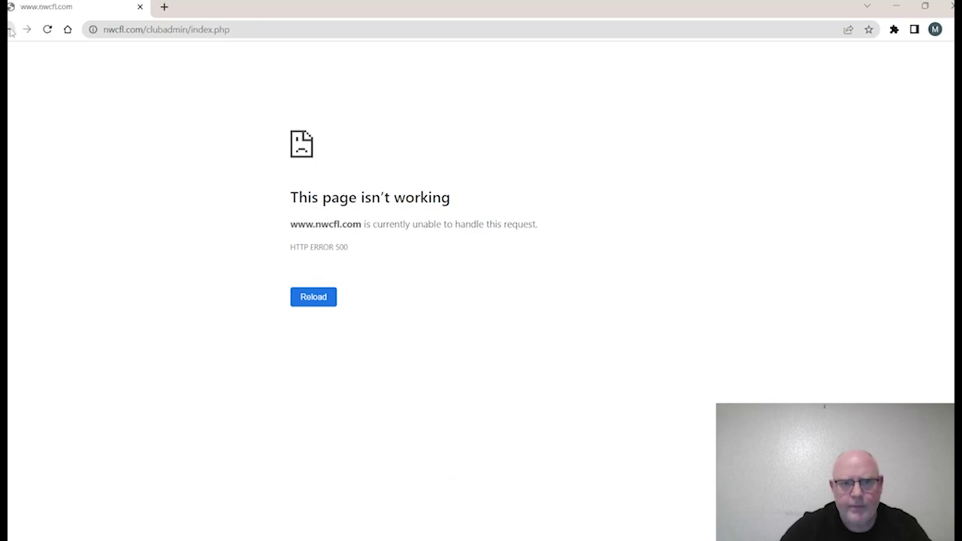
pyautogui.click(10, 30)
pyautogui.click(11, 30)
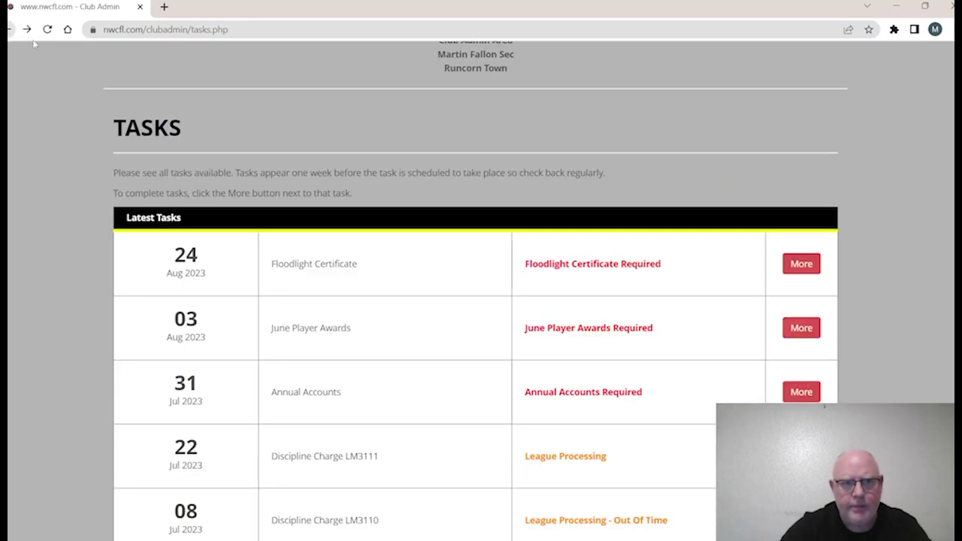
# Step: Return to the Tasks list via Club Admin home and check LM3111 shows League Processing
pyautogui.scroll(2, 204, 107)
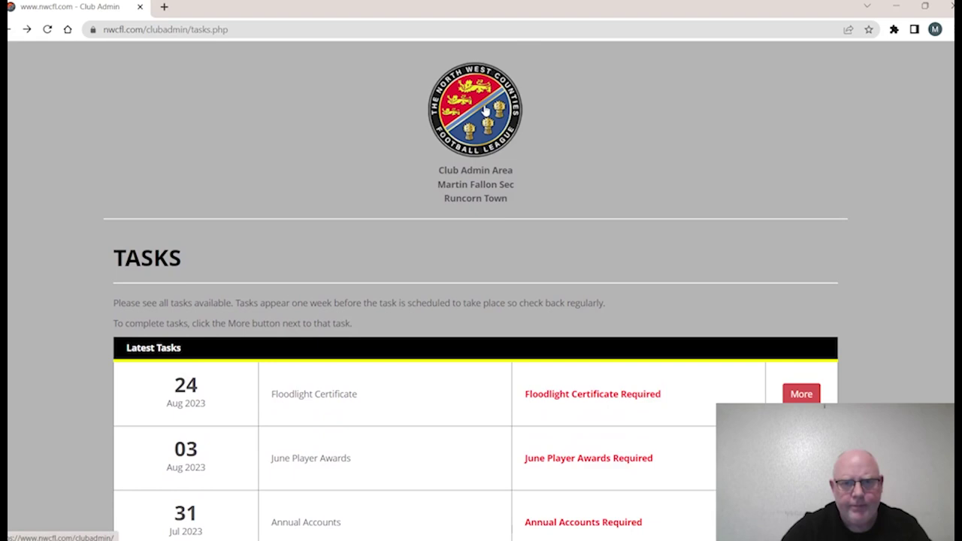
pyautogui.click(461, 143)
pyautogui.click(181, 301)
pyautogui.scroll(-3, 477, 368)
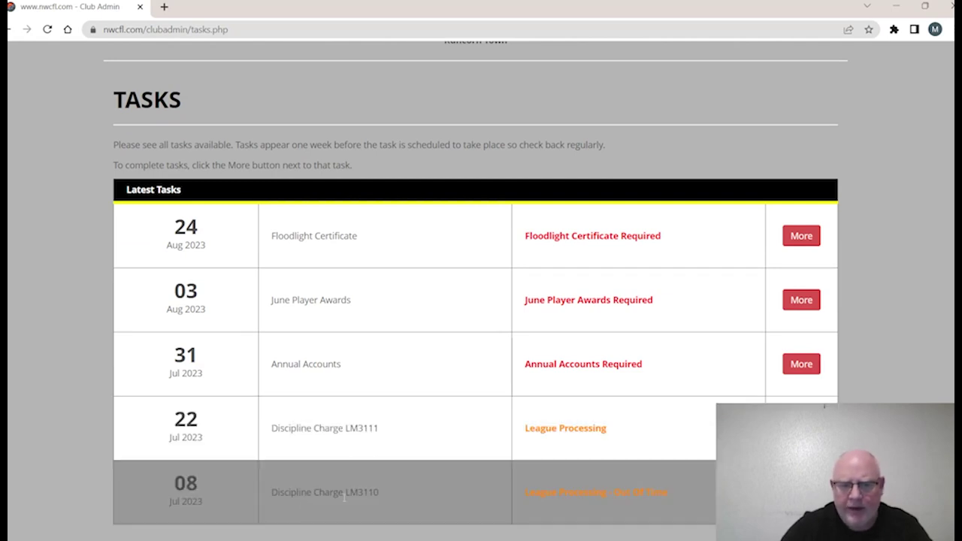
pyautogui.tripleClick(182, 485)
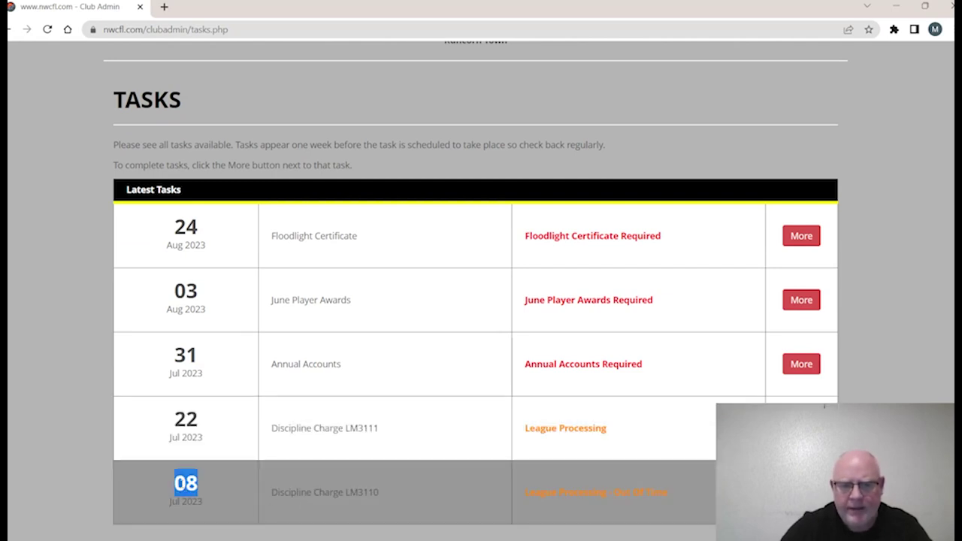
pyautogui.click(204, 507)
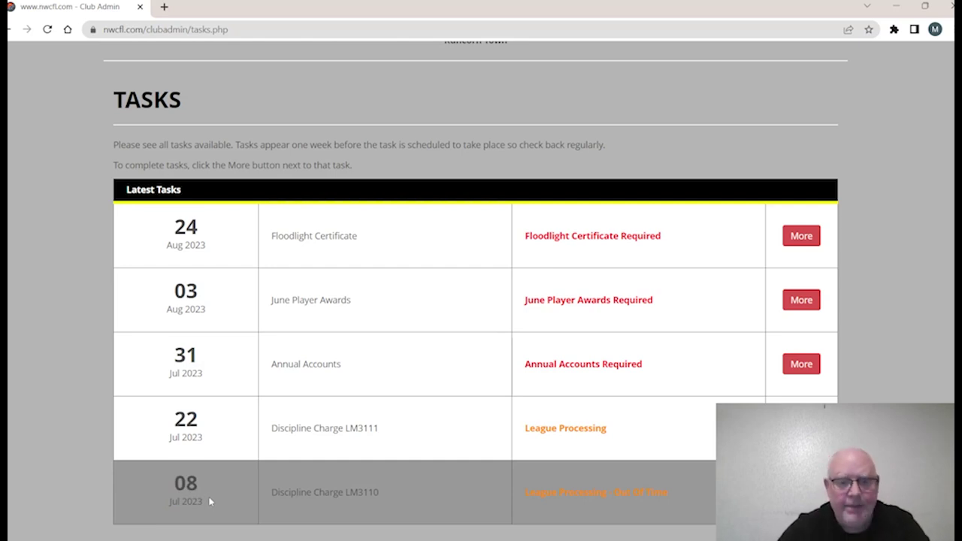
pyautogui.click(596, 492)
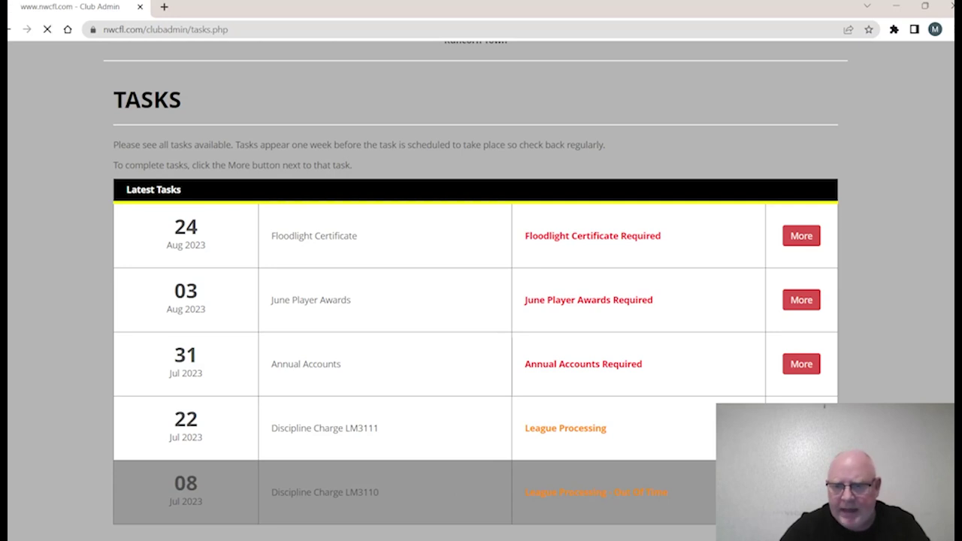
pyautogui.scroll(-1, 273, 385)
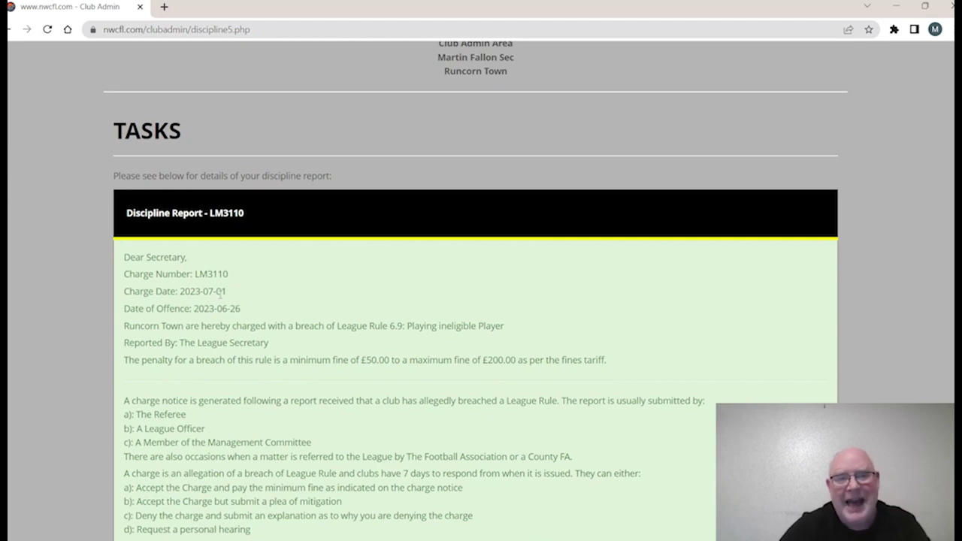
pyautogui.hotkey('alt', 'Left')
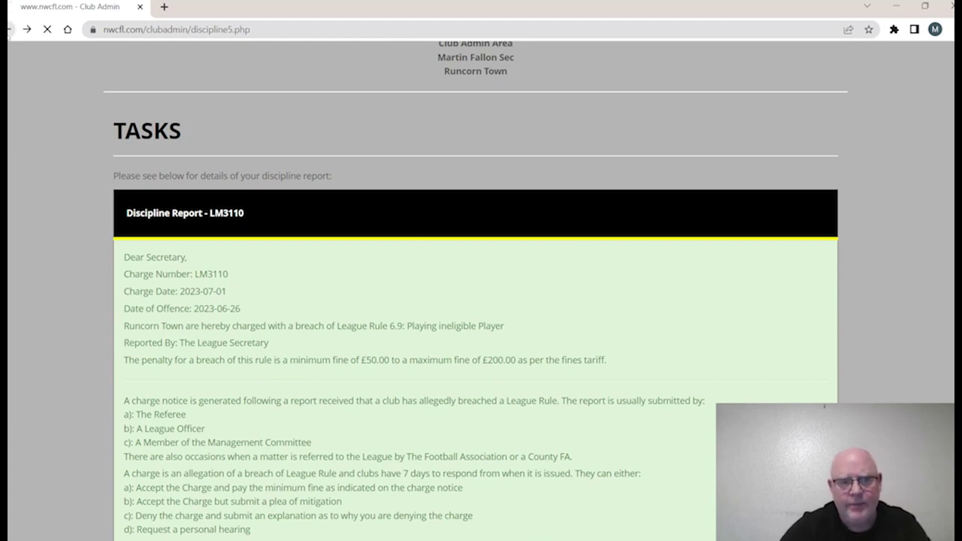
pyautogui.scroll(-1, 160, 397)
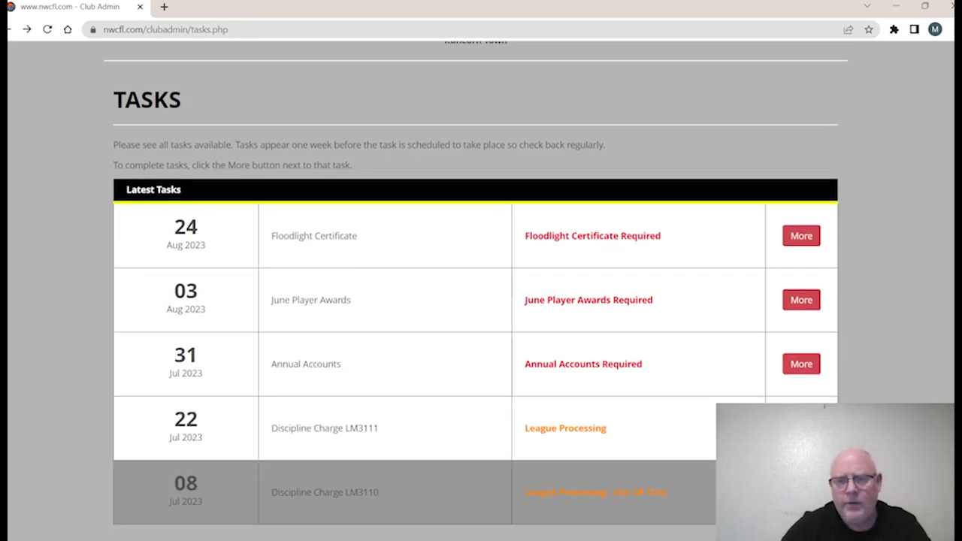
pyautogui.click(344, 492)
pyautogui.scroll(-1, 344, 388)
pyautogui.scroll(-8, 344, 389)
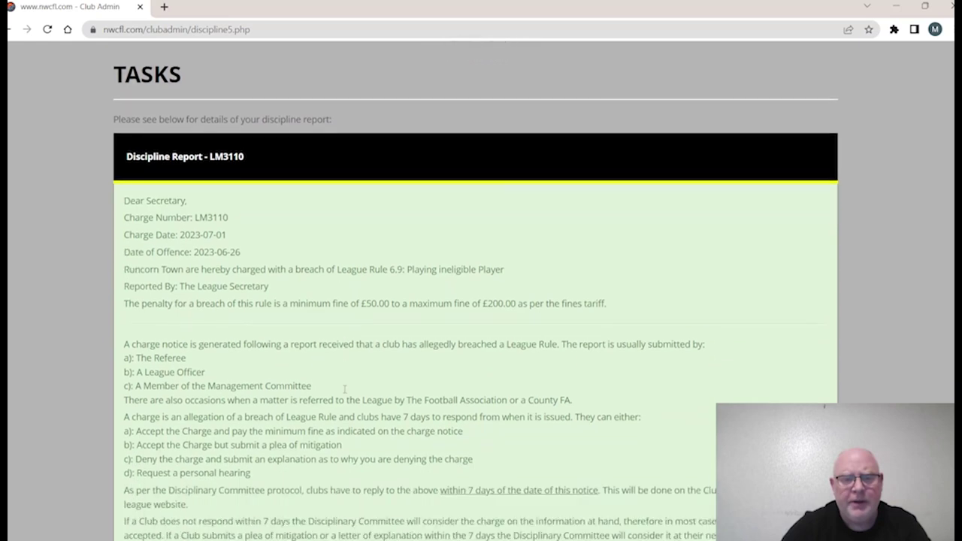
pyautogui.scroll(-1, 328, 356)
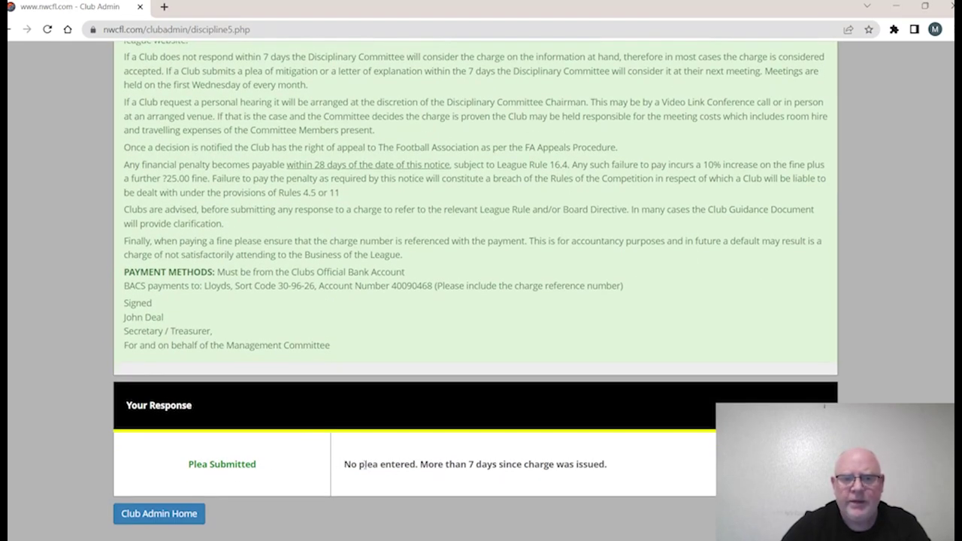
pyautogui.moveTo(624, 466); pyautogui.dragTo(170, 468)
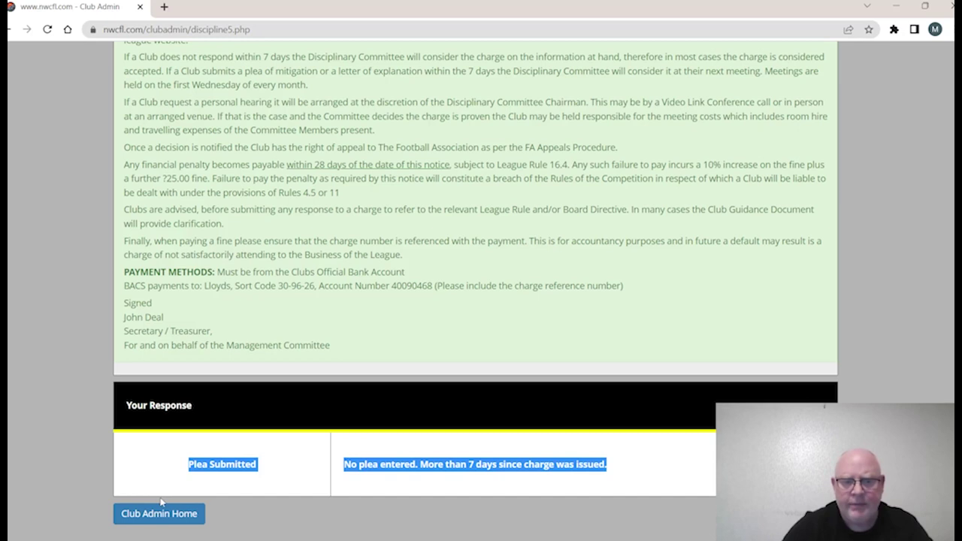
pyautogui.click(163, 468)
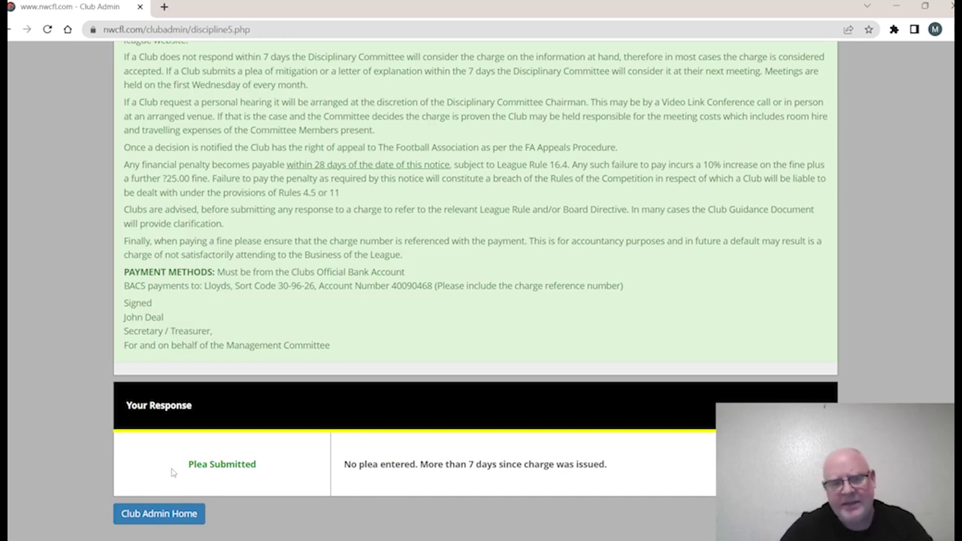
pyautogui.click(185, 516)
pyautogui.click(201, 353)
pyautogui.scroll(-2, 495, 452)
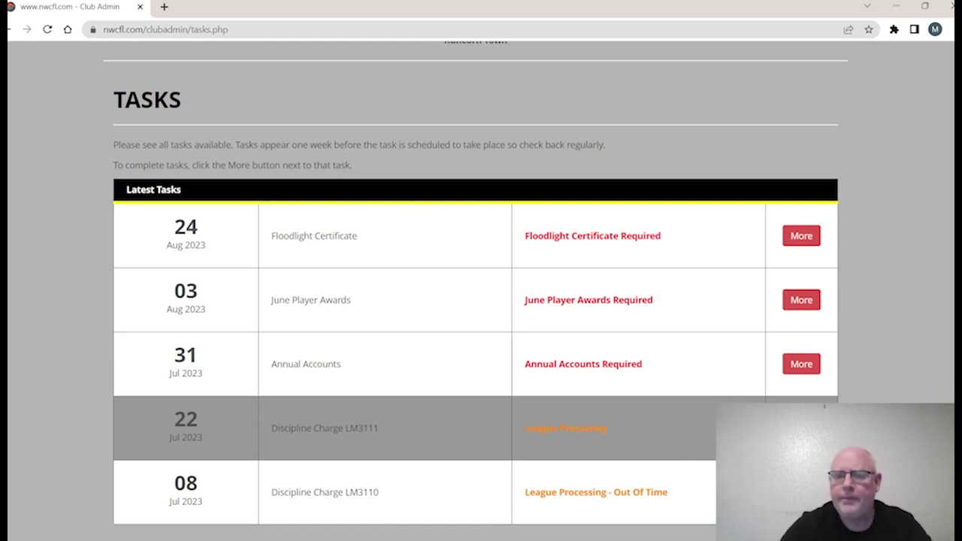
# Step: Open the LM3111 report, read the Your Response section, and return to Club Admin home
pyautogui.click(801, 428)
pyautogui.scroll(-10, 328, 386)
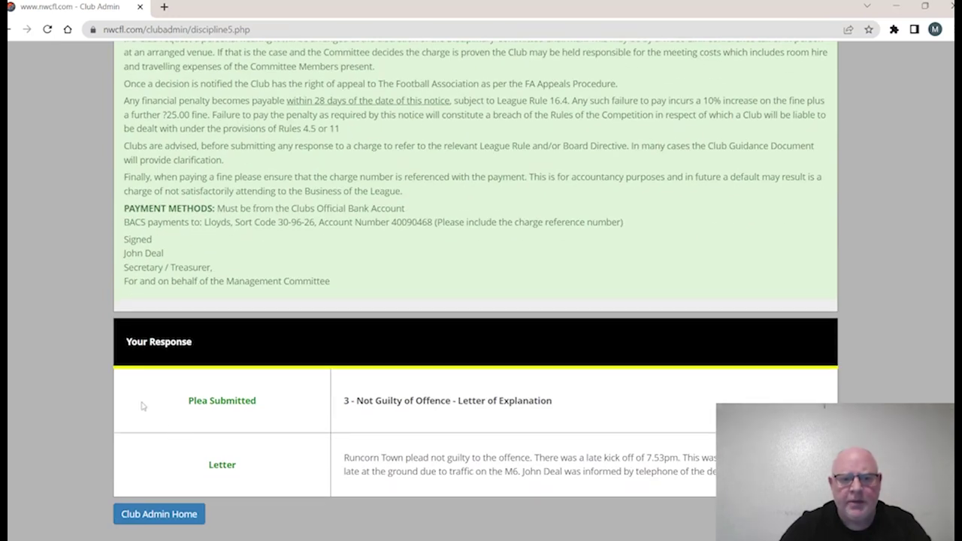
pyautogui.moveTo(116, 537)
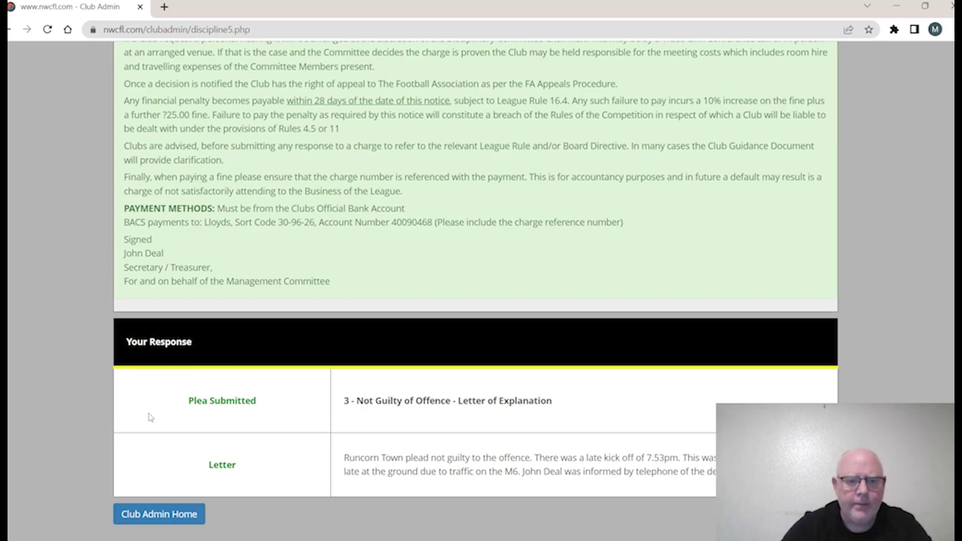
pyautogui.click(160, 518)
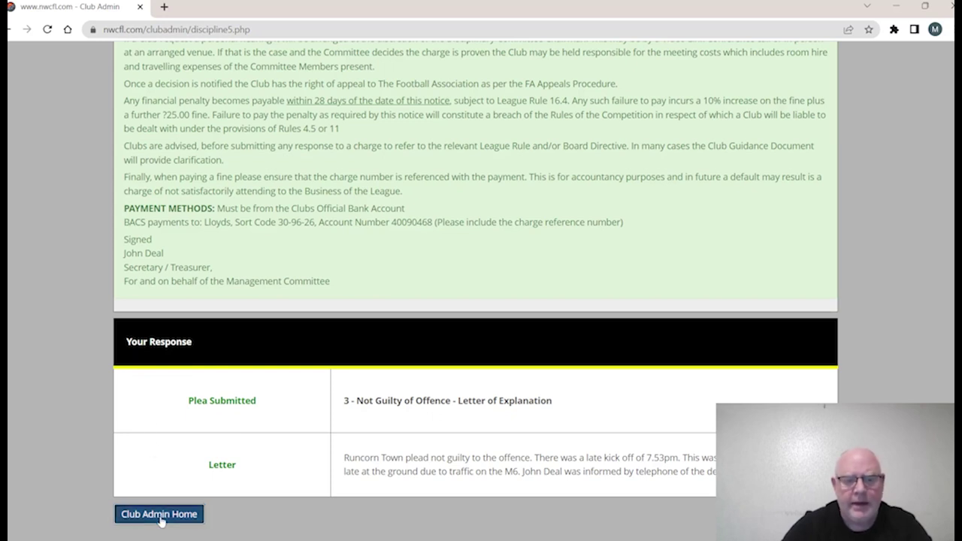
# Step: Reopen the LM3111 report from Tasks to reread the Runcorn letter, then return home
pyautogui.click(202, 292)
pyautogui.scroll(-2, 439, 461)
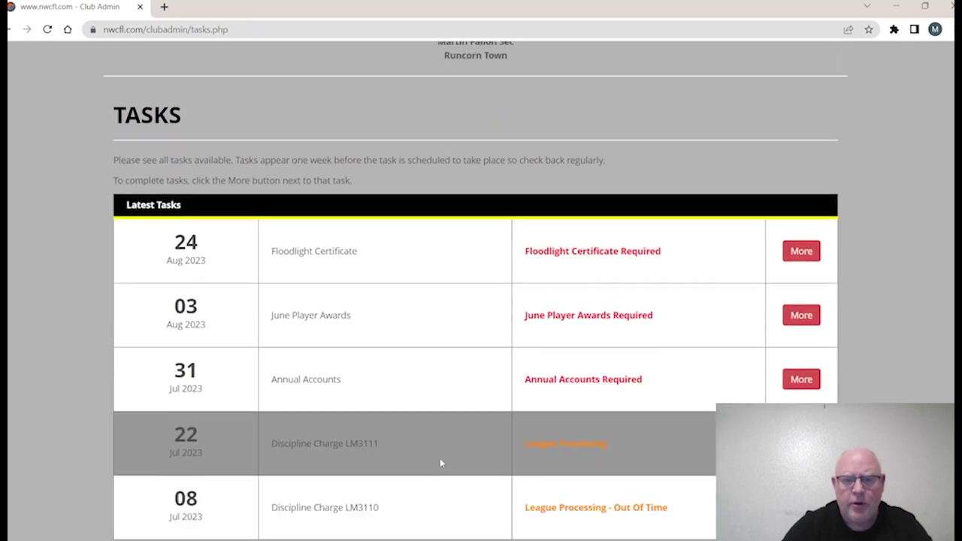
pyautogui.click(605, 426)
pyautogui.scroll(-10, 613, 424)
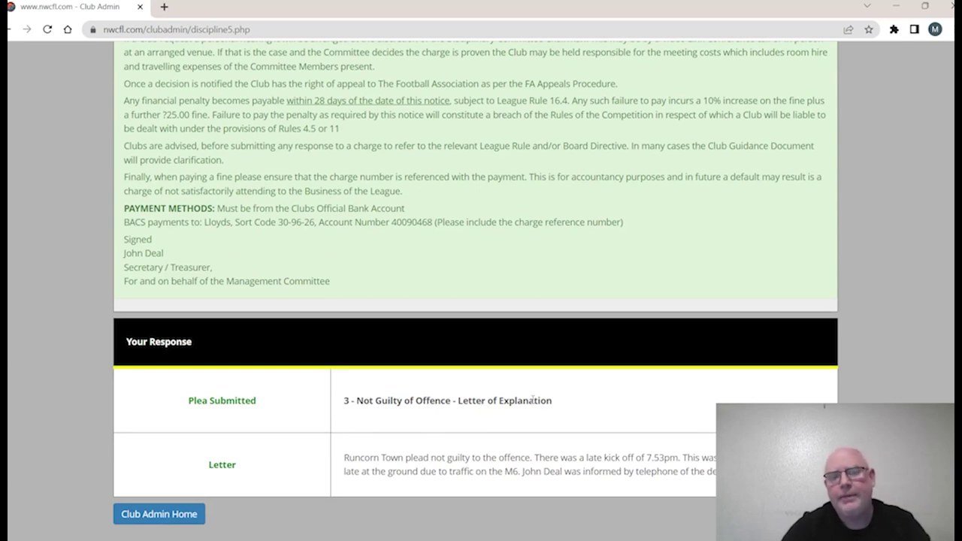
pyautogui.doubleClick(379, 456)
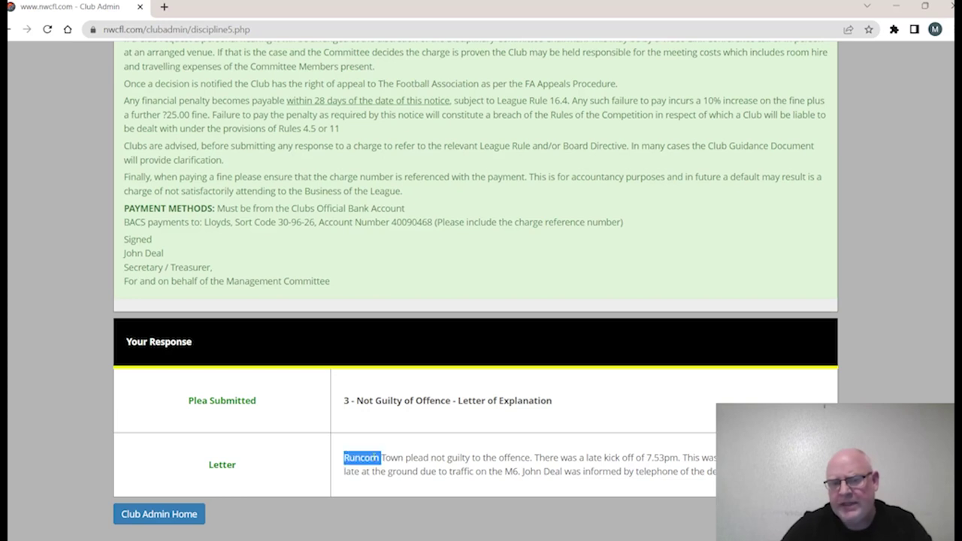
pyautogui.click(455, 460)
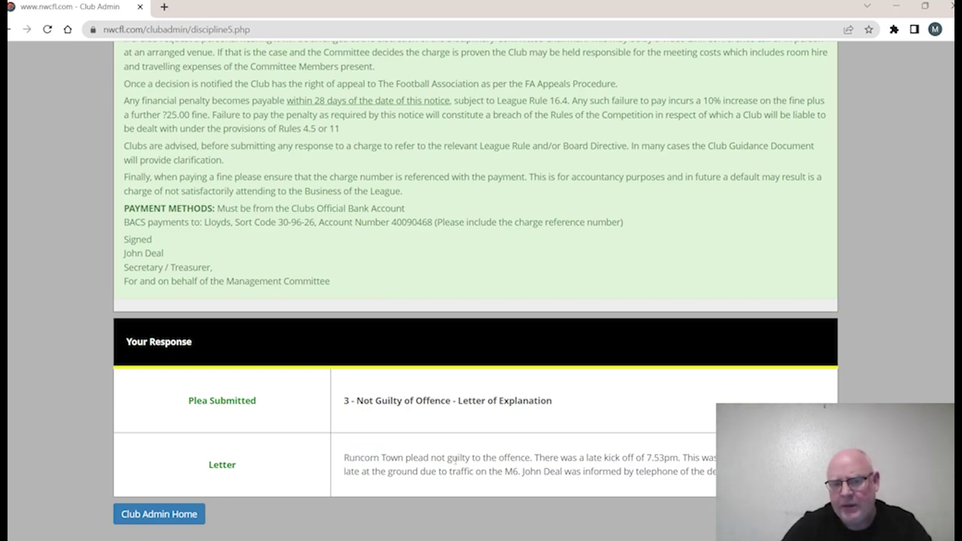
pyautogui.click(189, 515)
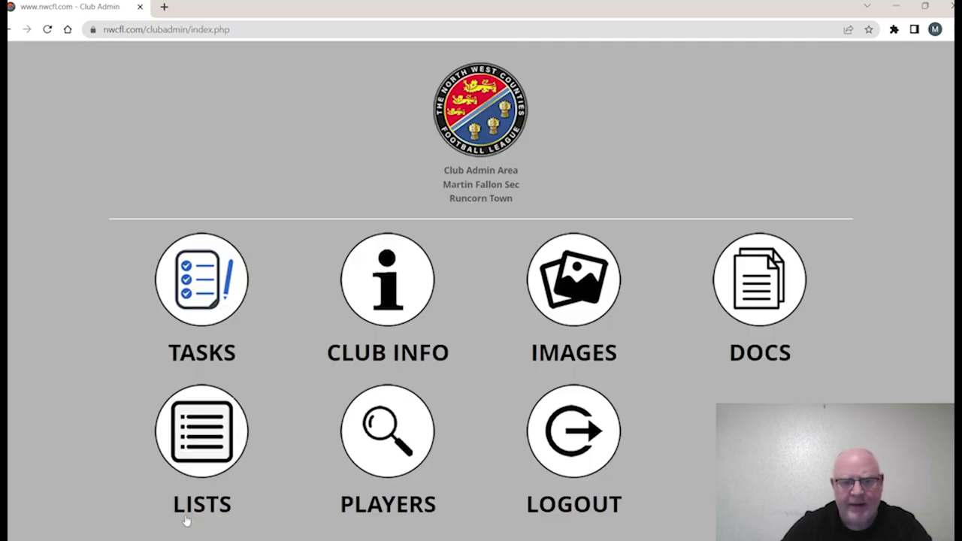
# Step: Open Tasks and scroll to Latest Tasks, showing Annual Accounts Required for 31 Jul 2023
pyautogui.click(214, 298)
pyautogui.scroll(-2, 214, 300)
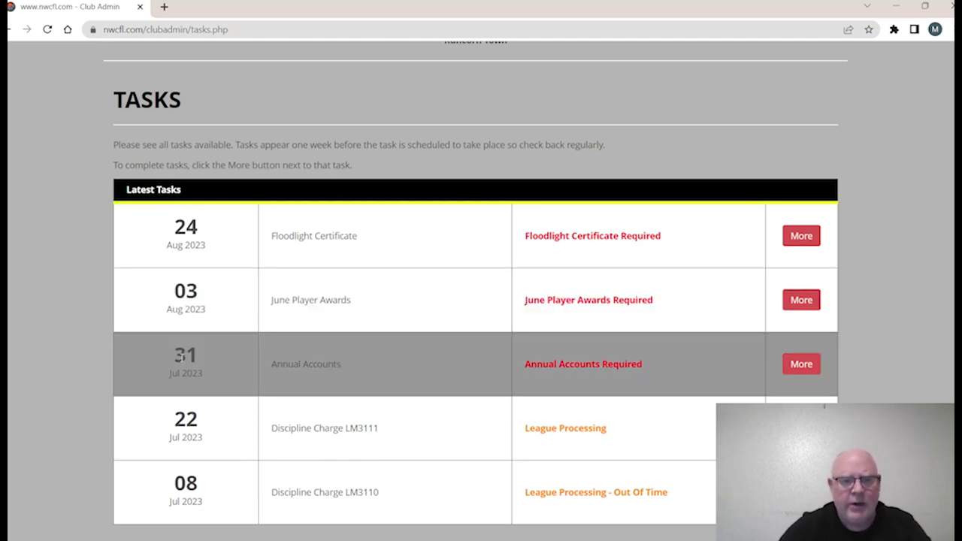
pyautogui.click(798, 364)
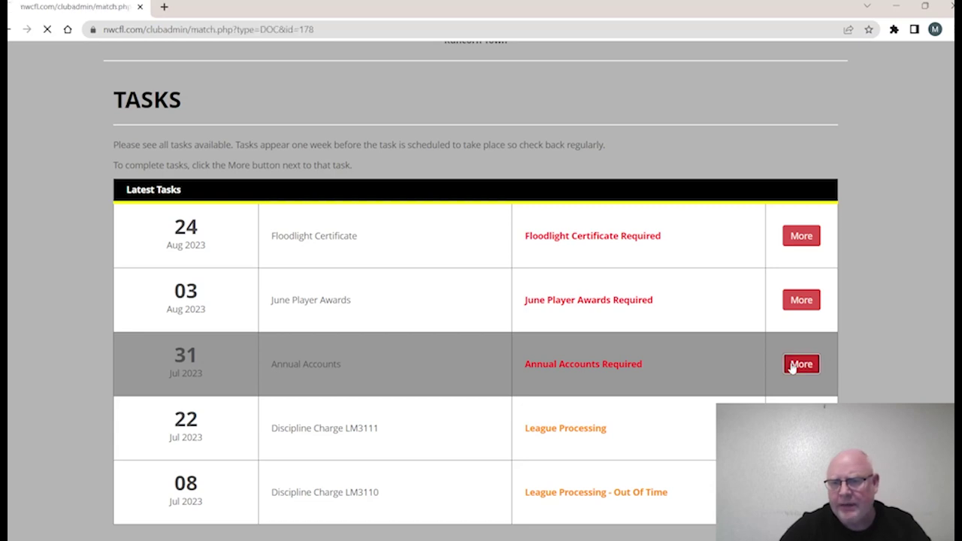
pyautogui.scroll(-1, 782, 394)
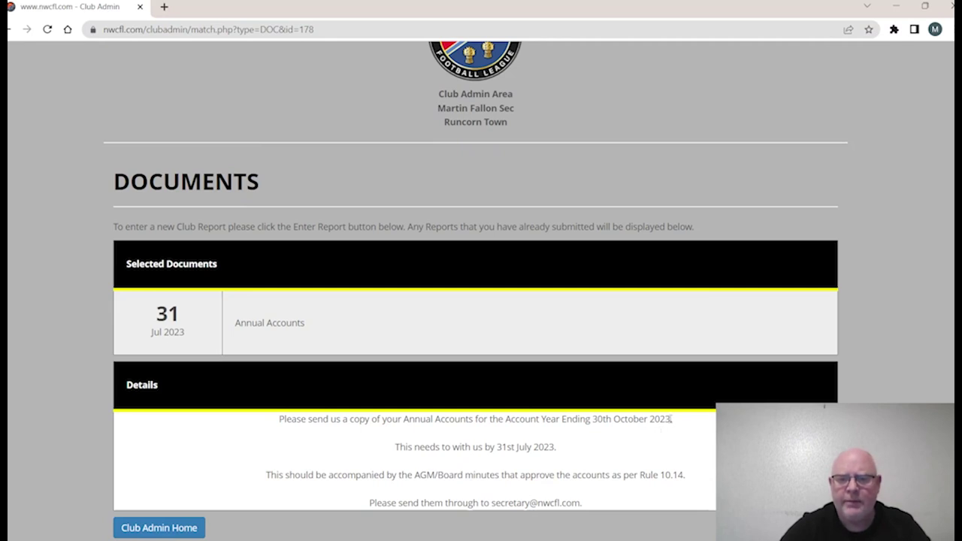
pyautogui.moveTo(666, 418); pyautogui.dragTo(679, 438)
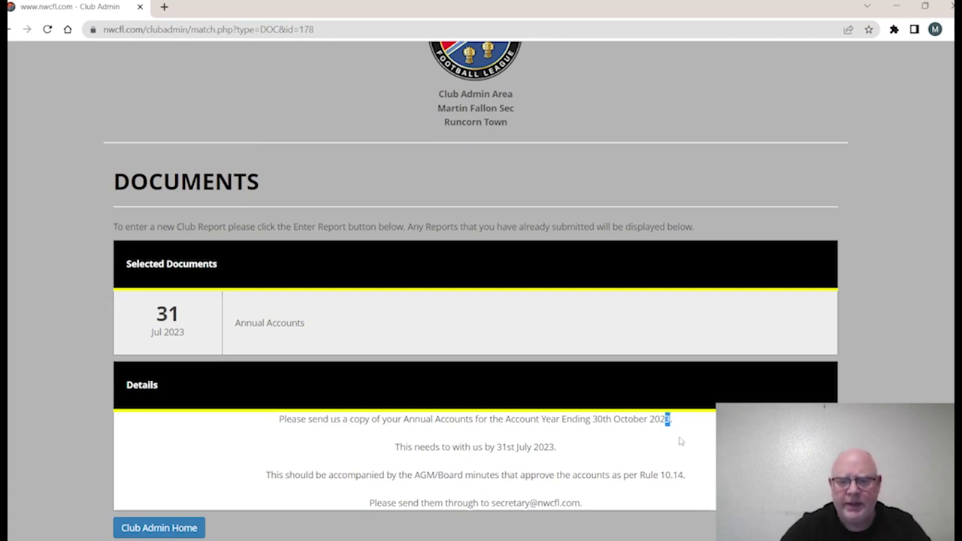
pyautogui.click(621, 445)
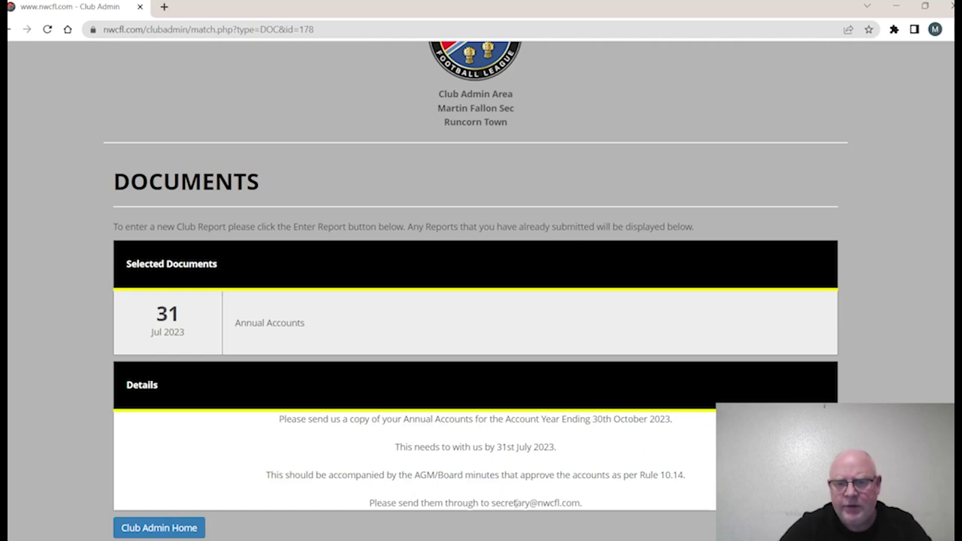
pyautogui.moveTo(489, 501); pyautogui.dragTo(580, 502)
pyautogui.click(644, 498)
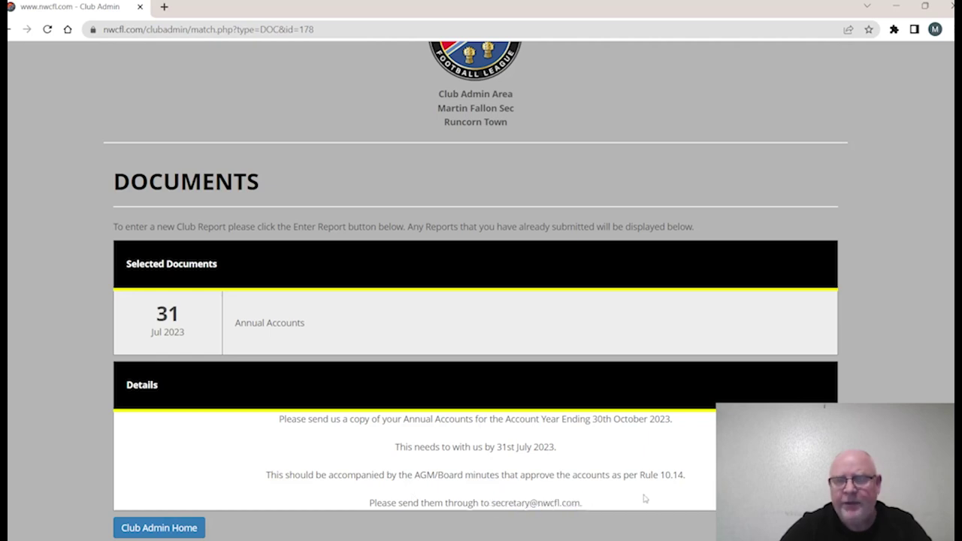
pyautogui.click(173, 528)
pyautogui.click(209, 322)
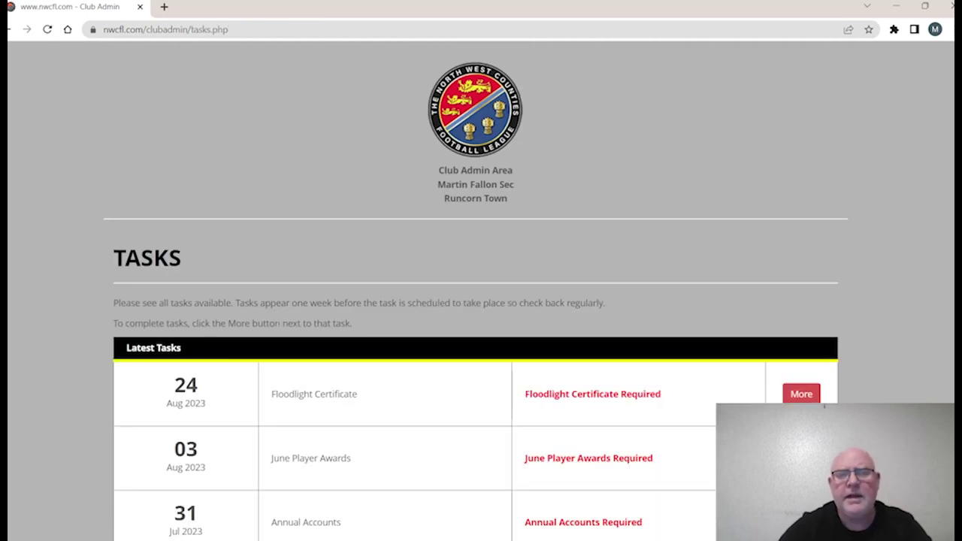
pyautogui.scroll(-3, 416, 389)
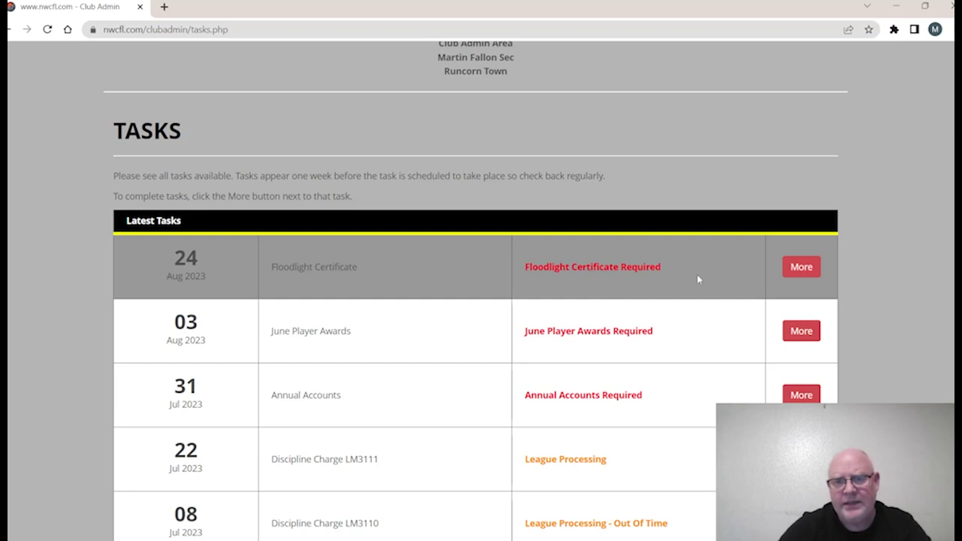
# Step: Read the Floodlight Certificate details and Minimum readings, expiring 24th August 2023, then return home
pyautogui.doubleClick(189, 257)
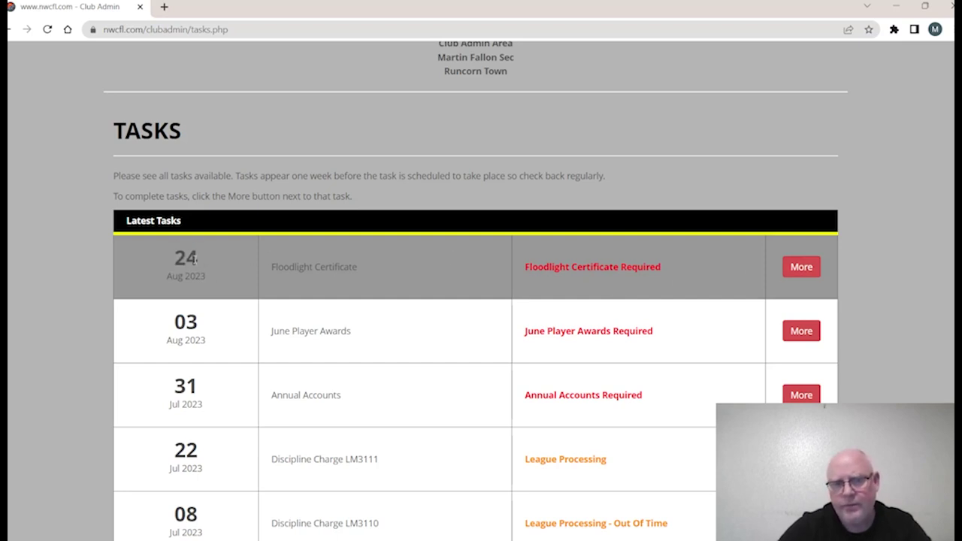
pyautogui.click(807, 270)
pyautogui.scroll(-1, 745, 296)
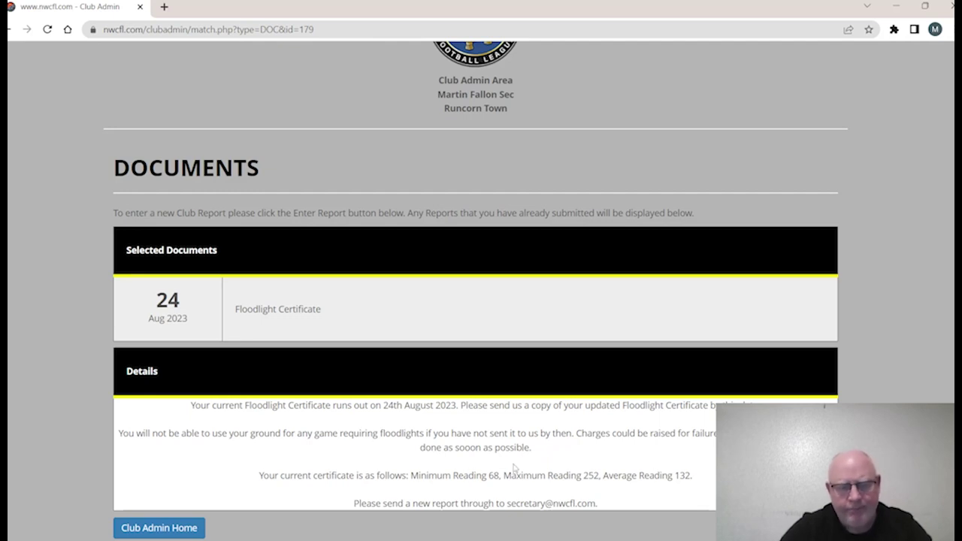
pyautogui.doubleClick(441, 475)
pyautogui.click(568, 473)
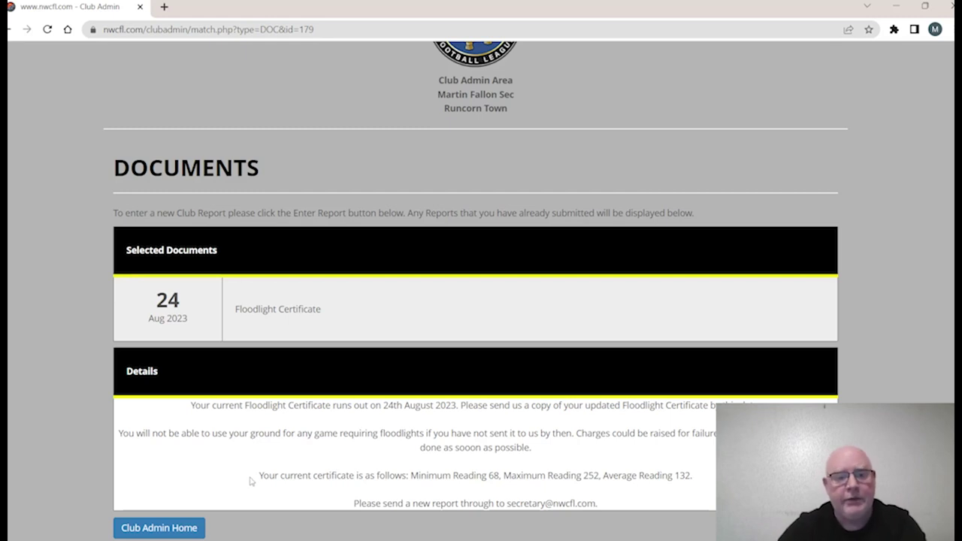
pyautogui.click(187, 527)
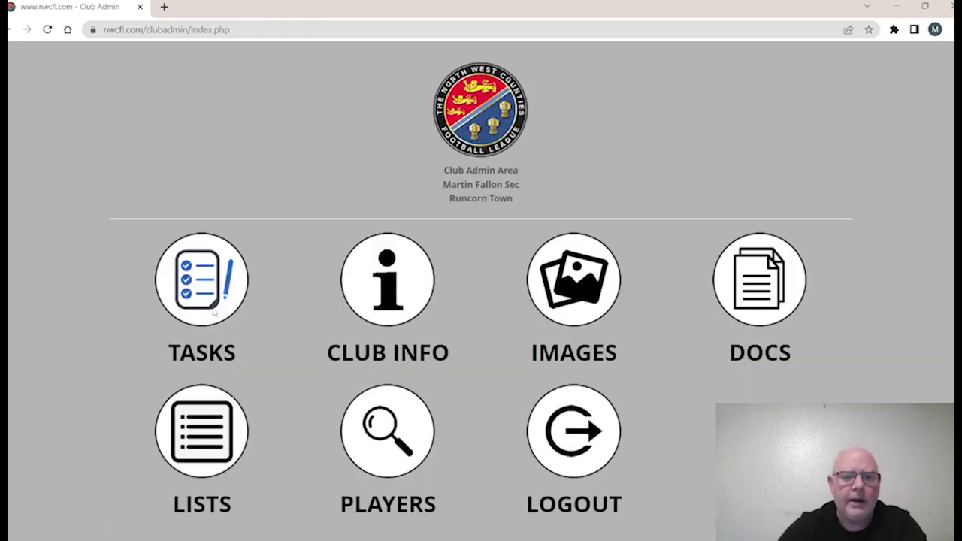
# Step: Open the Floodlight Certificate entry from Tasks, then go back to the Tasks list
pyautogui.click(214, 313)
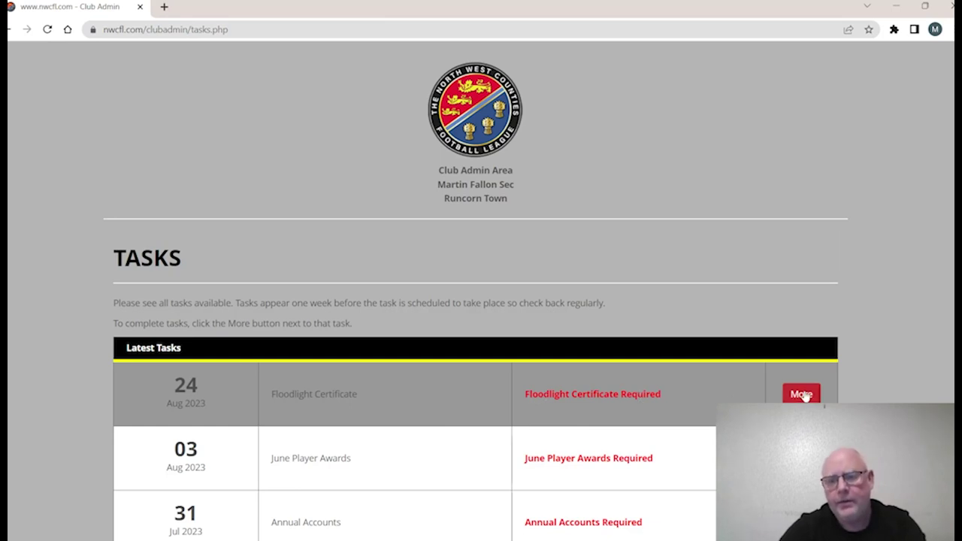
pyautogui.scroll(-2, 802, 395)
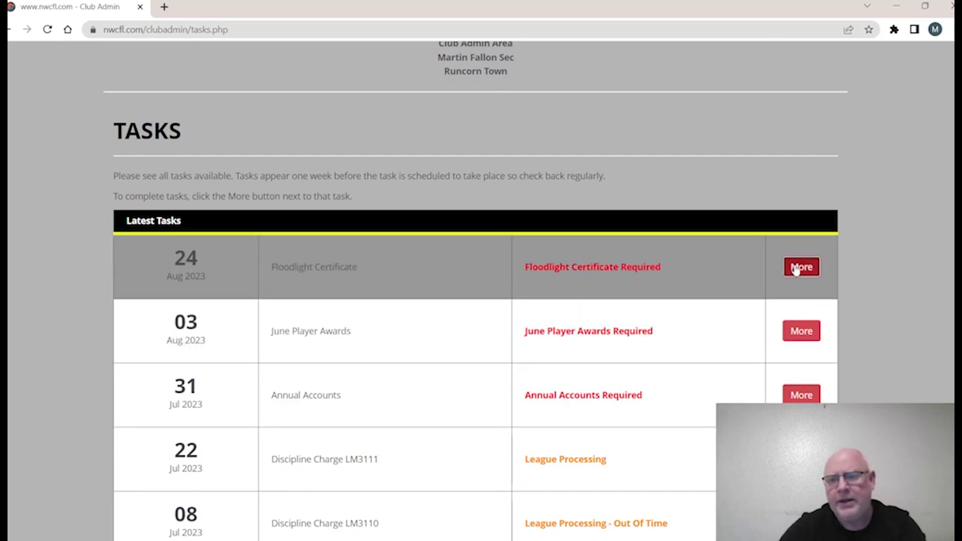
pyautogui.click(798, 268)
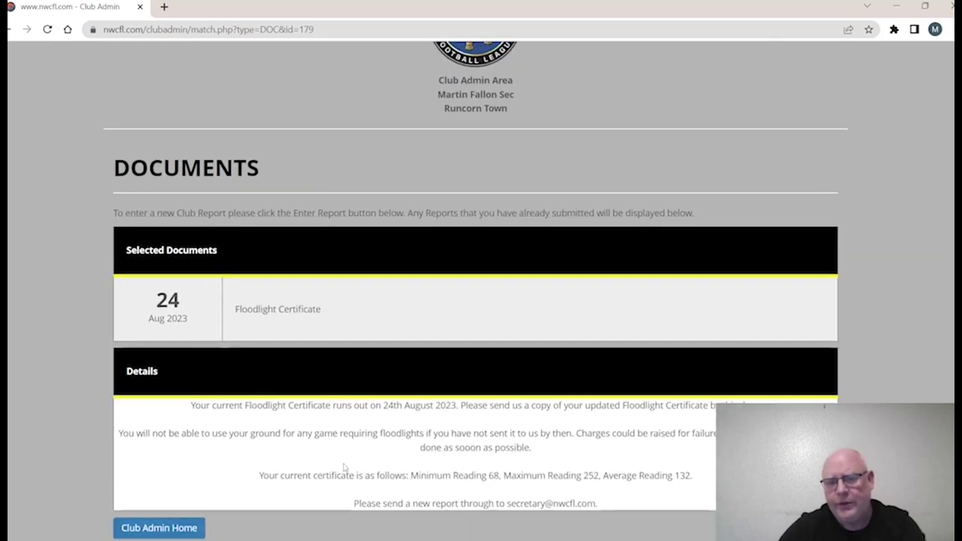
pyautogui.click(11, 30)
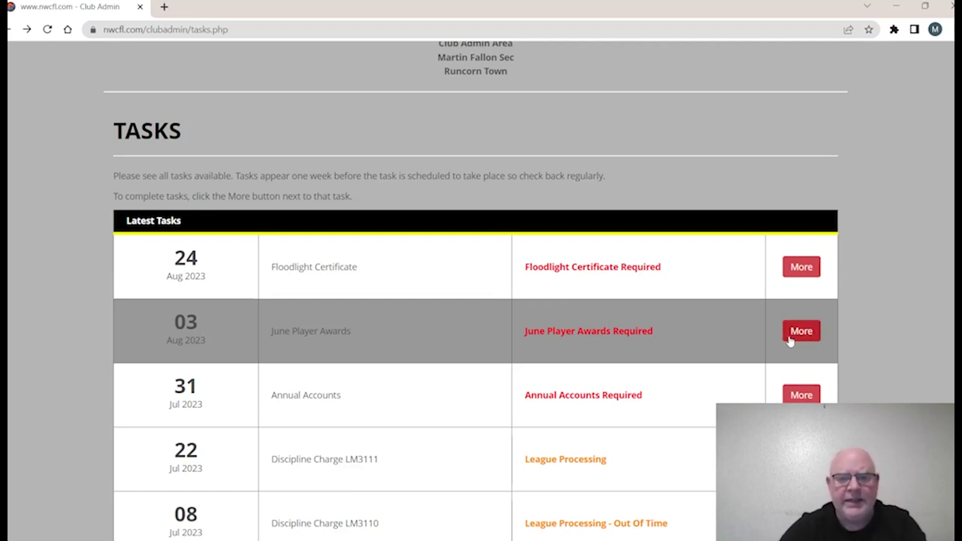
# Step: Open the nomination form from the June Player Awards task due 03 Aug 2023
pyautogui.moveTo(175, 320); pyautogui.dragTo(210, 340)
pyautogui.click(209, 340)
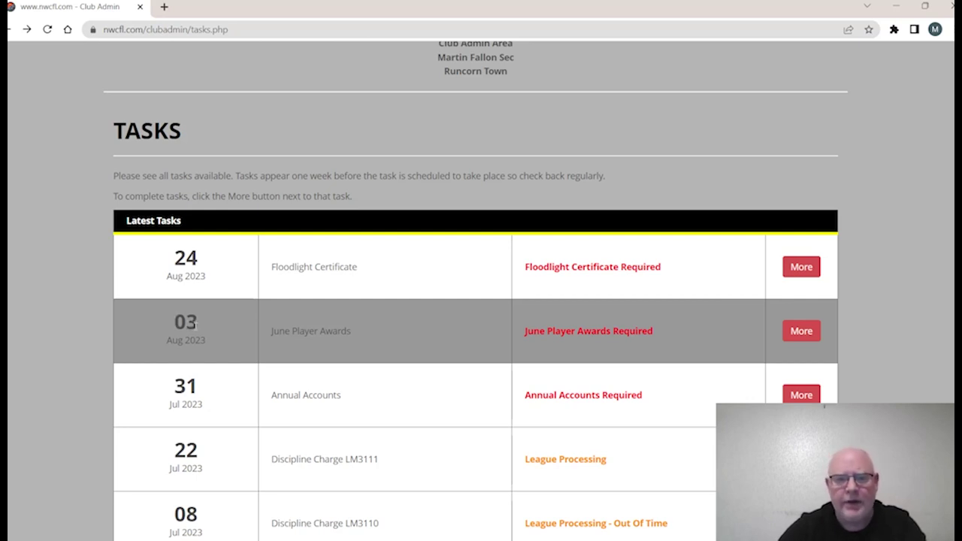
pyautogui.click(790, 332)
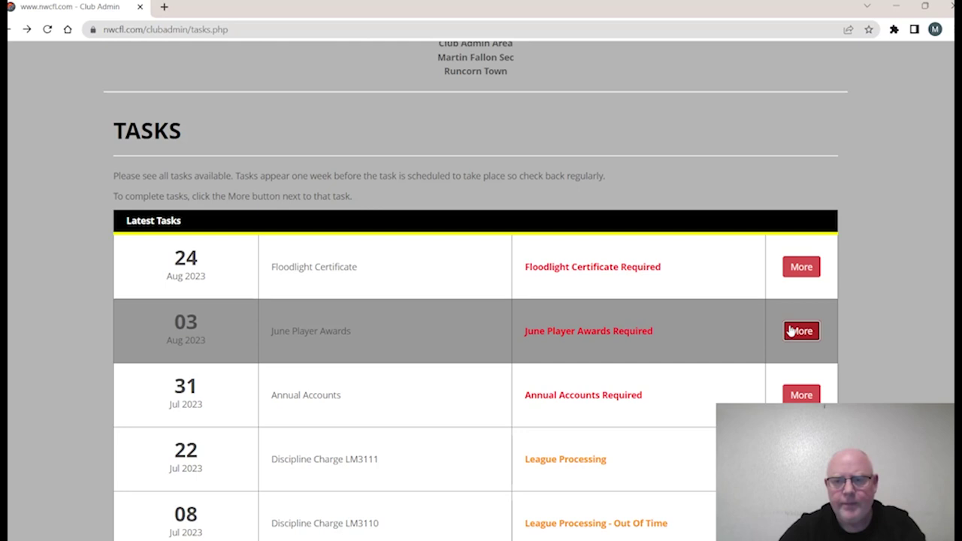
pyautogui.scroll(-1, 450, 349)
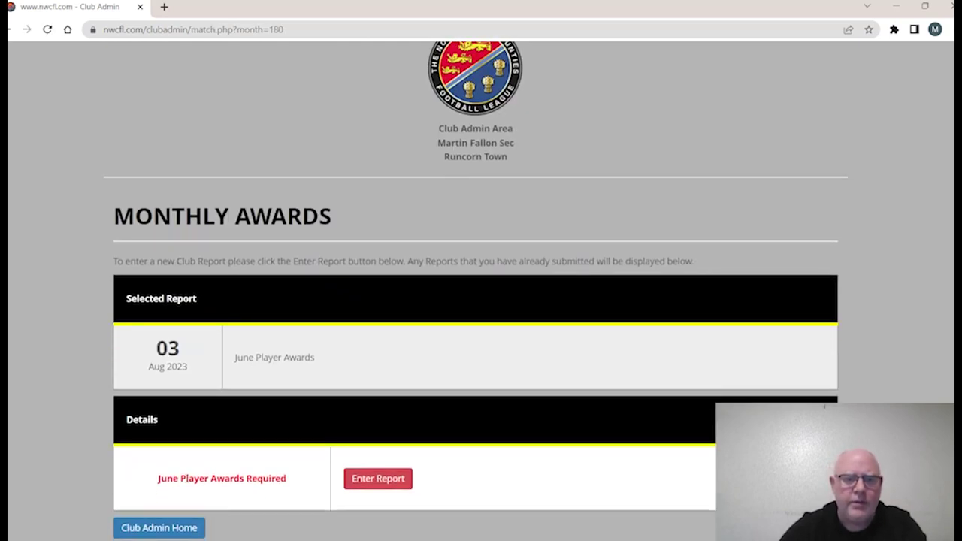
pyautogui.click(378, 481)
# Step: Enlarge the Reason for Nomination box and place the cursor inside it
pyautogui.scroll(-3, 448, 404)
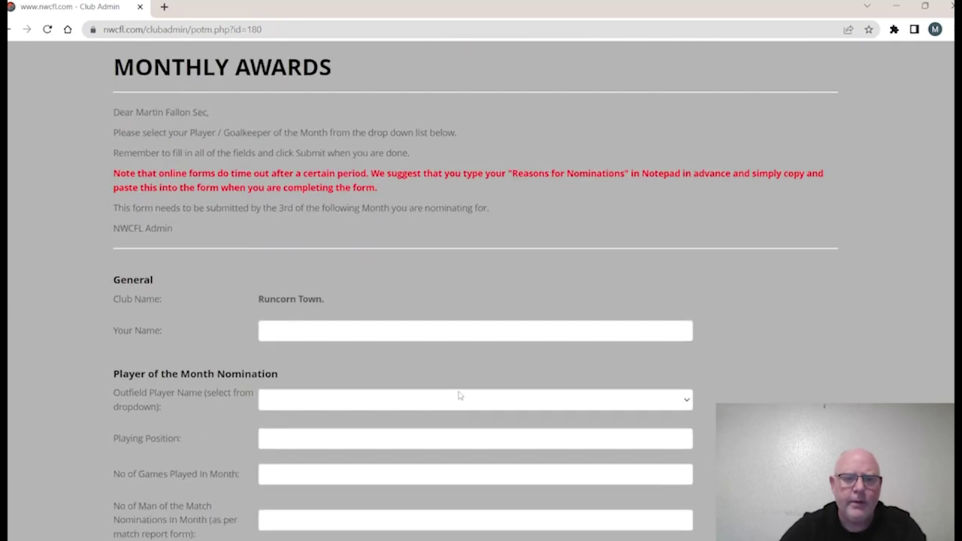
pyautogui.scroll(-3, 459, 395)
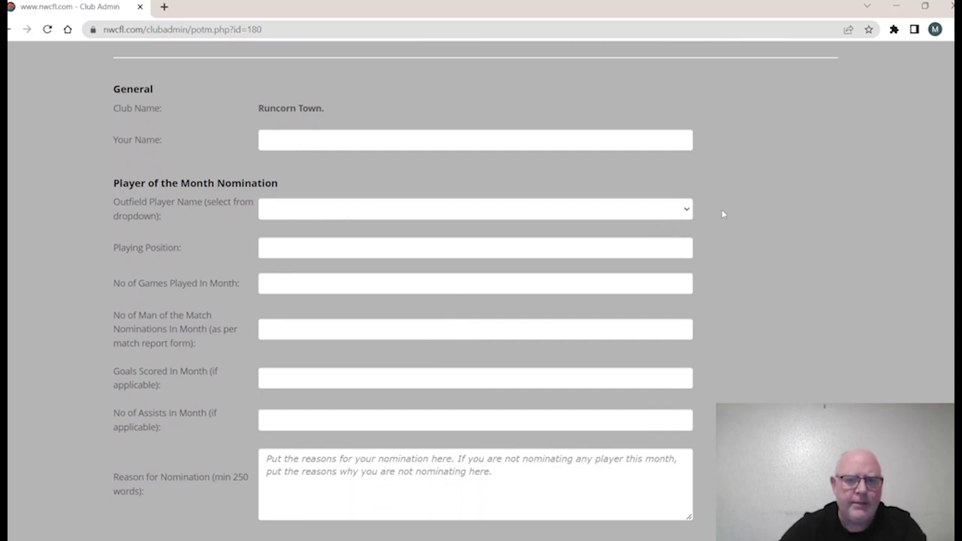
pyautogui.scroll(-1, 725, 225)
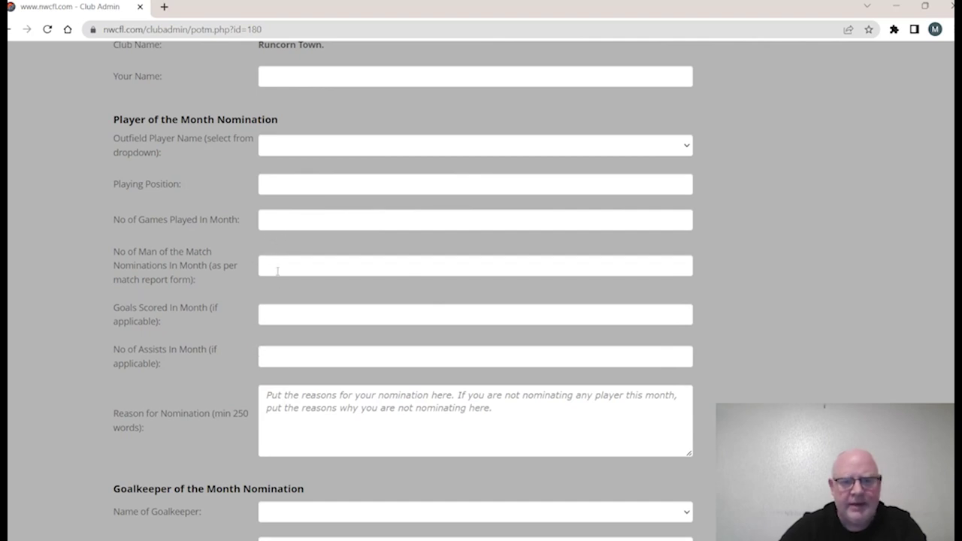
pyautogui.scroll(-1, 263, 366)
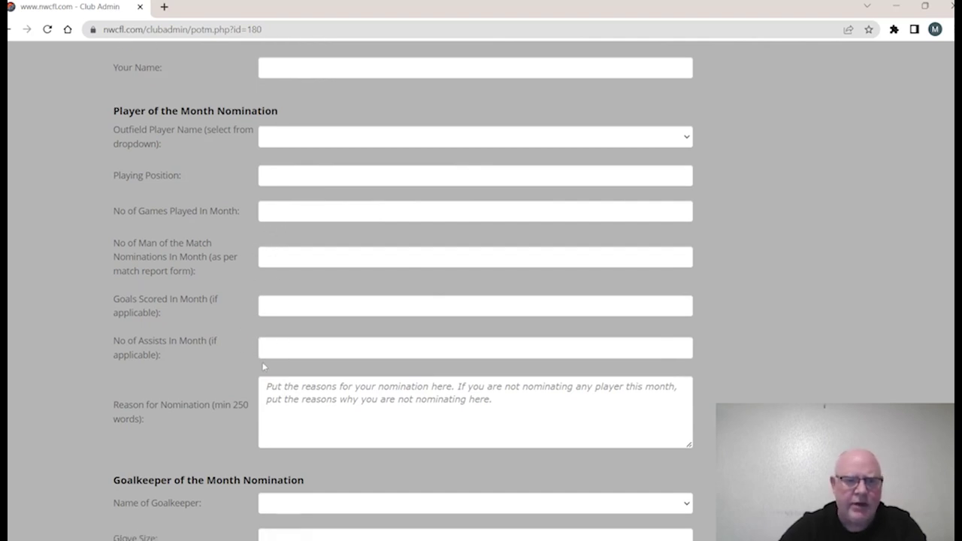
pyautogui.scroll(-3, 263, 366)
pyautogui.moveTo(688, 263); pyautogui.dragTo(689, 444)
pyautogui.click(388, 314)
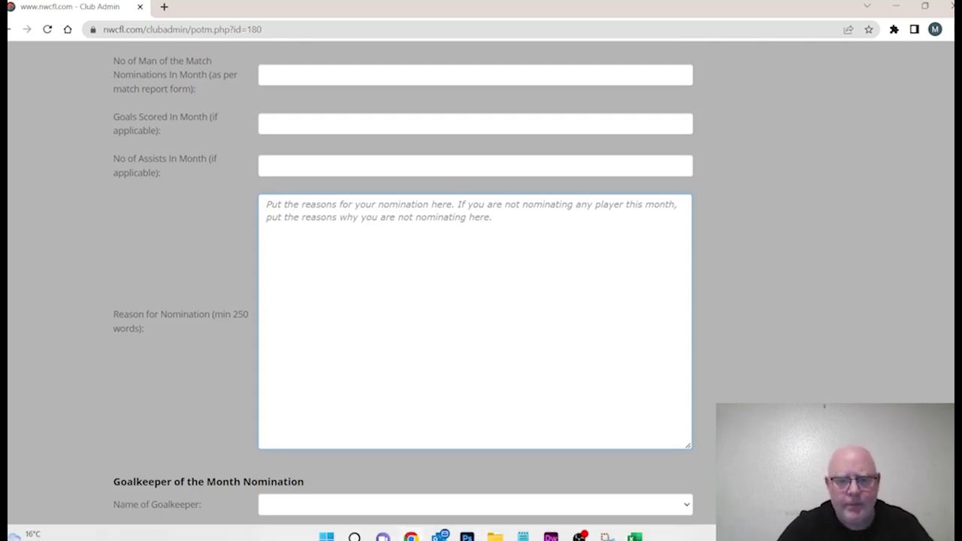
# Step: Draft in new Notepad a sentence: the player deserves NWCFL player of the month for June 2023
pyautogui.rightClick(524, 531)
pyautogui.click(474, 475)
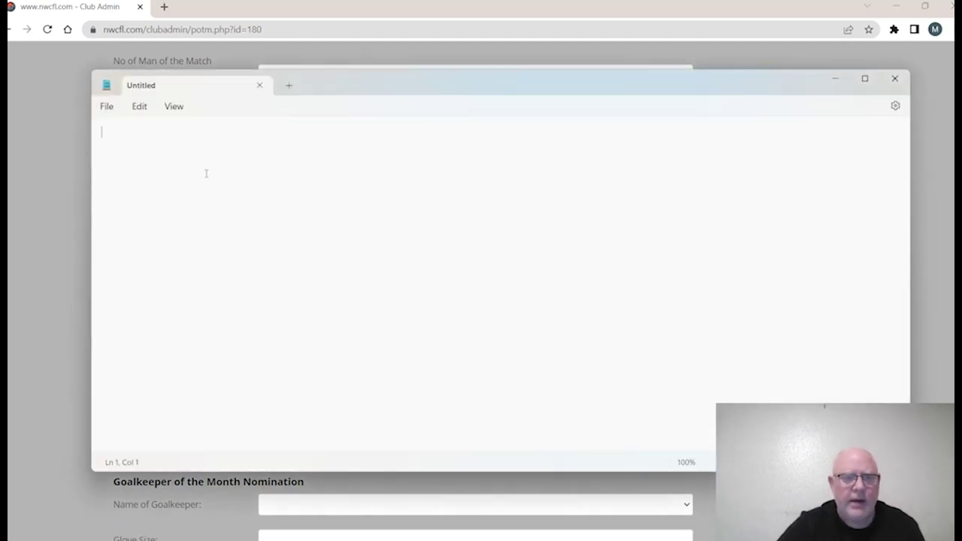
pyautogui.write('Joe ')
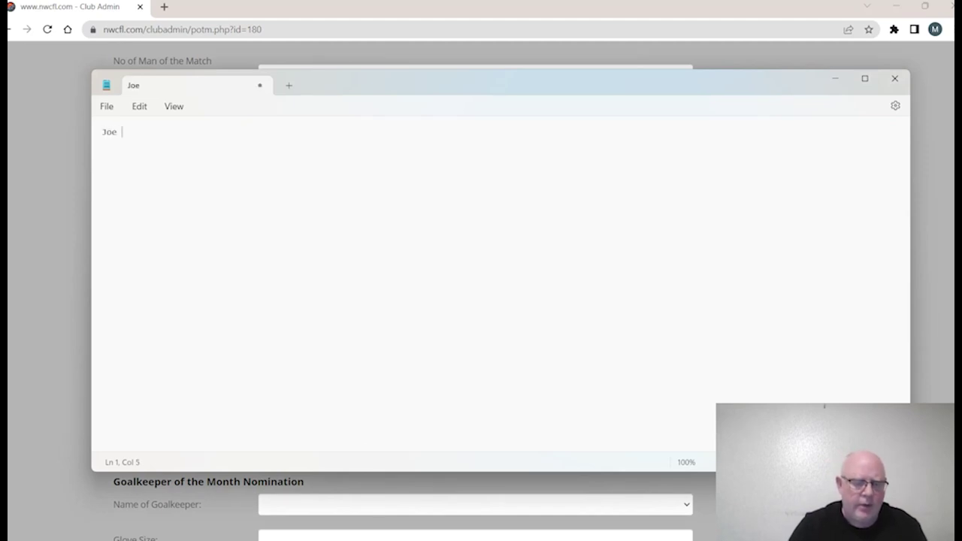
pyautogui.write('Bloggs ')
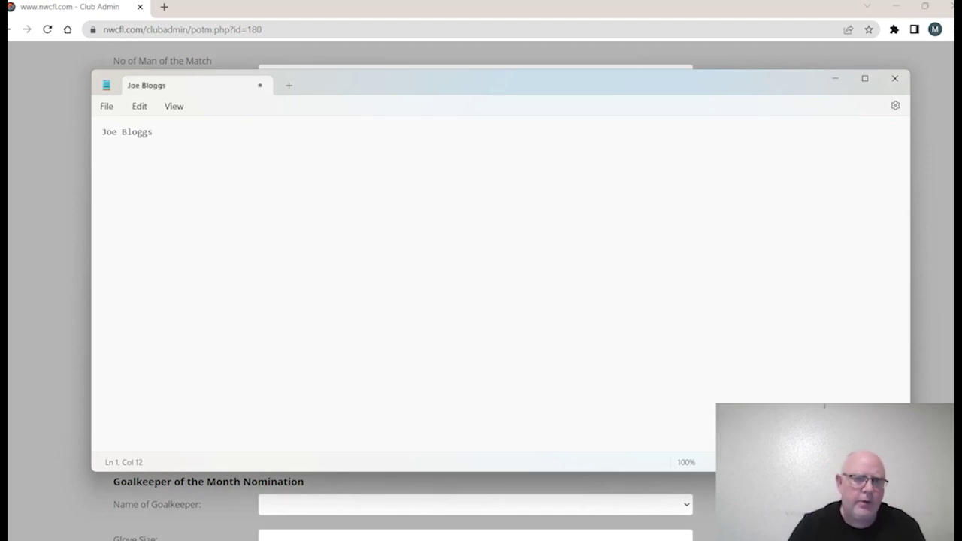
pyautogui.write('deserves')
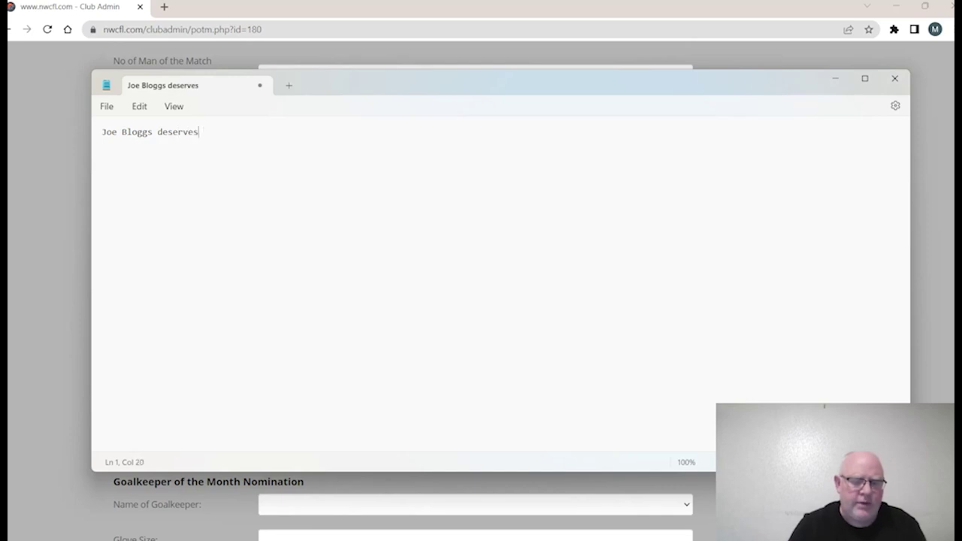
pyautogui.write(' to win the ')
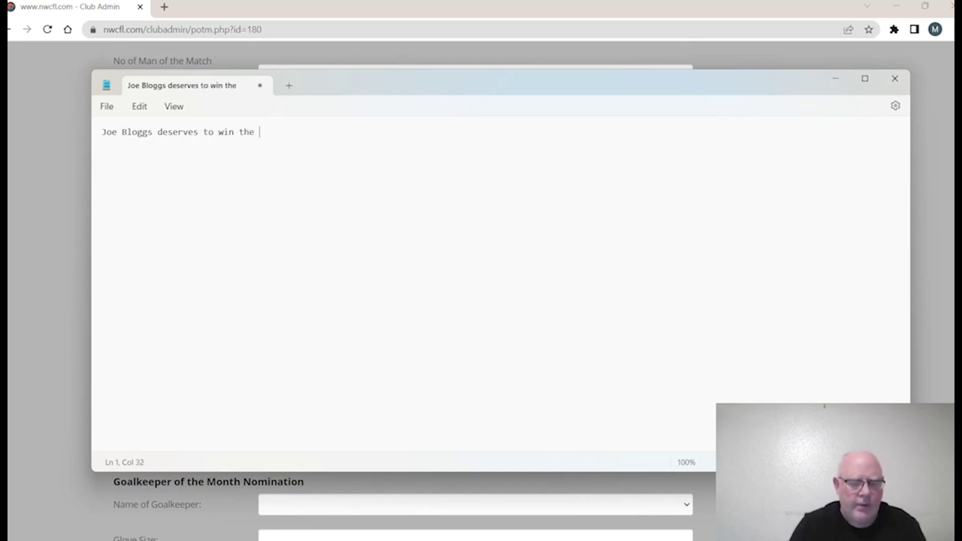
pyautogui.write('NWCFL player fo the')
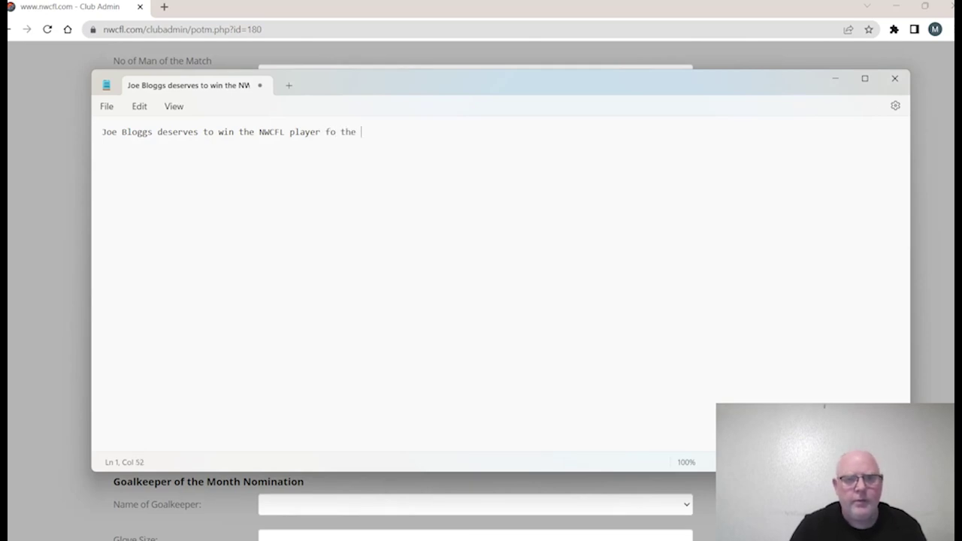
pyautogui.hotkey('ctrl', 'shift', 'Left')
pyautogui.hotkey('ctrl', 'shift', 'Left')
pyautogui.write('of the mon')
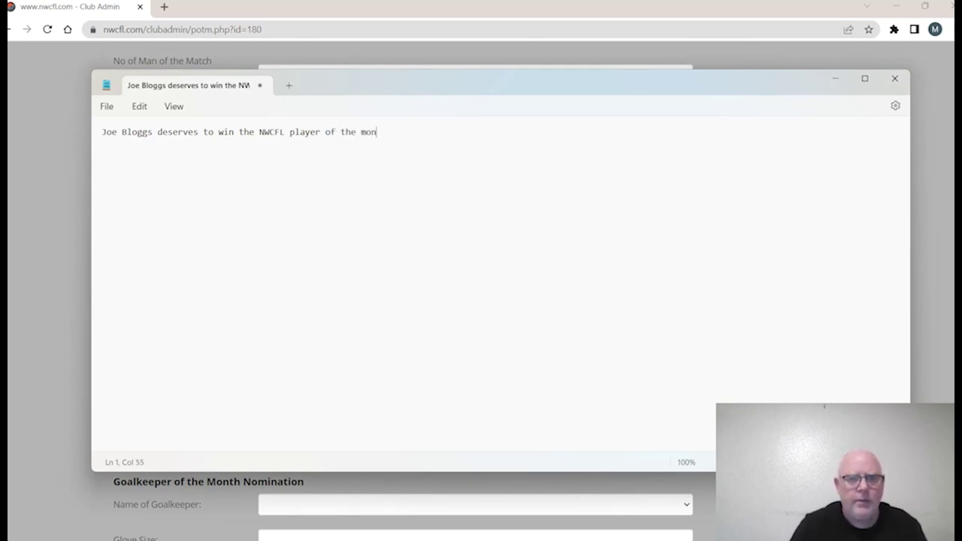
pyautogui.write('th for June 202')
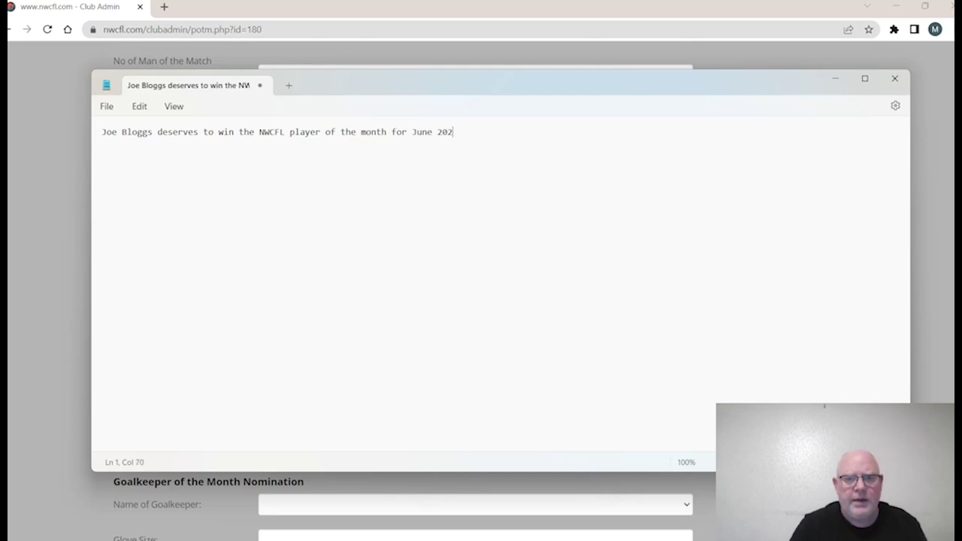
pyautogui.write('32 because...')
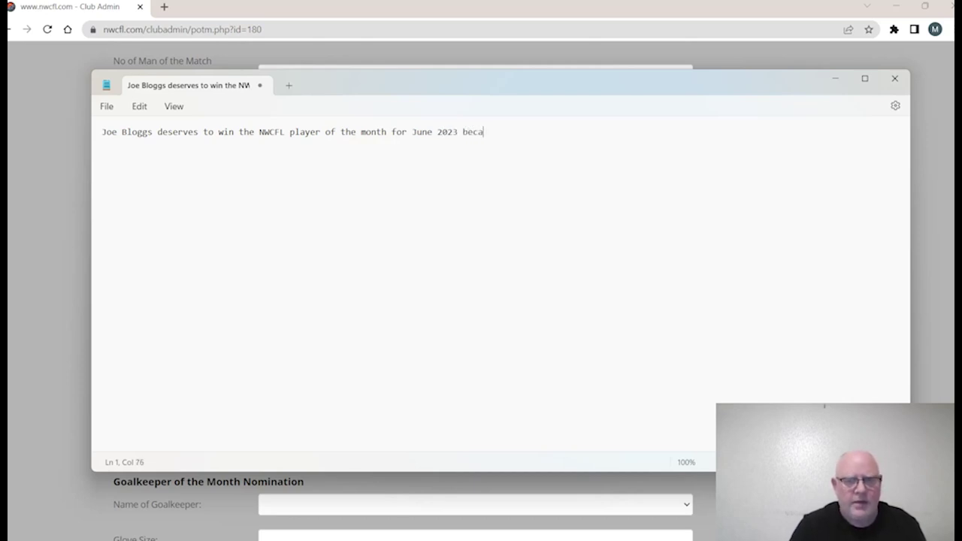
pyautogui.press('Return')
pyautogui.write("#'")
pyautogui.press('Return')
pyautogui.write('asdiasd')
pyautogui.hotkey('shift', 'Home')
pyautogui.hotkey('shift', 'Up')
pyautogui.press('BackSpace')
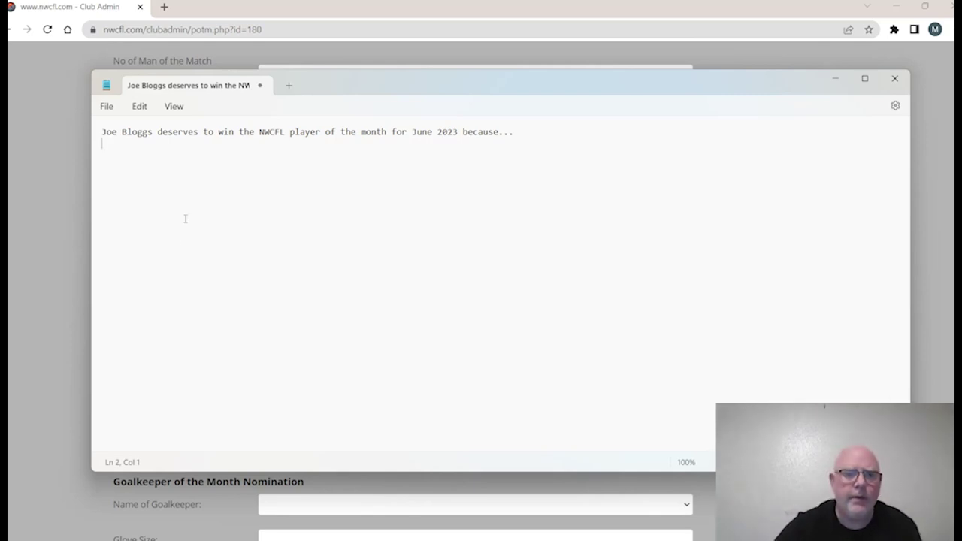
# Step: Paste the drafted sentence into the form's Reason for Nomination box
pyautogui.hotkey('ctrl', 'a')
pyautogui.hotkey('ctrl', 'c')
pyautogui.hotkey('alt', 'Tab')
pyautogui.click(367, 295)
pyautogui.hotkey('ctrl', 'v')
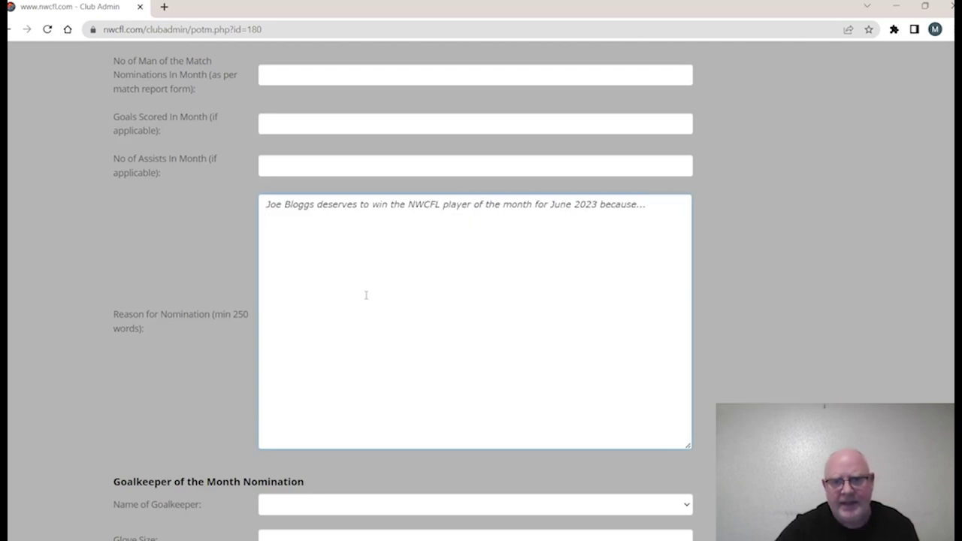
# Step: Set the goalkeeper's Glove Size to 10 from the autofill suggestions
pyautogui.hotkey('alt', 'Tab')
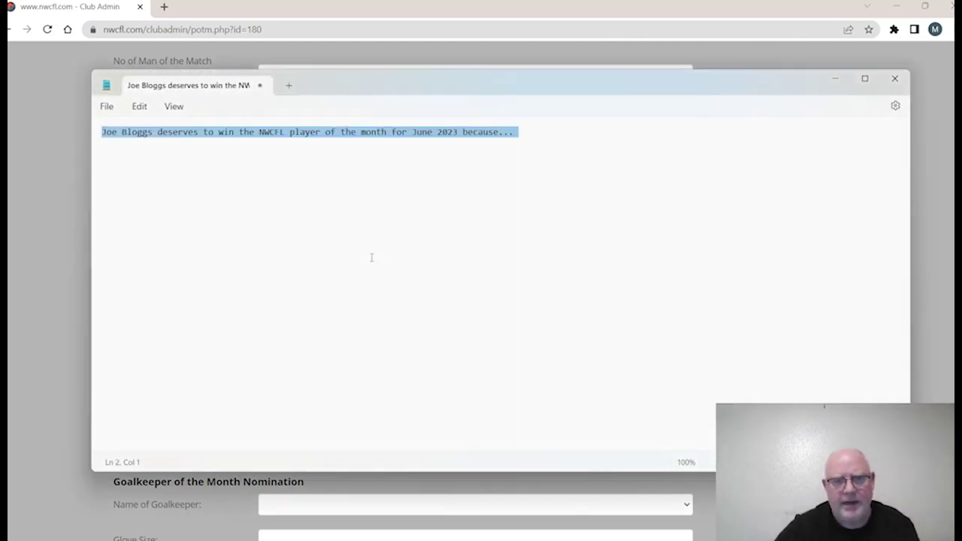
pyautogui.hotkey('alt', 'Tab')
pyautogui.scroll(3, 339, 263)
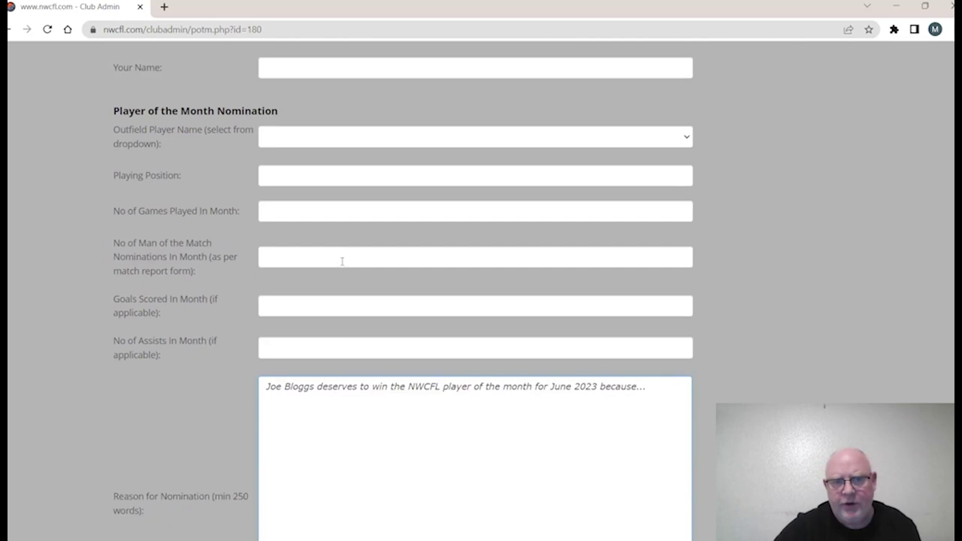
pyautogui.scroll(-1, 339, 263)
pyautogui.scroll(-5, 339, 313)
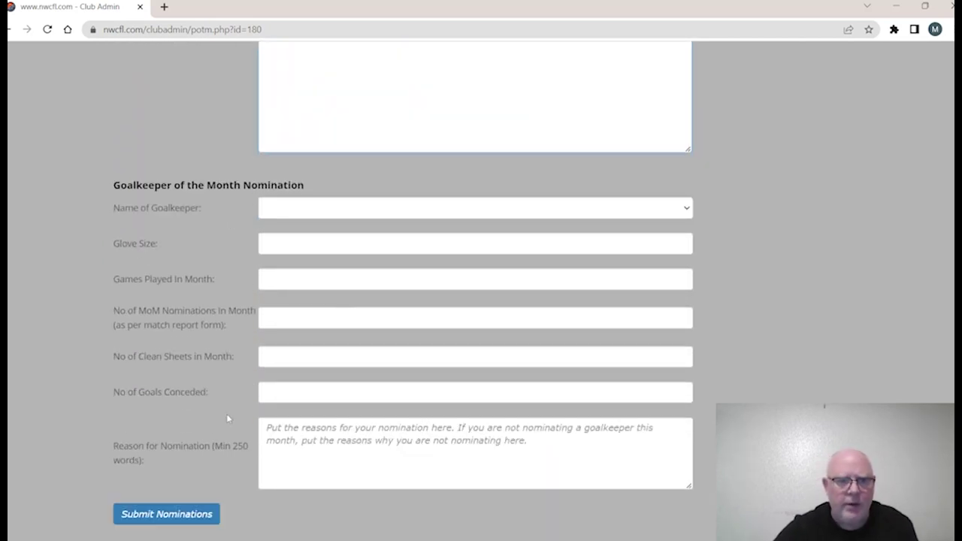
pyautogui.moveTo(113, 244); pyautogui.dragTo(157, 244)
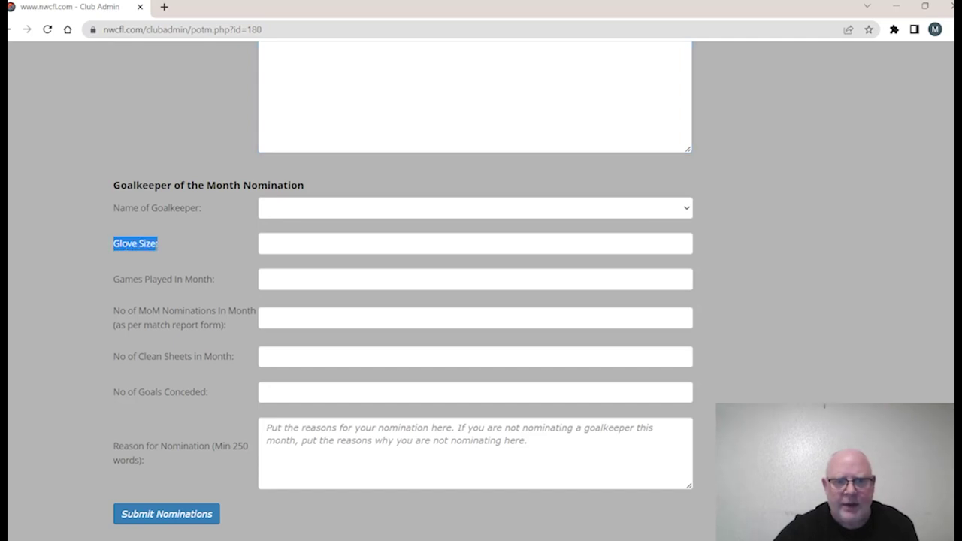
pyautogui.click(281, 243)
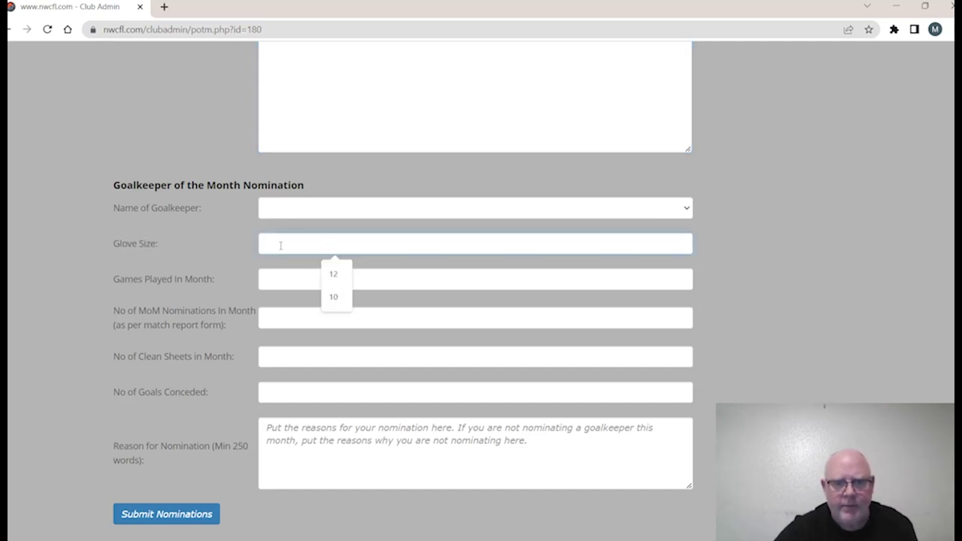
pyautogui.click(333, 297)
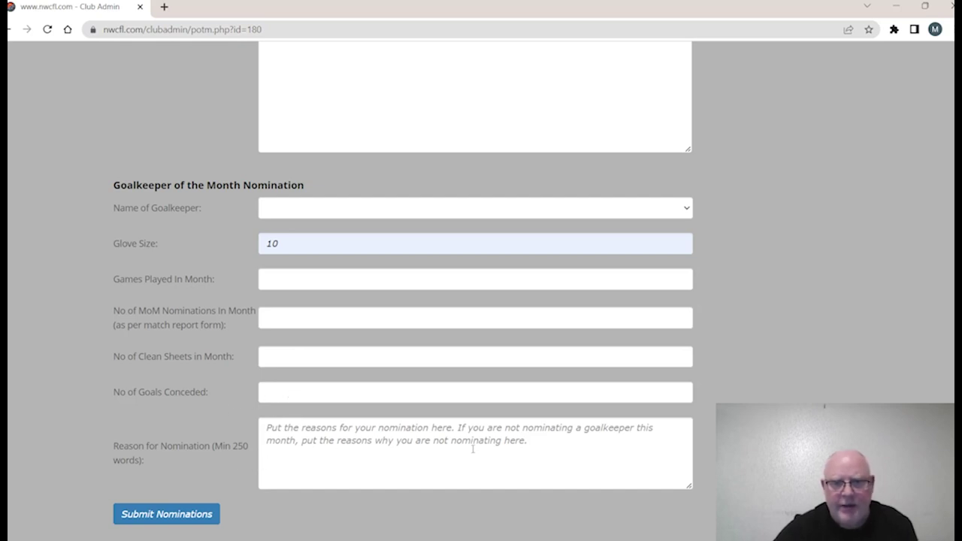
# Step: Paste the nomination sentence into the goalkeeper's Reason for Nomination and submit the nominations
pyautogui.click(393, 440)
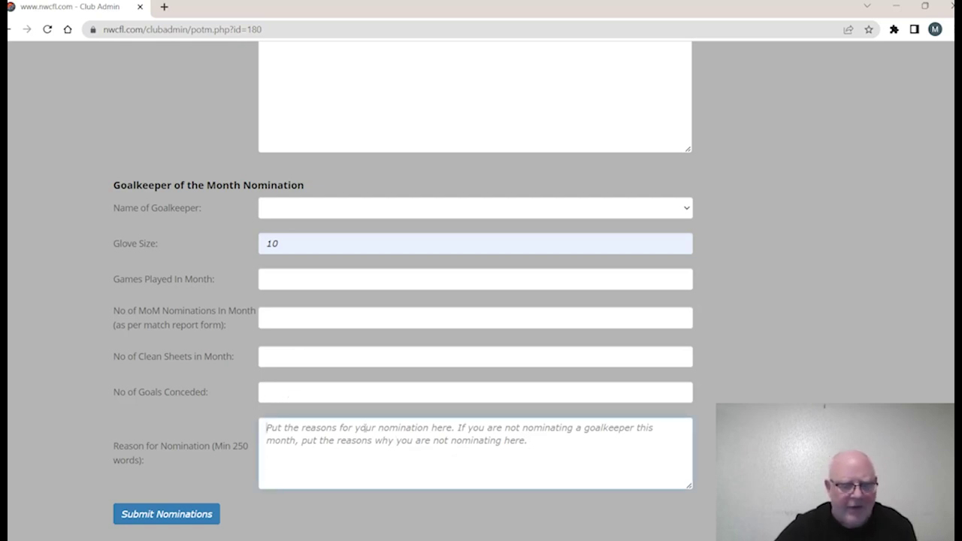
pyautogui.hotkey('ctrl', 'v')
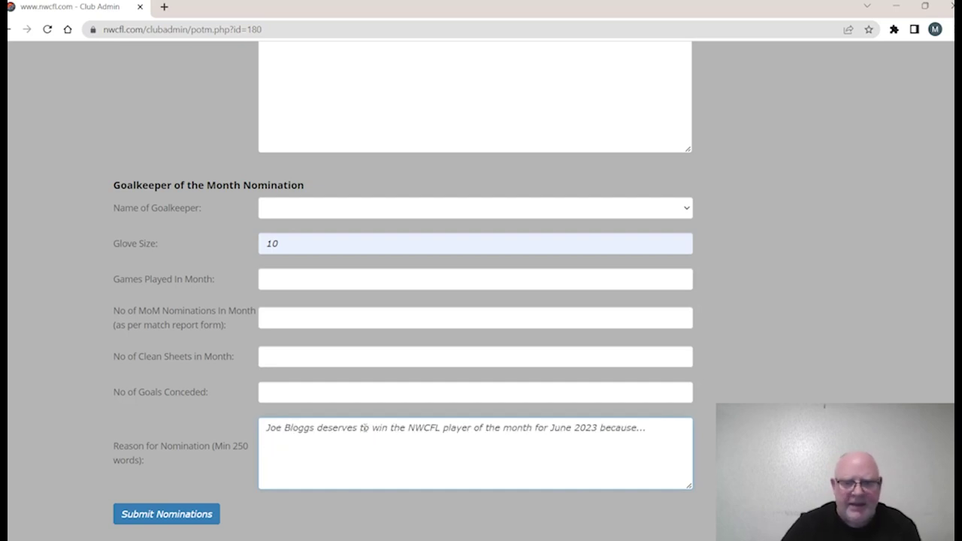
pyautogui.hotkey('ctrl', 'z')
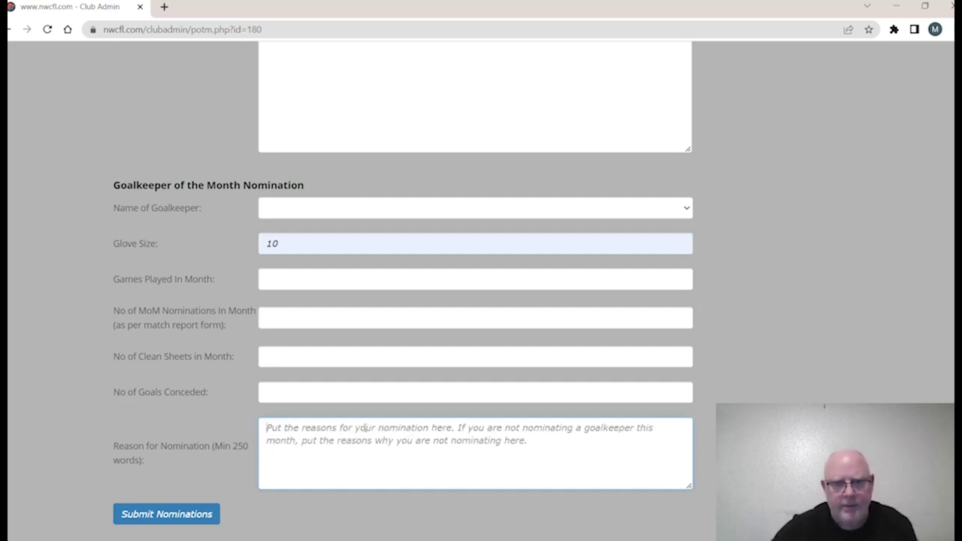
pyautogui.hotkey('ctrl', 'v')
pyautogui.click(165, 514)
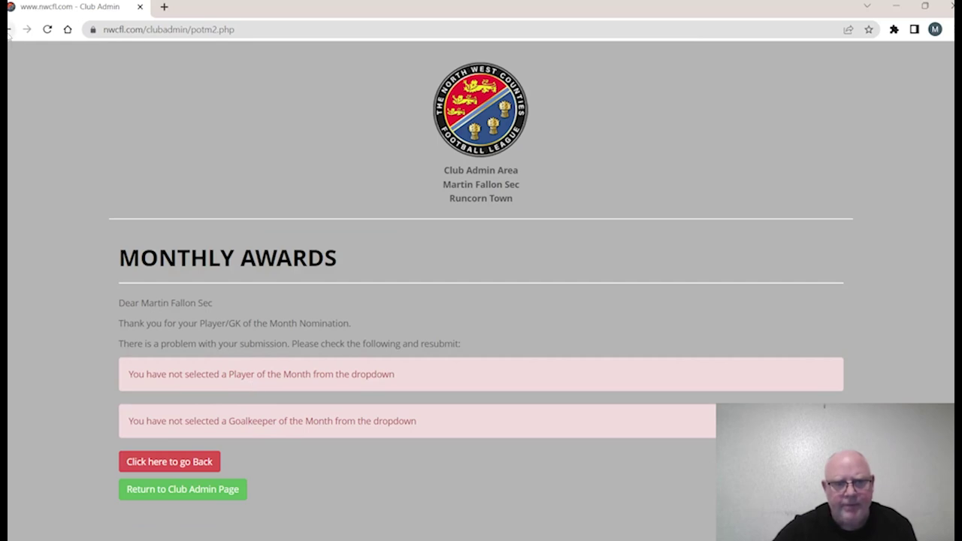
# Step: Return to the filled-in form and view the Outfield Player and goalkeeper name choices
pyautogui.click(10, 28)
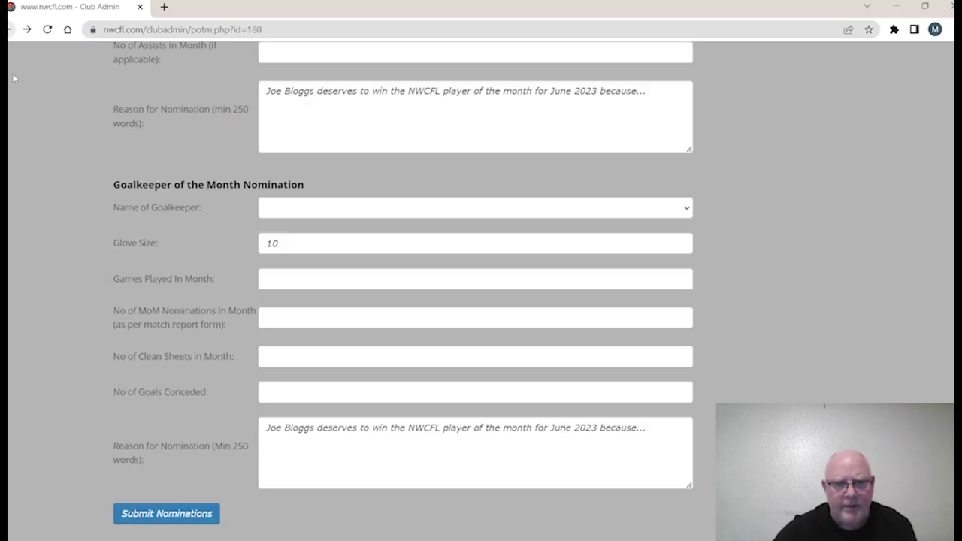
pyautogui.scroll(3, 188, 314)
pyautogui.scroll(2, 333, 150)
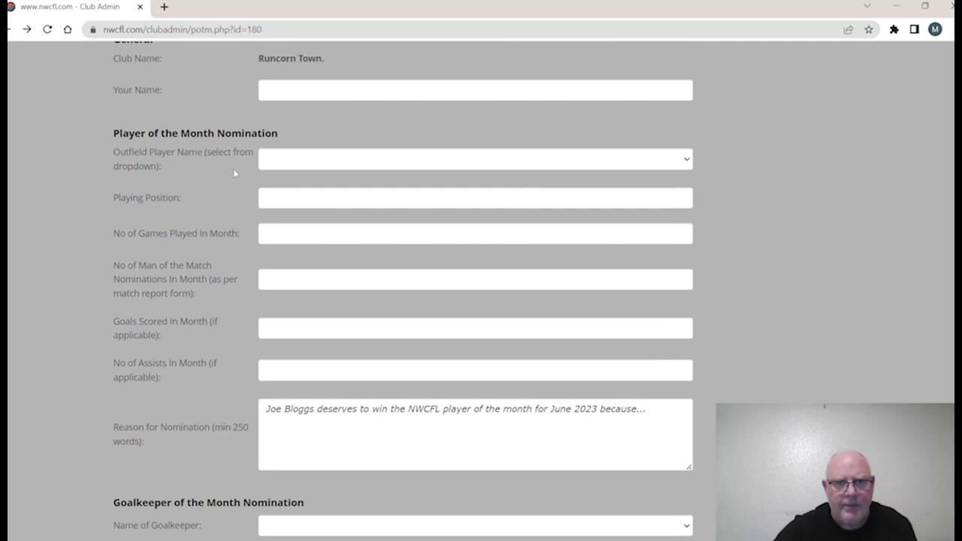
pyautogui.click(334, 164)
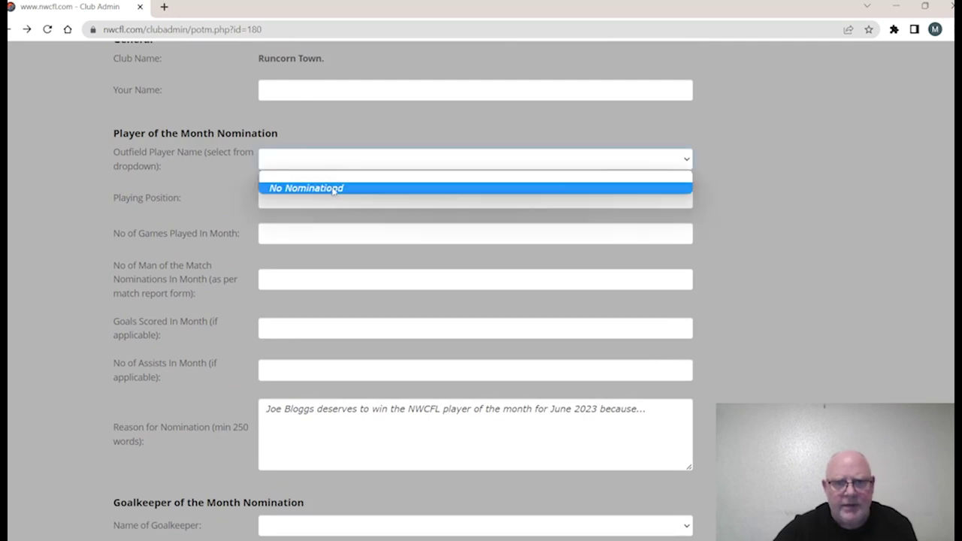
pyautogui.scroll(-4, 335, 325)
pyautogui.click(272, 208)
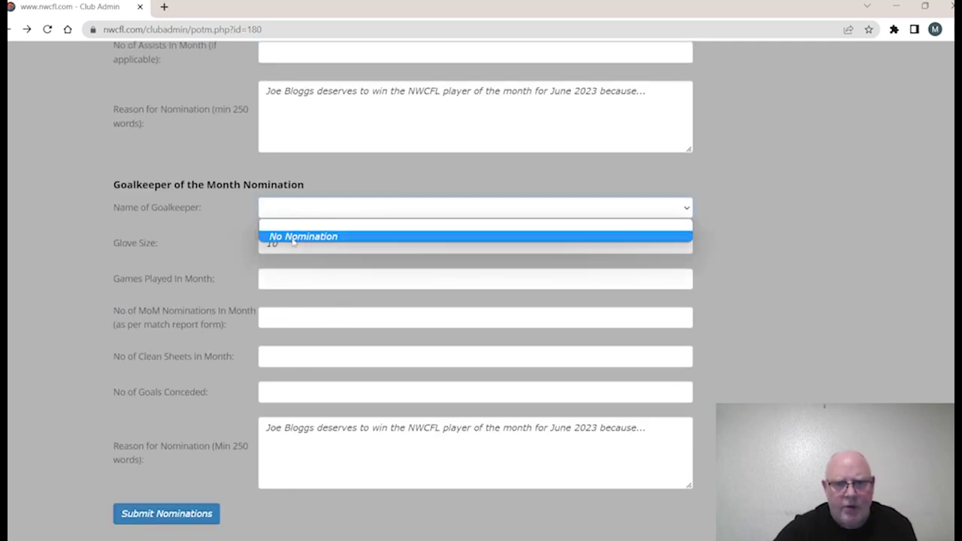
# Step: Set goalkeeper to No Nomination, clear Glove Size, give a 23-goals-conceded reason, and resubmit
pyautogui.click(287, 237)
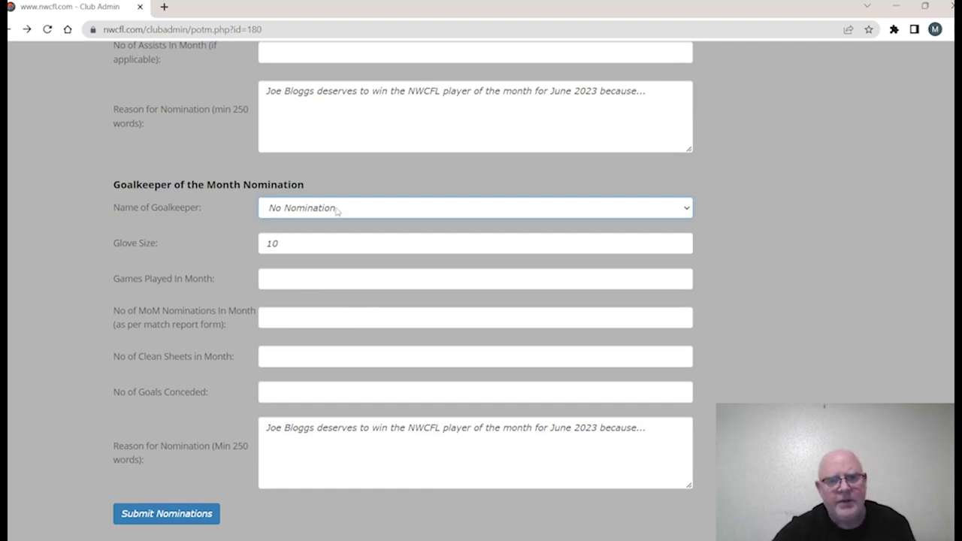
pyautogui.doubleClick(292, 246)
pyautogui.press('BackSpace')
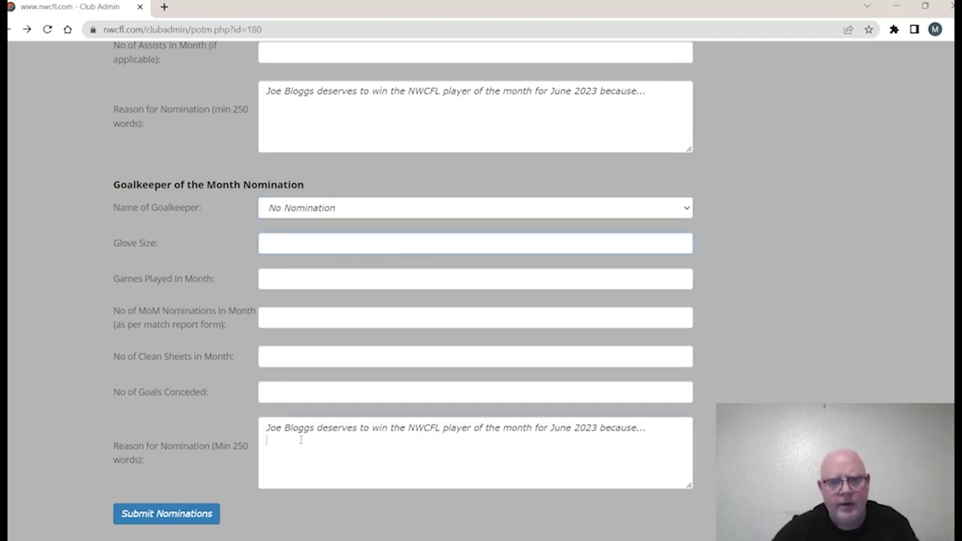
pyautogui.click(301, 440)
pyautogui.hotkey('ctrl', 'a')
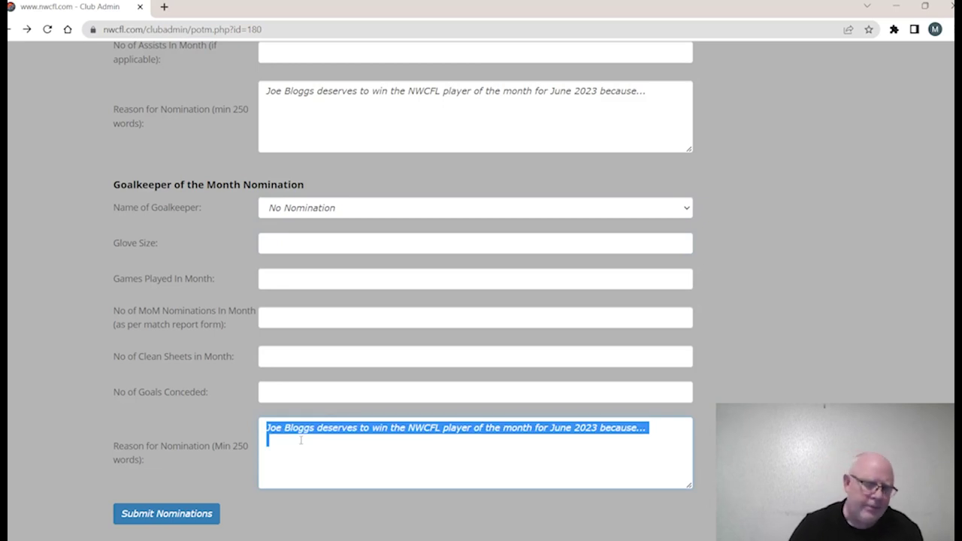
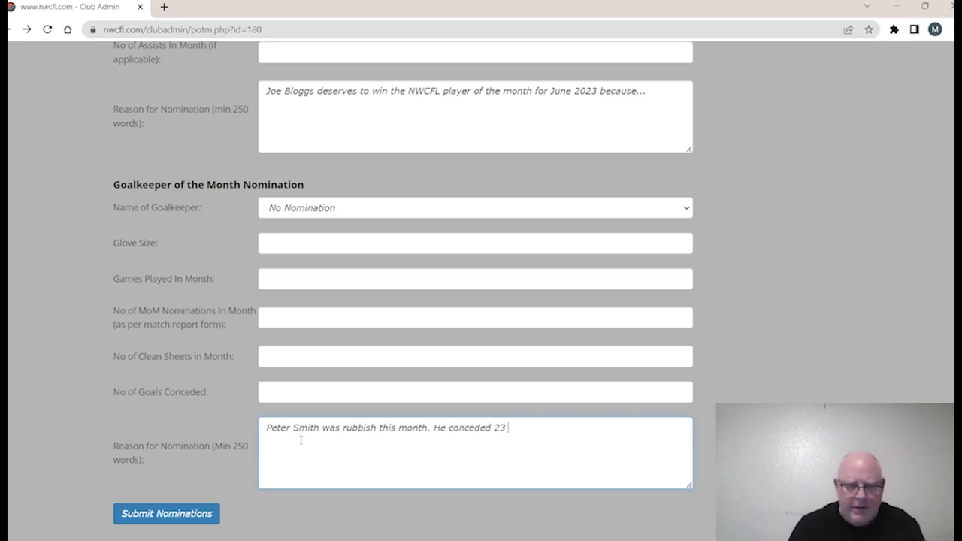
pyautogui.write('goals in o')
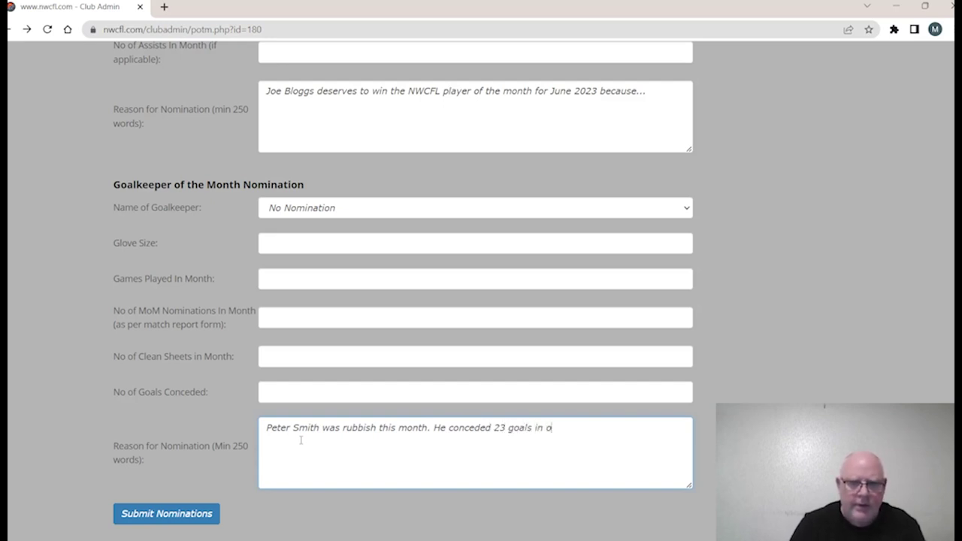
pyautogui.write('ur 5 games.')
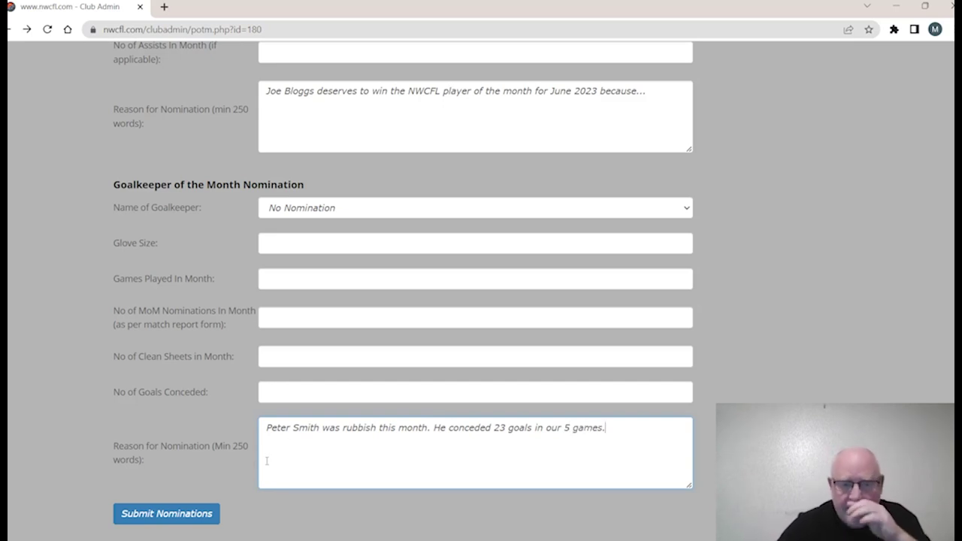
pyautogui.click(150, 512)
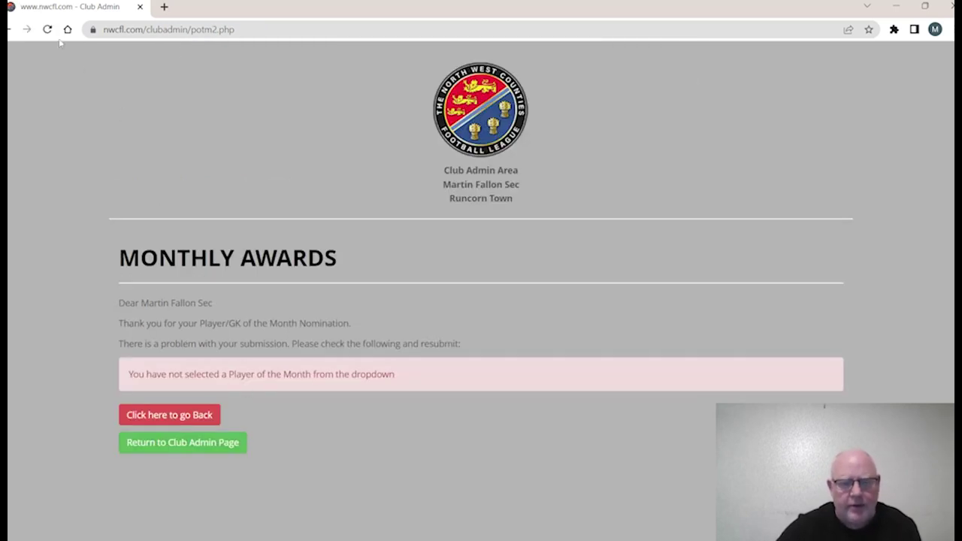
# Step: Replace the player reason with 'All outfield players were garbage for Runcorn Town in June.'
pyautogui.click(10, 29)
pyautogui.scroll(4, 281, 338)
pyautogui.scroll(-4, 285, 372)
pyautogui.click(324, 94)
pyautogui.hotkey('ctrl', 'a')
pyautogui.write('All outsi')
pyautogui.press('BackSpace')
pyautogui.press('BackSpace')
pyautogui.write('field players')
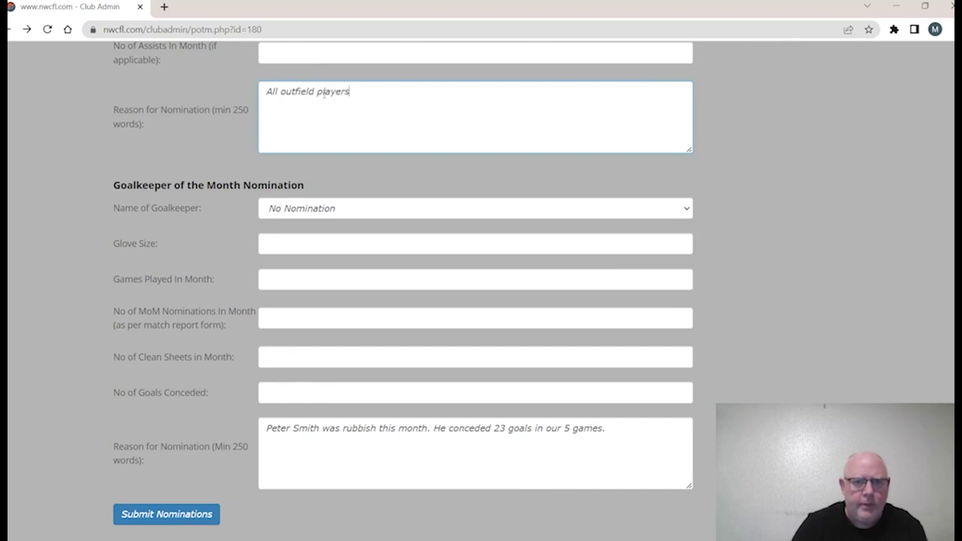
pyautogui.write(' were gar')
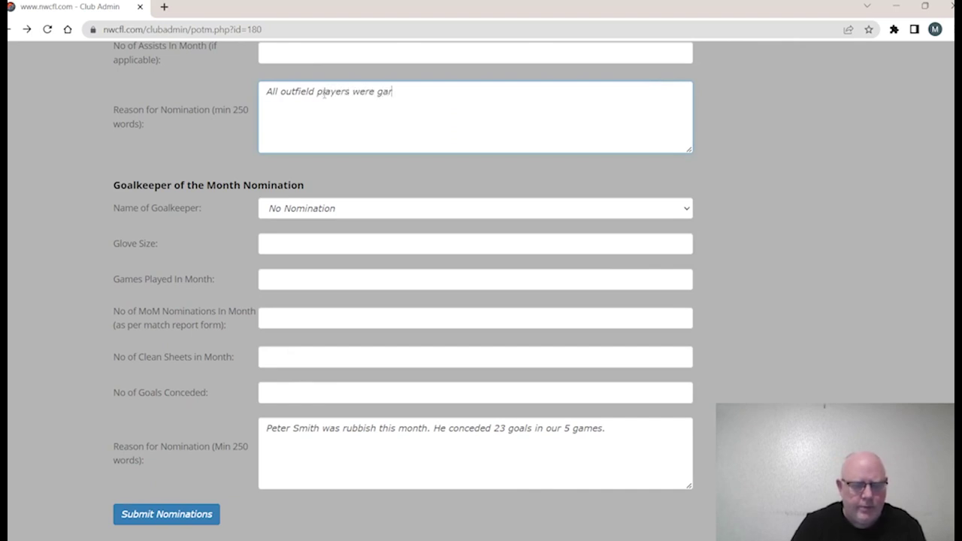
pyautogui.write('bage for ')
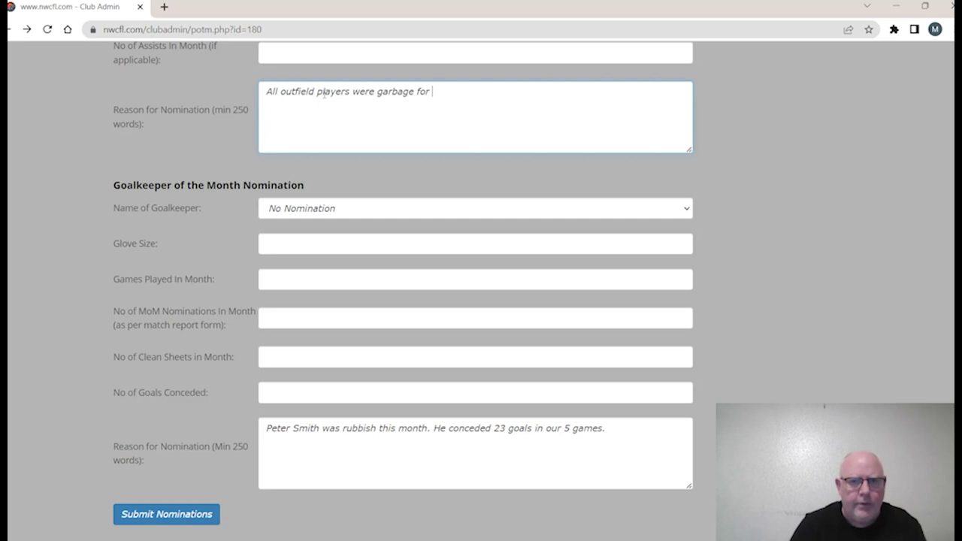
pyautogui.write('Runcorn Town in June.')
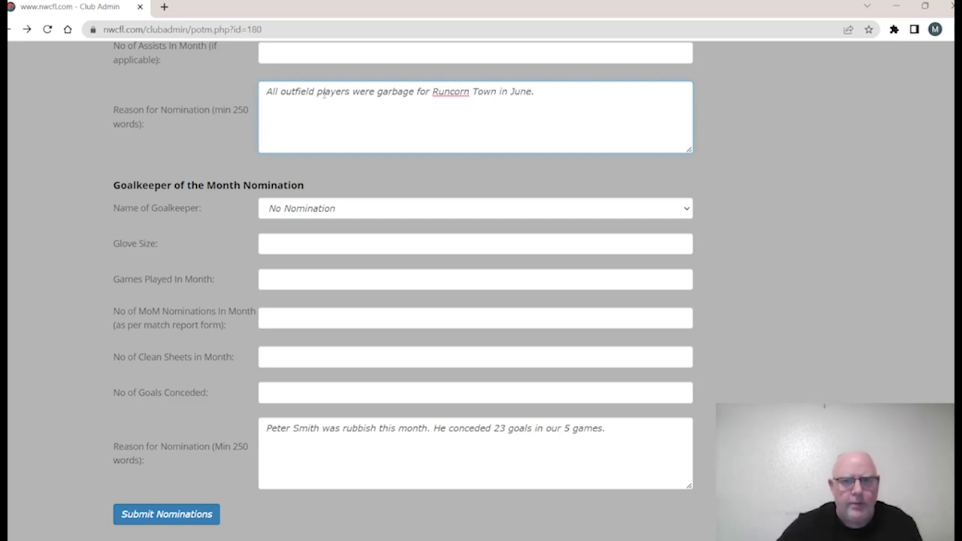
# Step: Fill Your Name from autofill, choose No Nominationd as outfield player, and submit again
pyautogui.scroll(4, 323, 91)
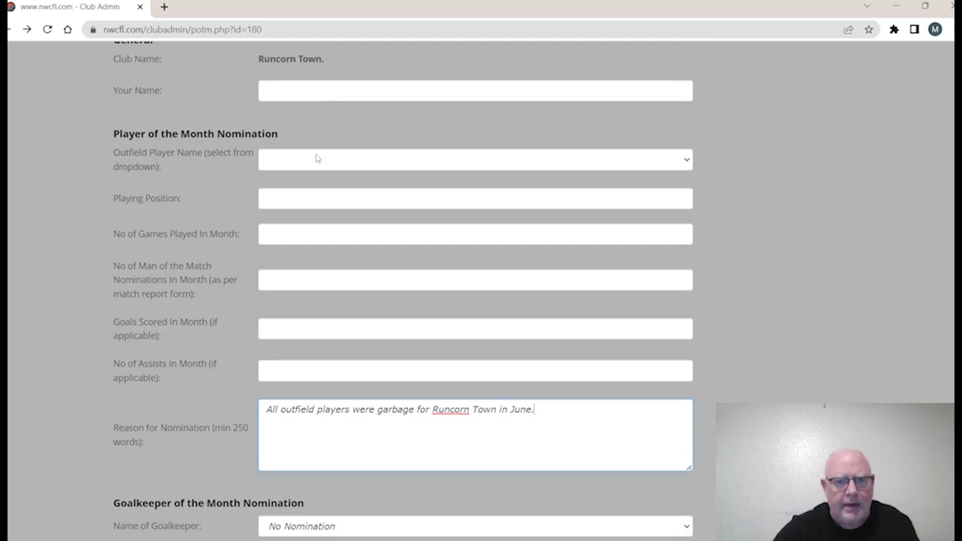
pyautogui.click(319, 91)
pyautogui.click(351, 121)
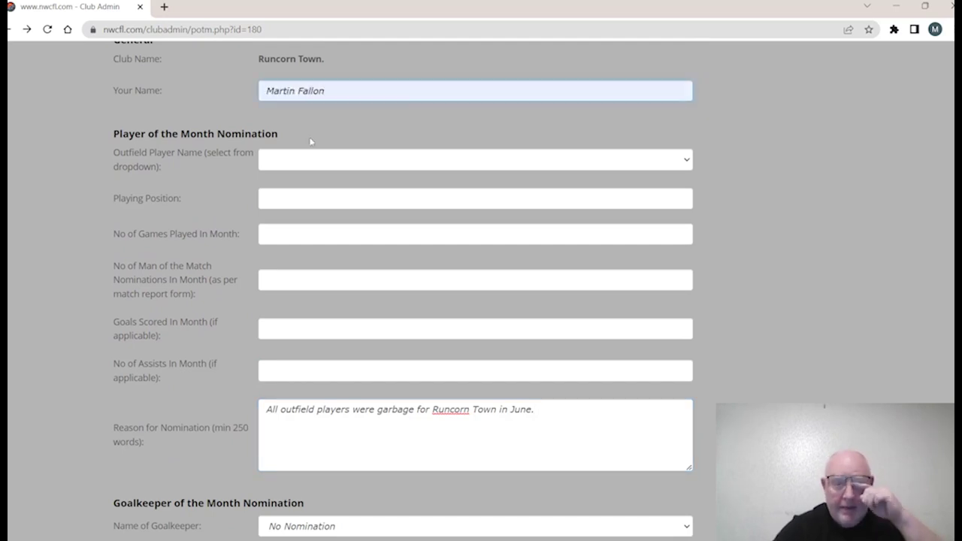
pyautogui.click(287, 166)
pyautogui.click(339, 184)
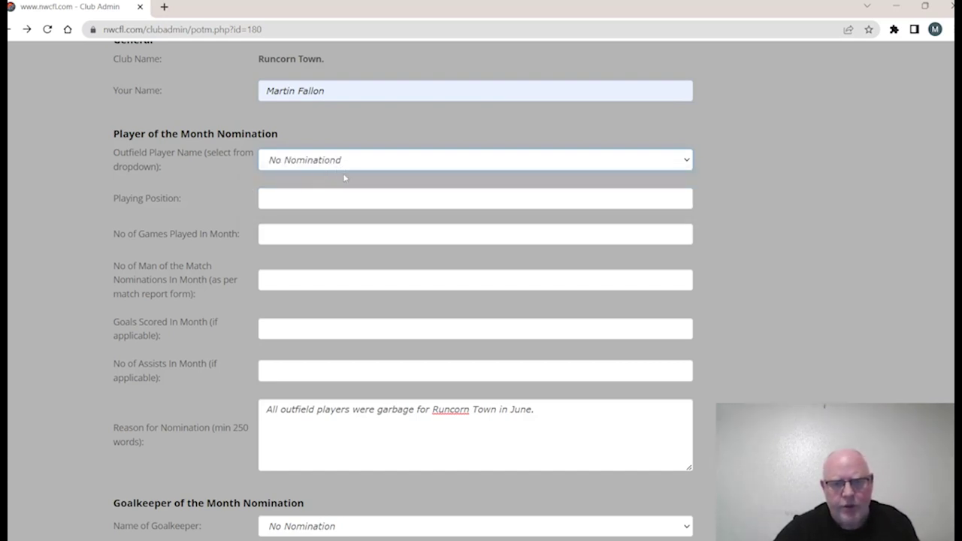
pyautogui.scroll(-4, 402, 214)
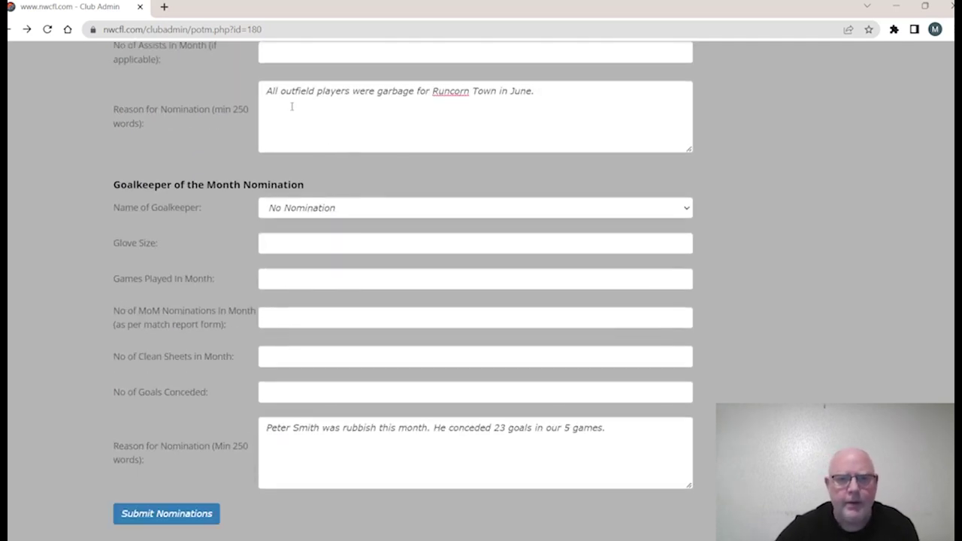
pyautogui.click(157, 513)
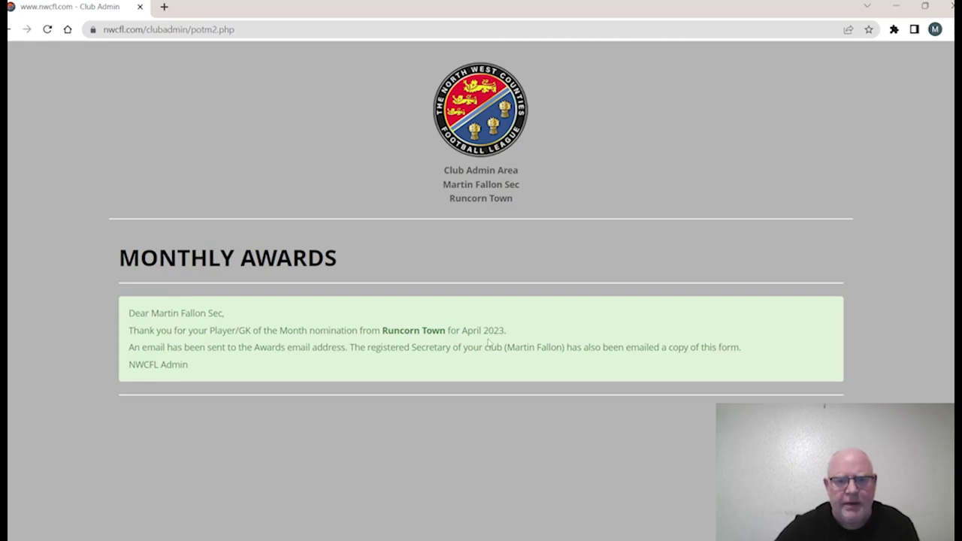
# Step: Go back past the form and Monthly Awards page, reloading it, to reach the Tasks page
pyautogui.click(10, 31)
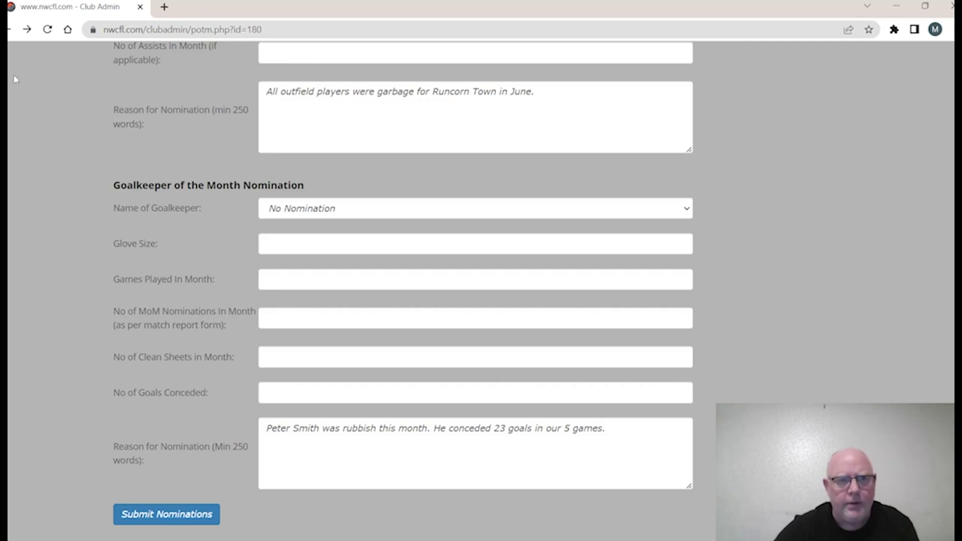
pyautogui.click(9, 30)
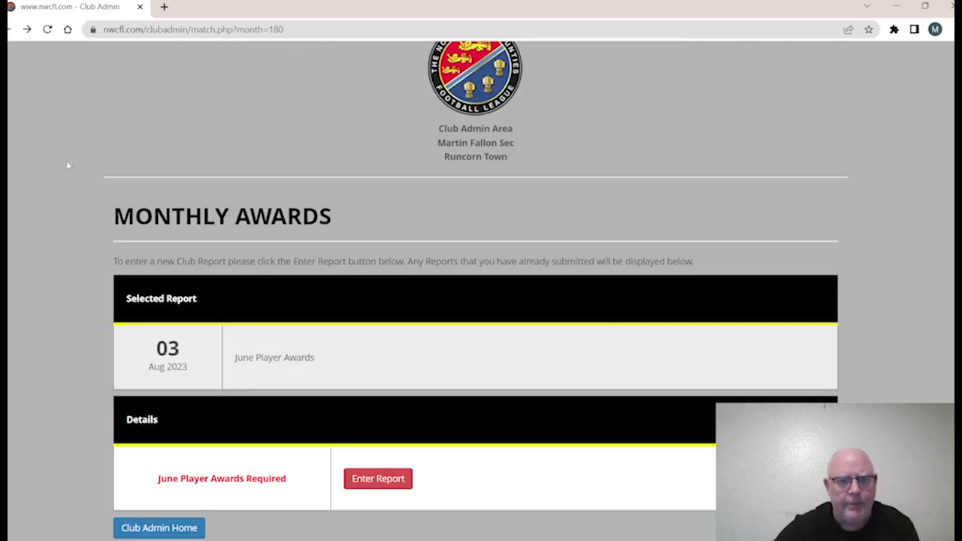
pyautogui.click(47, 30)
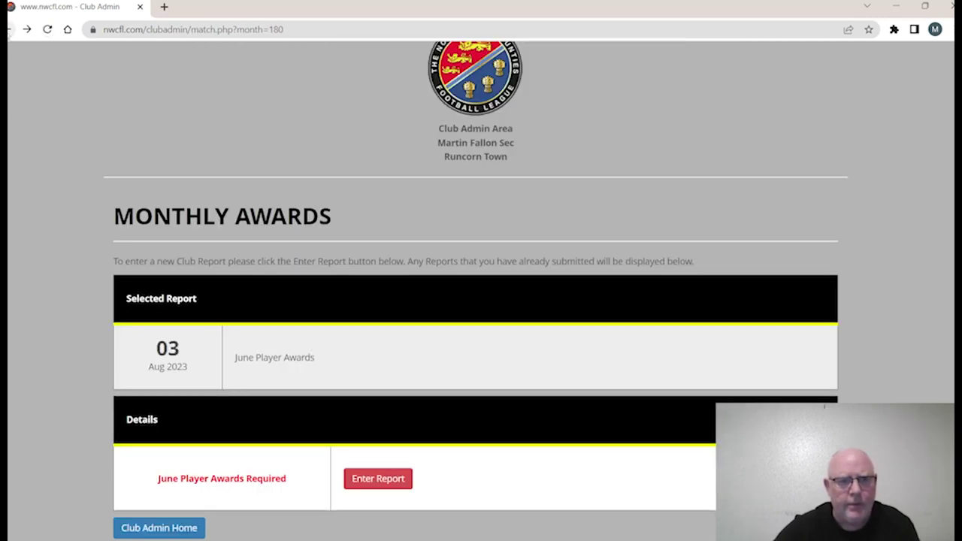
pyautogui.click(10, 30)
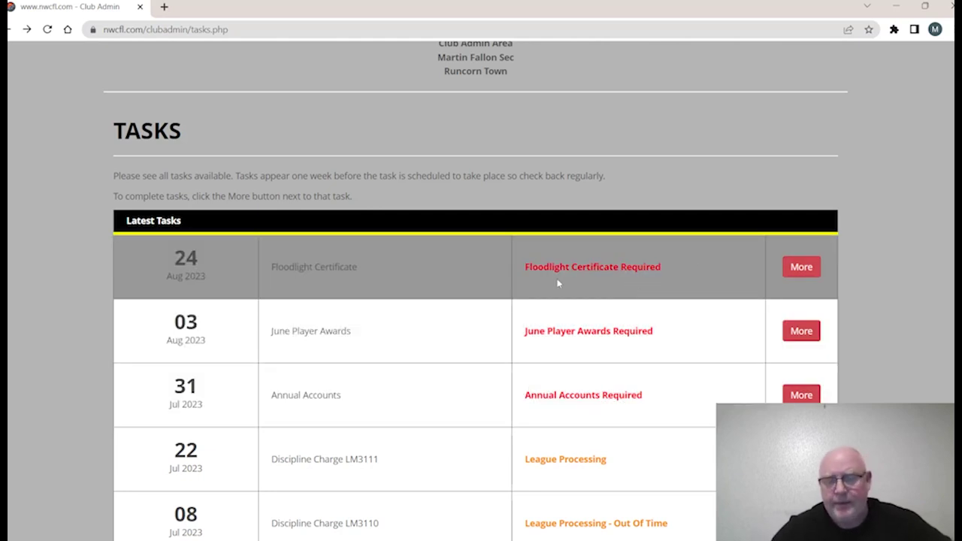
pyautogui.scroll(-1, 559, 284)
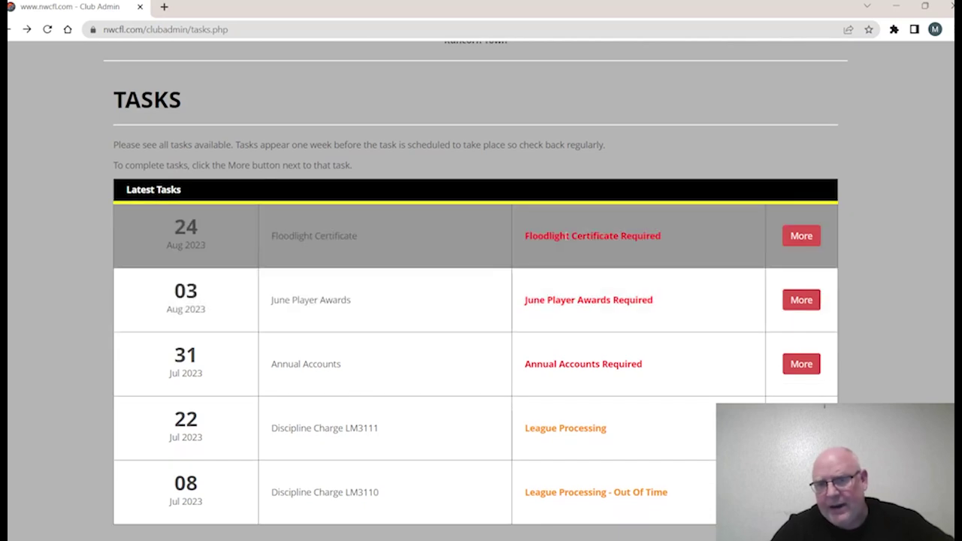
pyautogui.click(800, 236)
pyautogui.scroll(-3, 396, 378)
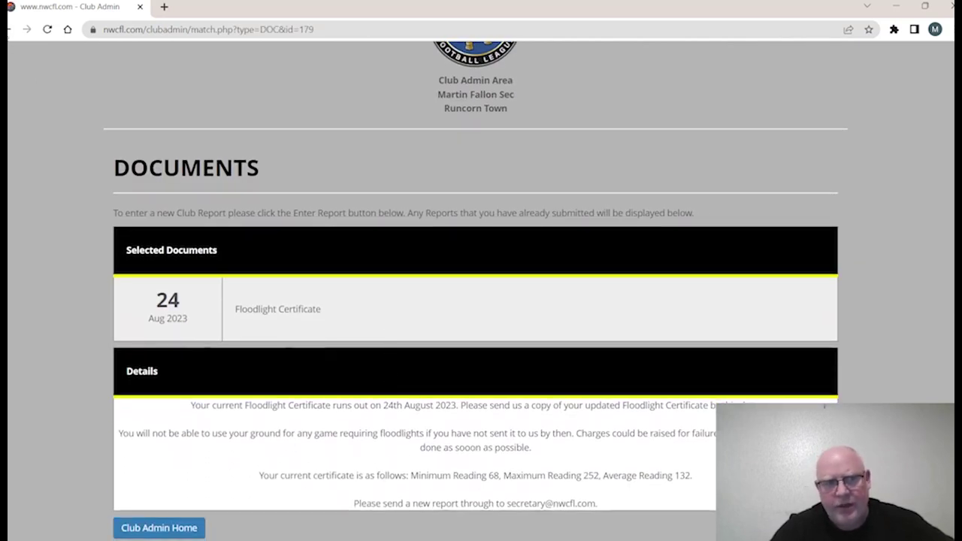
pyautogui.click(10, 30)
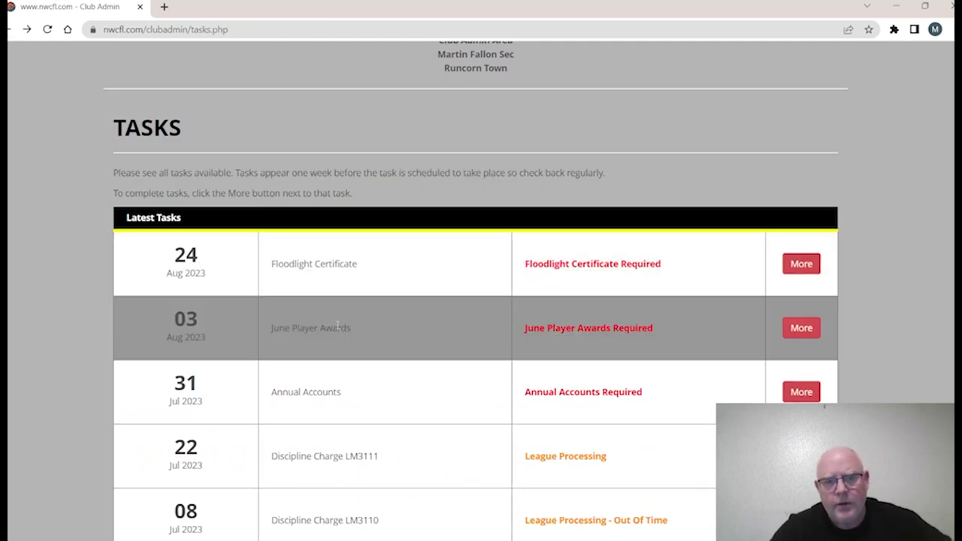
pyautogui.scroll(-1, 272, 466)
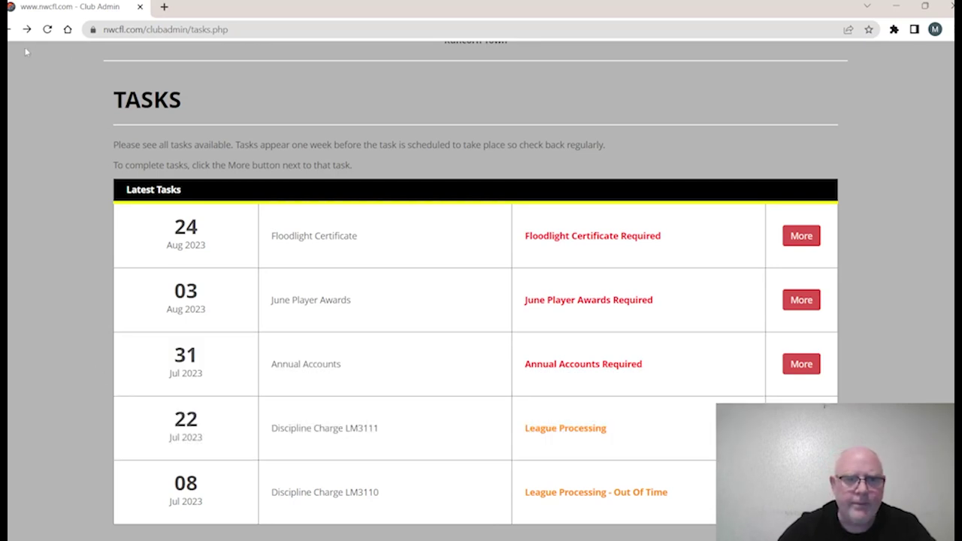
# Step: Scroll to the top of the Tasks list and return home via the league crest
pyautogui.scroll(3, 38, 112)
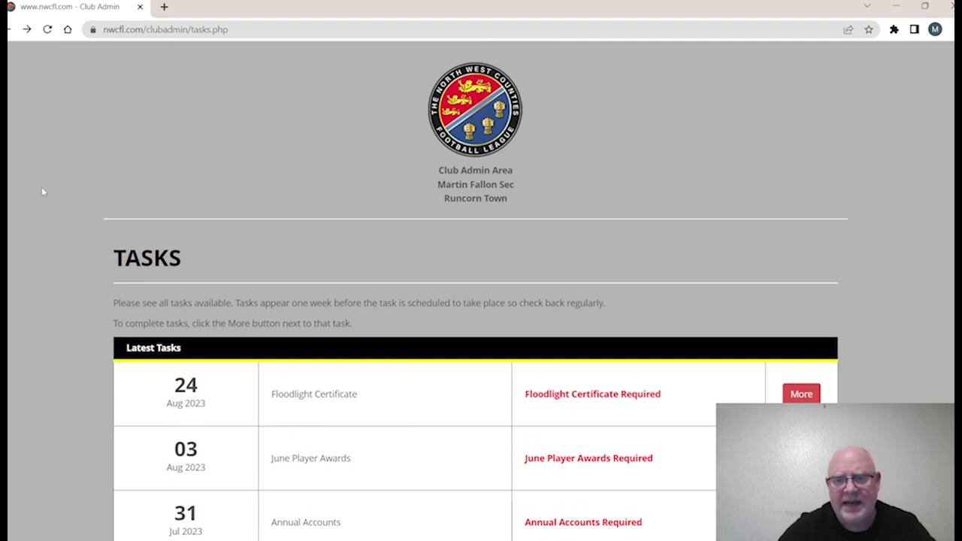
pyautogui.scroll(-2, 42, 192)
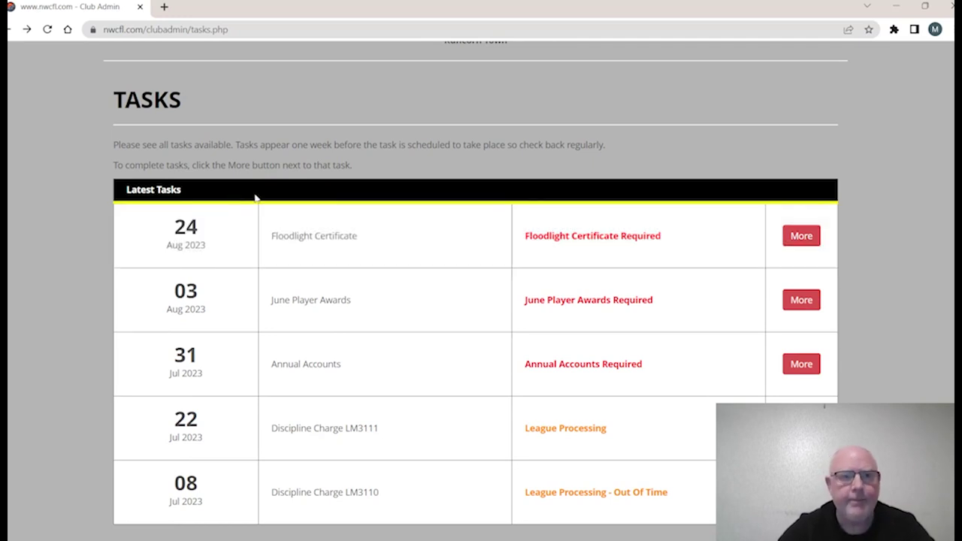
pyautogui.scroll(2, 95, 198)
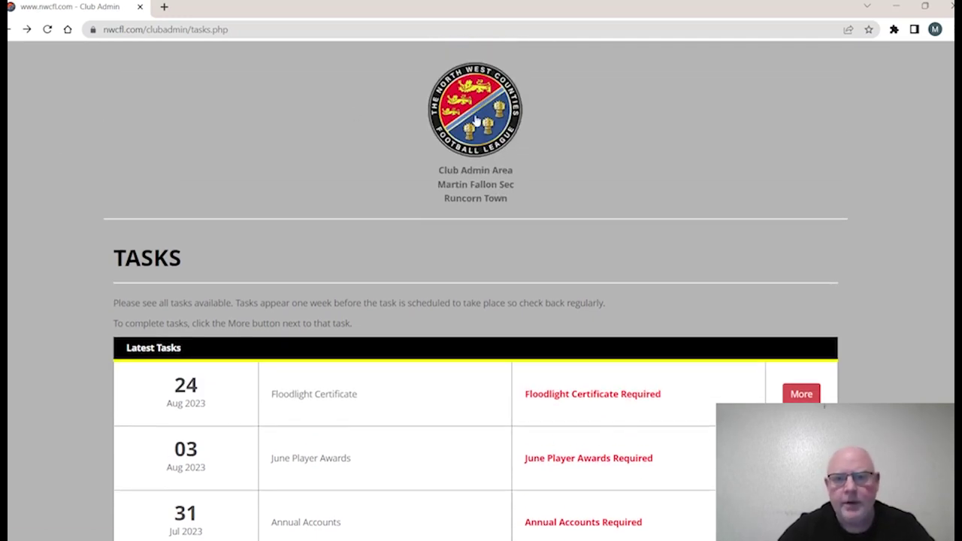
pyautogui.click(475, 120)
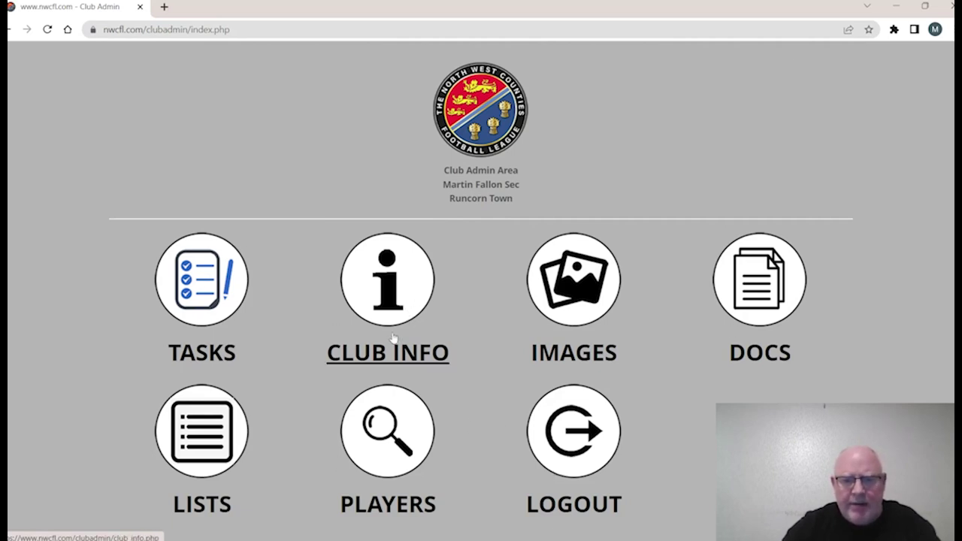
# Step: Open Club Information and look over Runcorn Town's ground and postcode details
pyautogui.click(389, 303)
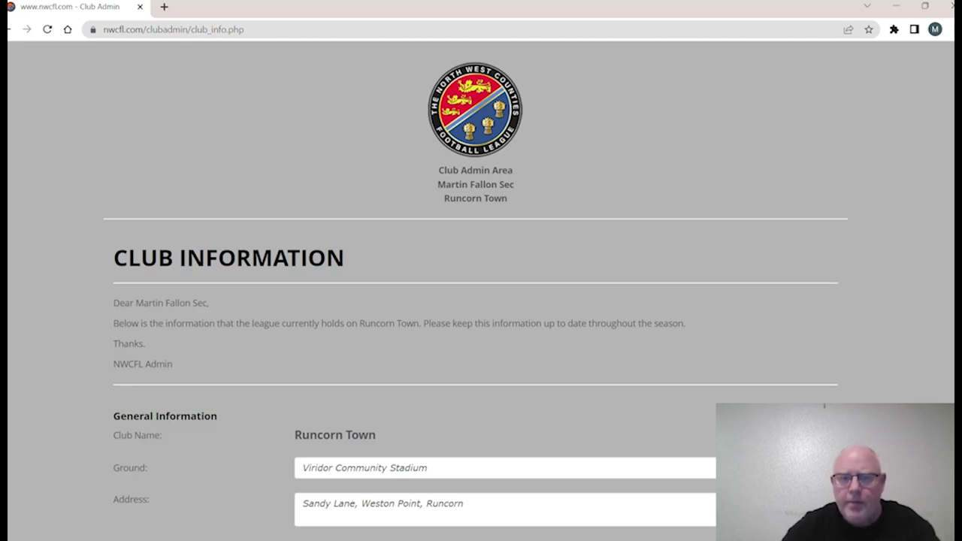
pyautogui.scroll(-2, 481, 300)
pyautogui.scroll(2, 481, 300)
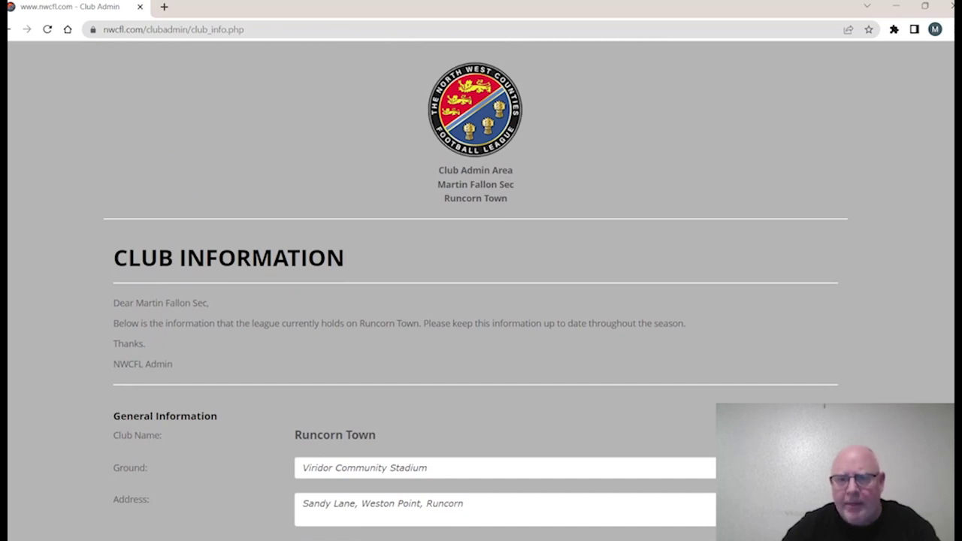
pyautogui.scroll(-2, 480, 300)
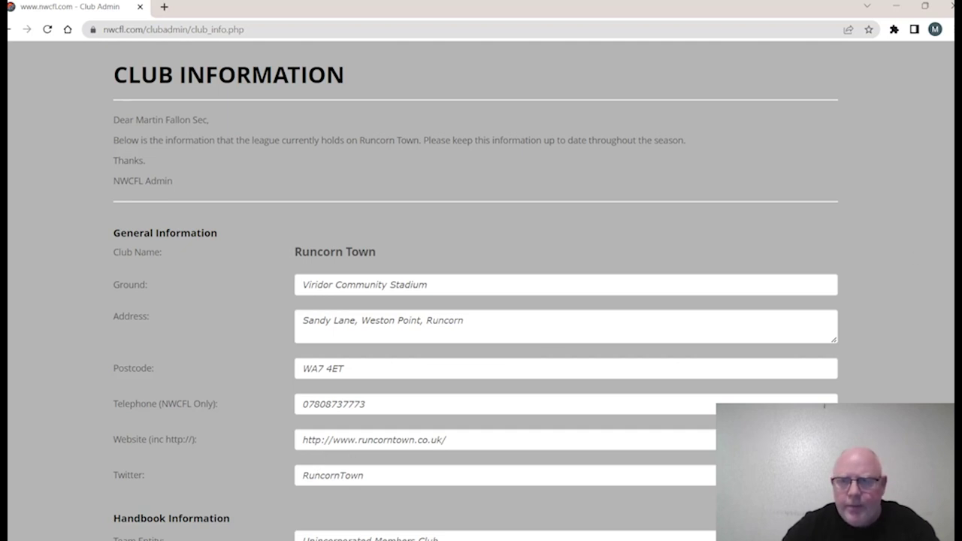
pyautogui.scroll(-3, 475, 300)
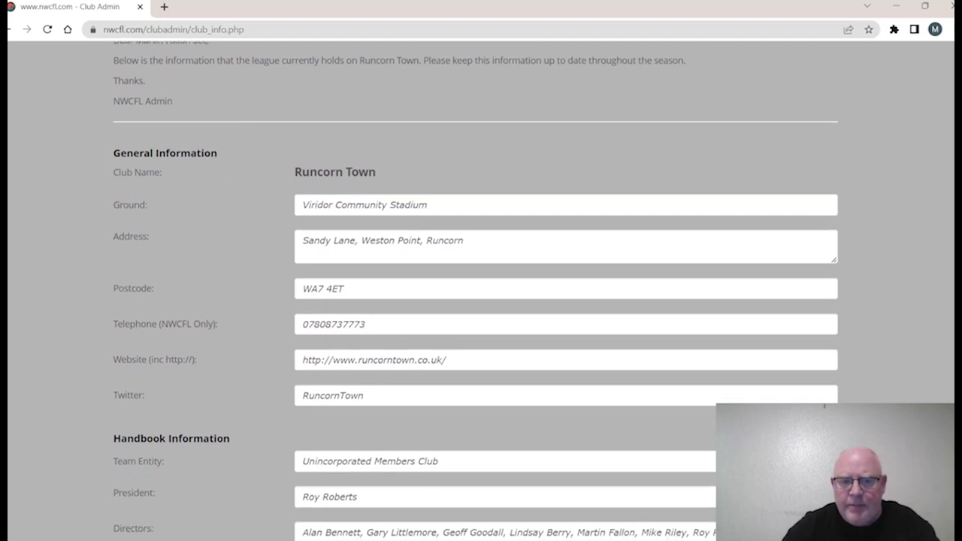
pyautogui.scroll(-1, 475, 300)
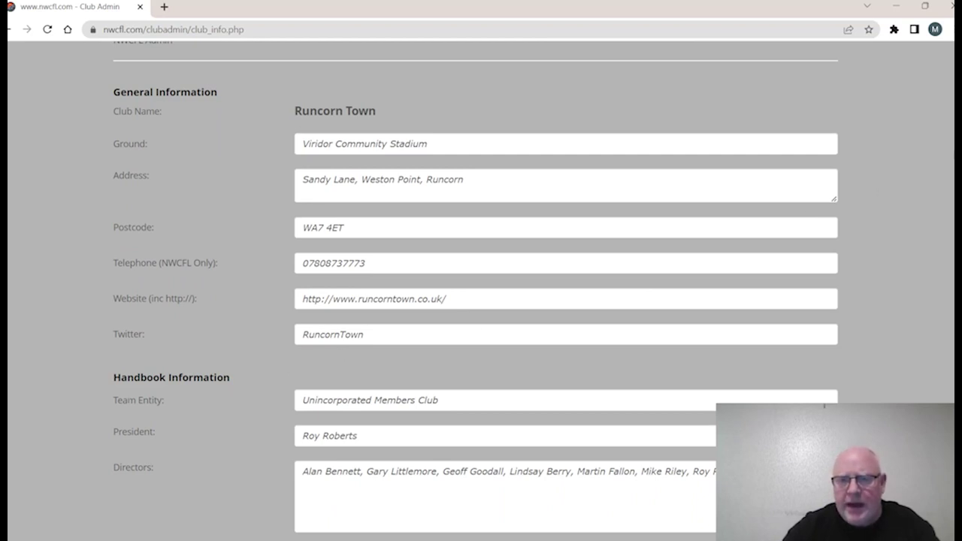
pyautogui.scroll(1, 475, 291)
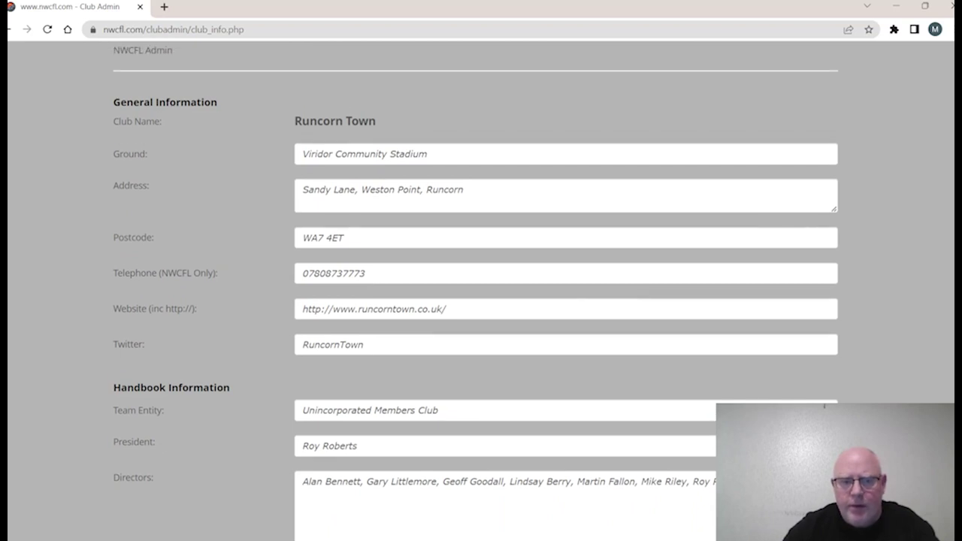
pyautogui.scroll(1, 480, 291)
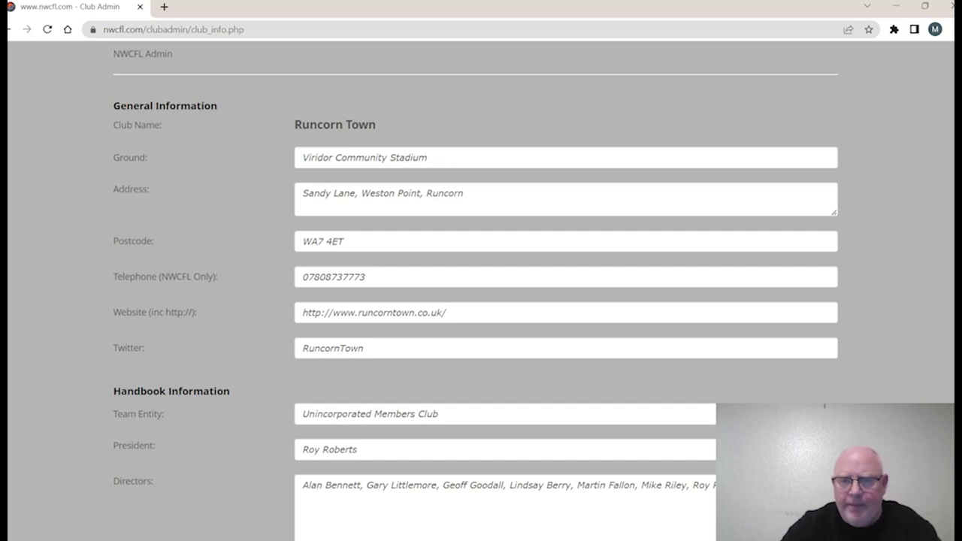
pyautogui.scroll(-6, 475, 291)
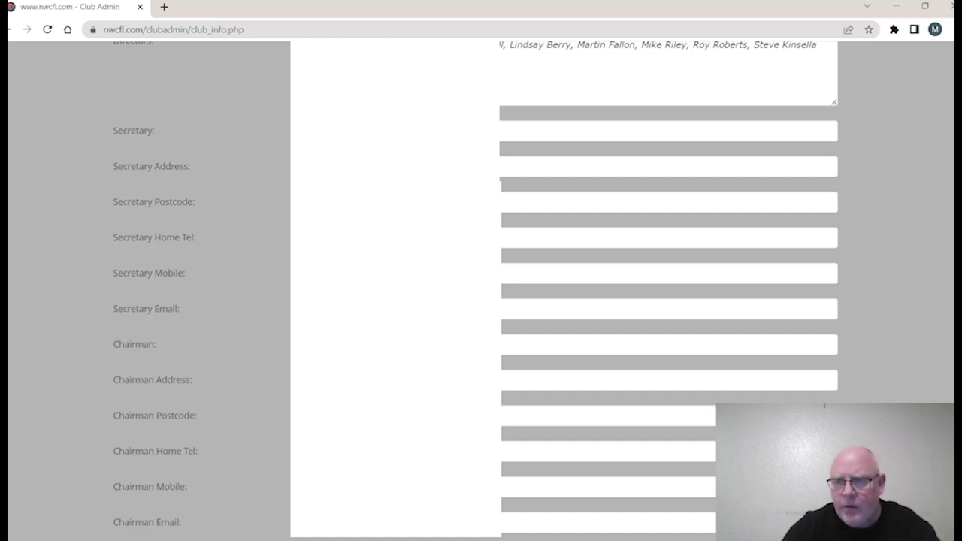
pyautogui.scroll(-6, 481, 301)
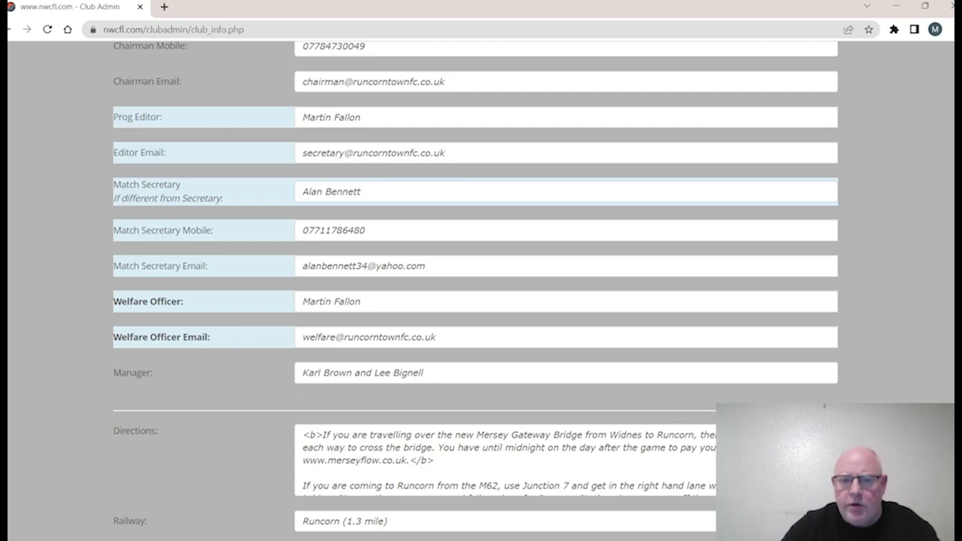
pyautogui.scroll(-6, 475, 291)
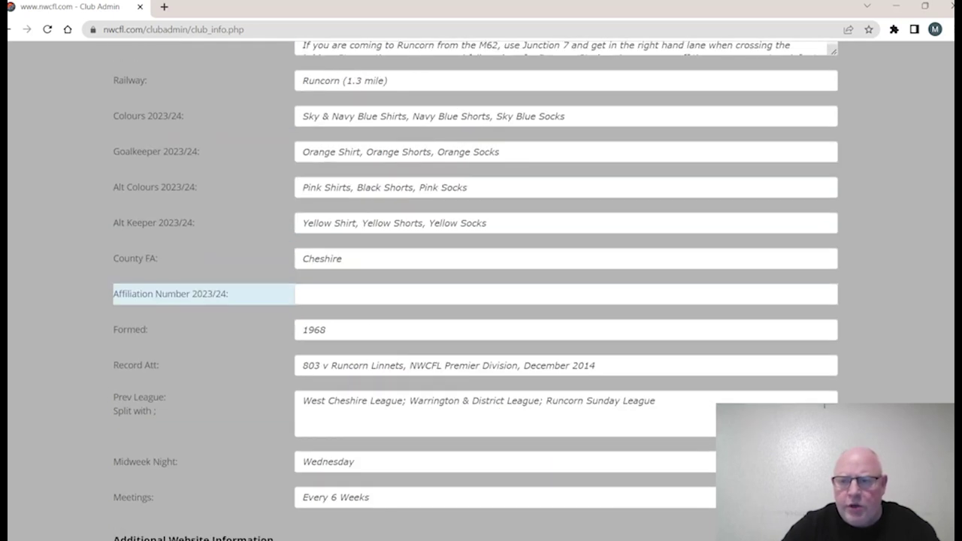
pyautogui.scroll(2, 475, 291)
pyautogui.scroll(-1, 407, 203)
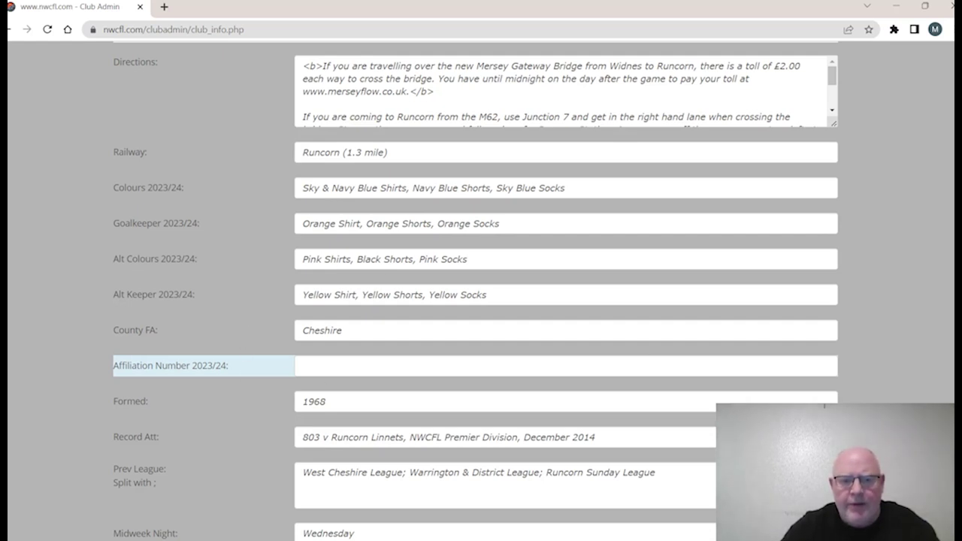
pyautogui.scroll(-1, 476, 290)
pyautogui.scroll(-3, 476, 291)
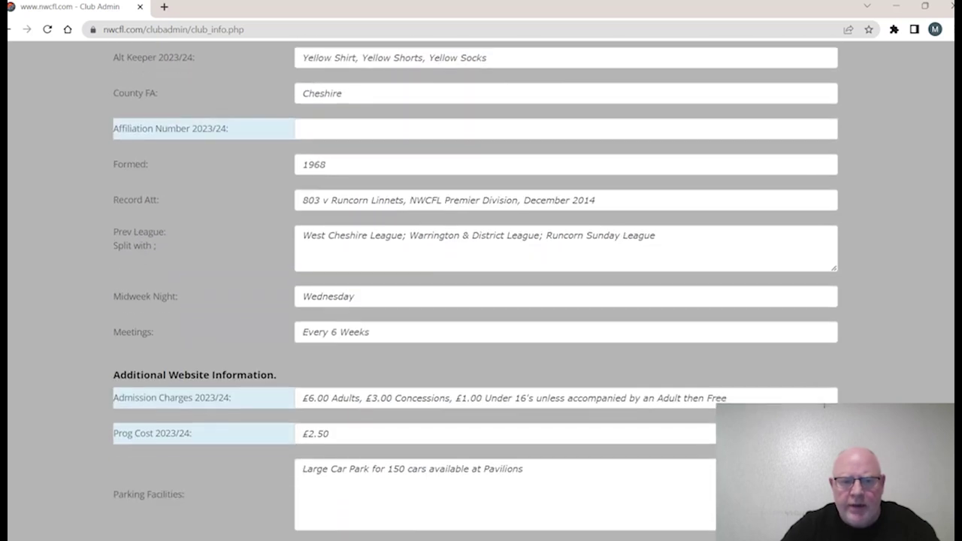
pyautogui.scroll(2, 475, 291)
pyautogui.scroll(1, 475, 291)
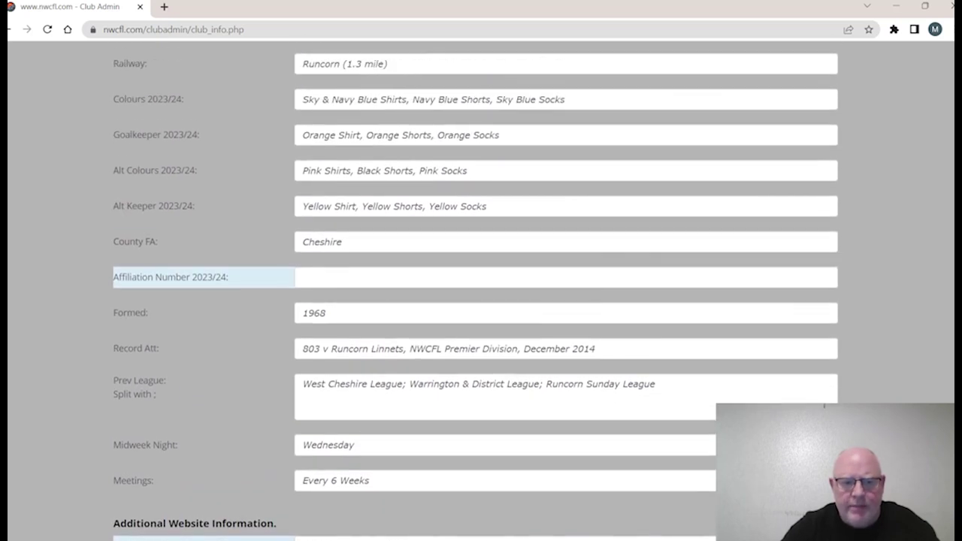
pyautogui.scroll(-6, 476, 291)
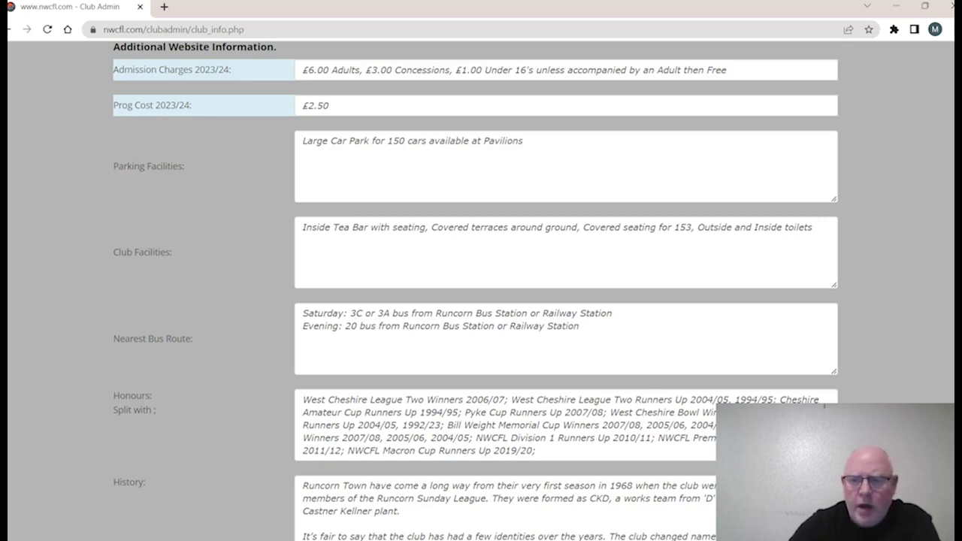
pyautogui.doubleClick(508, 403)
pyautogui.scroll(-6, 507, 401)
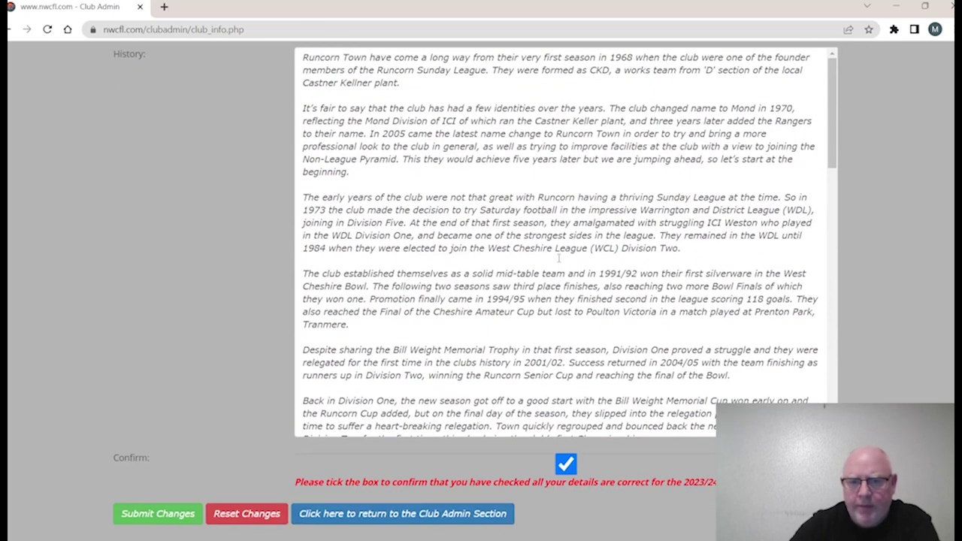
pyautogui.scroll(-15, 555, 258)
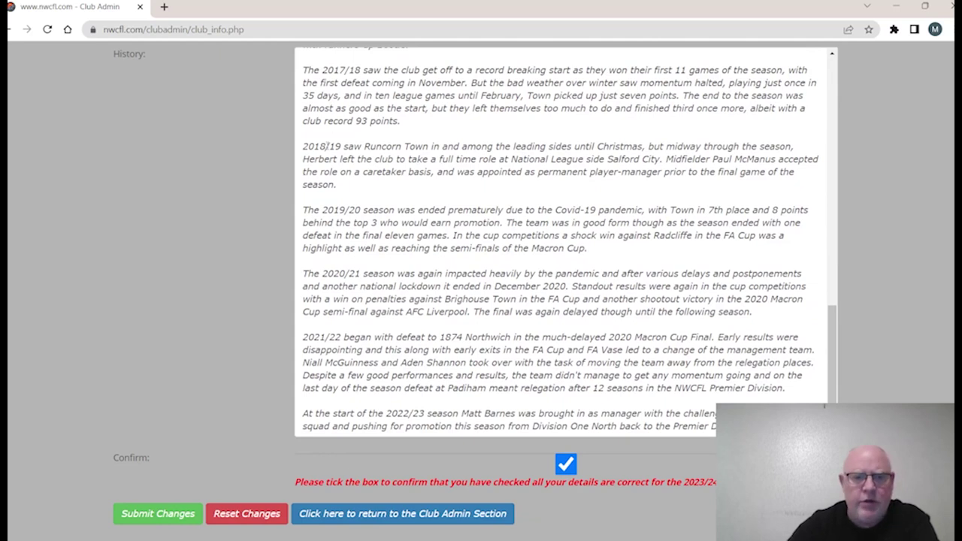
pyautogui.doubleClick(399, 418)
pyautogui.moveTo(414, 417); pyautogui.dragTo(425, 417)
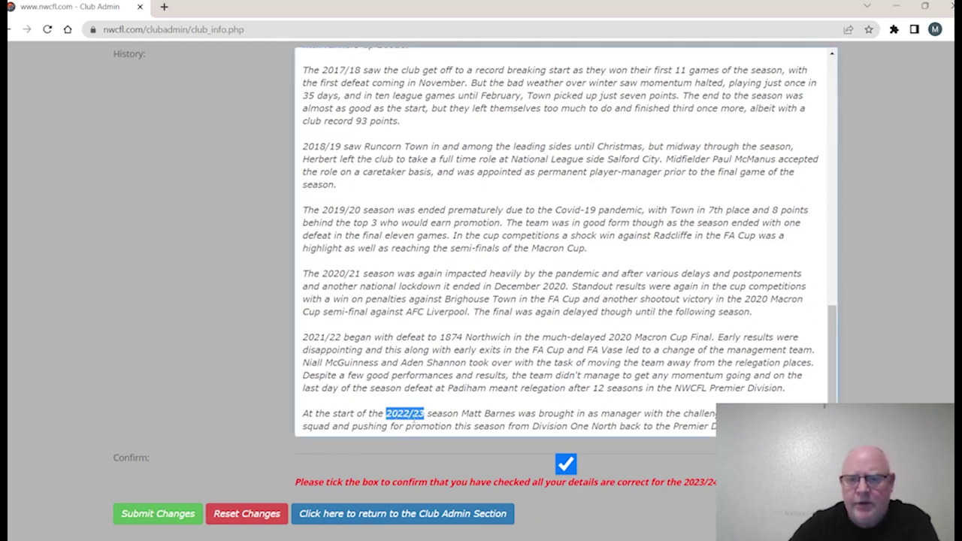
pyautogui.click(368, 413)
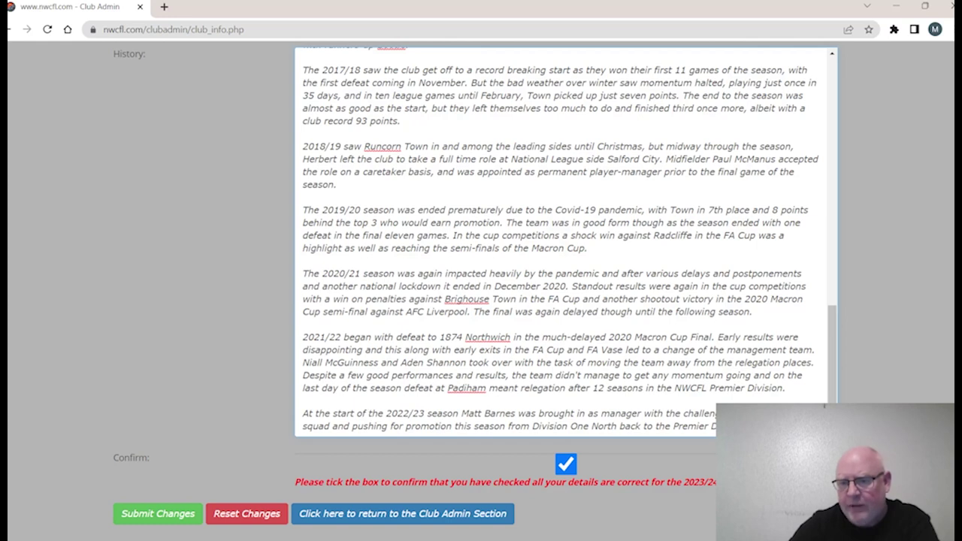
pyautogui.scroll(3, 498, 291)
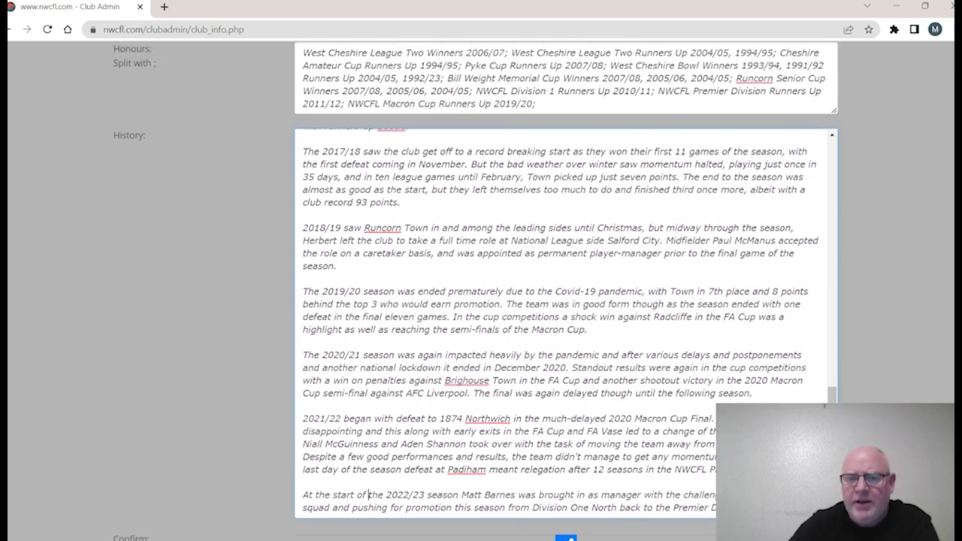
pyautogui.scroll(6, 499, 291)
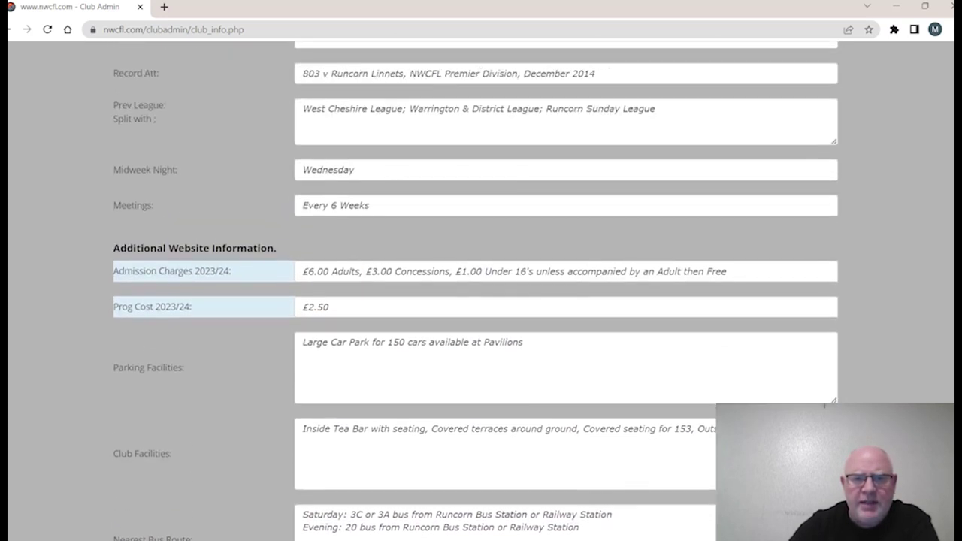
pyautogui.scroll(3, 952, 397)
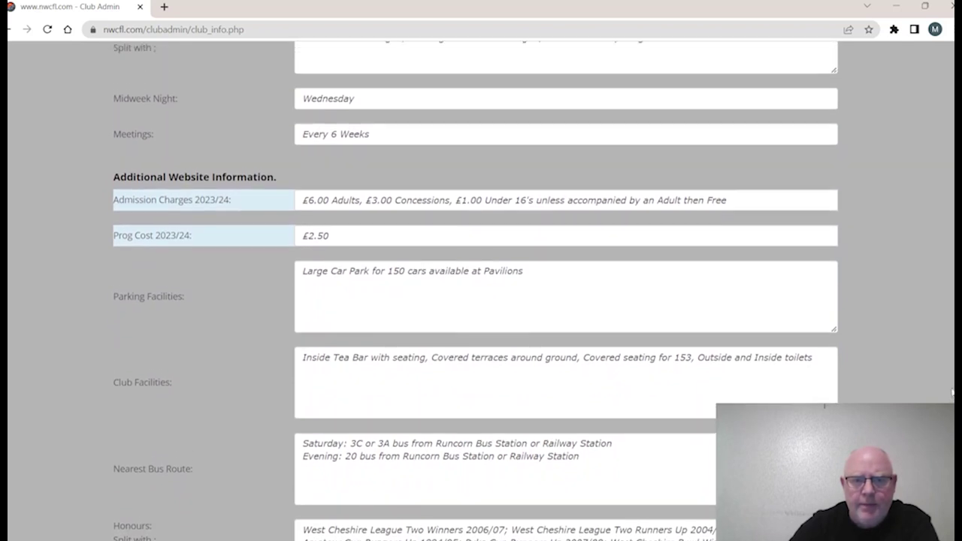
pyautogui.scroll(2, 951, 382)
pyautogui.scroll(-10, 952, 383)
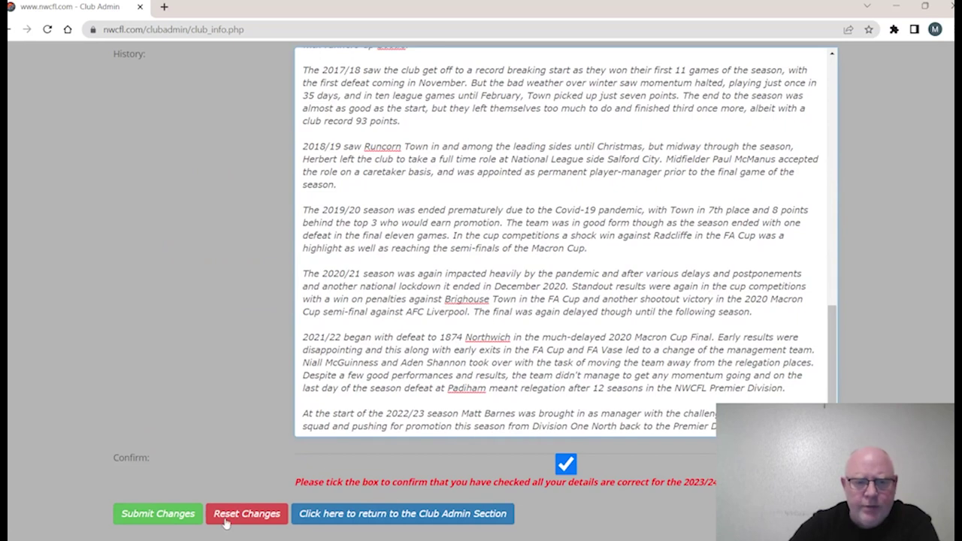
pyautogui.click(147, 513)
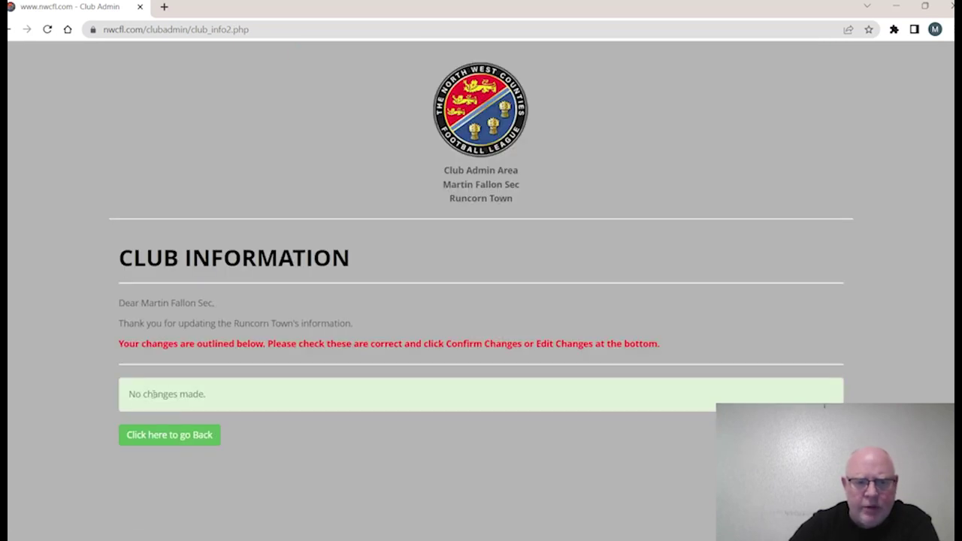
pyautogui.click(203, 440)
pyautogui.scroll(2, 481, 331)
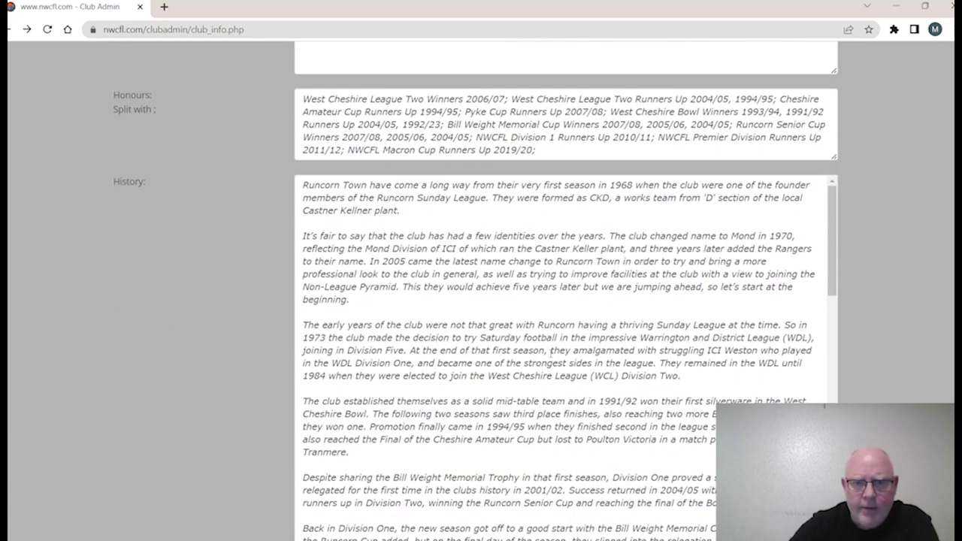
pyautogui.scroll(6, 551, 352)
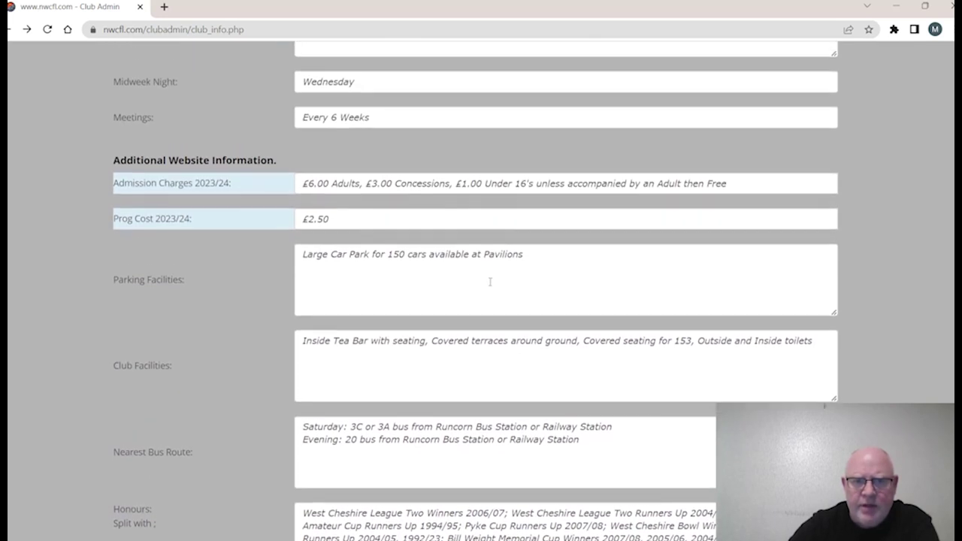
pyautogui.scroll(1, 489, 281)
# Step: Change Midweek Night to Tuesday, Prog Cost to £2.00, and parking from 150 to 200 cars
pyautogui.doubleClick(328, 176)
pyautogui.write('Tuesday')
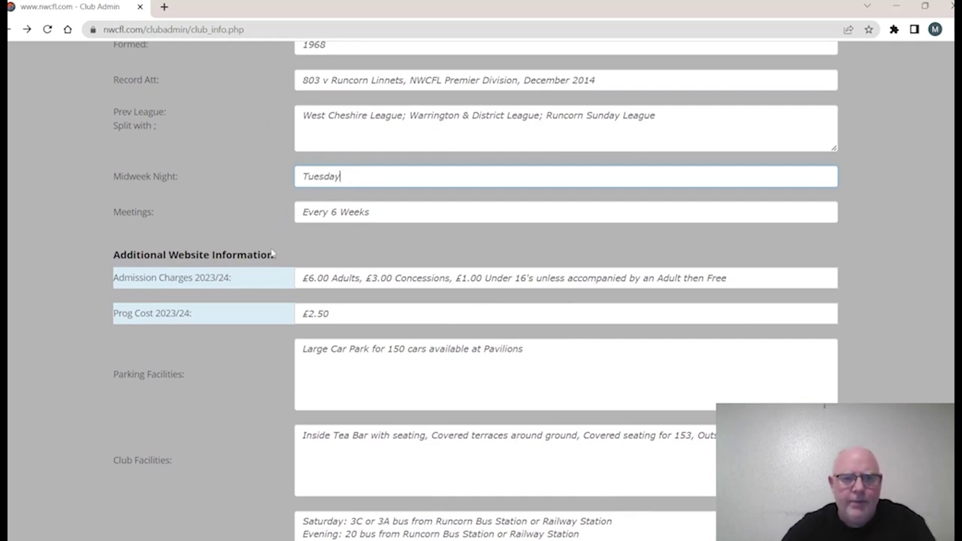
pyautogui.click(318, 314)
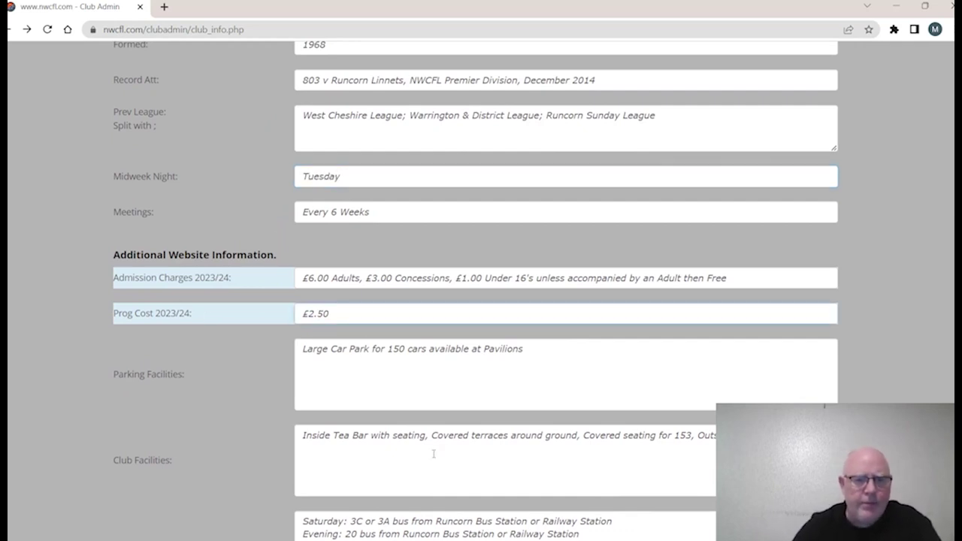
pyautogui.press('BackSpace')
pyautogui.write('0')
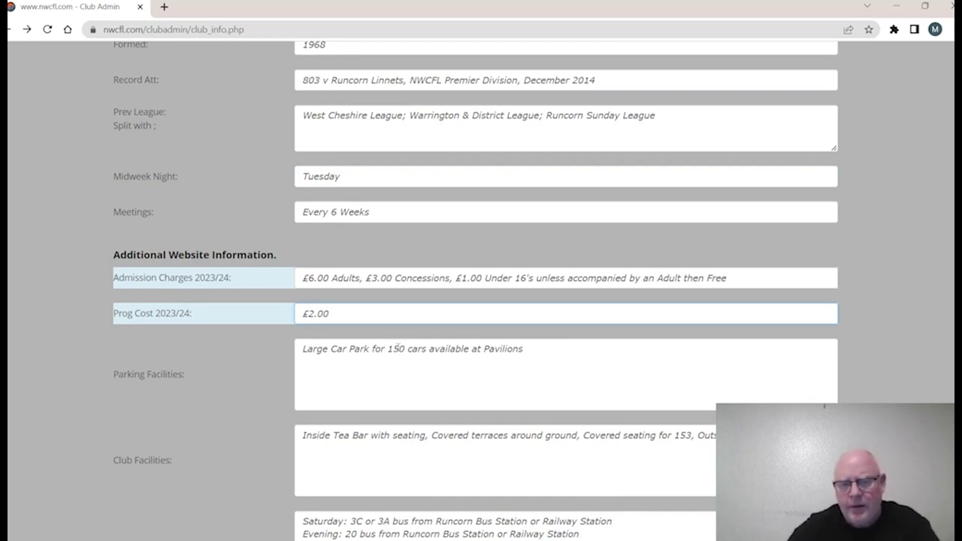
pyautogui.doubleClick(397, 349)
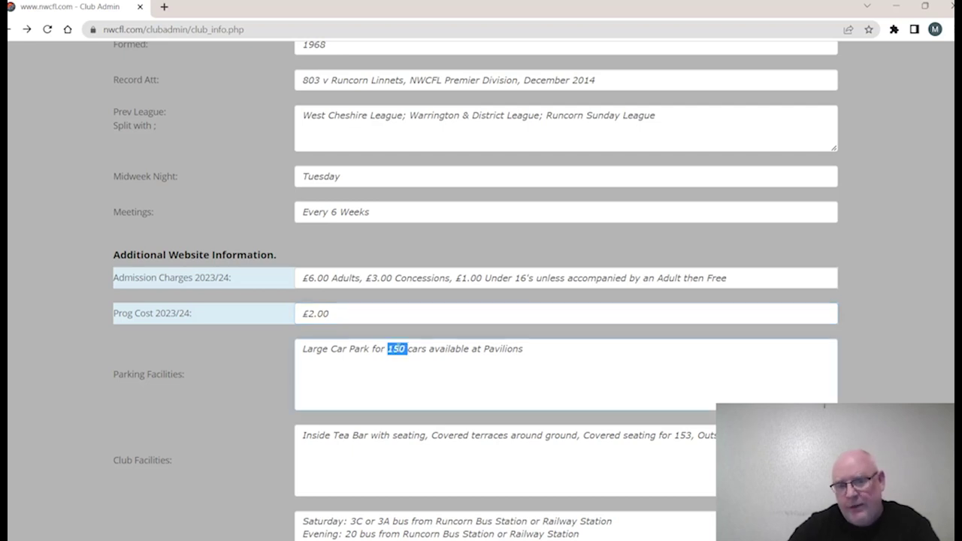
pyautogui.write('200')
pyautogui.scroll(3, 433, 409)
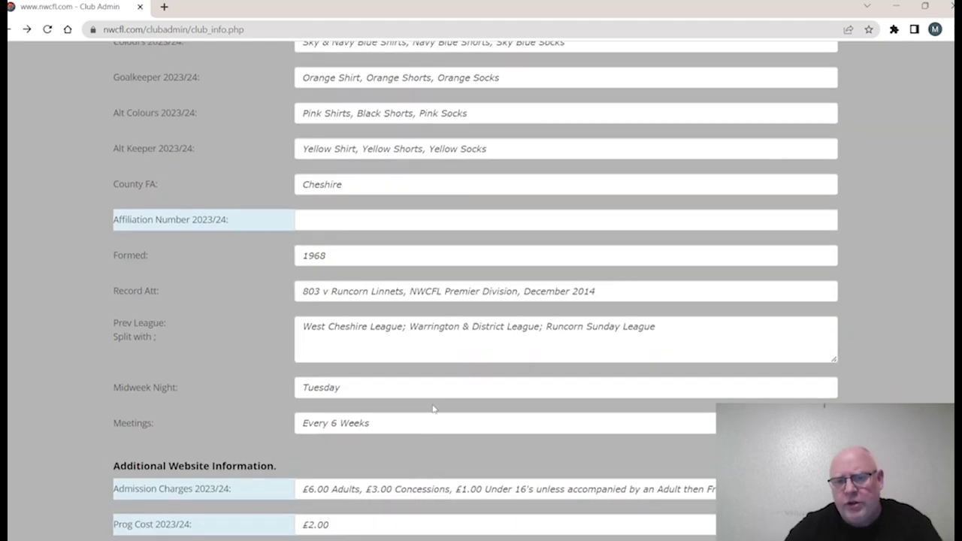
pyautogui.scroll(-4, 433, 408)
pyautogui.scroll(-5, 414, 380)
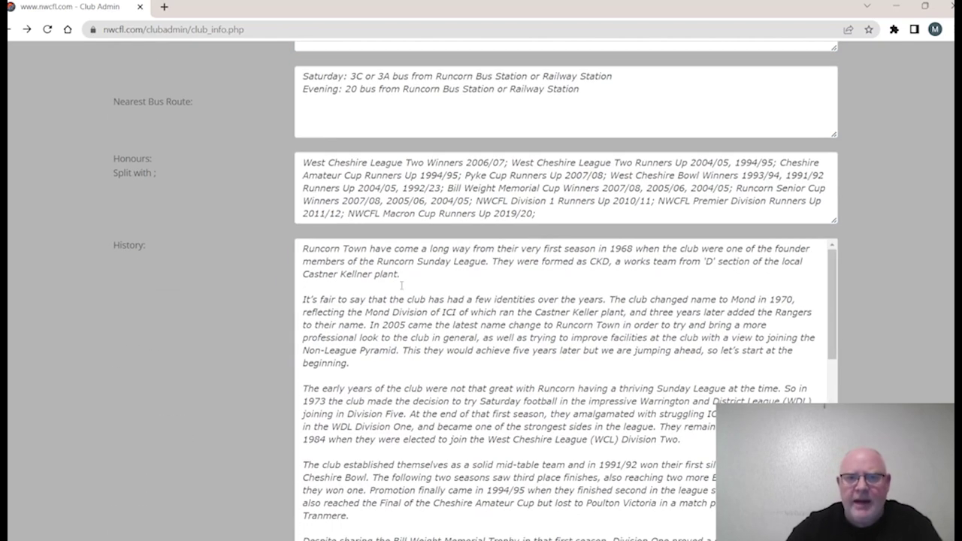
pyautogui.scroll(-10, 401, 285)
pyautogui.scroll(-3, 219, 354)
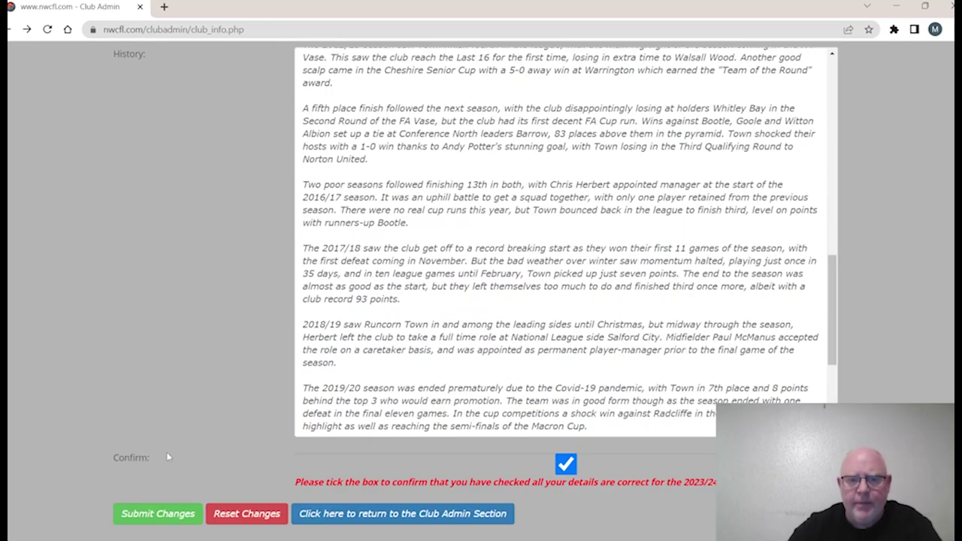
# Step: Submit and confirm the three club information changes, then return to the Club Admin section
pyautogui.click(156, 514)
pyautogui.scroll(-2, 219, 428)
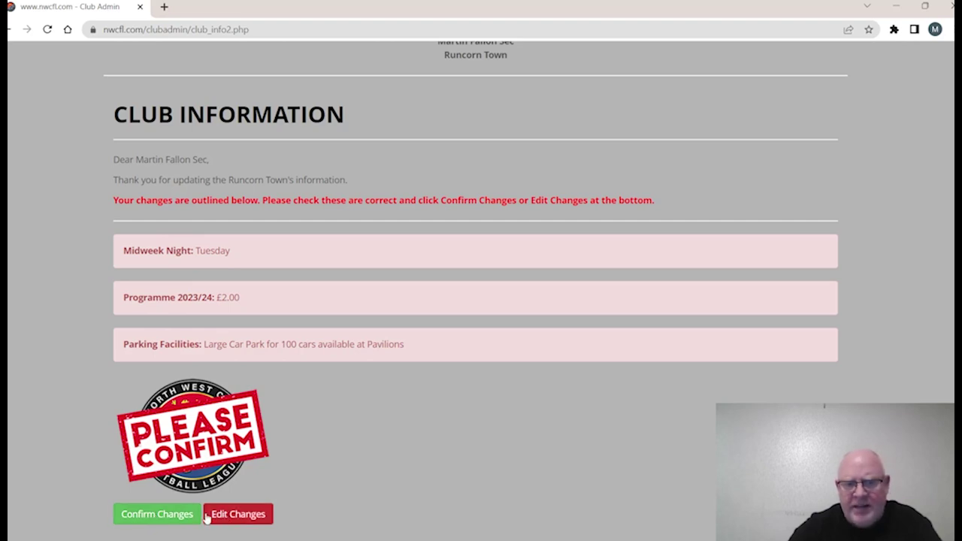
pyautogui.click(153, 515)
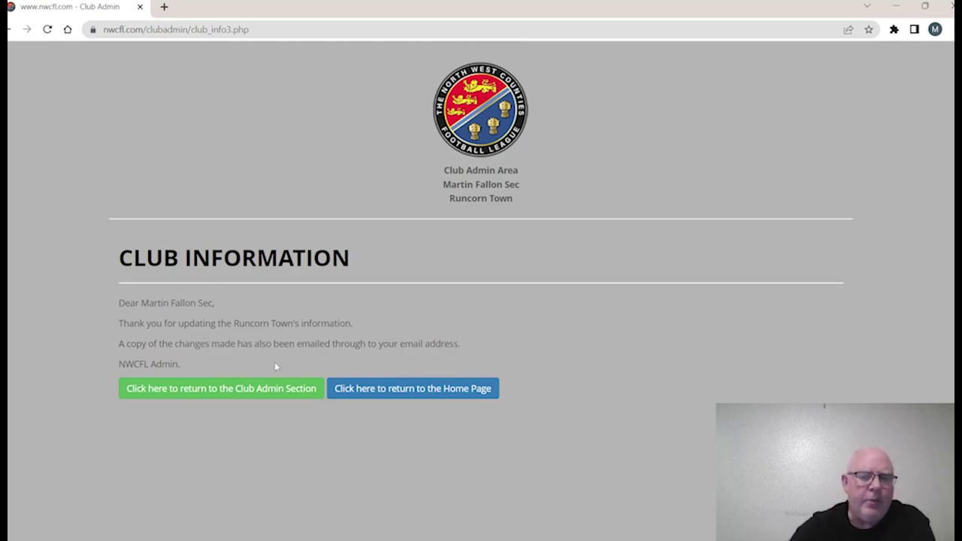
pyautogui.click(230, 392)
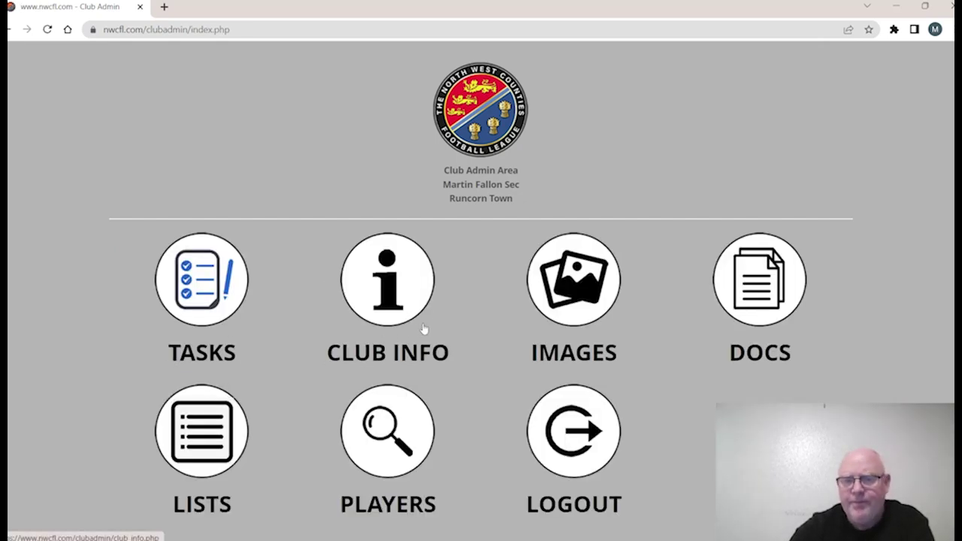
# Step: Open the Images page and highlight the sentence about Runcorn Town's six photos
pyautogui.click(577, 284)
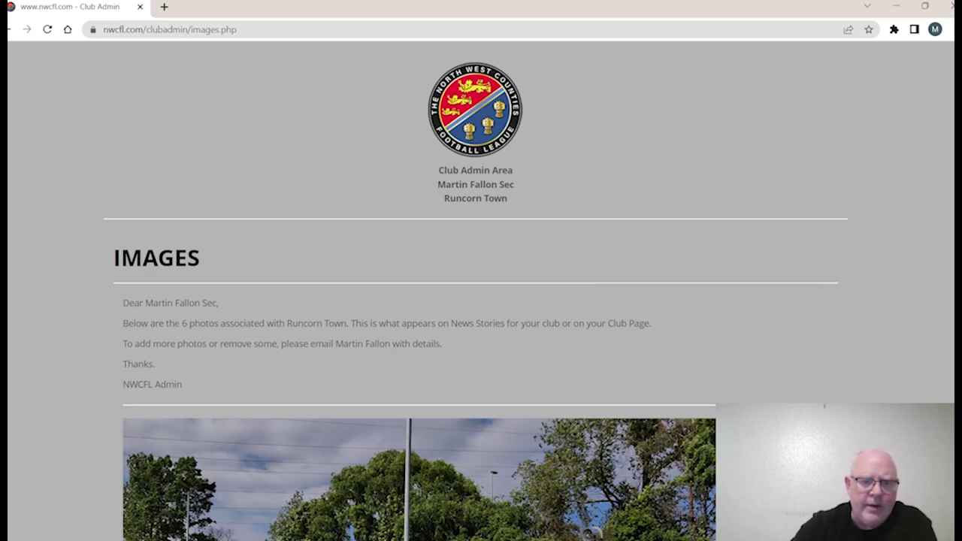
pyautogui.moveTo(181, 323); pyautogui.dragTo(195, 323)
pyautogui.moveTo(293, 323); pyautogui.dragTo(347, 323)
# Step: Scroll down through the six stadium photos and back up to the top
pyautogui.scroll(-4, 346, 360)
pyautogui.scroll(-10, 346, 360)
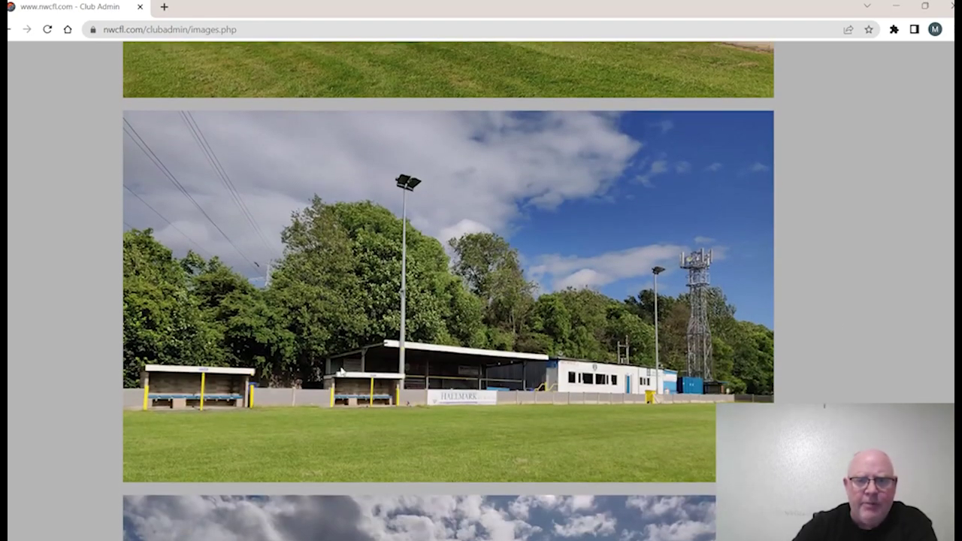
pyautogui.scroll(-5, 331, 387)
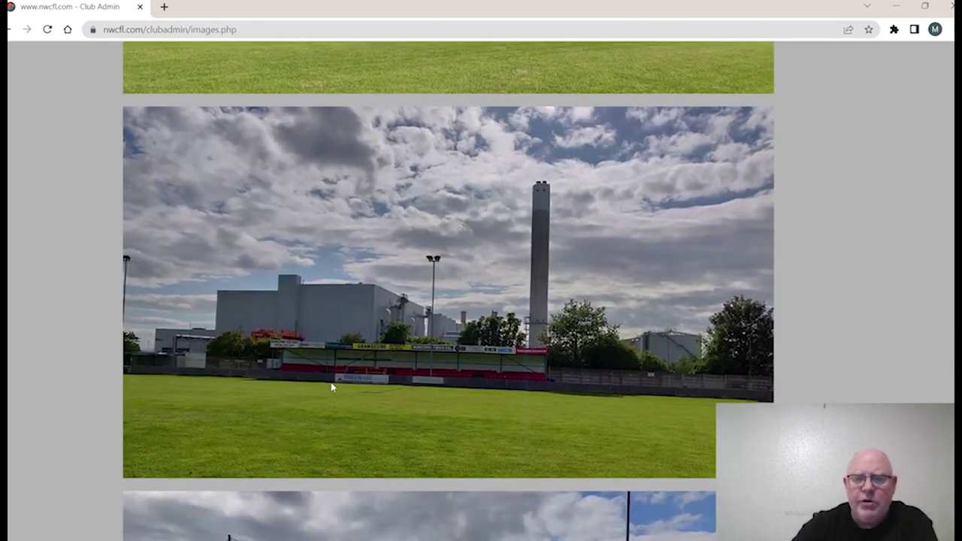
pyautogui.scroll(-3, 331, 388)
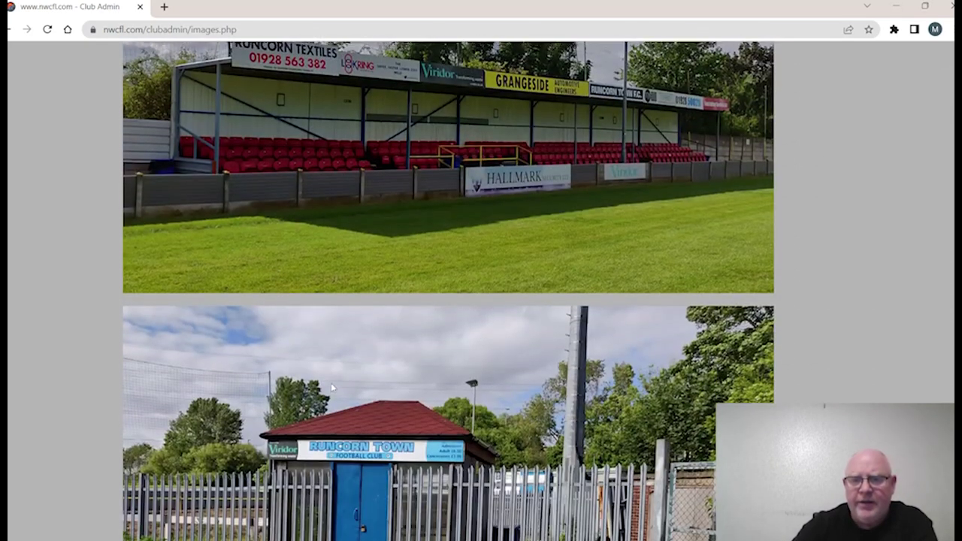
pyautogui.scroll(-3, 331, 388)
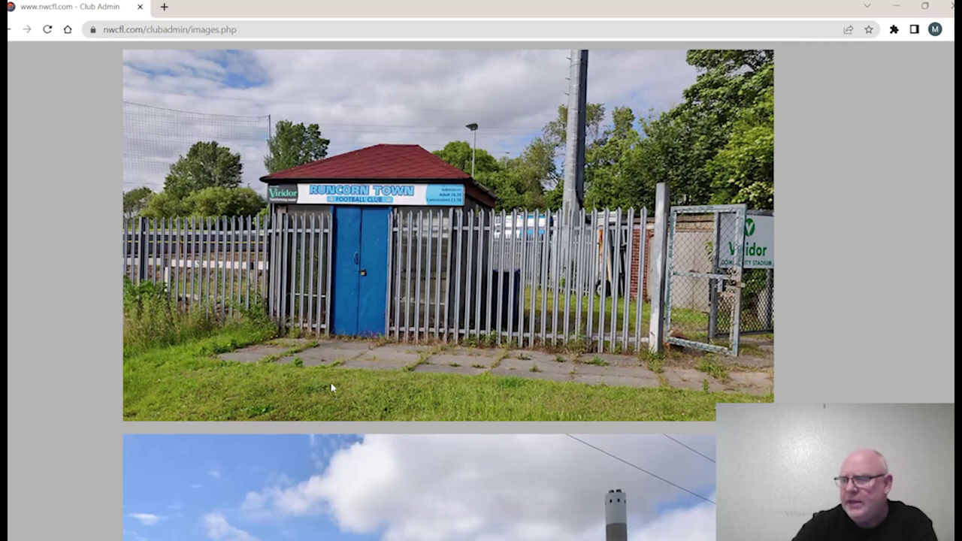
pyautogui.scroll(-4, 331, 388)
pyautogui.scroll(2, 330, 387)
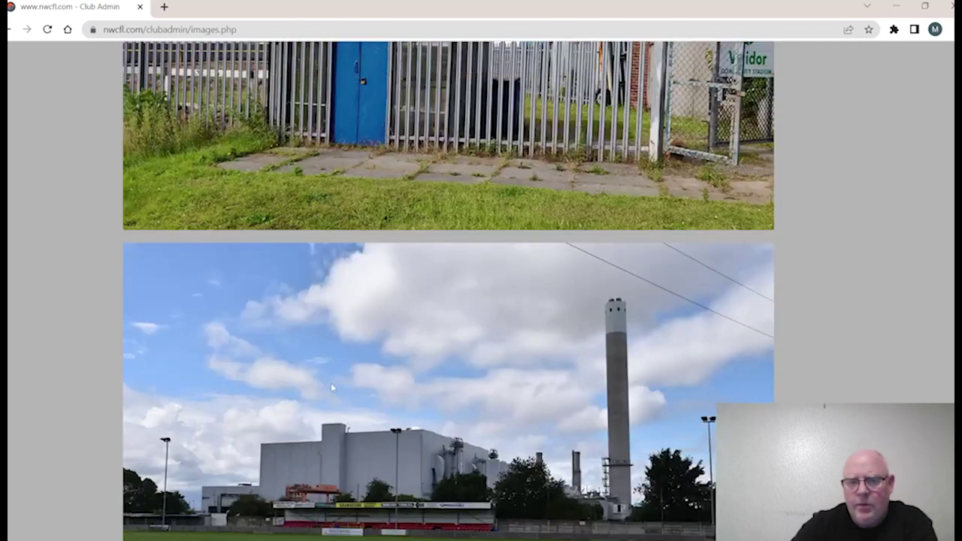
pyautogui.scroll(3, 331, 388)
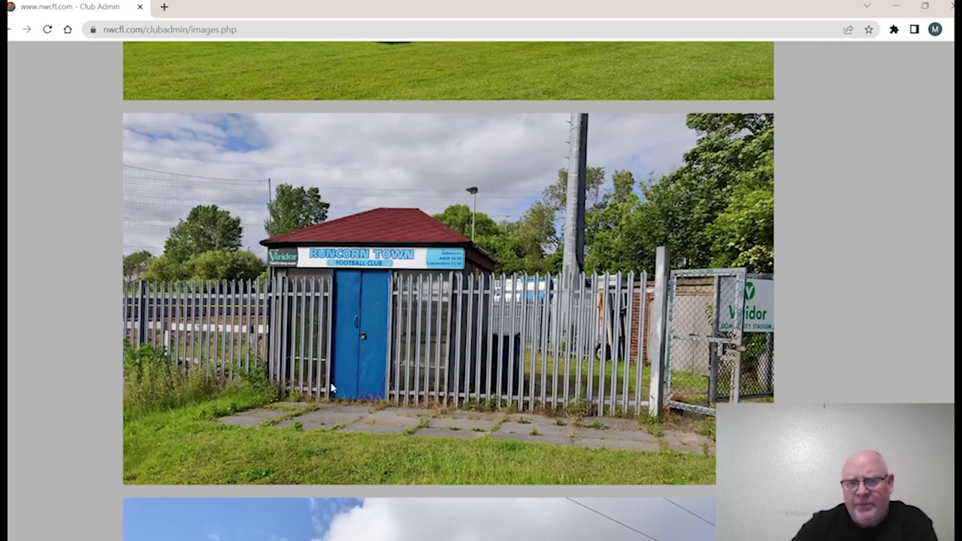
pyautogui.scroll(5, 331, 388)
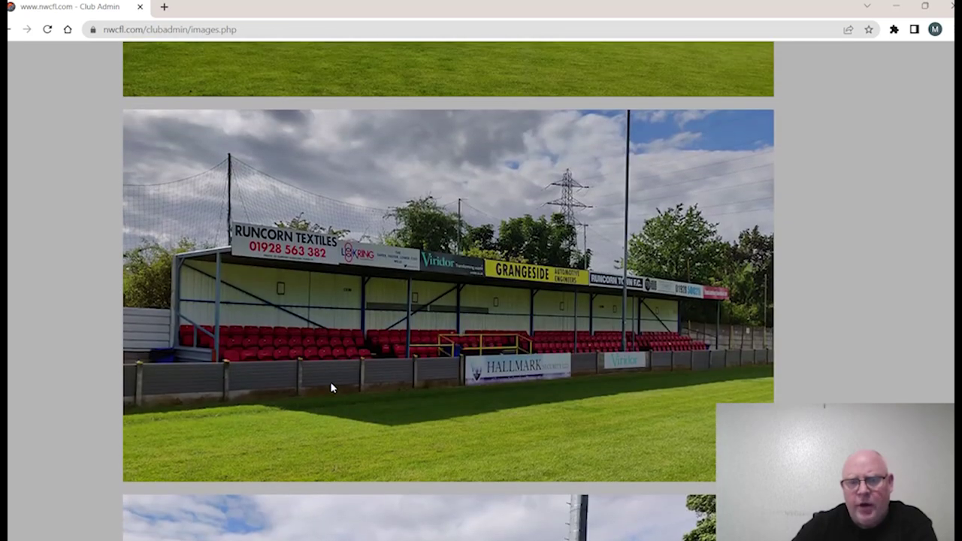
pyautogui.scroll(5, 330, 387)
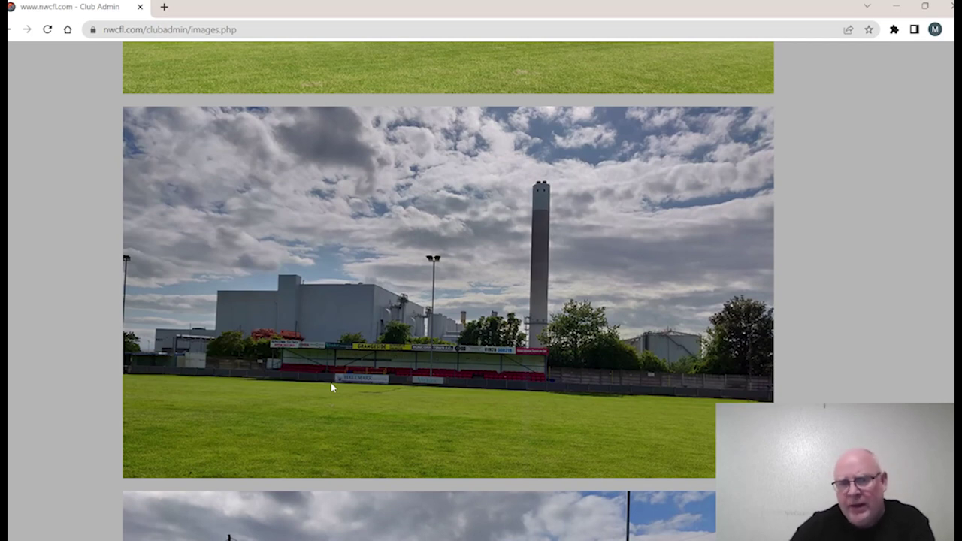
pyautogui.scroll(6, 331, 388)
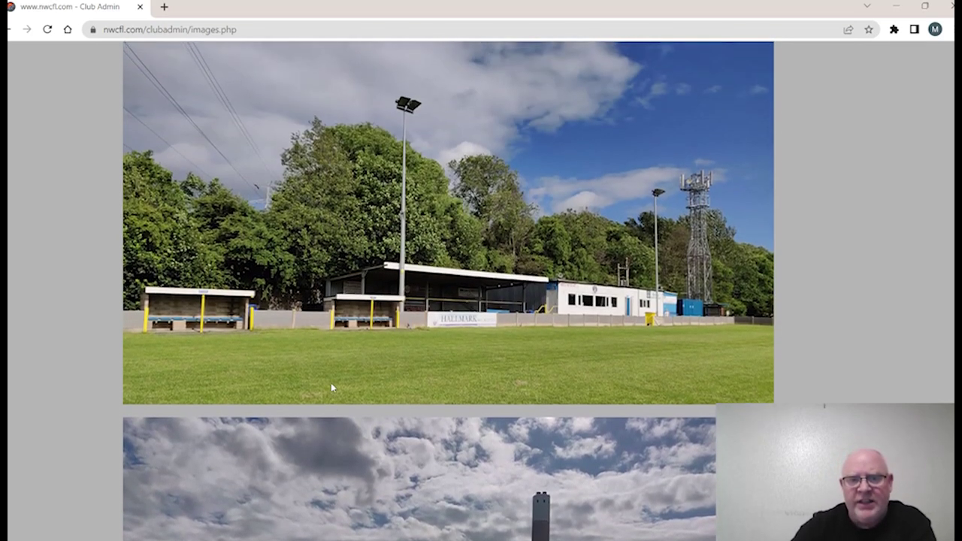
pyautogui.scroll(5, 330, 388)
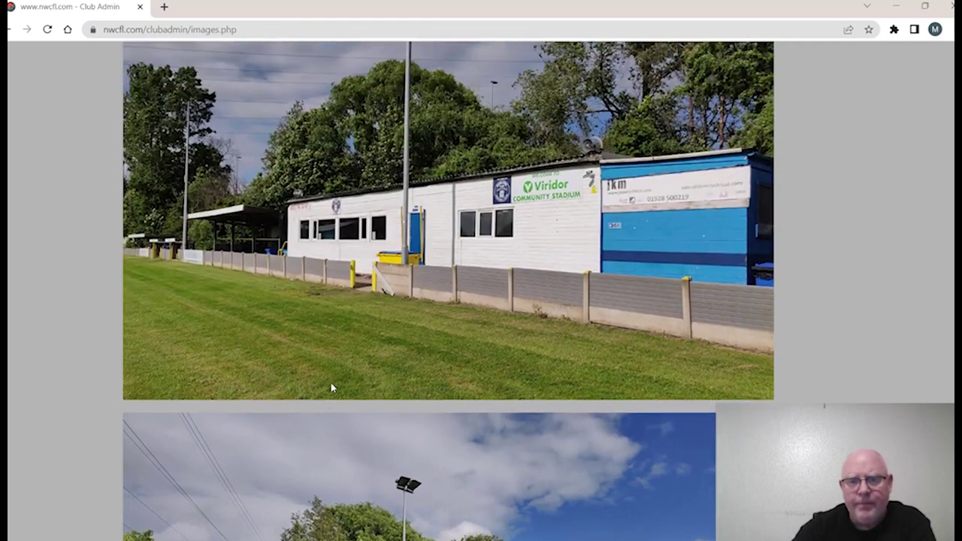
pyautogui.scroll(2, 331, 387)
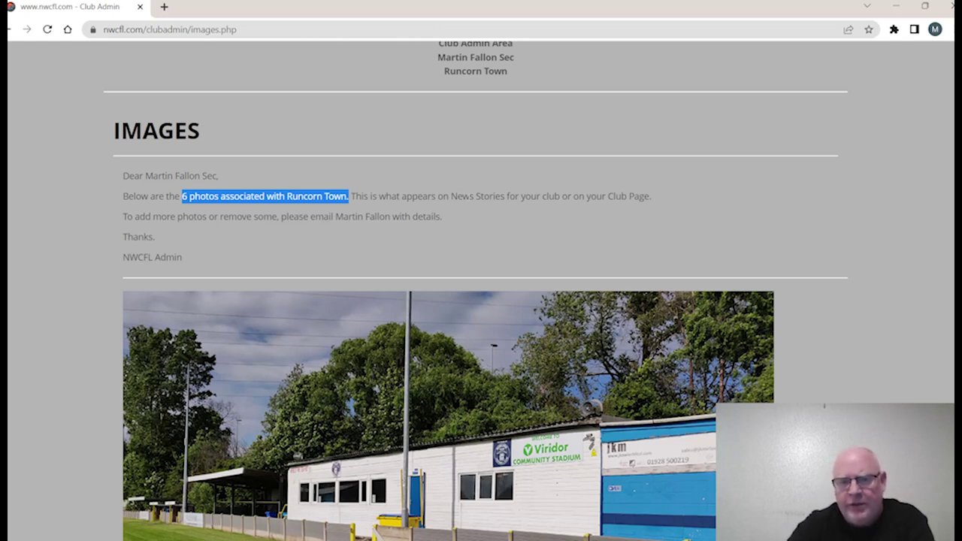
pyautogui.scroll(-1, 453, 255)
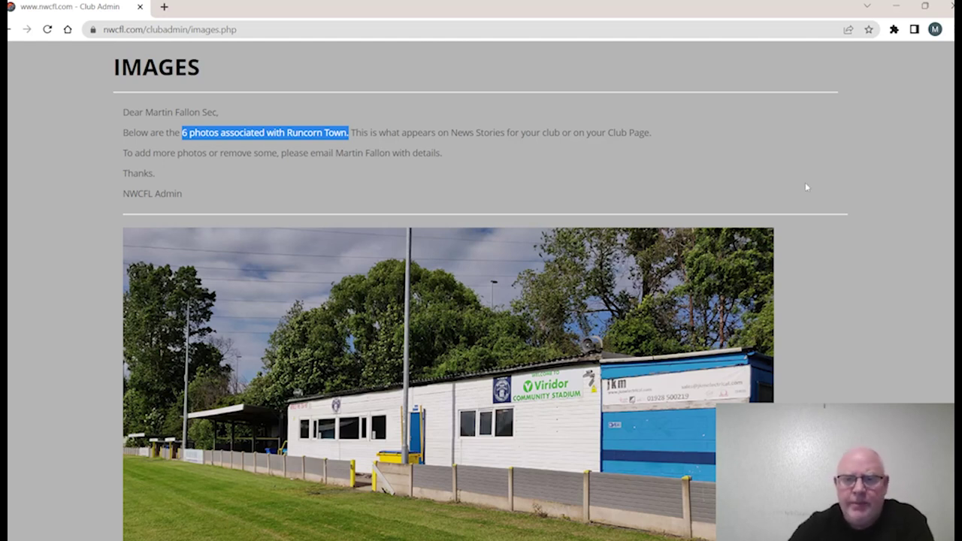
pyautogui.scroll(-1, 806, 187)
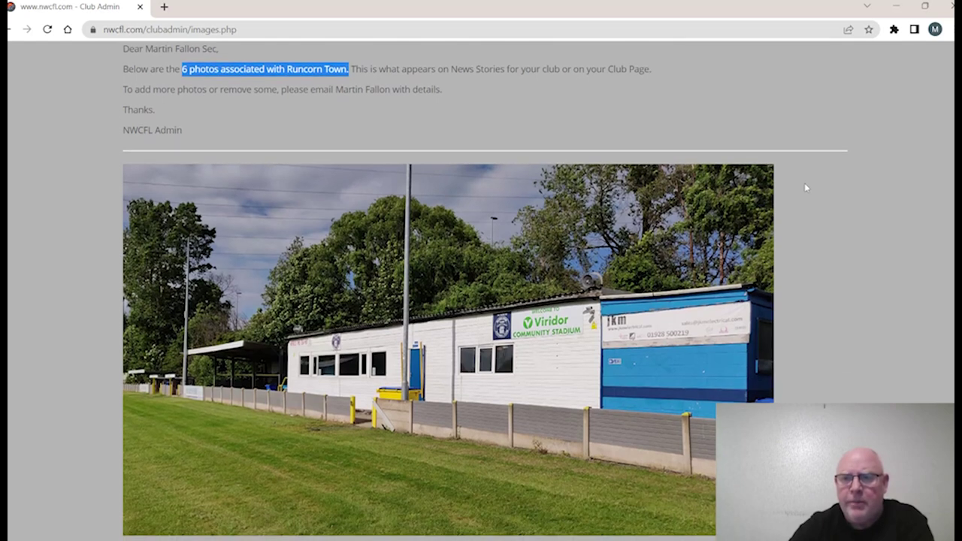
pyautogui.scroll(-1, 804, 187)
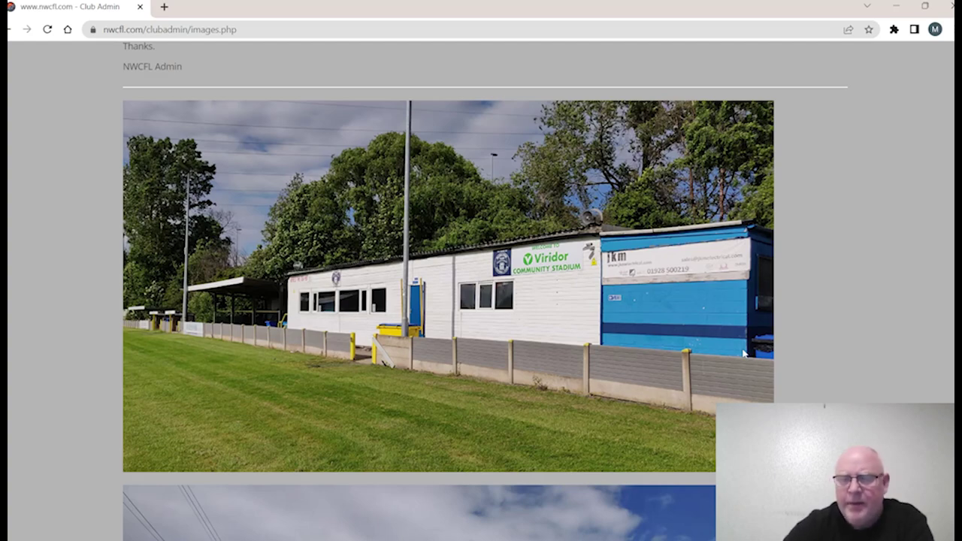
pyautogui.scroll(-8, 658, 350)
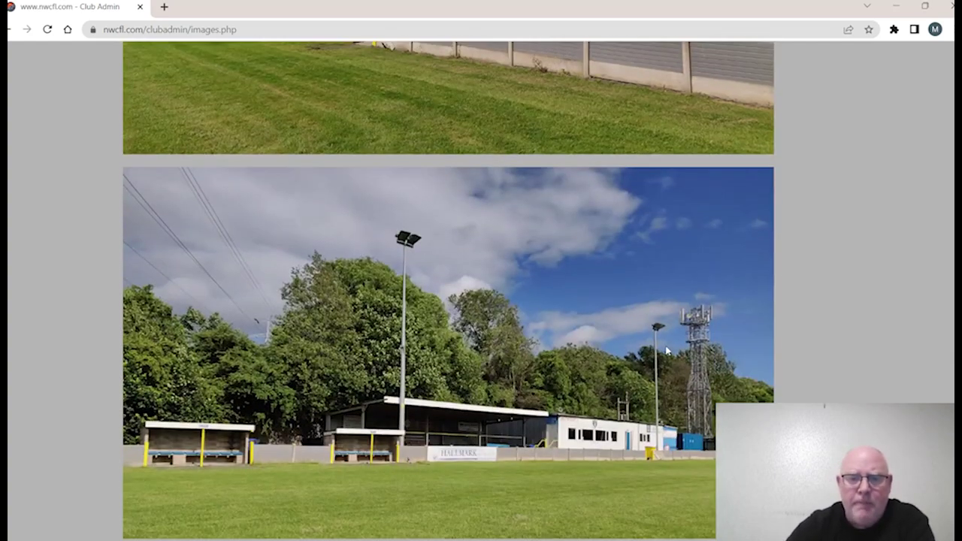
pyautogui.scroll(-15, 658, 354)
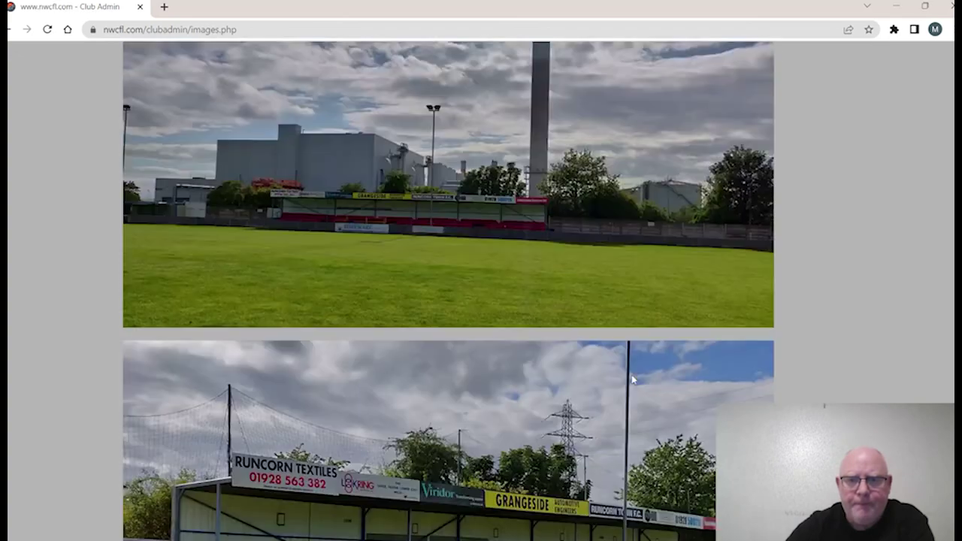
pyautogui.press('Home')
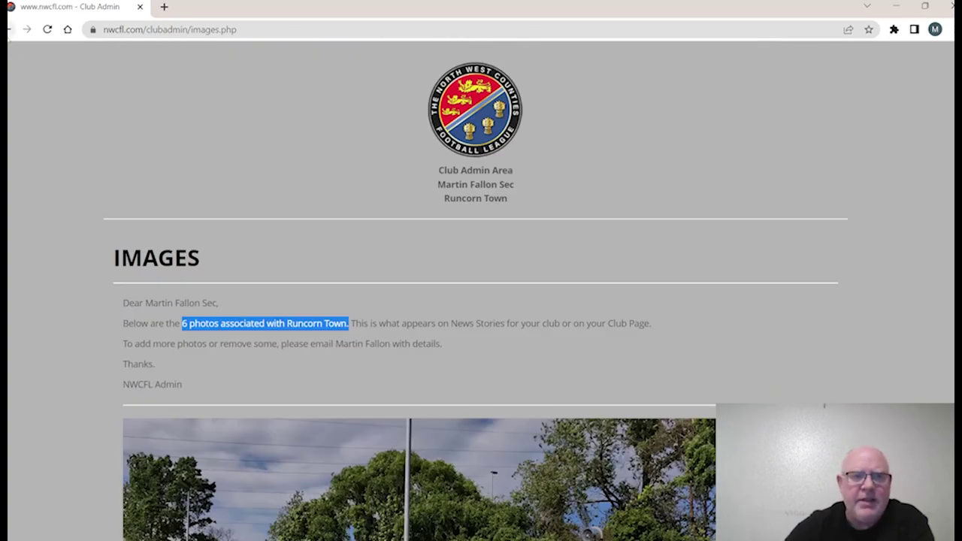
# Step: Return to Club Admin home, view nwcfl.com's League Info in a new tab, then close it
pyautogui.click(453, 97)
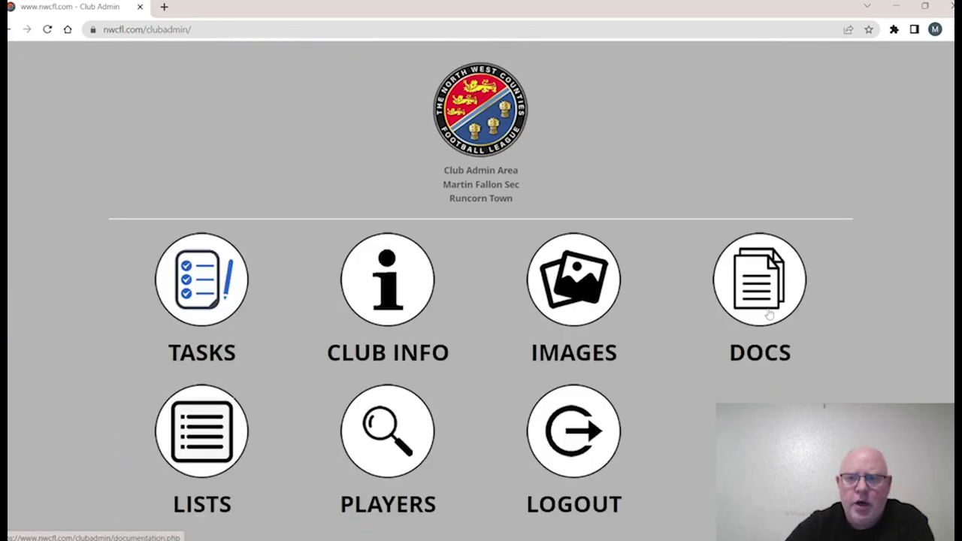
pyautogui.click(164, 7)
pyautogui.write('nwcfl.com')
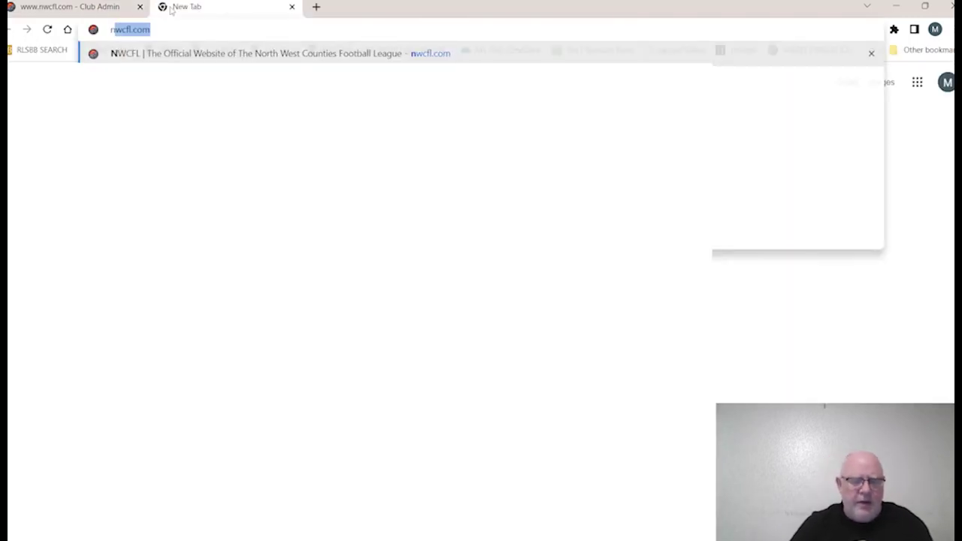
pyautogui.press('Return')
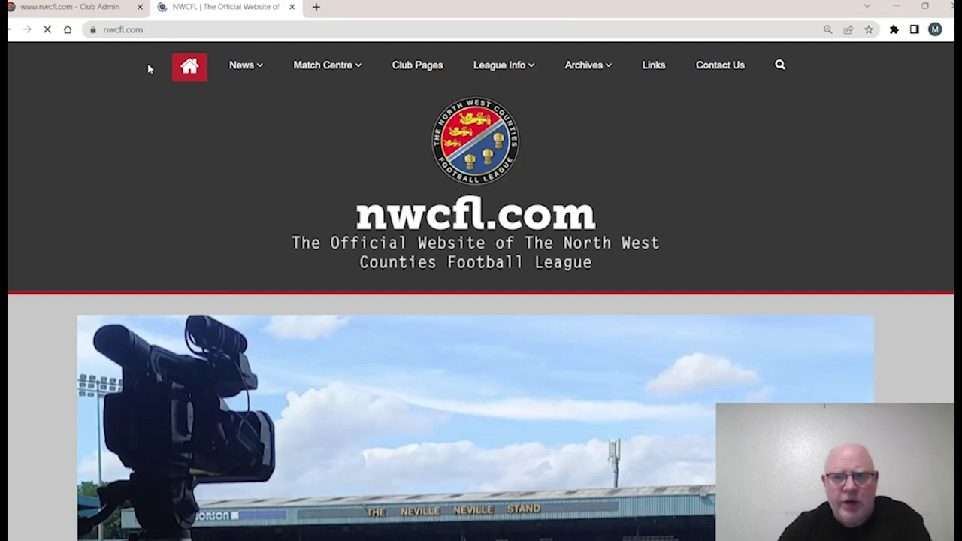
pyautogui.moveTo(506, 69)
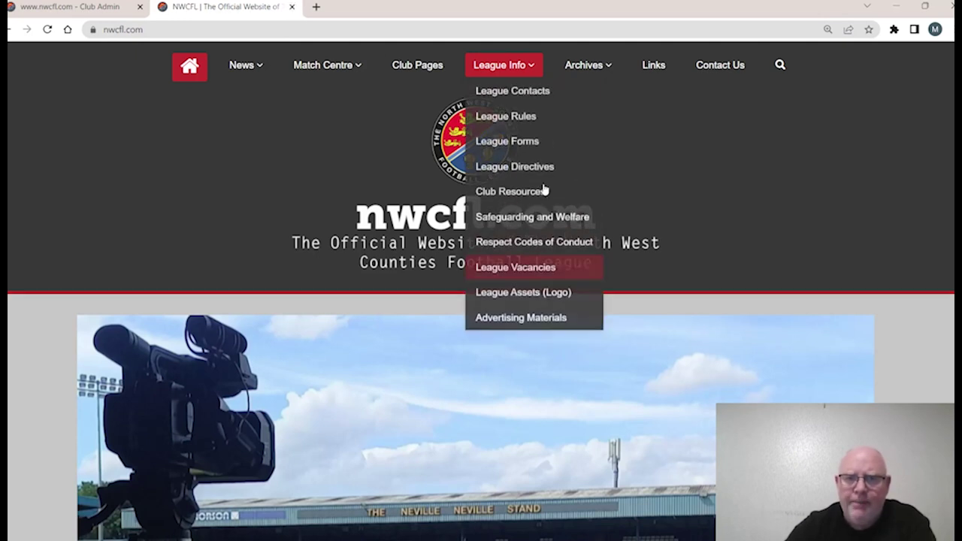
pyautogui.click(291, 7)
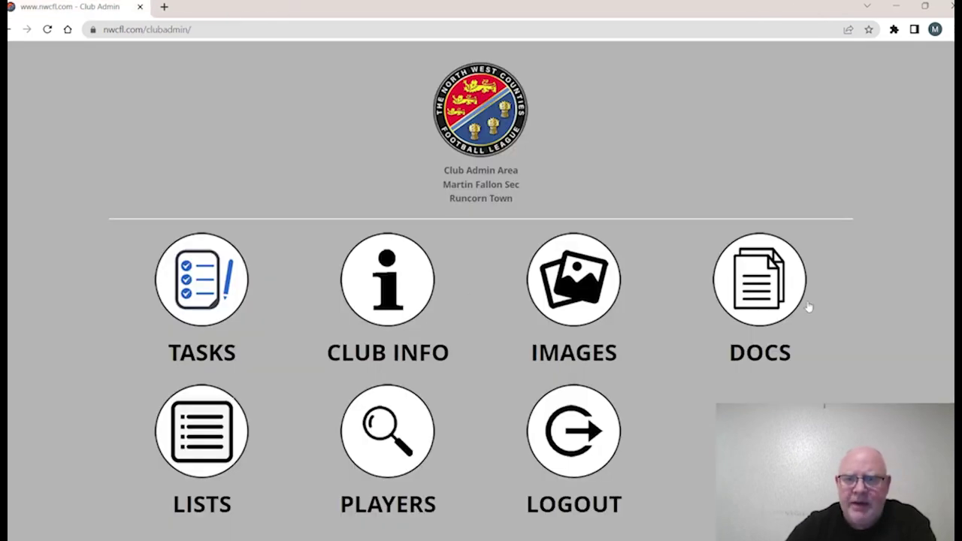
# Step: Scroll the documentation page and search it for 'registra'
pyautogui.scroll(-3, 531, 300)
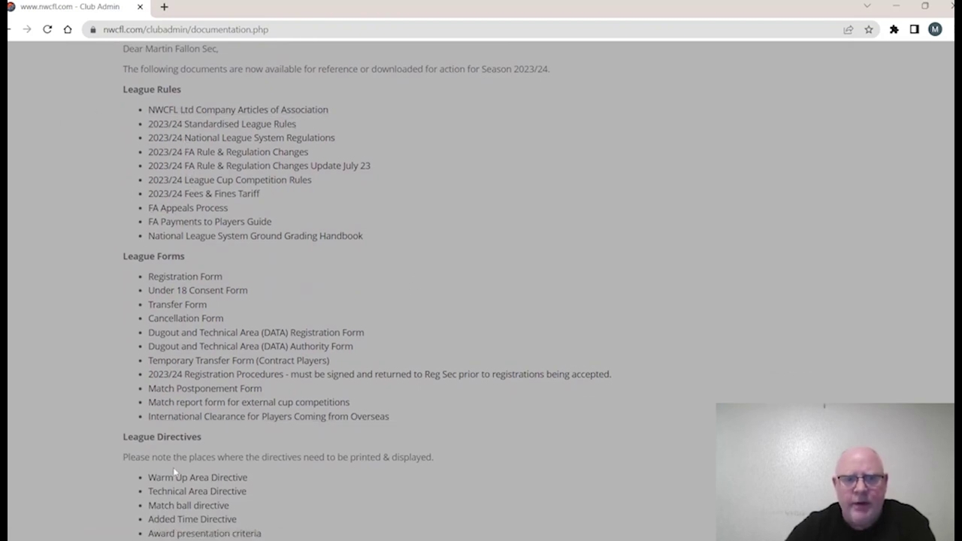
pyautogui.moveTo(197, 513)
pyautogui.scroll(-4, 654, 270)
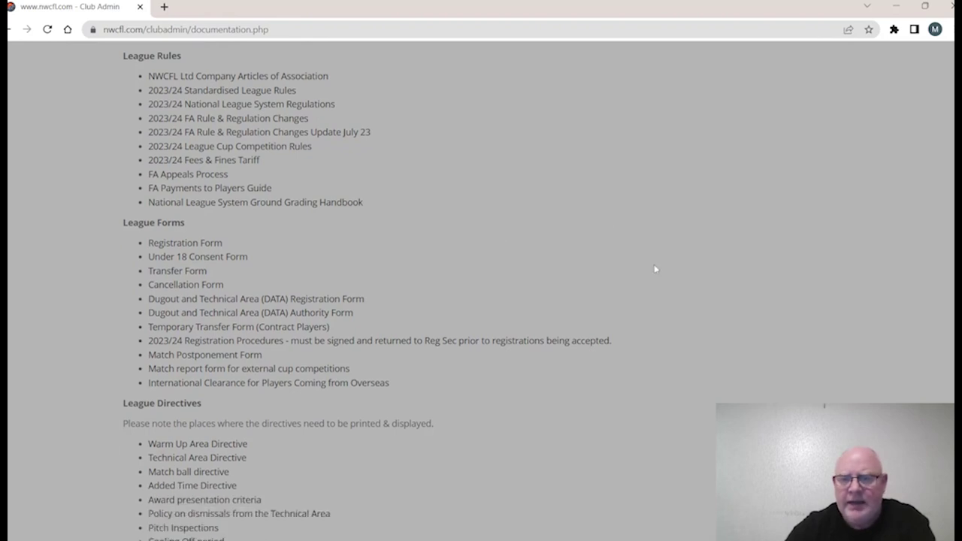
pyautogui.scroll(-3, 653, 282)
pyautogui.scroll(9, 648, 292)
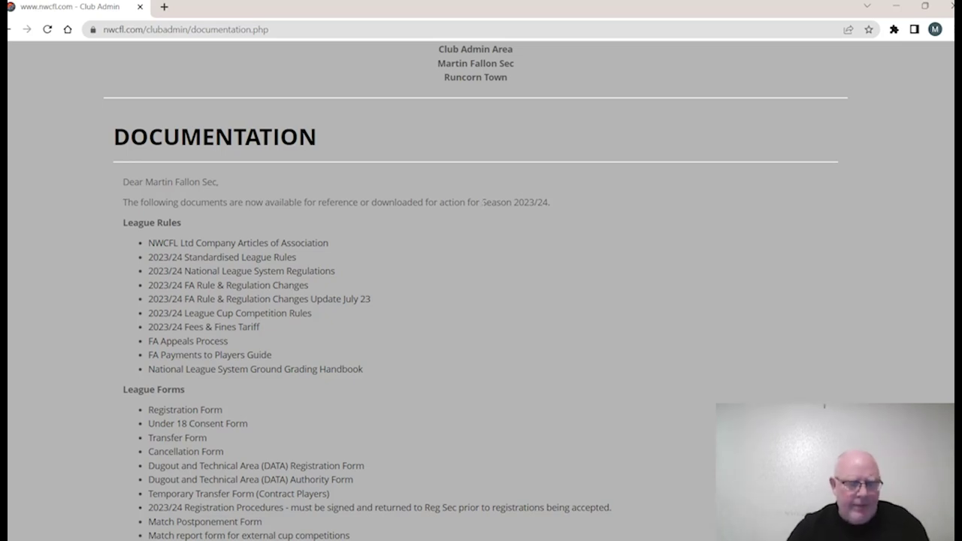
pyautogui.hotkey('ctrl', 'f')
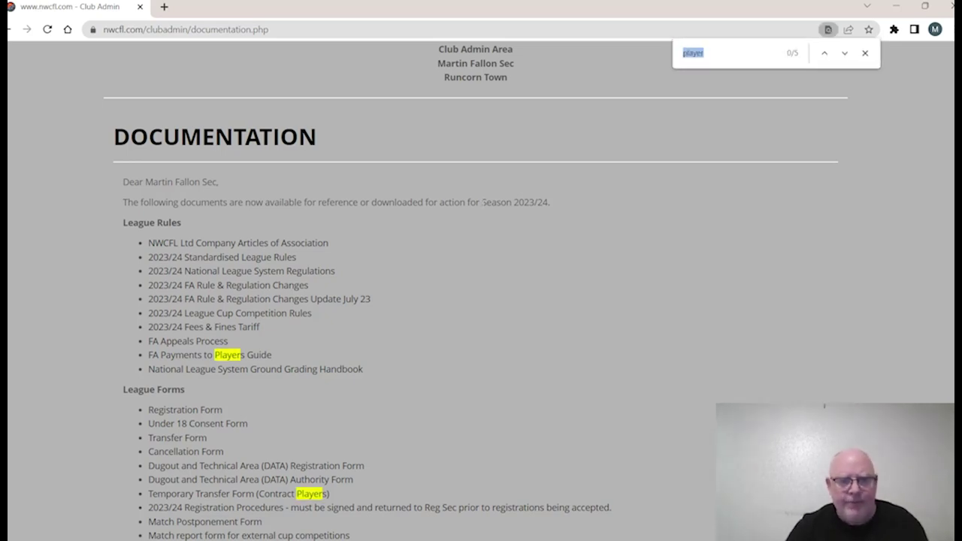
pyautogui.write('rigis')
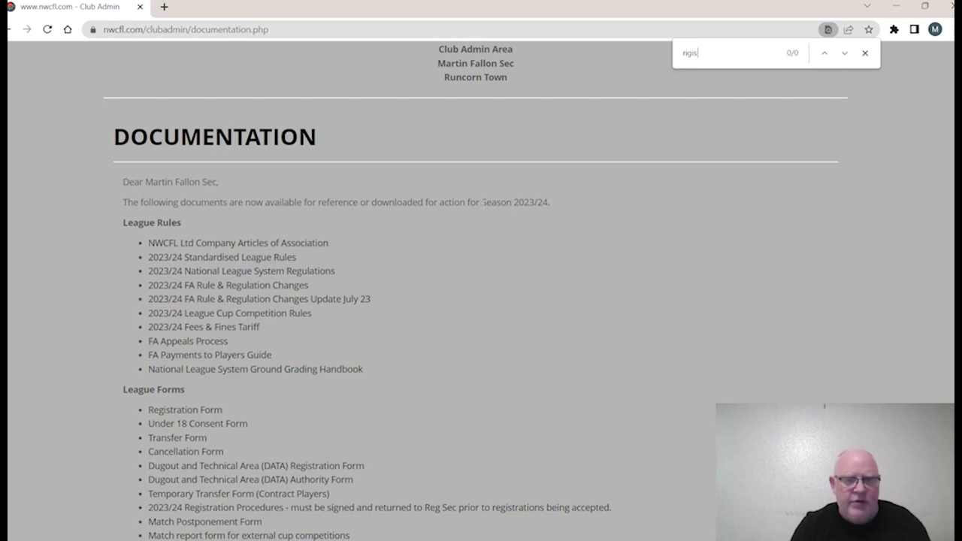
pyautogui.hotkey('ctrl', 'a')
pyautogui.write('reg')
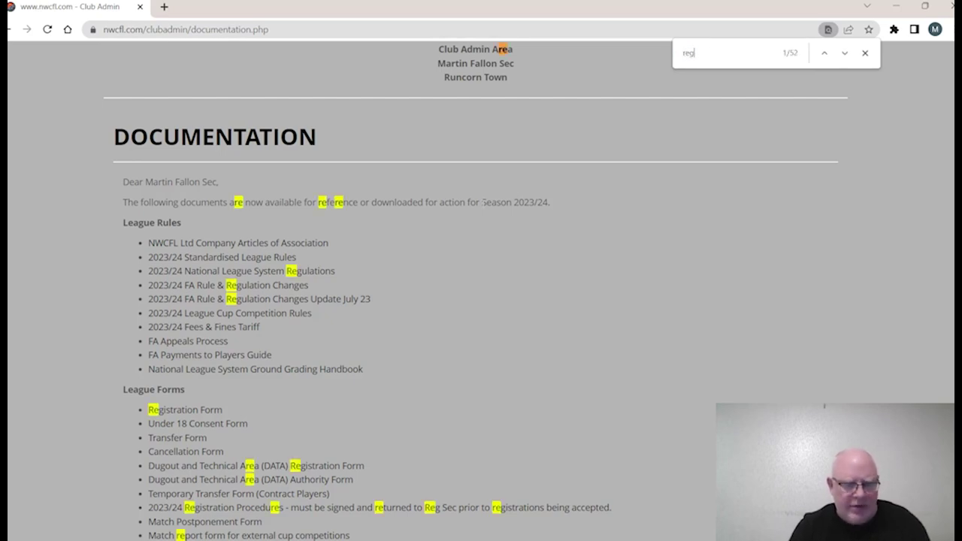
pyautogui.write('istra')
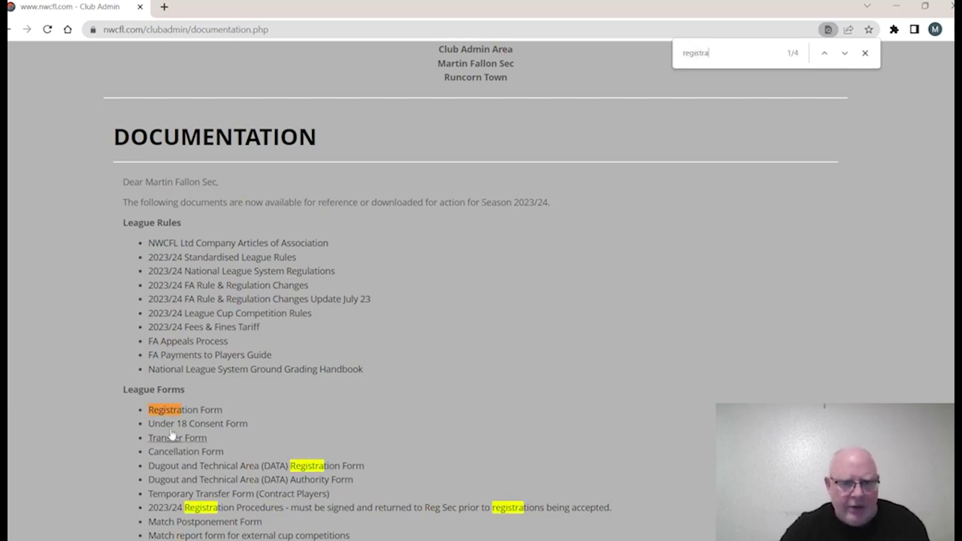
pyautogui.scroll(-1, 253, 393)
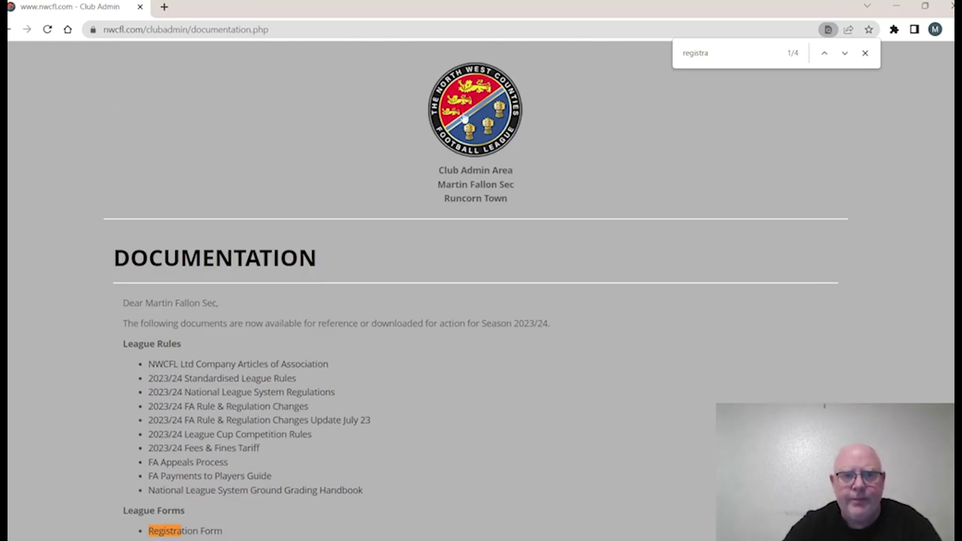
# Step: Go back to Club Admin home and open the Lists page of PDF contact downloads
pyautogui.click(464, 118)
pyautogui.click(223, 446)
pyautogui.scroll(-3, 307, 321)
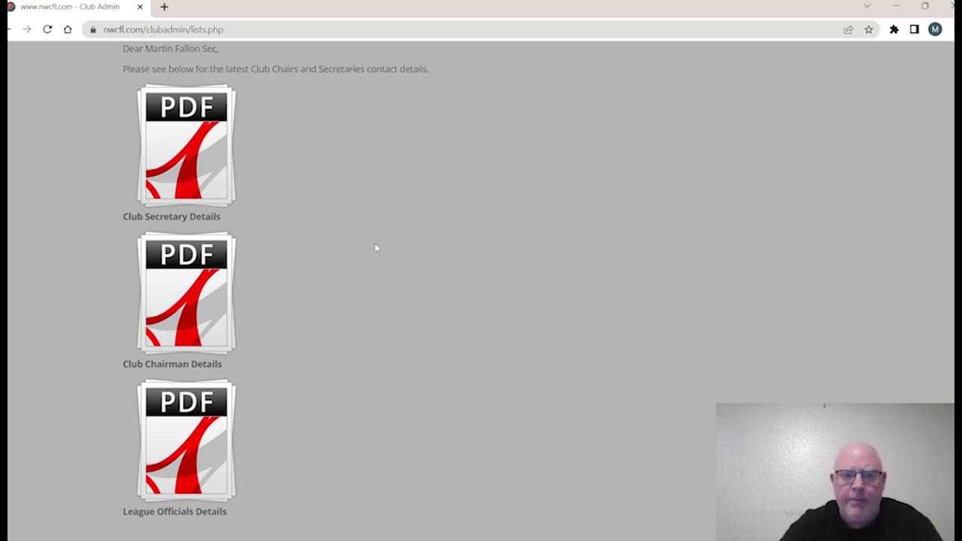
# Step: Go back to the Club Admin home page and select the player checking section
pyautogui.click(13, 29)
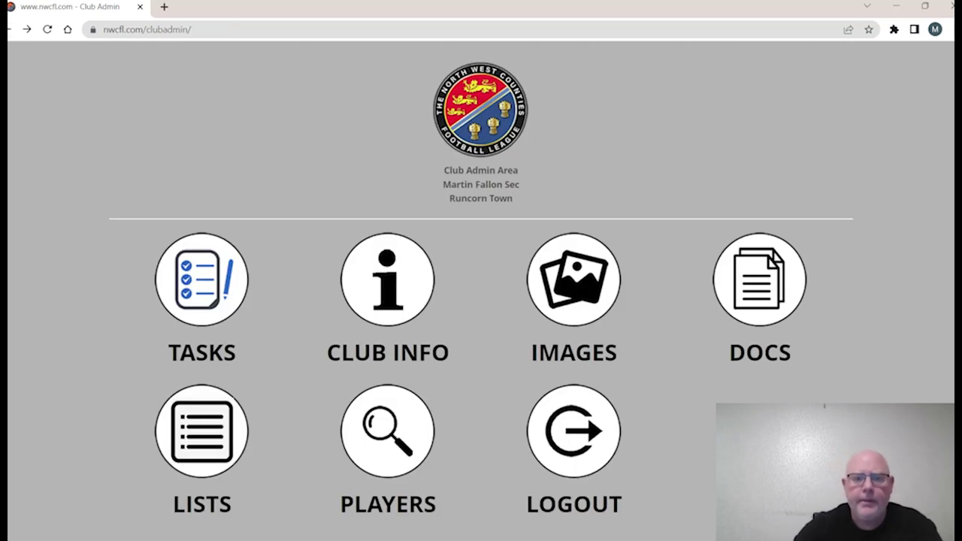
pyautogui.click(383, 431)
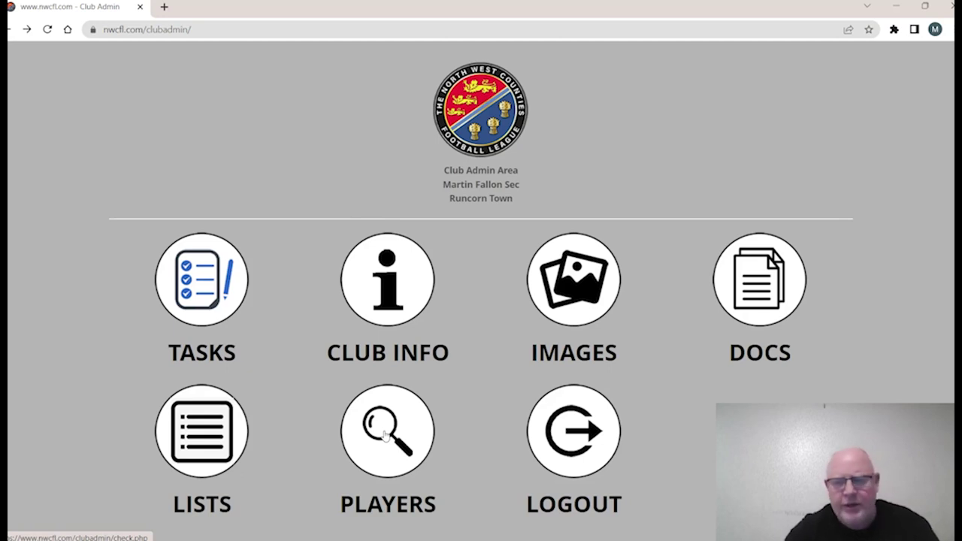
# Step: Check a player by forename, surname and date of birth, find no registration, then clear the form
pyautogui.click(388, 437)
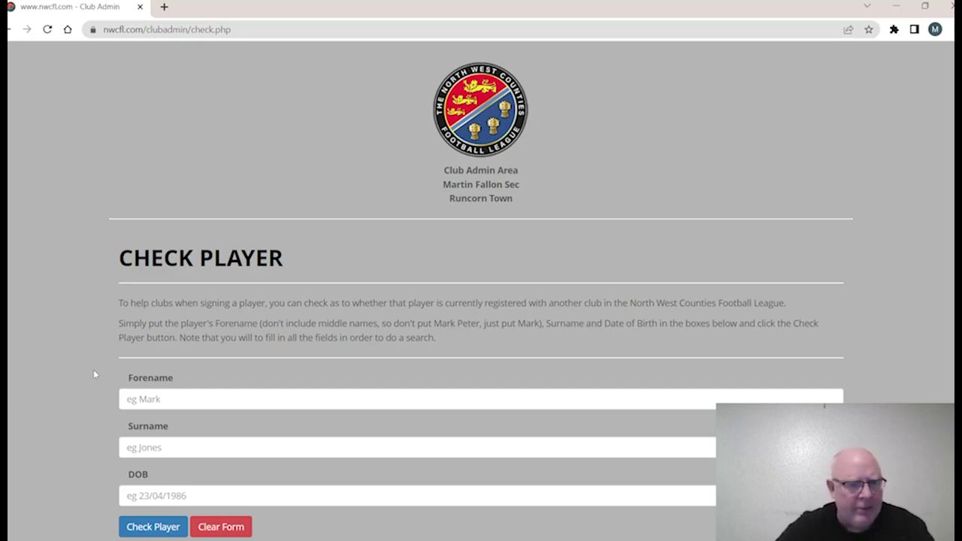
pyautogui.click(173, 394)
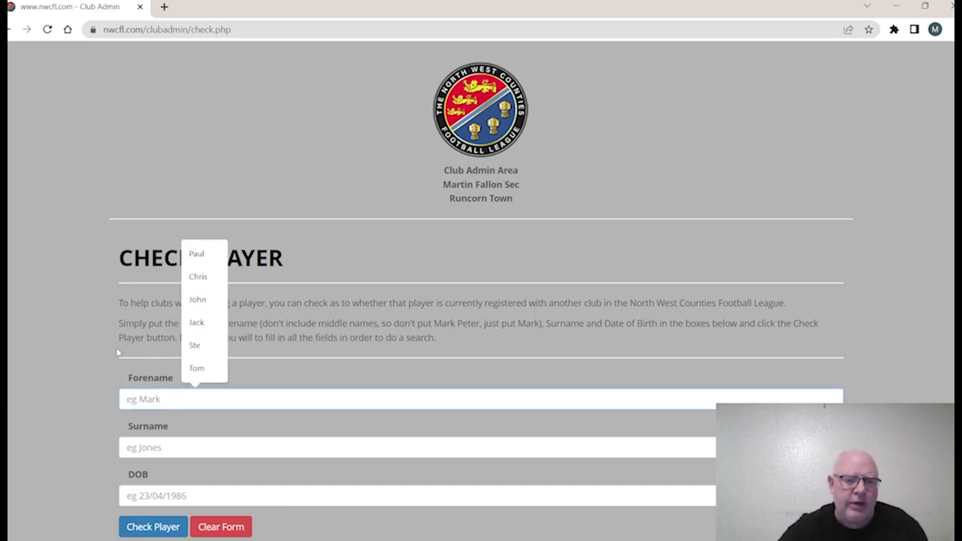
pyautogui.click(136, 386)
pyautogui.click(138, 398)
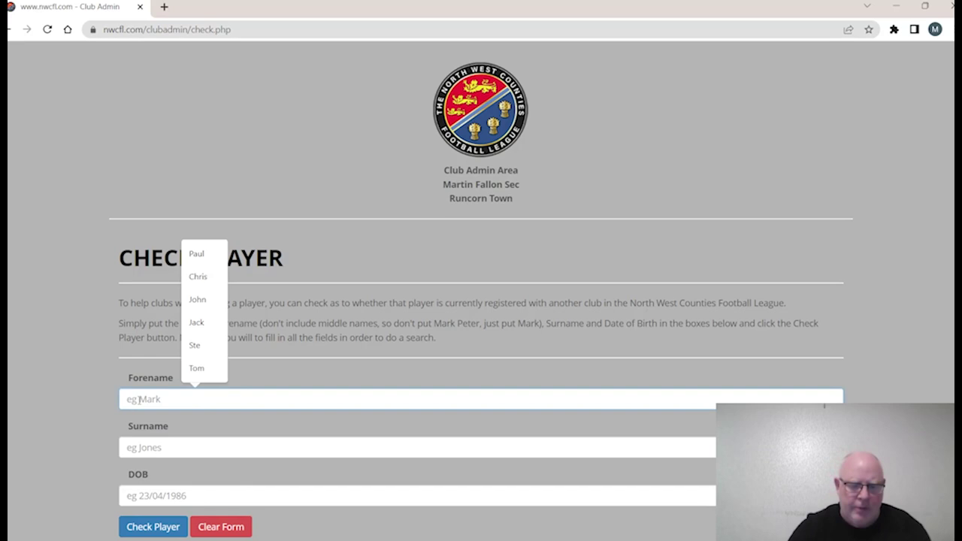
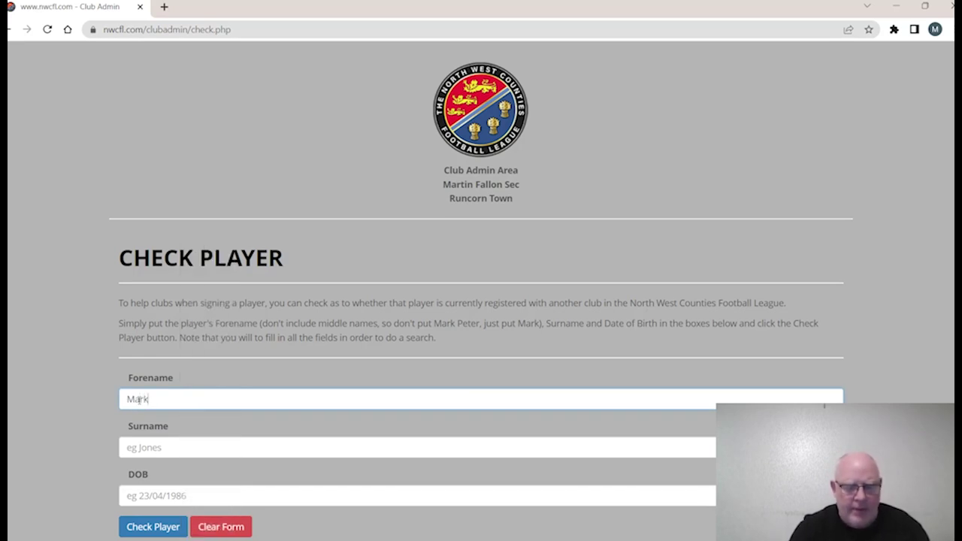
pyautogui.press('Tab')
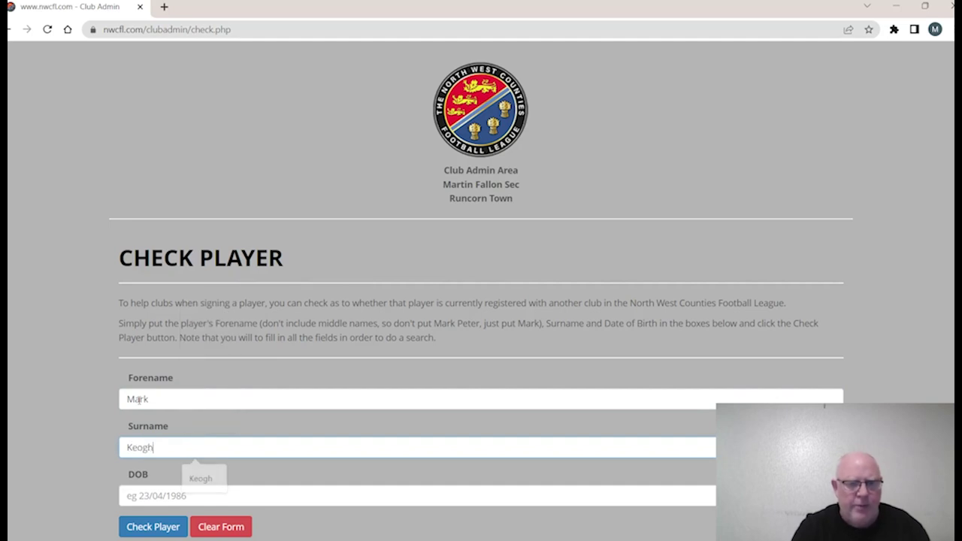
pyautogui.press('Tab')
pyautogui.write('04')
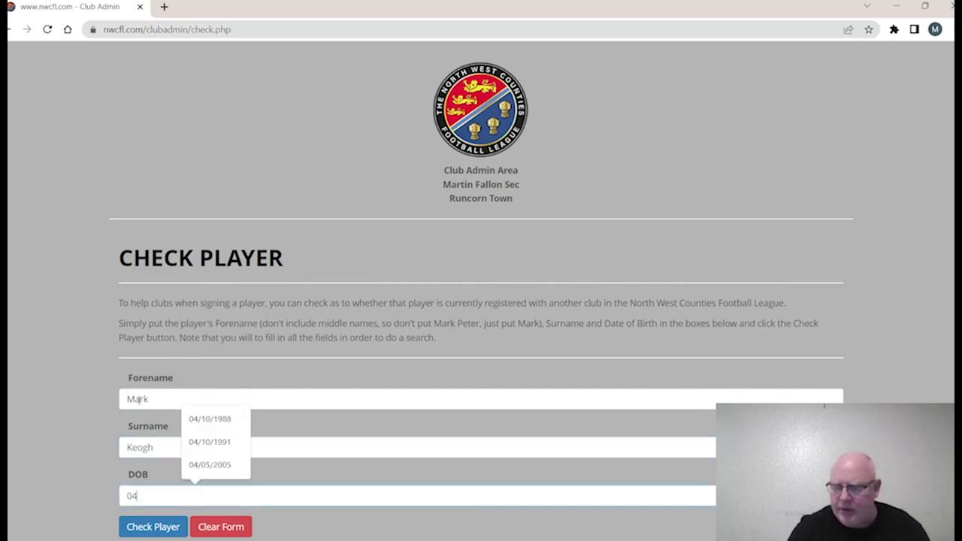
pyautogui.write('/08/1')
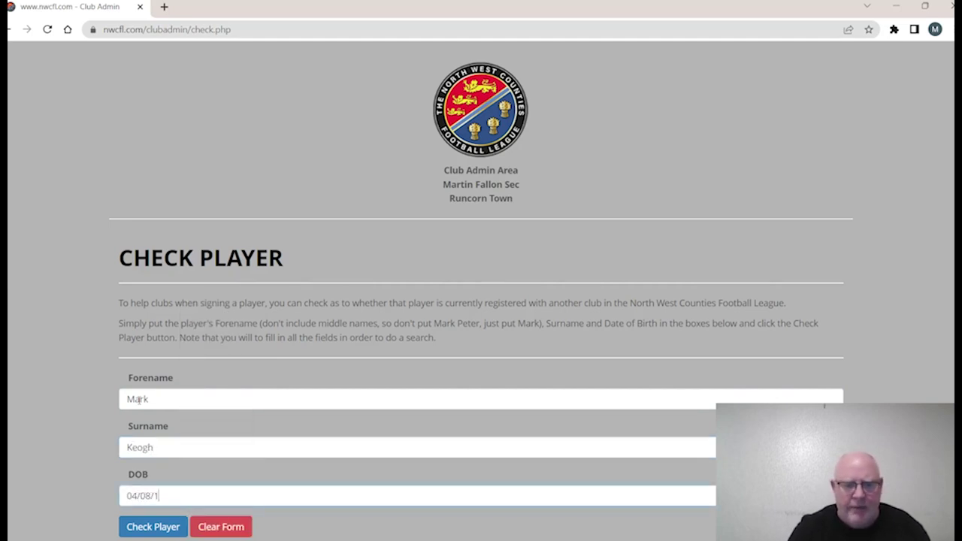
pyautogui.write('992')
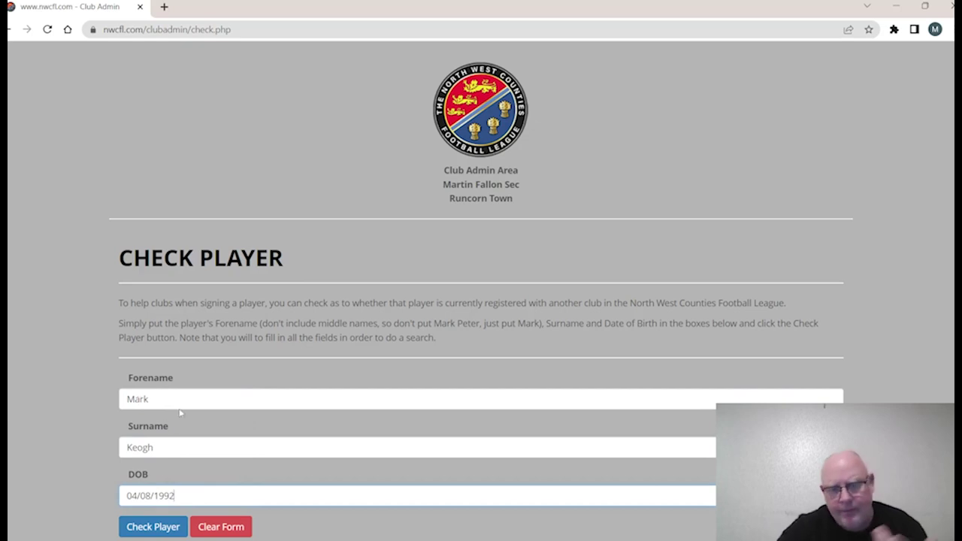
pyautogui.click(157, 525)
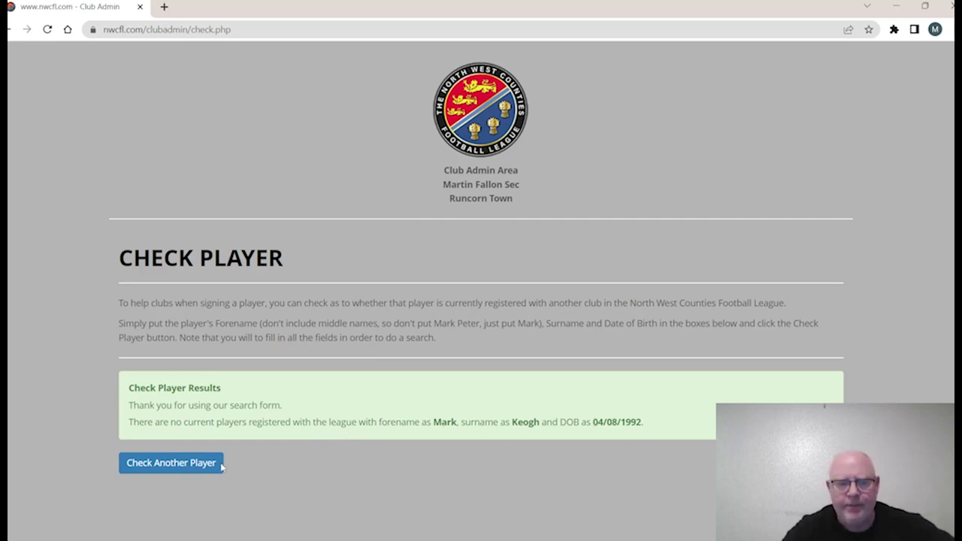
pyautogui.click(168, 461)
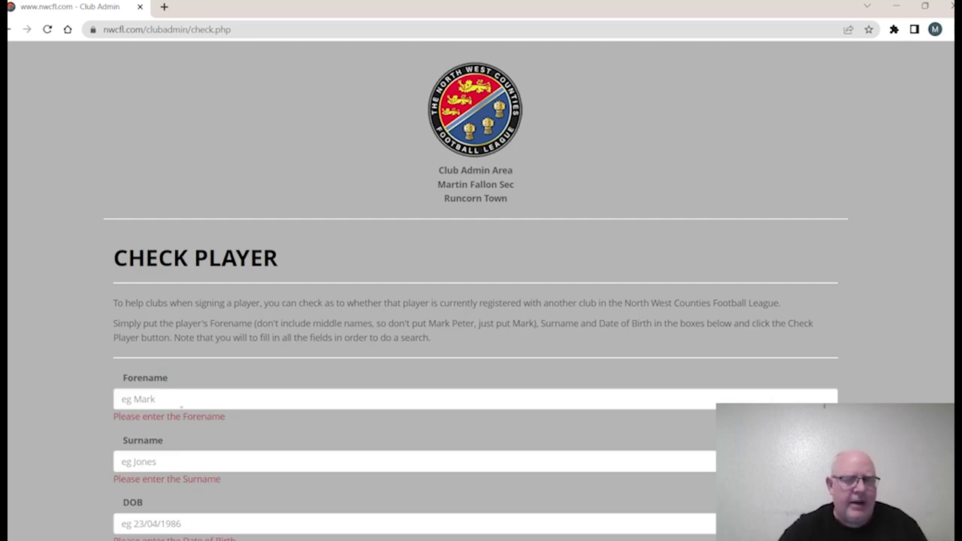
# Step: Enter the next player's forename and surname in the Check Player form
pyautogui.scroll(-1, 168, 395)
pyautogui.click(168, 364)
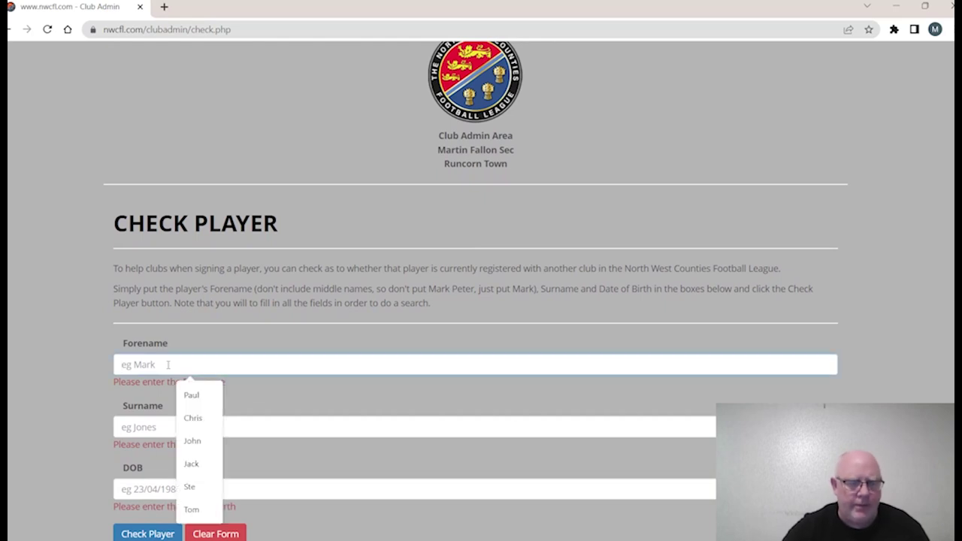
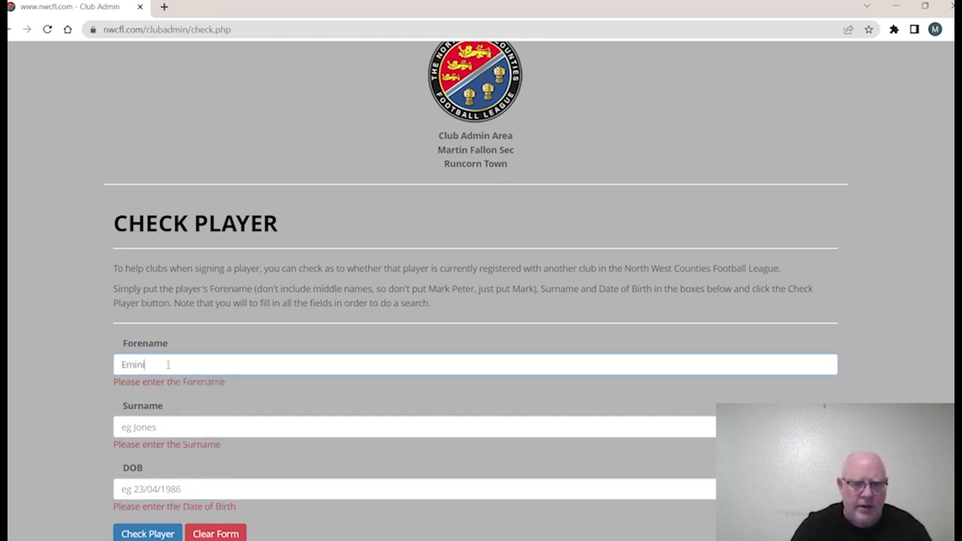
pyautogui.press('Tab')
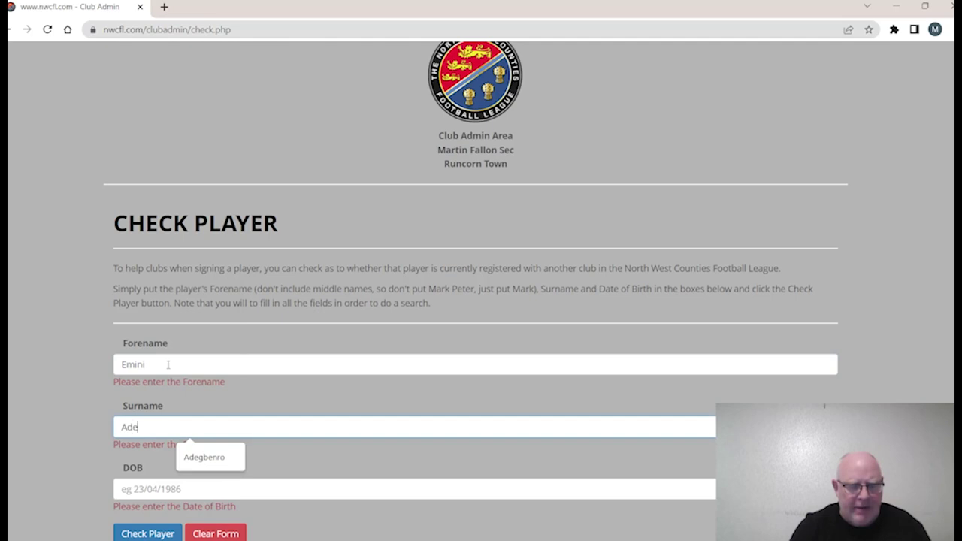
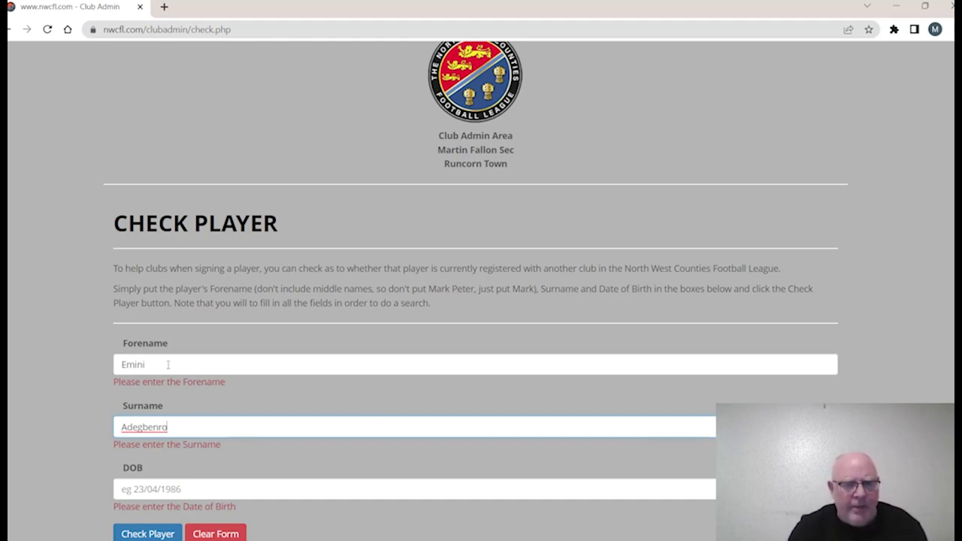
pyautogui.press('Tab')
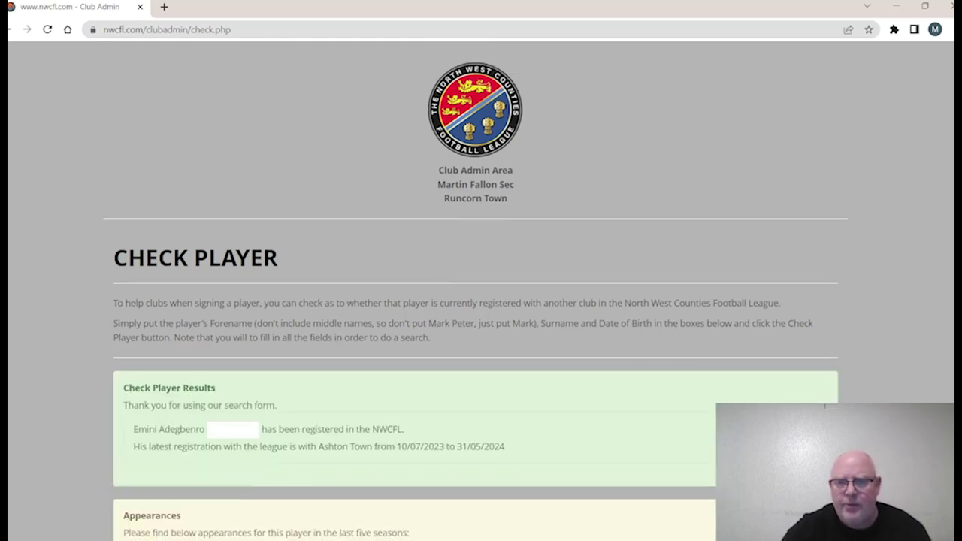
# Step: Review the player's Ashton Town registration and five seasons of appearances, then reset the form
pyautogui.scroll(-1, 441, 344)
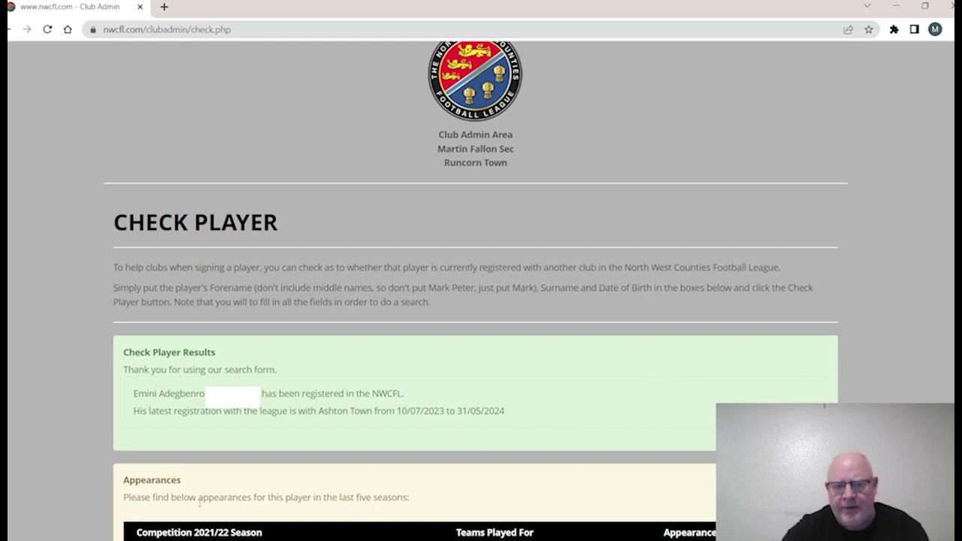
pyautogui.scroll(-10, 950, 228)
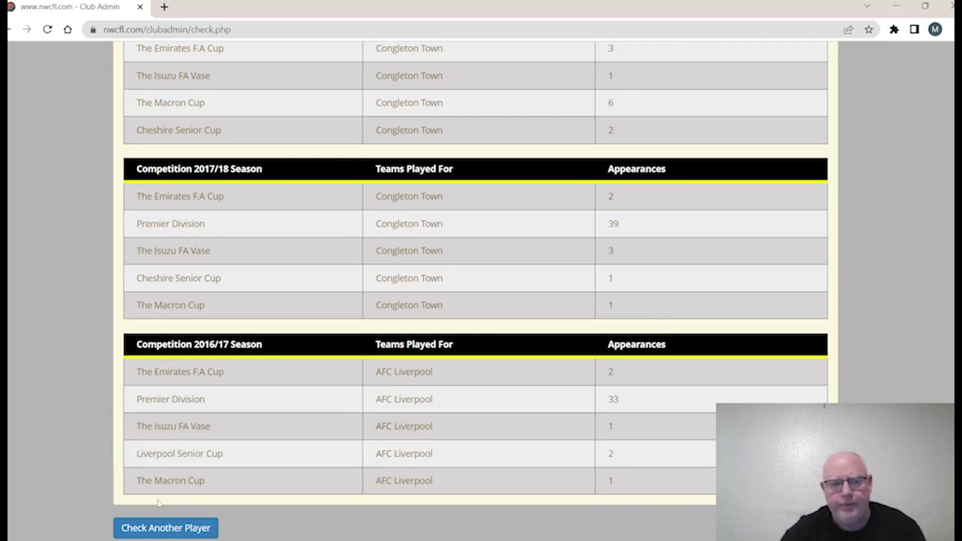
pyautogui.click(165, 528)
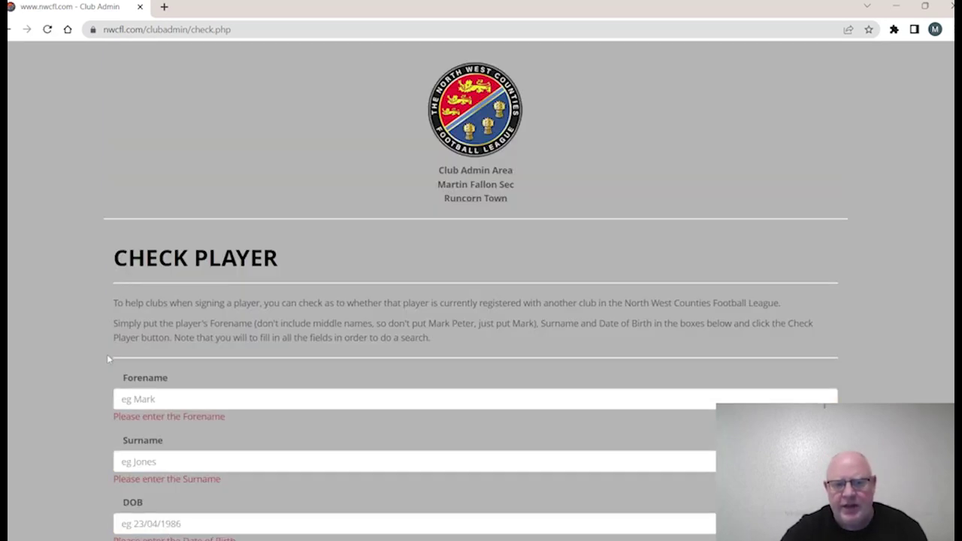
pyautogui.scroll(-1, 194, 522)
pyautogui.scroll(1, 243, 358)
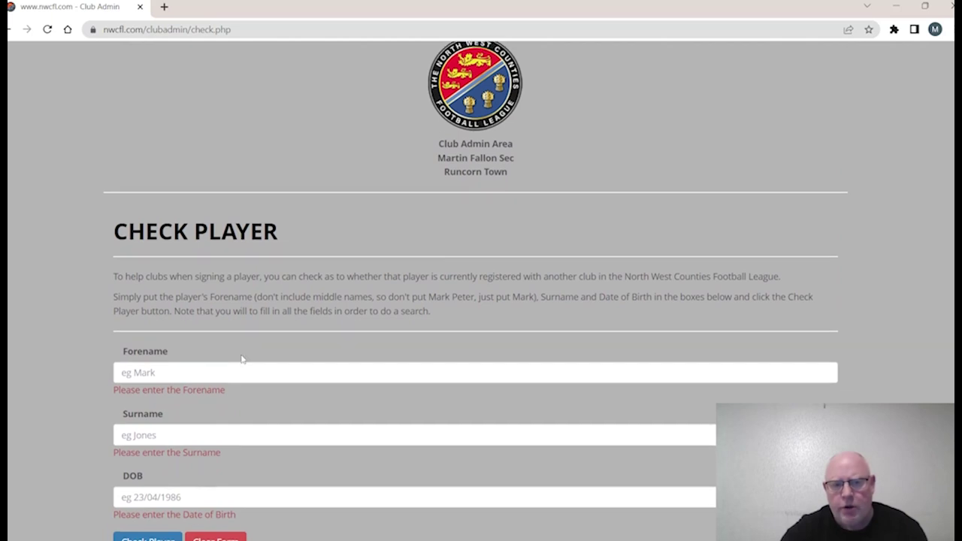
# Step: From Club Admin home, log out, log back in with saved credentials, and log out again
pyautogui.click(502, 112)
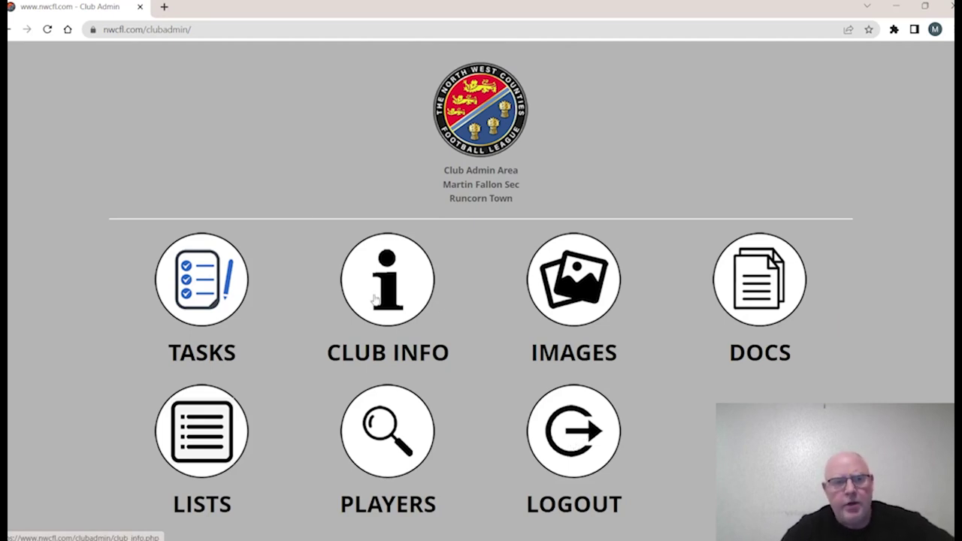
pyautogui.click(576, 448)
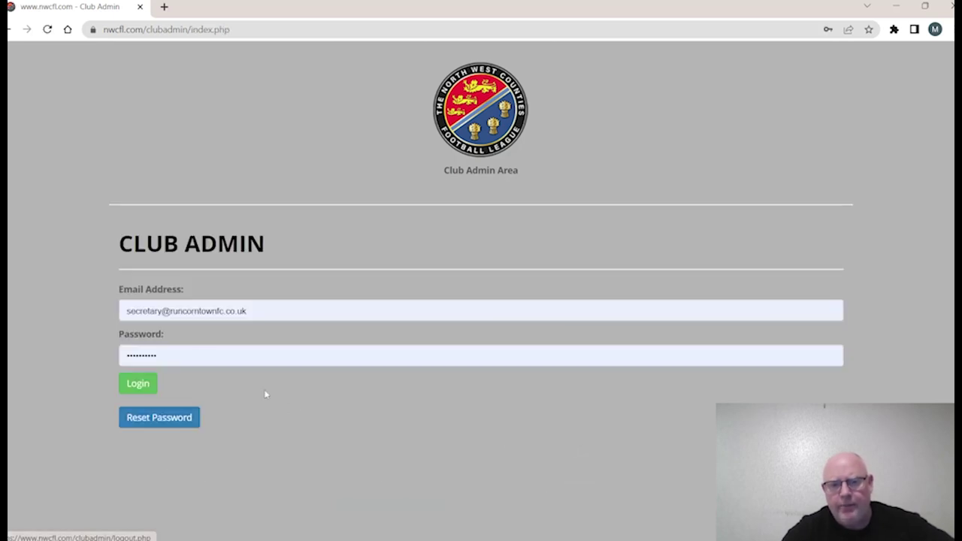
pyautogui.click(145, 385)
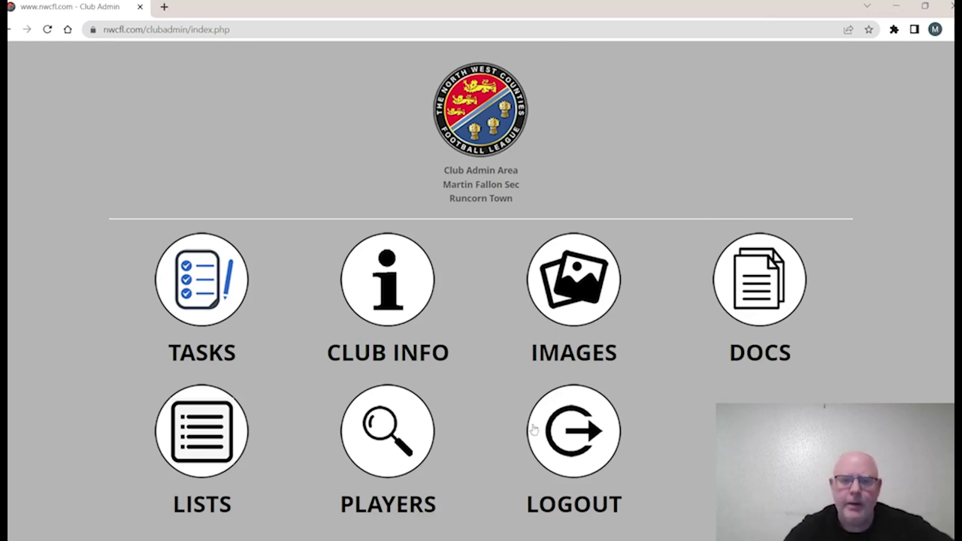
pyautogui.click(577, 434)
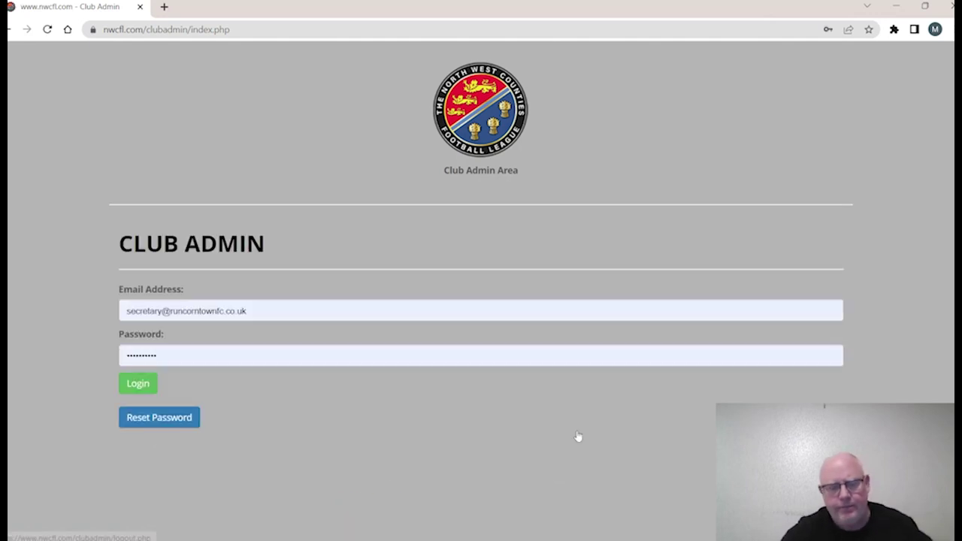